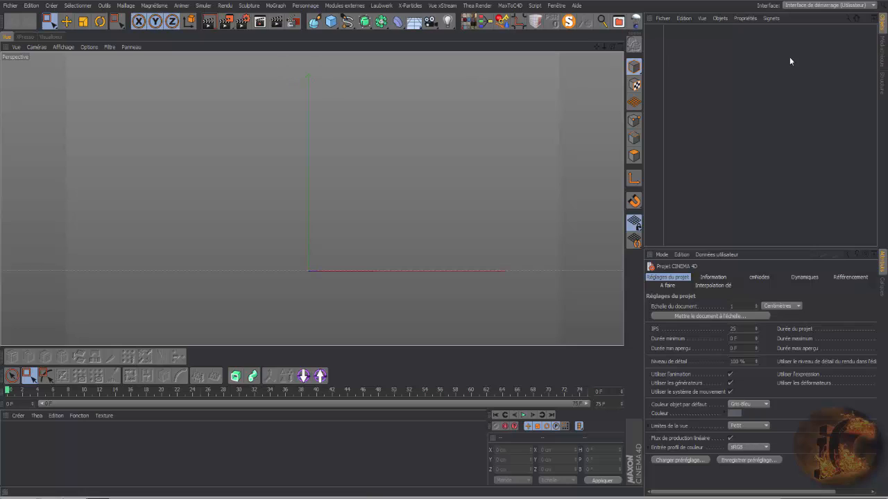
# View the Hair (Utilisateur) interface layout and return to the Interface de démarrage (Utilisateur) layout.
pyautogui.click(875, 6)
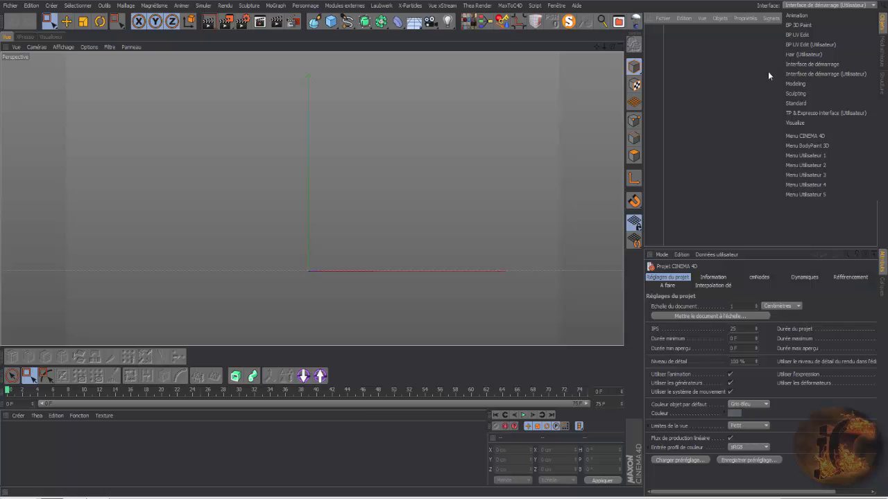
pyautogui.click(795, 55)
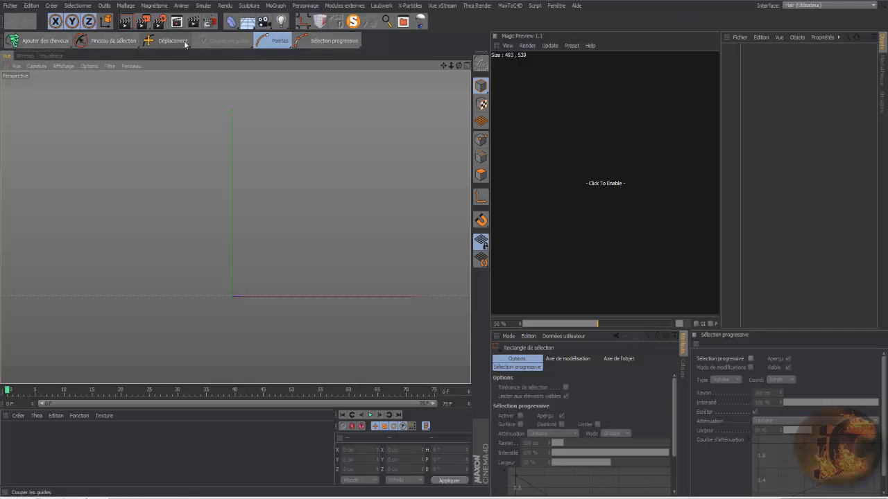
pyautogui.click(873, 6)
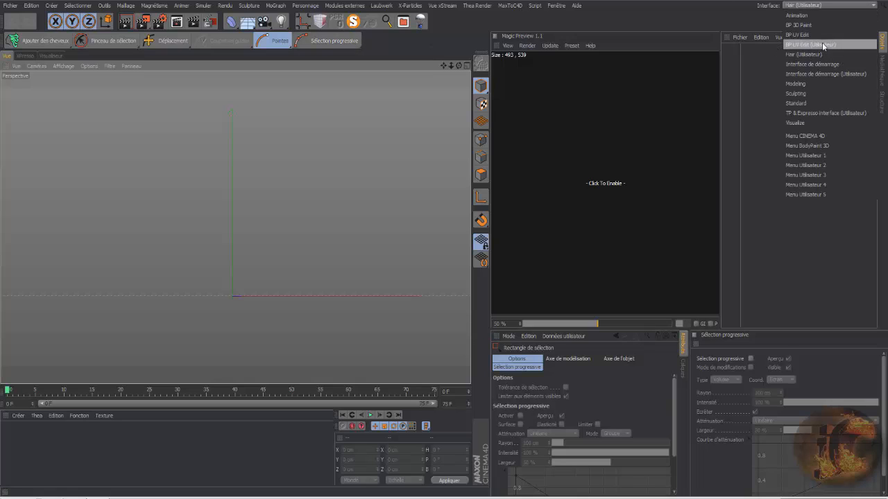
pyautogui.click(826, 73)
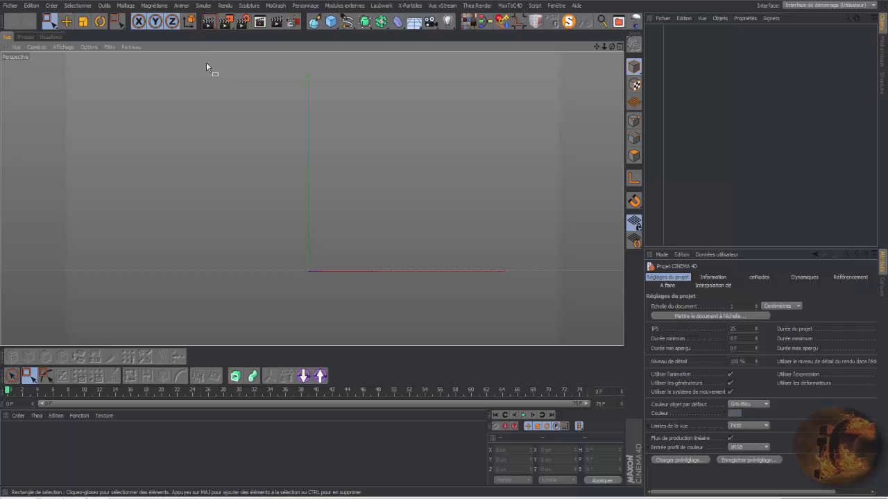
# Detach the Objets cheveux commands as a floating palette and place it over an empty area of the perspective view.
pyautogui.click(208, 6)
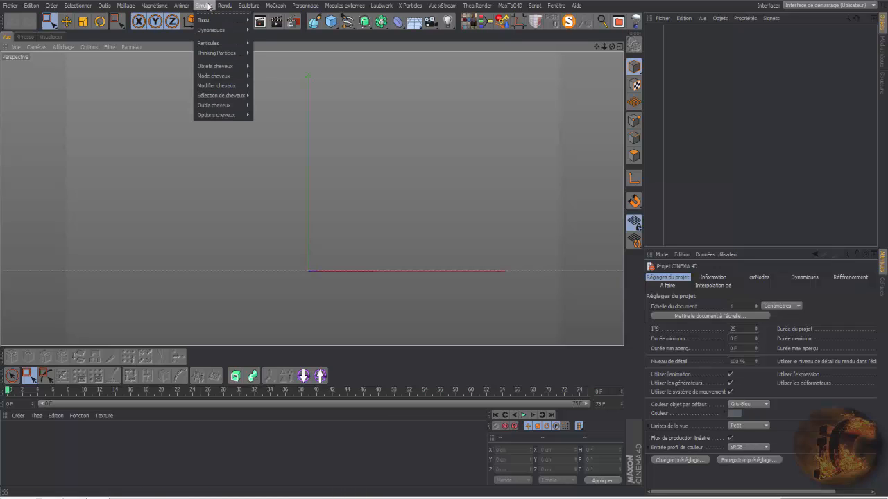
pyautogui.moveTo(223, 67)
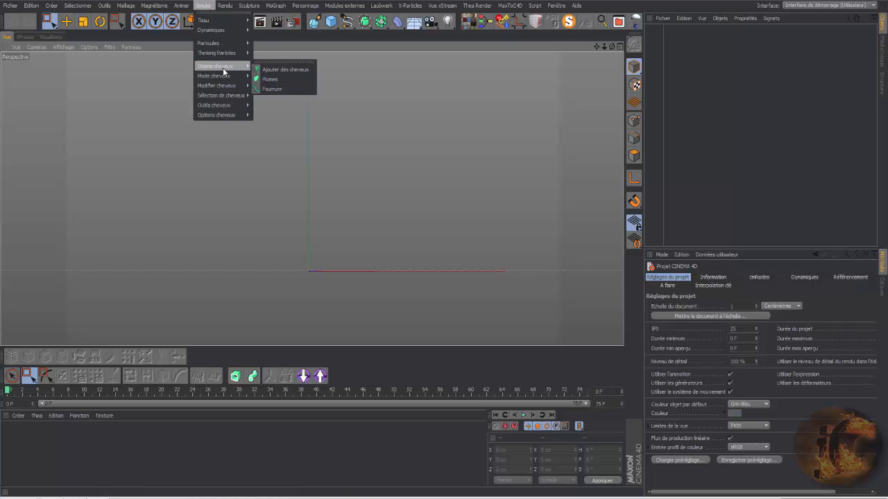
pyautogui.click(265, 61)
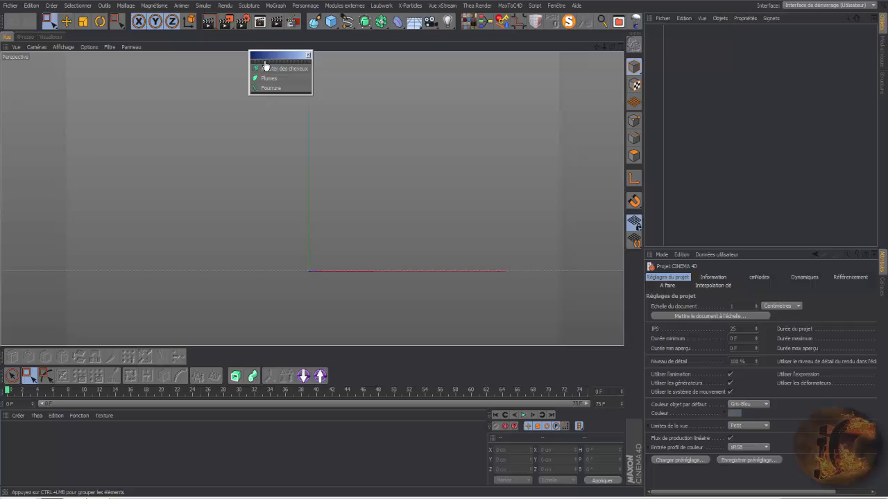
pyautogui.click(495, 94)
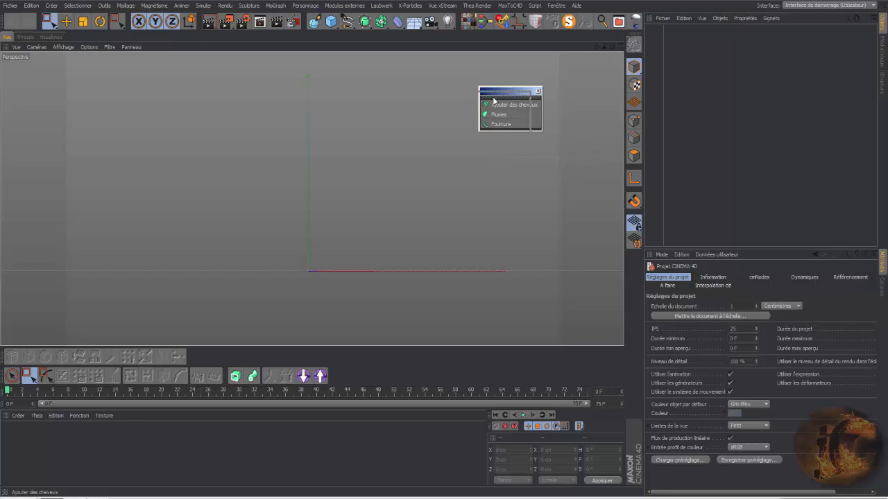
pyautogui.moveTo(158, 84); pyautogui.dragTo(82, 80)
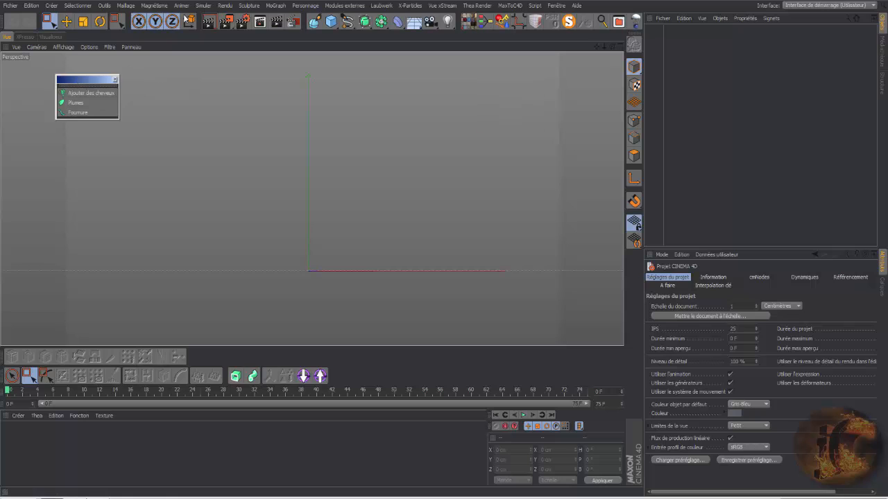
# Add a Sphère primitive to the scene and convert it to an editable polygon object.
pyautogui.click(332, 22)
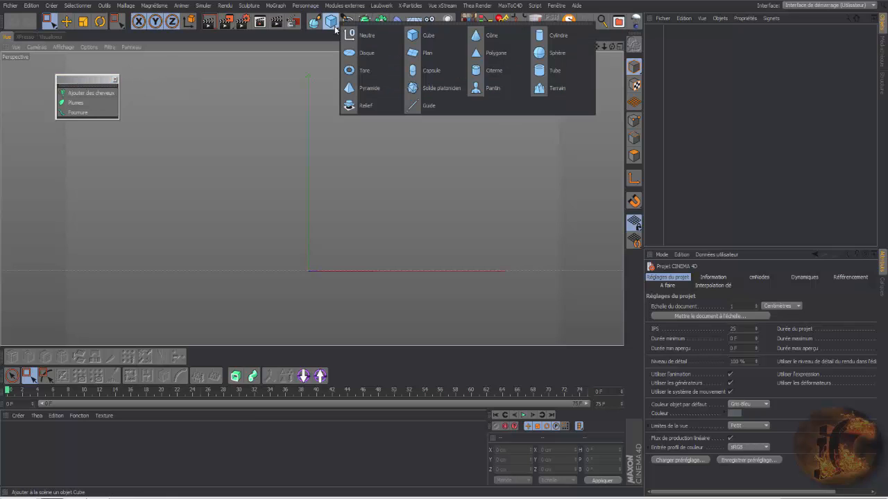
pyautogui.click(537, 52)
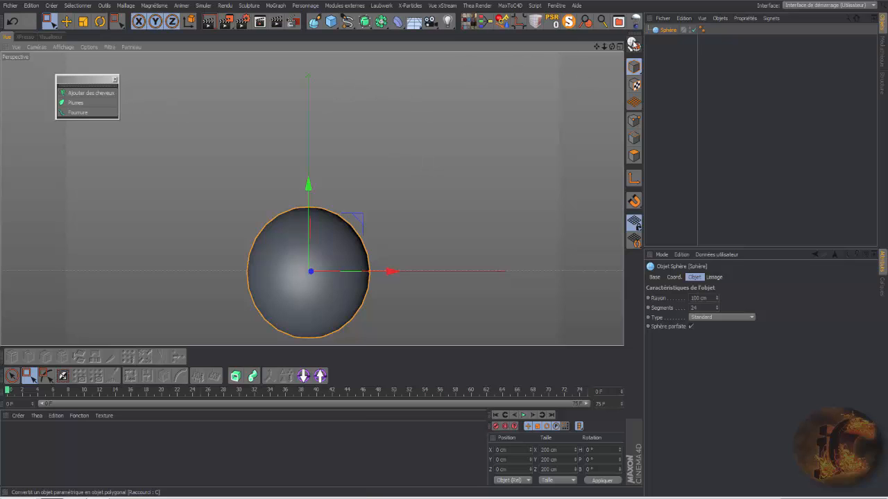
pyautogui.click(634, 44)
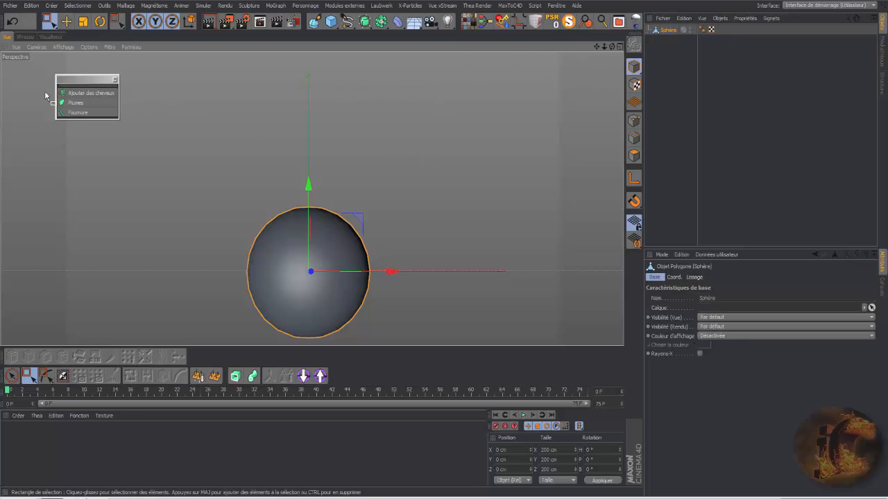
# Add a Fourrure object to the sphere and enlarge the attributes area to show its base, coordinate and object properties.
pyautogui.click(77, 112)
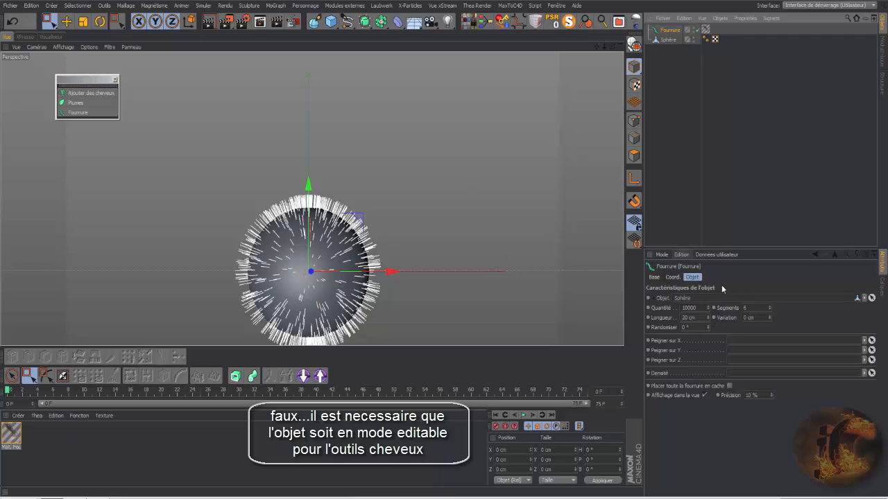
pyautogui.click(672, 276)
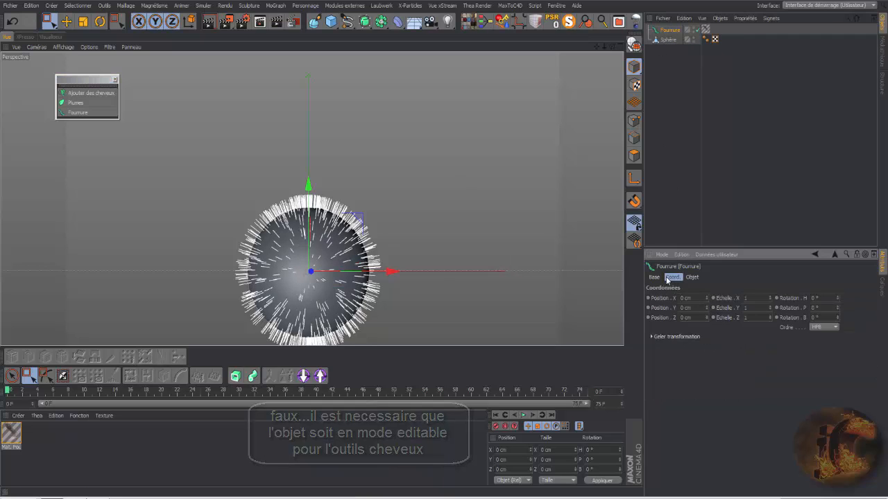
pyautogui.click(654, 277)
pyautogui.click(696, 277)
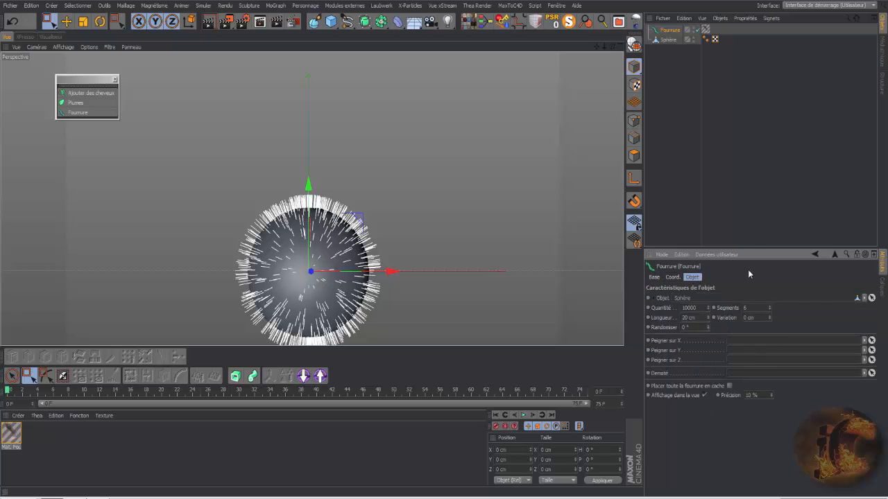
pyautogui.moveTo(753, 247); pyautogui.dragTo(755, 147)
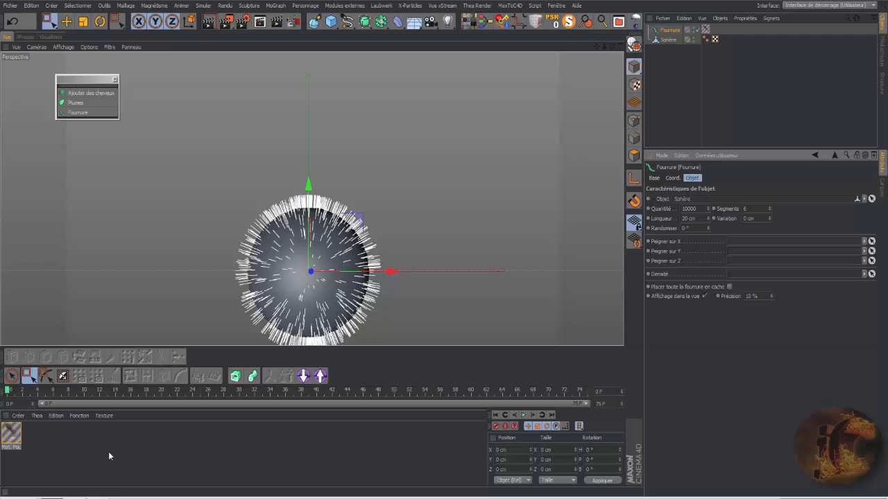
# Examine the list of channels in the Mat. Fourrure hair material and close the material editor.
pyautogui.doubleClick(11, 433)
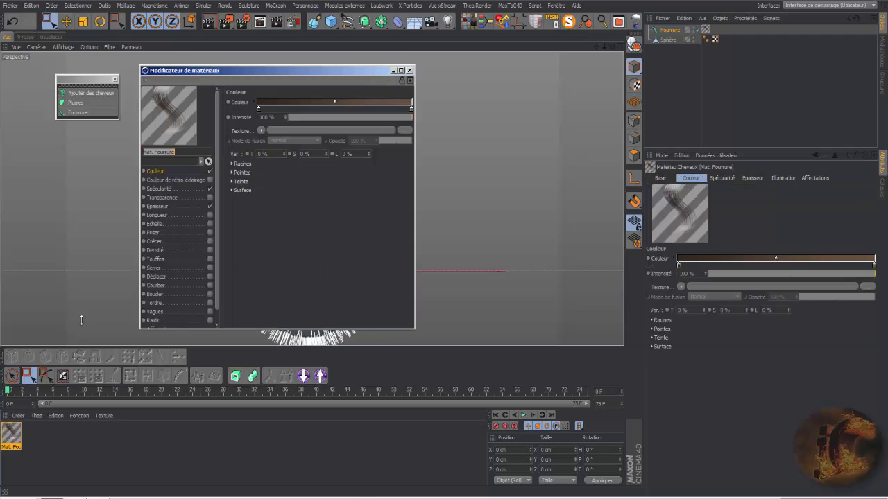
pyautogui.moveTo(220, 149); pyautogui.dragTo(210, 205)
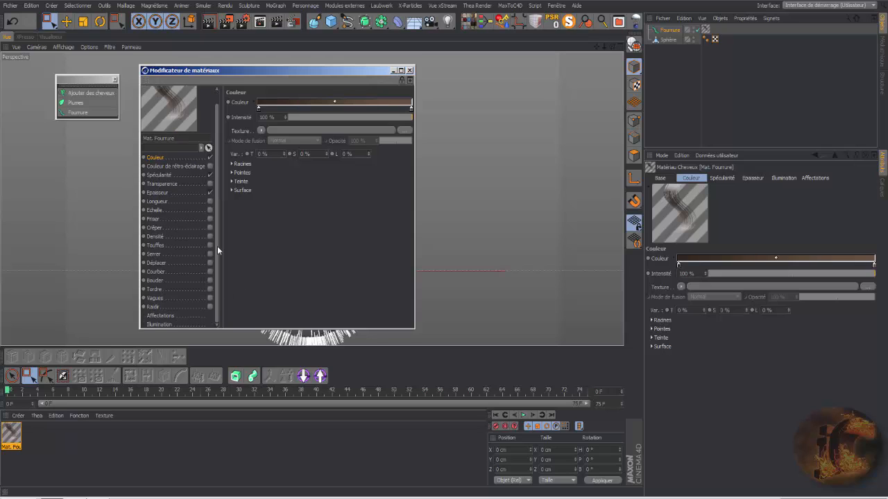
pyautogui.scroll(1, 215, 128)
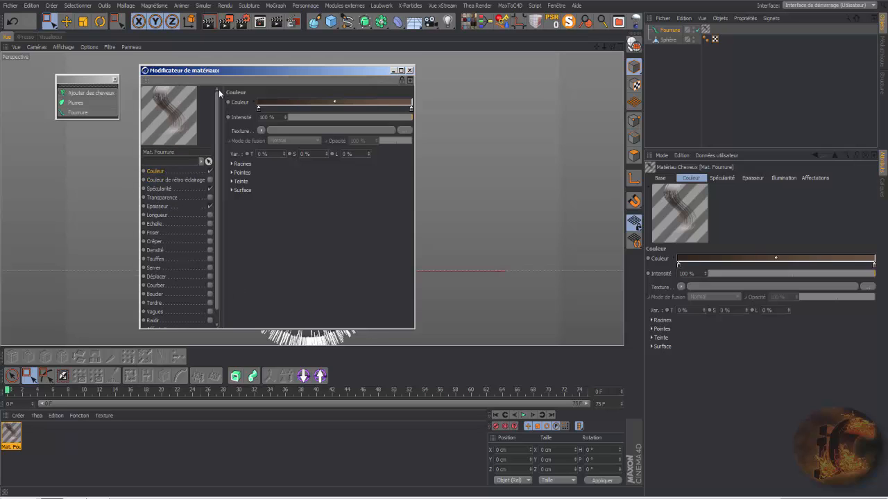
pyautogui.click(409, 71)
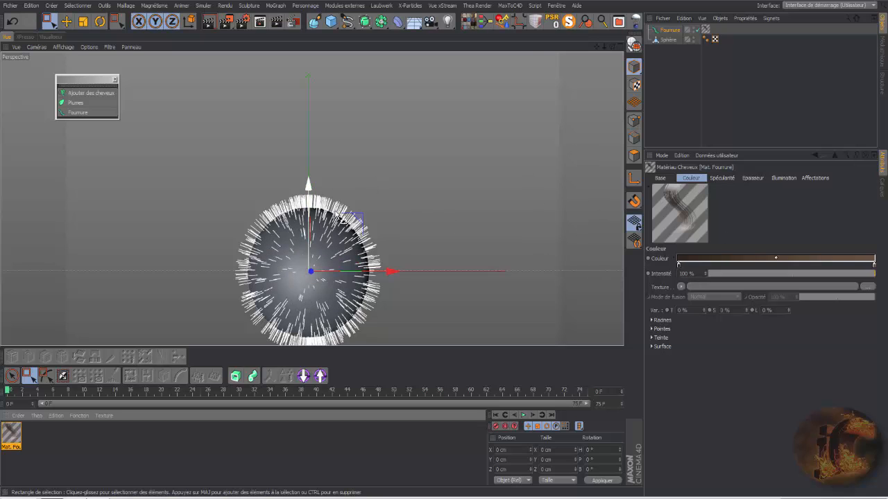
# Set the perspective view's display mode to Ombrage de Gouraud (lignes).
pyautogui.click(63, 47)
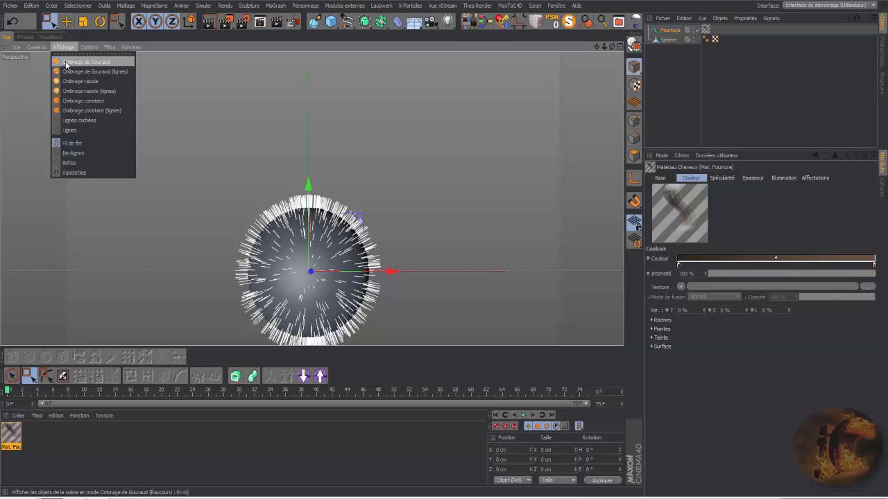
pyautogui.click(65, 75)
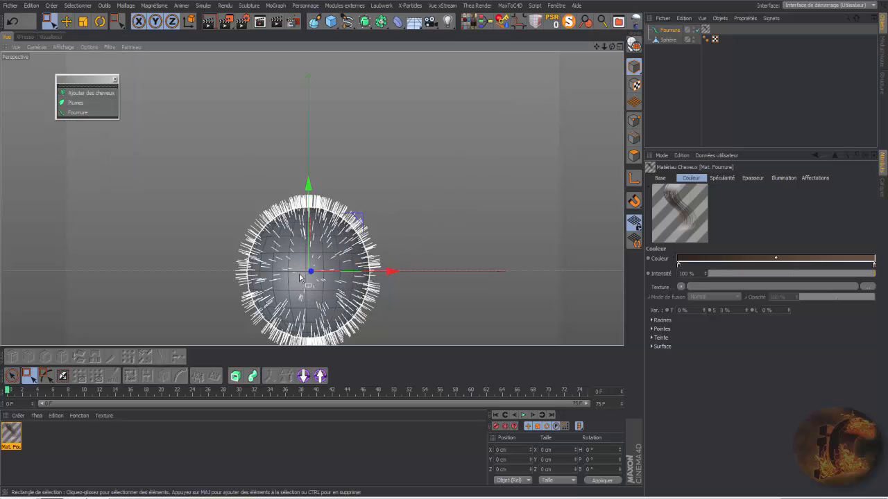
# Delete the Fourrure object and close the floating Objets cheveux palette.
pyautogui.click(679, 31)
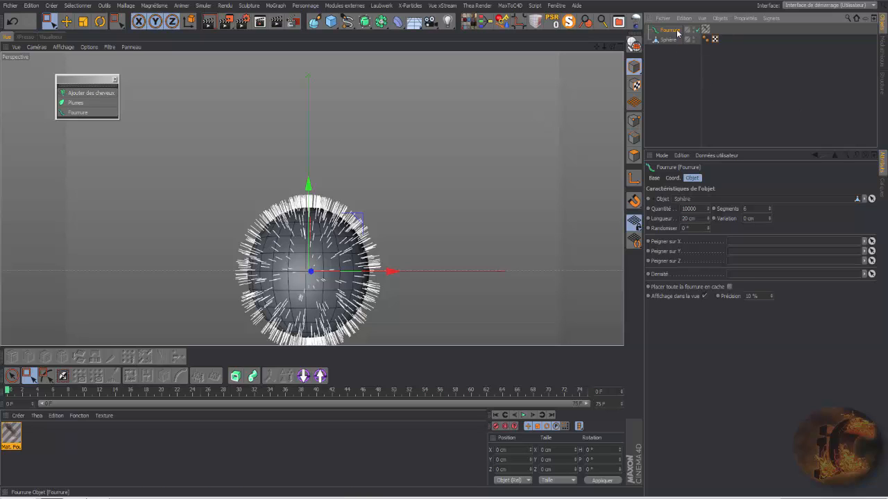
pyautogui.press('Delete')
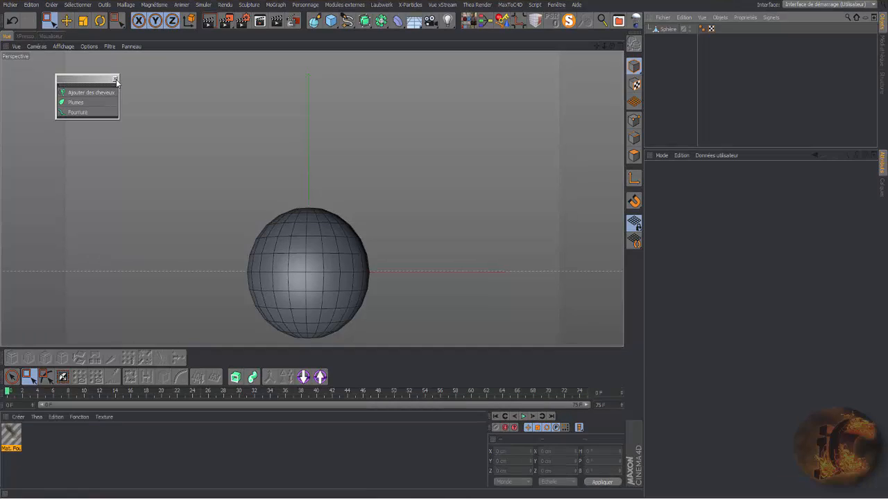
pyautogui.click(116, 80)
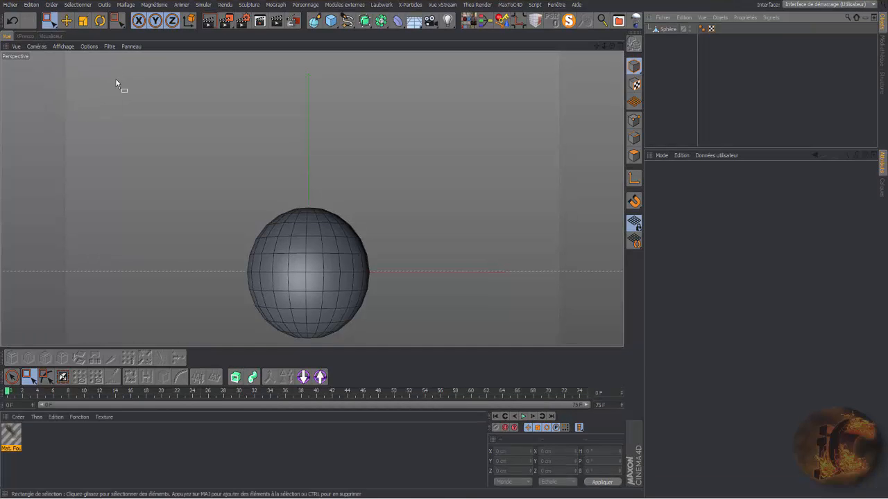
# Detach the Sélection de cheveux commands as a floating palette and place it beside the sphere.
pyautogui.click(214, 6)
pyautogui.moveTo(205, 77)
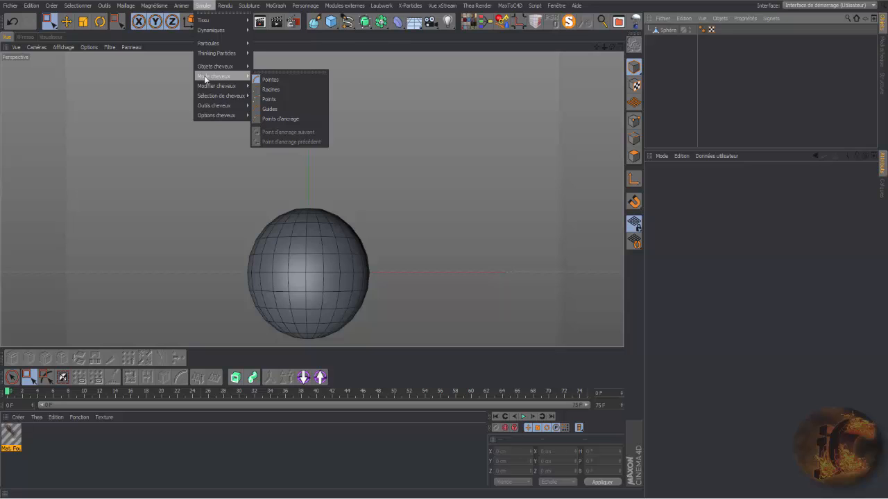
pyautogui.moveTo(202, 96)
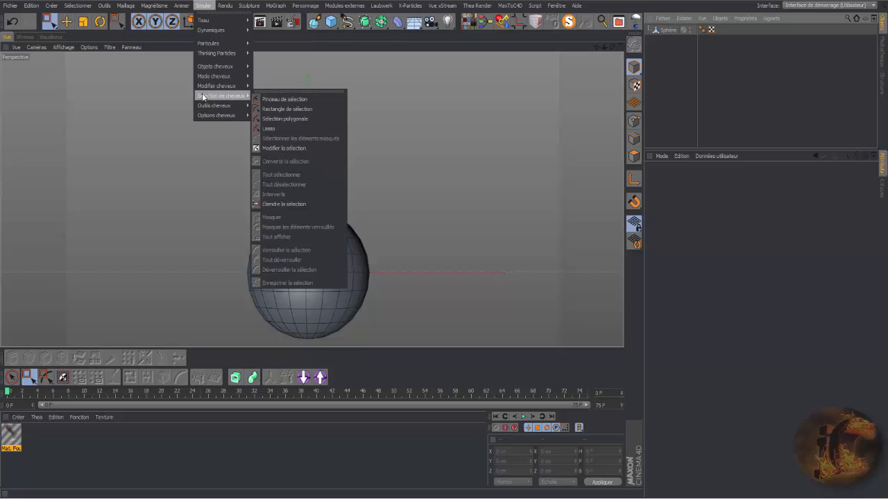
pyautogui.click(277, 92)
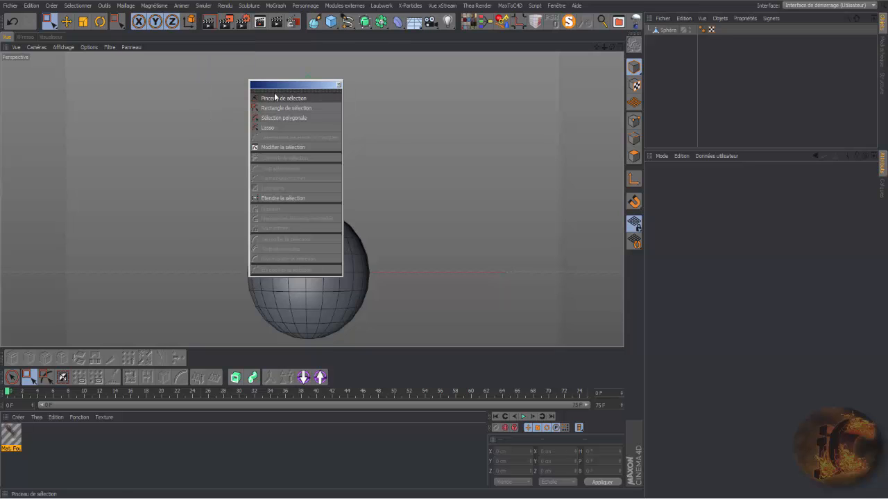
pyautogui.moveTo(280, 83); pyautogui.dragTo(541, 63)
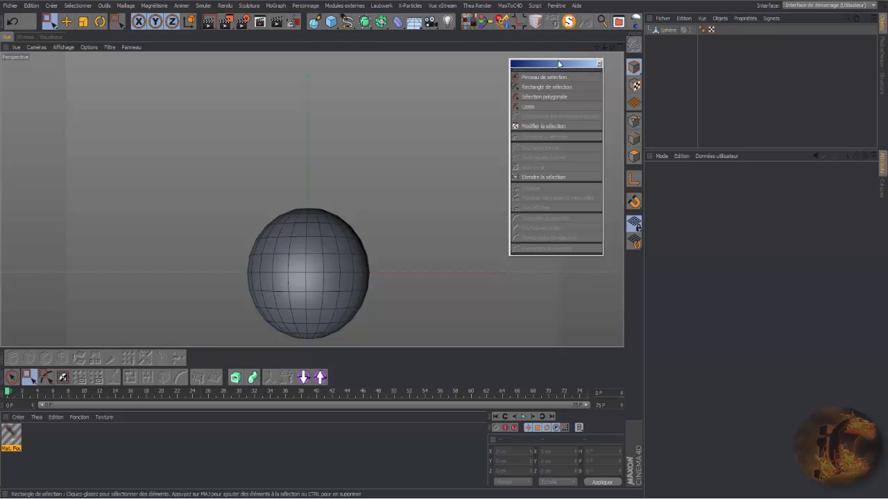
# Detach the Outils cheveux commands as a floating palette and arrange it and the hair selection palette on opposite sides of the sphere.
pyautogui.click(203, 5)
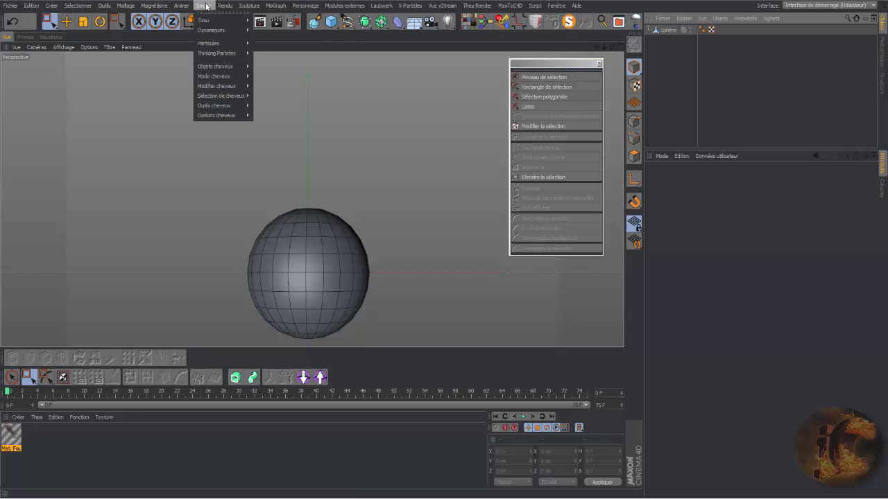
pyautogui.moveTo(214, 96)
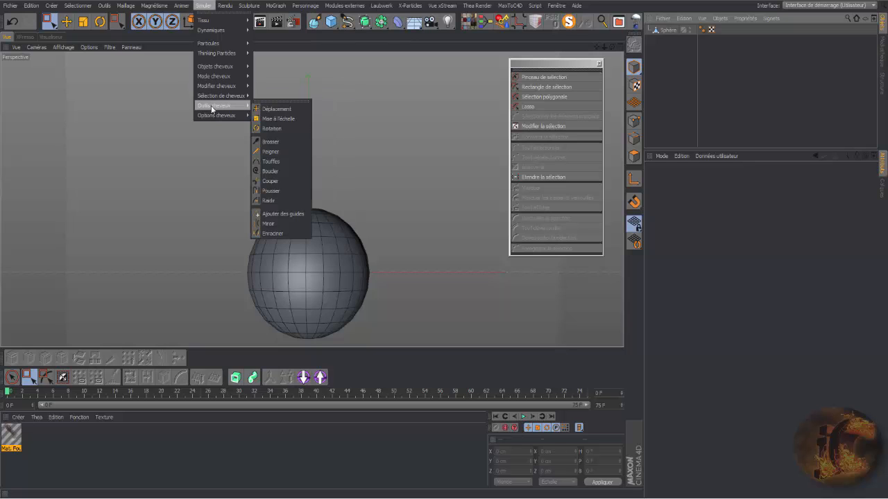
pyautogui.click(271, 102)
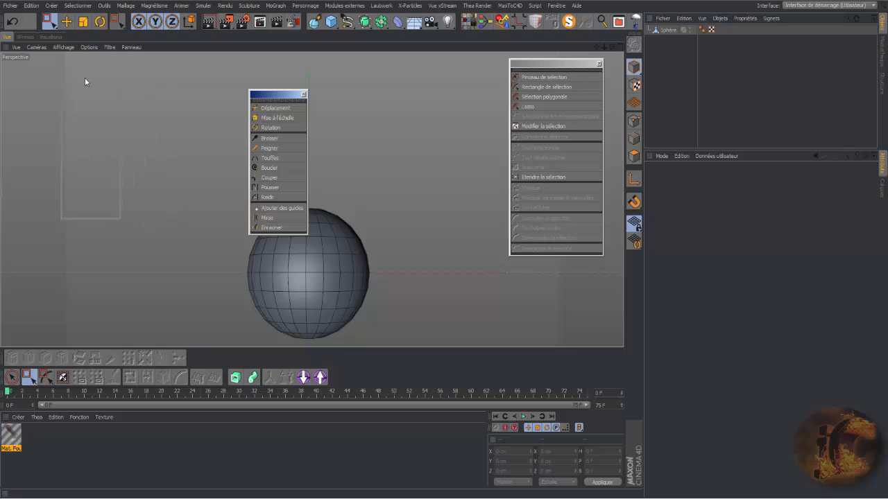
pyautogui.moveTo(86, 78); pyautogui.dragTo(92, 62)
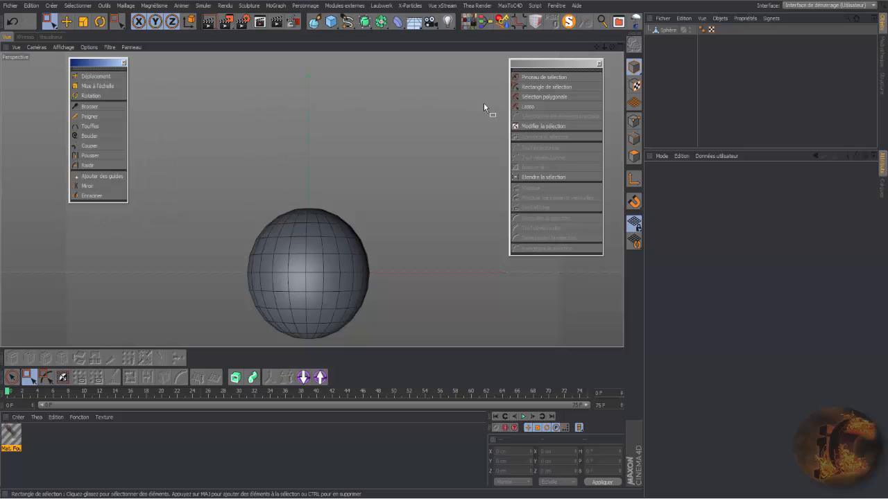
pyautogui.moveTo(561, 64); pyautogui.dragTo(579, 57)
pyautogui.click(568, 81)
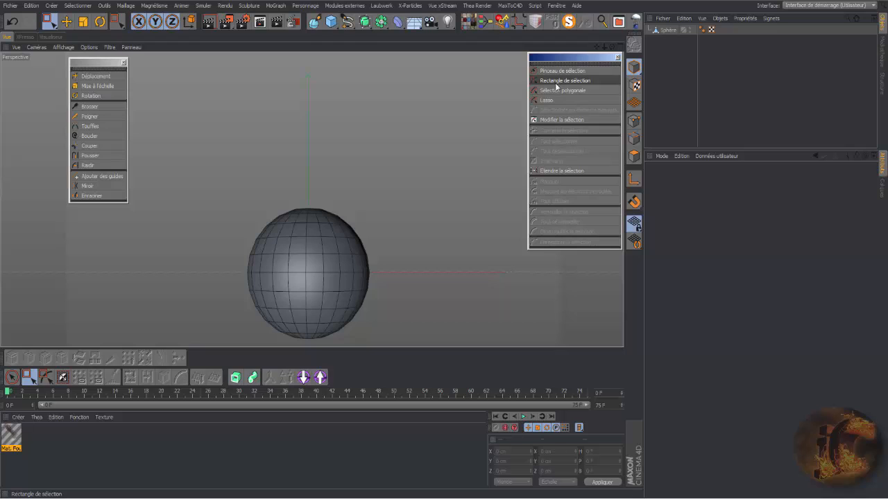
# Add a Cheveux hair object to the polygonal sphere.
pyautogui.click(665, 30)
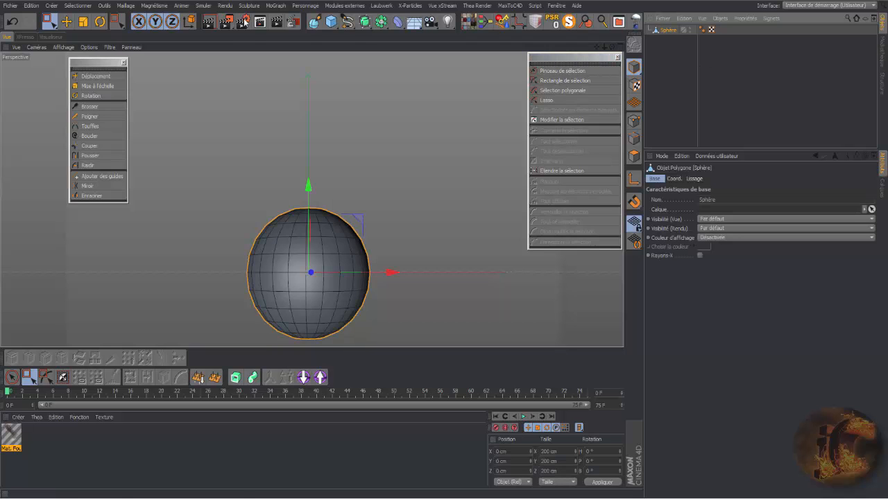
pyautogui.click(208, 6)
pyautogui.moveTo(226, 66)
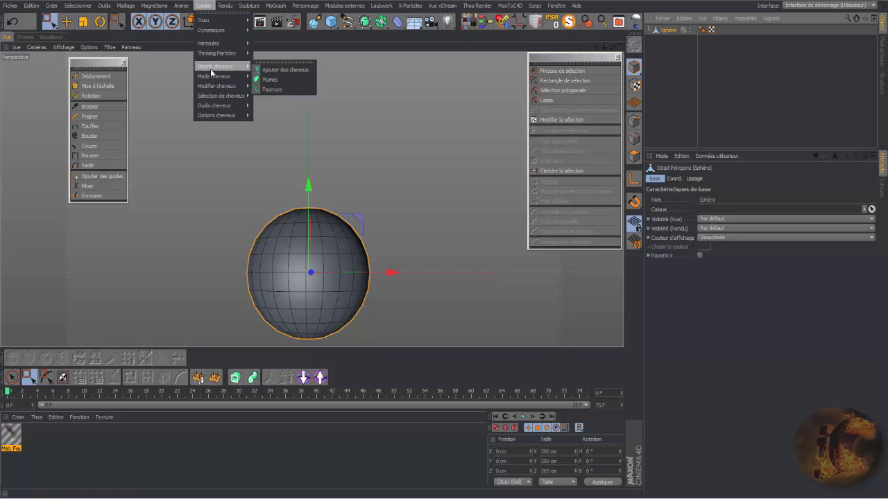
pyautogui.click(281, 68)
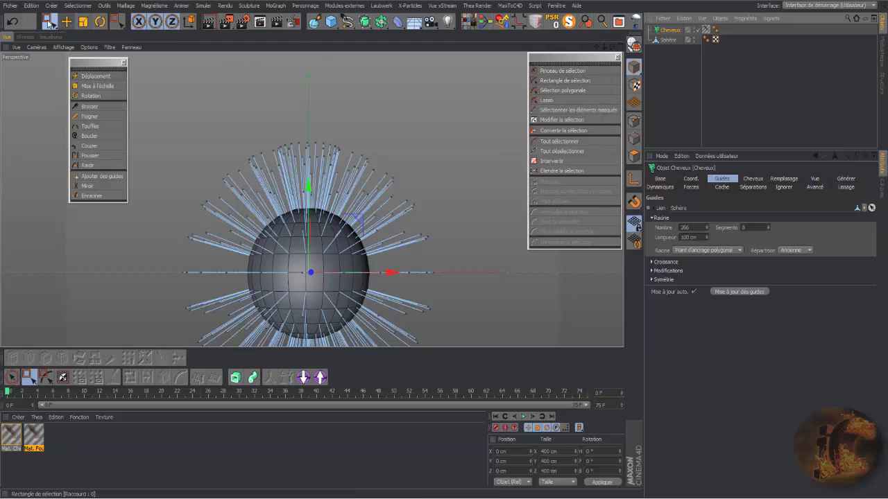
# Try to select the hair guides above the sphere with the Pinceau de sélection.
pyautogui.moveTo(57, 32); pyautogui.dragTo(73, 36)
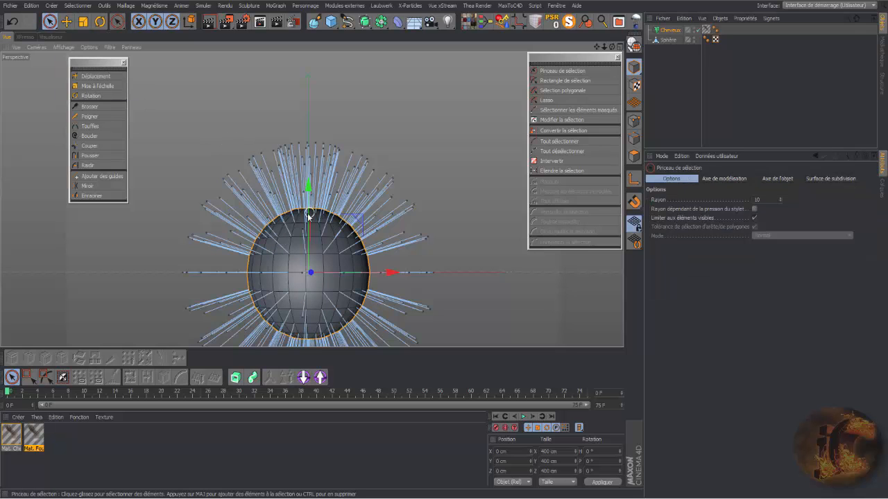
pyautogui.click(314, 167)
pyautogui.click(308, 146)
pyautogui.moveTo(308, 186); pyautogui.dragTo(308, 192)
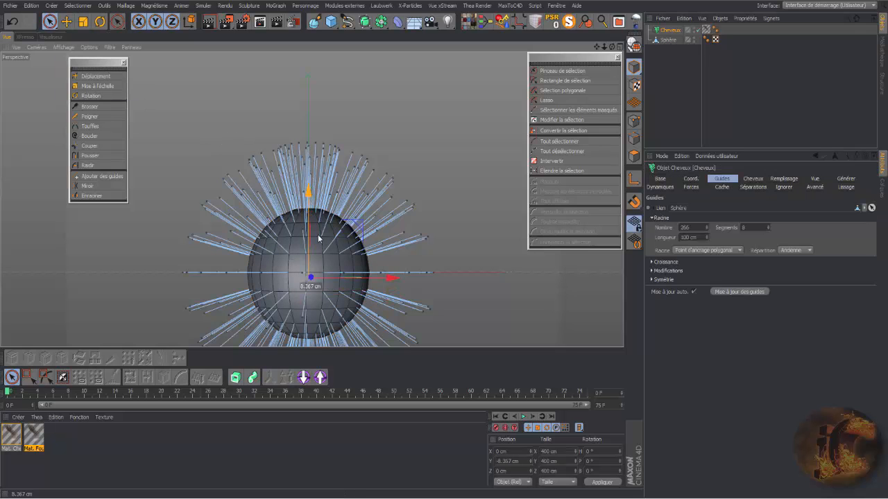
# Brush-select polygons on the upper front of the sphere in polygon mode, then deselect the objects.
pyautogui.click(634, 156)
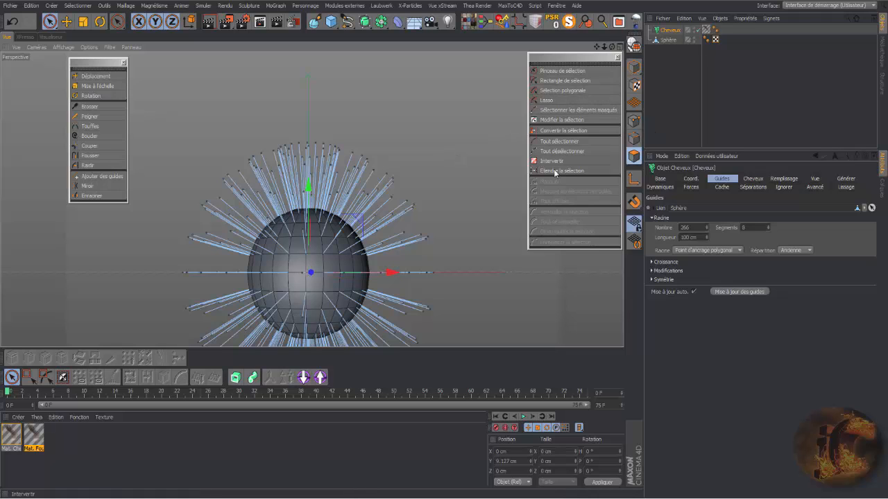
pyautogui.click(634, 67)
pyautogui.moveTo(313, 261); pyautogui.dragTo(354, 219)
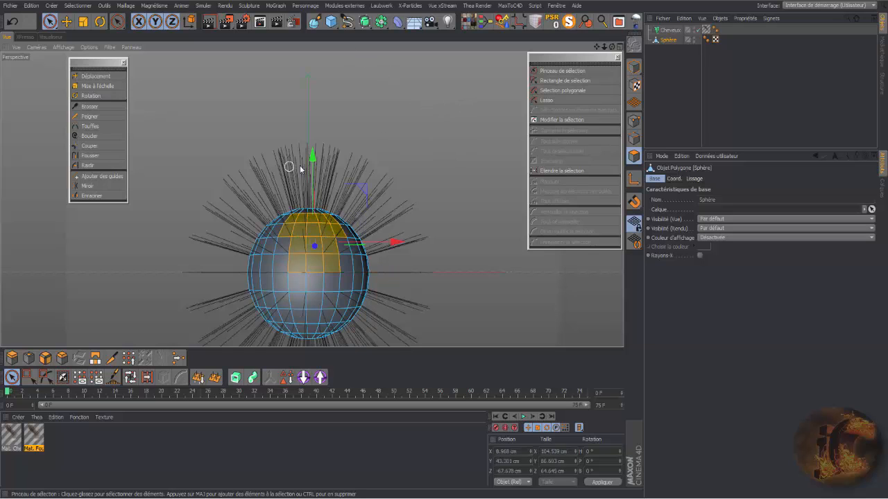
pyautogui.click(436, 136)
# Select the Cheveux and Sphère objects in turn to compare how the hair guides and the mesh polygons display.
pyautogui.click(670, 31)
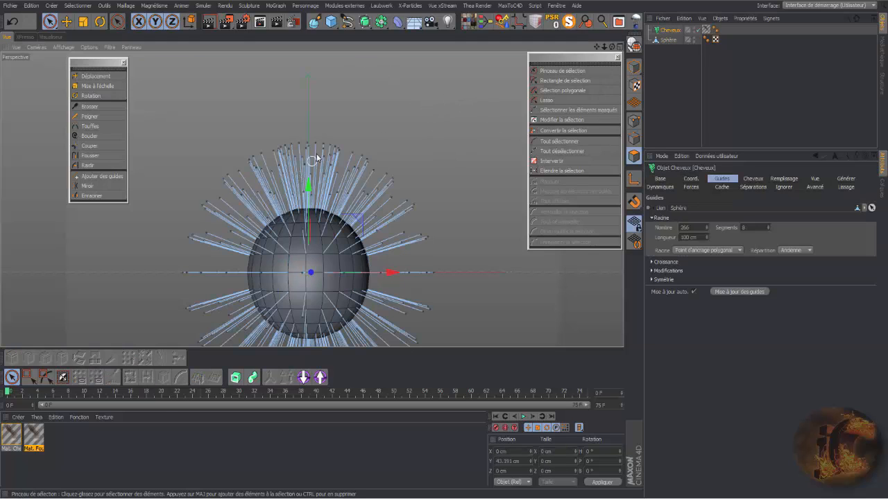
pyautogui.click(766, 129)
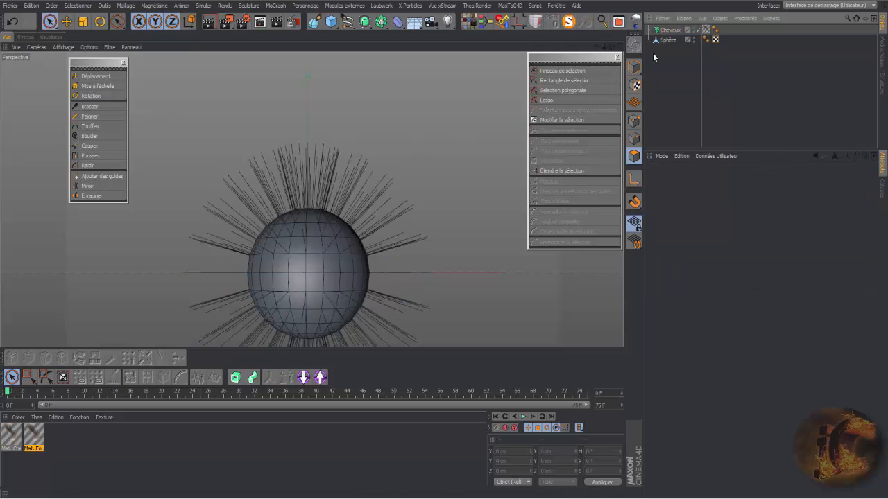
pyautogui.click(671, 40)
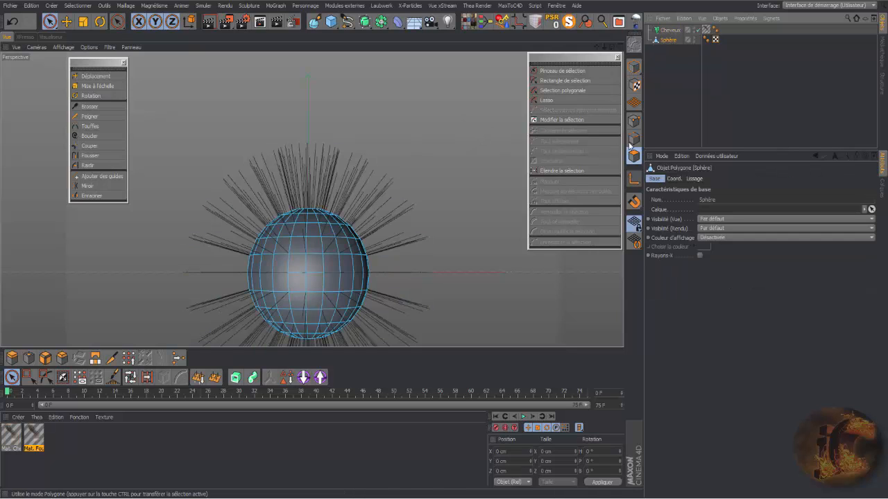
pyautogui.click(712, 104)
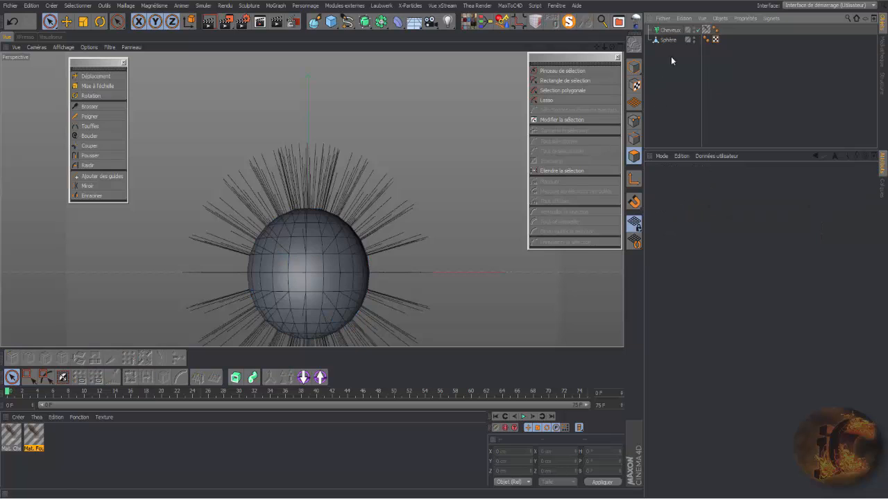
pyautogui.click(669, 31)
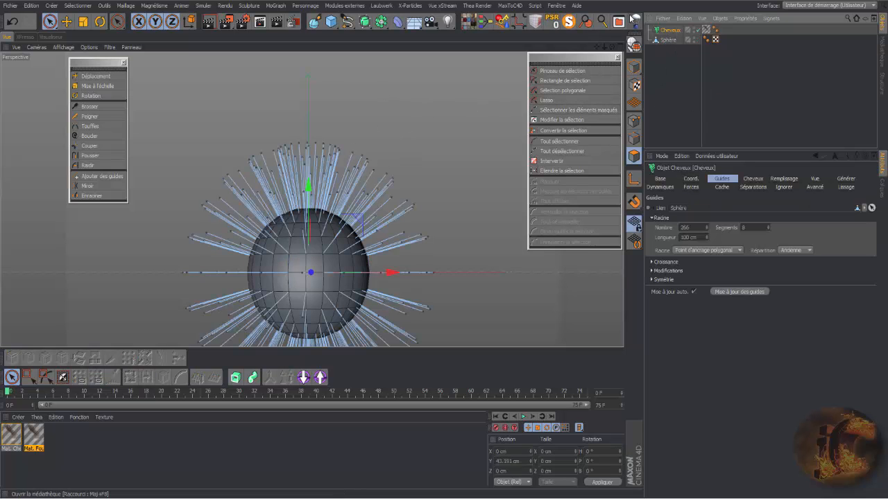
pyautogui.moveTo(613, 49); pyautogui.dragTo(621, 64)
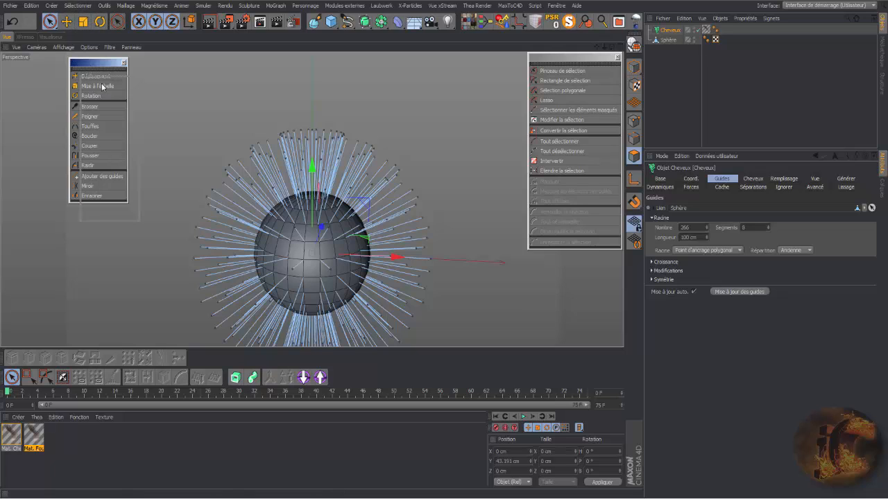
# Move the hair tools palette closer to the sphere and set its icons to Grande taille.
pyautogui.moveTo(85, 62); pyautogui.dragTo(106, 92)
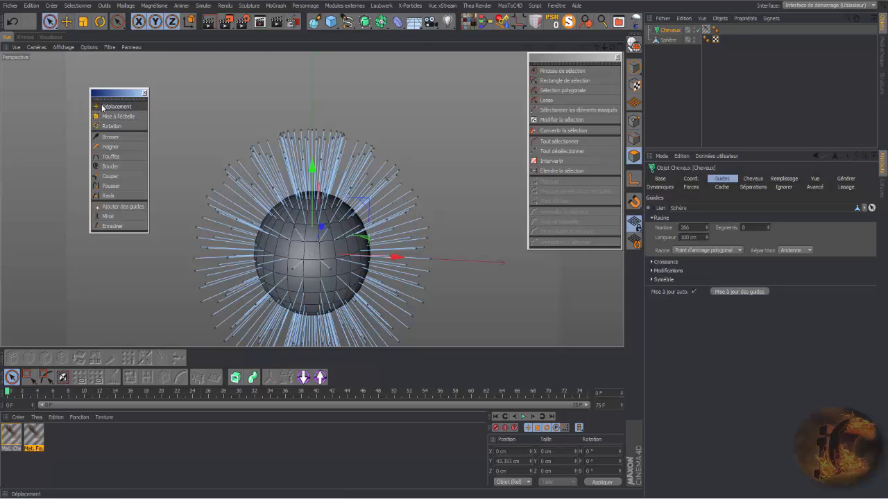
pyautogui.rightClick(103, 107)
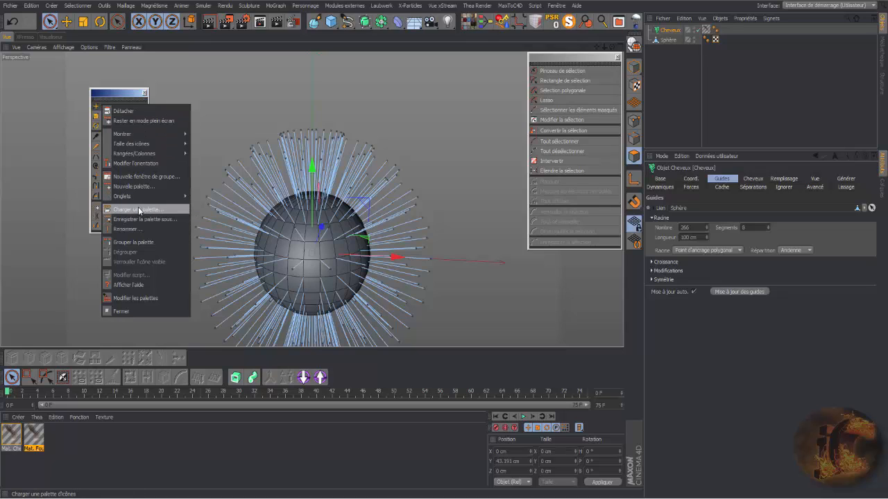
pyautogui.moveTo(143, 196)
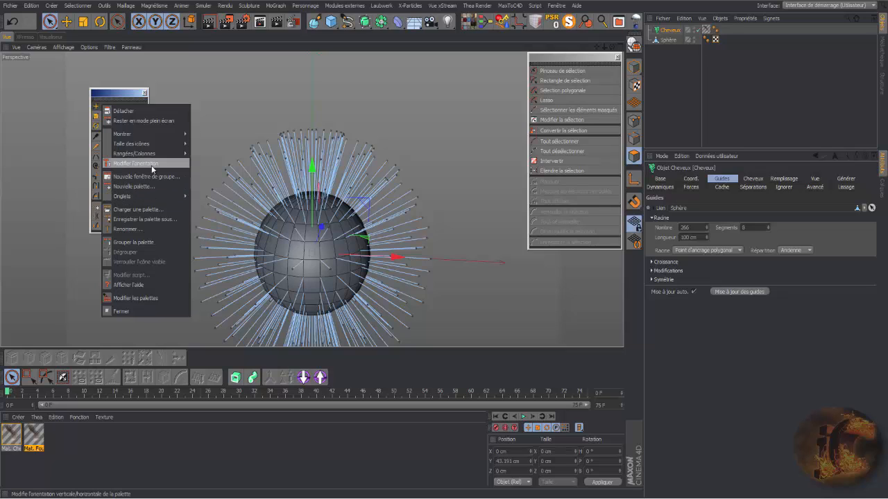
pyautogui.moveTo(149, 143)
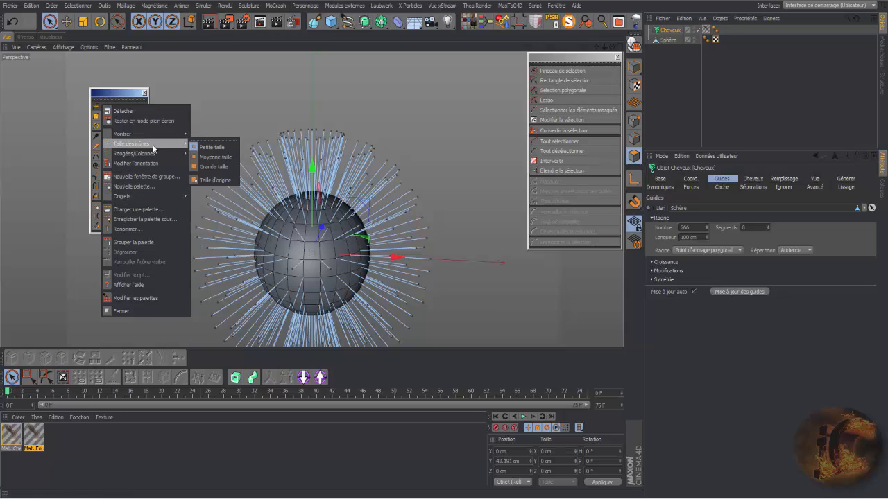
pyautogui.click(212, 167)
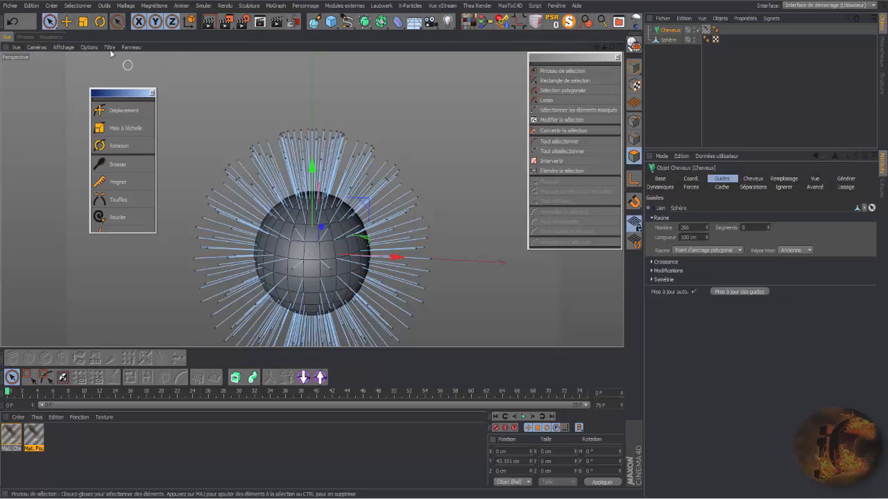
# Set the hair tools palette's icon size to Moyenne taille.
pyautogui.rightClick(141, 98)
pyautogui.click(124, 103)
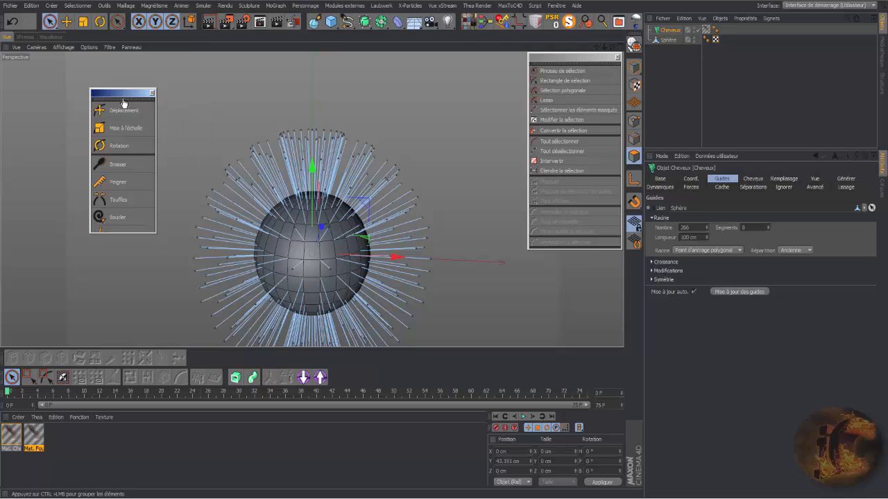
pyautogui.rightClick(125, 105)
pyautogui.moveTo(153, 153)
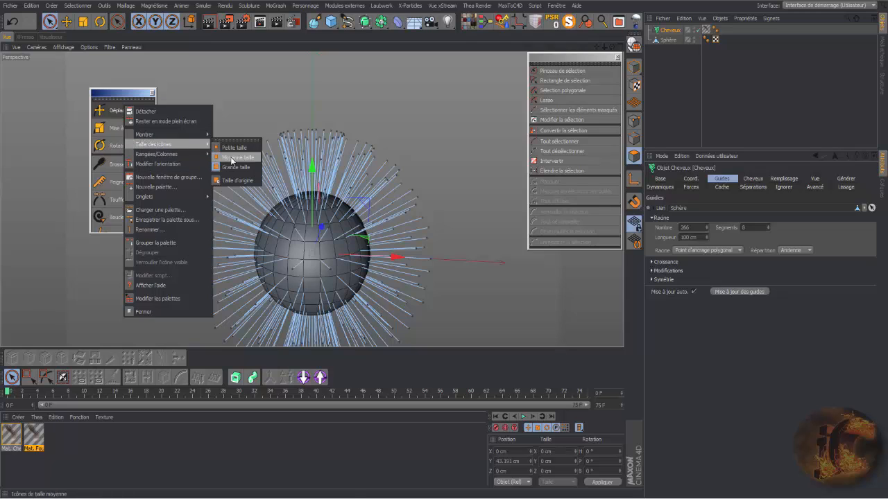
pyautogui.click(231, 158)
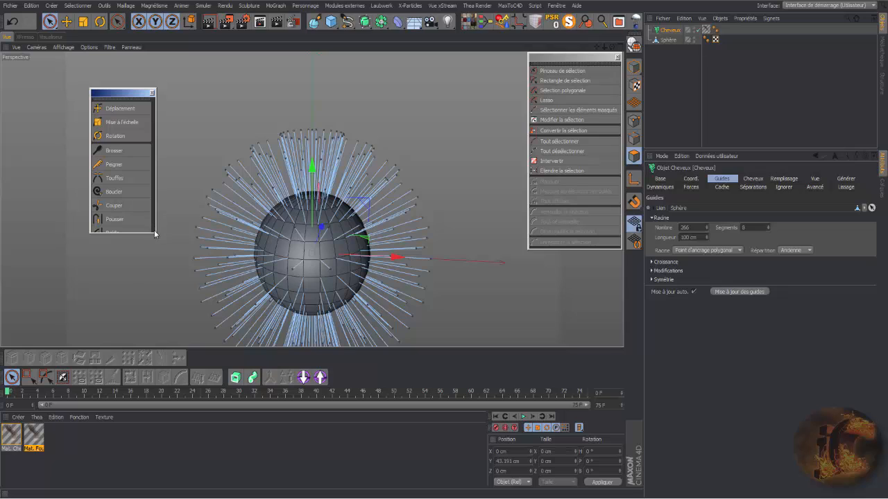
# Enlarge the hair tools palette to fit all its commands and move the hair selection palette closer to the sphere.
pyautogui.moveTo(159, 236); pyautogui.dragTo(162, 298)
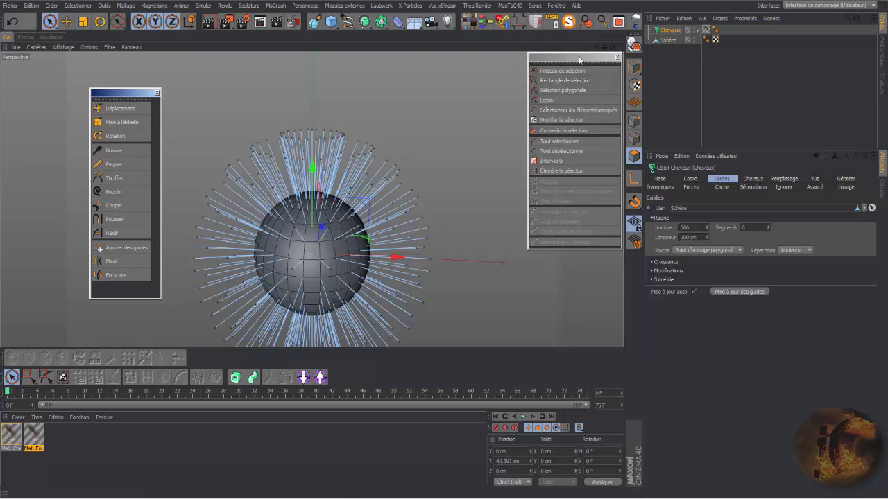
pyautogui.moveTo(579, 60); pyautogui.dragTo(567, 80)
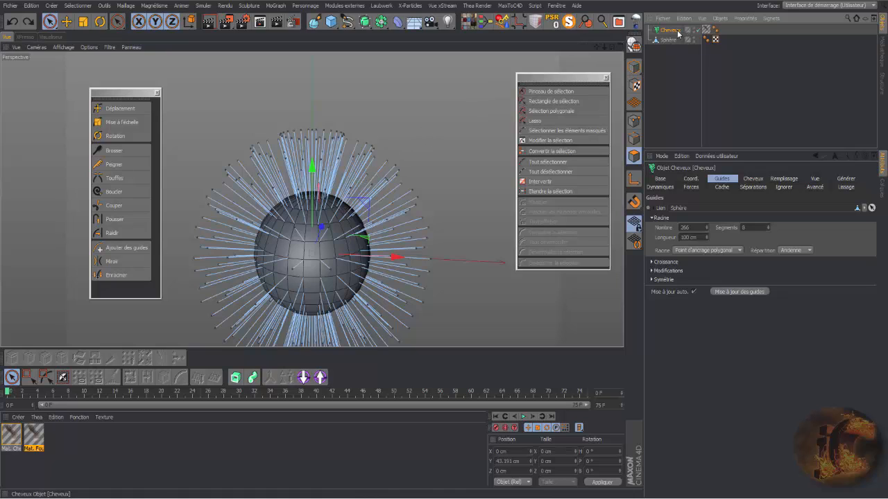
# Delete the Cheveux and Sphère objects from the scene.
pyautogui.press('Delete')
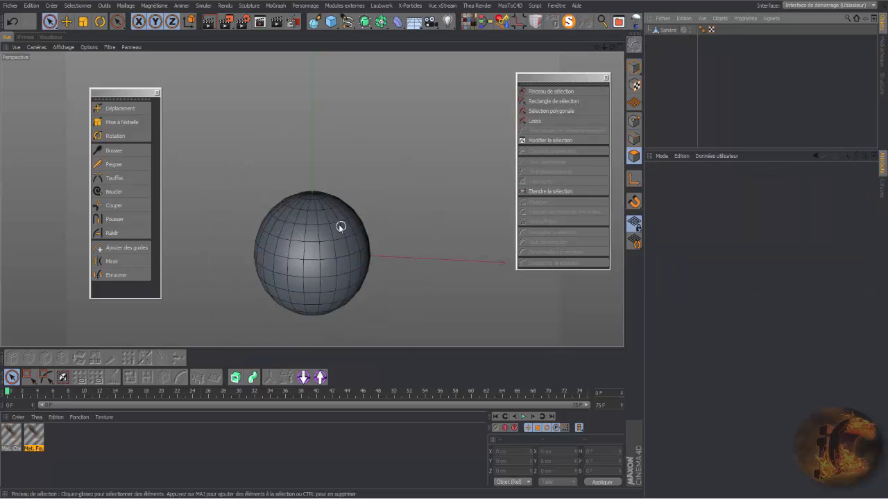
pyautogui.click(669, 30)
pyautogui.press('Delete')
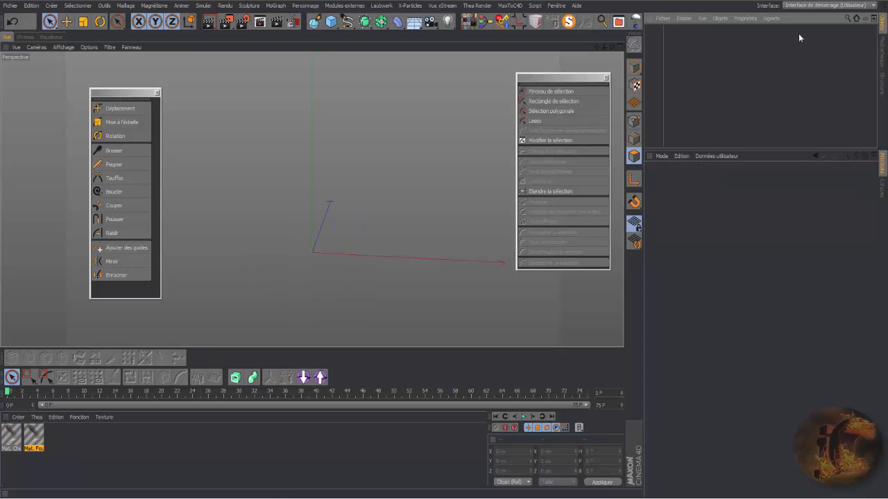
# Load the Male_Bust preset from the Base Meshes library into the scene and centre the view on it.
pyautogui.click(883, 52)
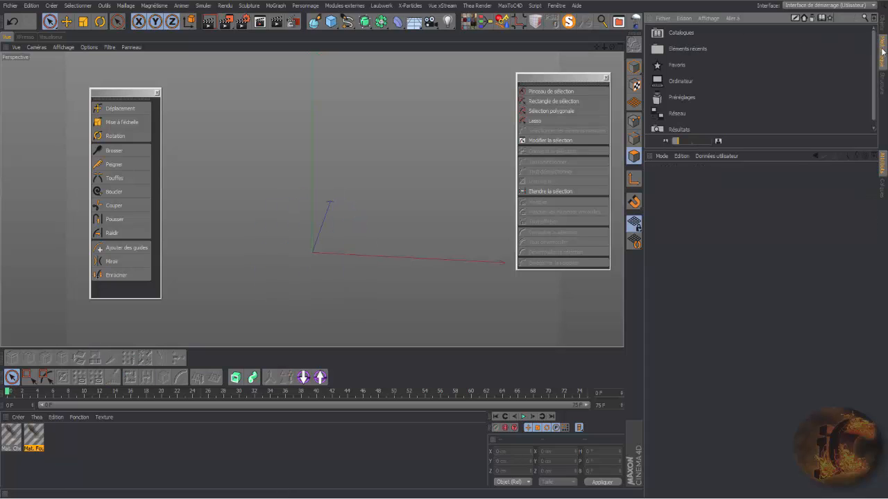
pyautogui.doubleClick(676, 99)
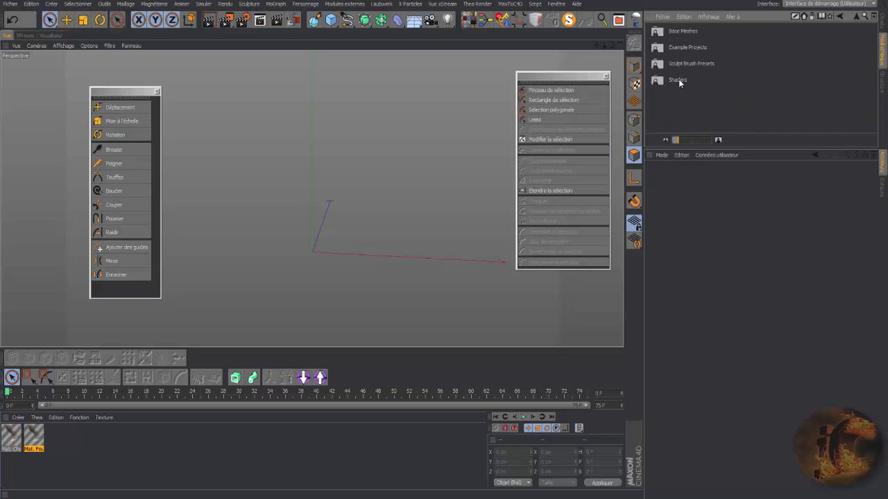
pyautogui.doubleClick(687, 31)
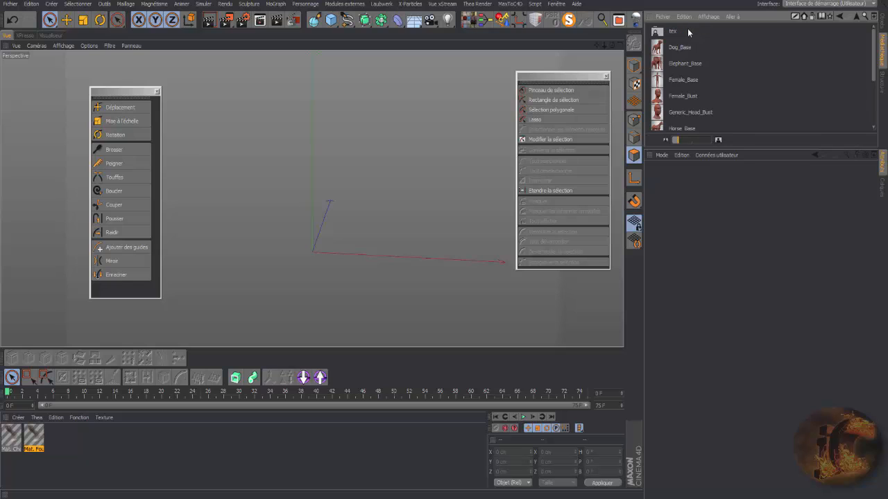
pyautogui.scroll(-3, 751, 50)
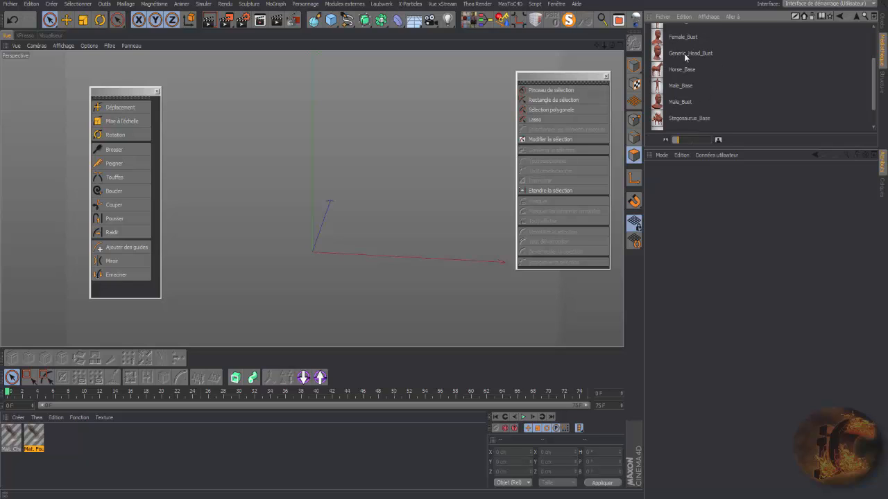
pyautogui.doubleClick(679, 102)
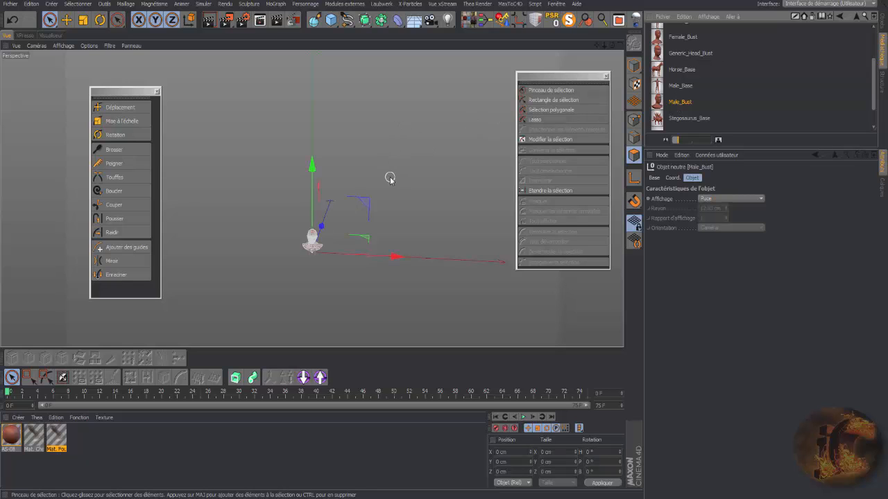
pyautogui.press('o')
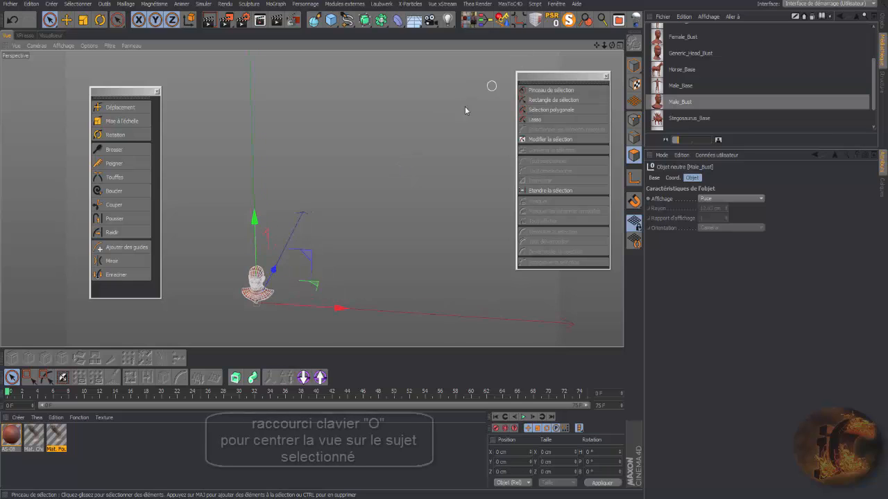
pyautogui.press('o')
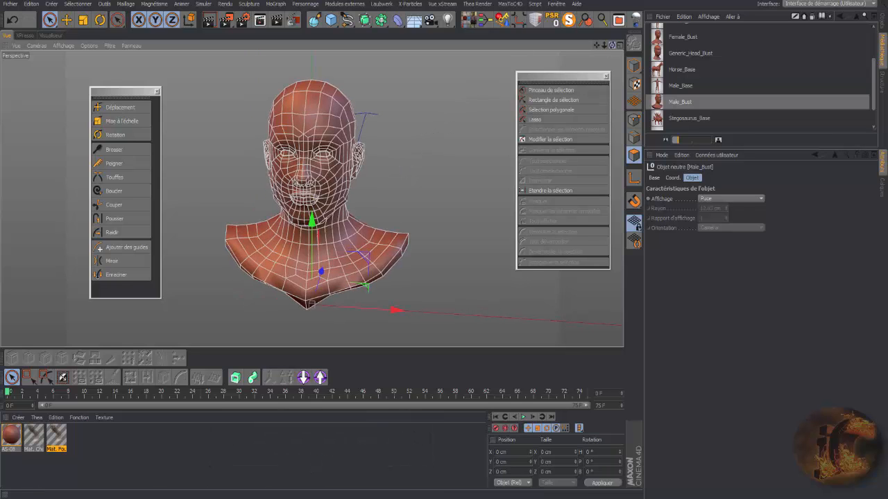
# Turn the bust to its side profile and select the polygon mesh inside the Male_Bust null.
pyautogui.moveTo(611, 45); pyautogui.dragTo(529, 55)
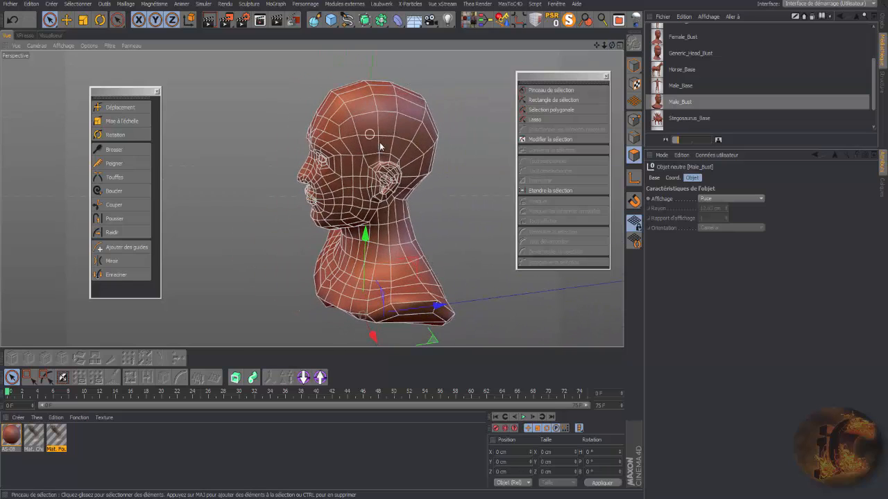
pyautogui.click(866, 17)
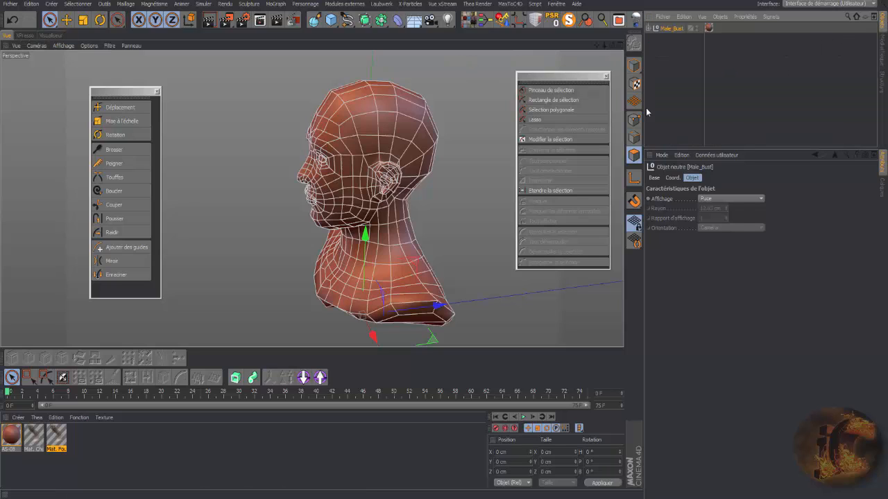
pyautogui.click(648, 28)
pyautogui.click(677, 38)
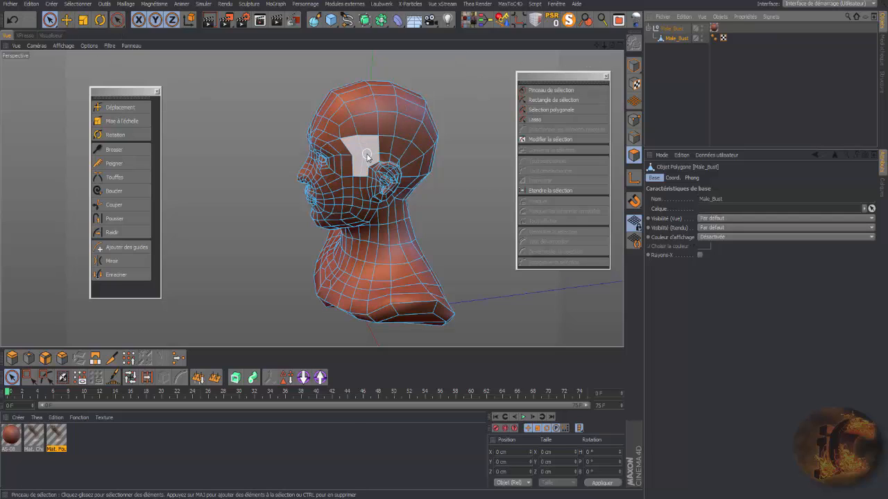
# Brush-select the scalp polygons on the bust's left side and deselect the stray polygon on the forehead.
pyautogui.moveTo(366, 157)
pyautogui.mouseDown()
pyautogui.moveTo(342, 99)
pyautogui.moveTo(388, 124)
pyautogui.moveTo(393, 152)
pyautogui.moveTo(415, 166)
pyautogui.moveTo(413, 183)
pyautogui.moveTo(427, 142)
pyautogui.moveTo(423, 118)
pyautogui.moveTo(390, 90)
pyautogui.moveTo(373, 89)
pyautogui.mouseUp()
pyautogui.press('e')
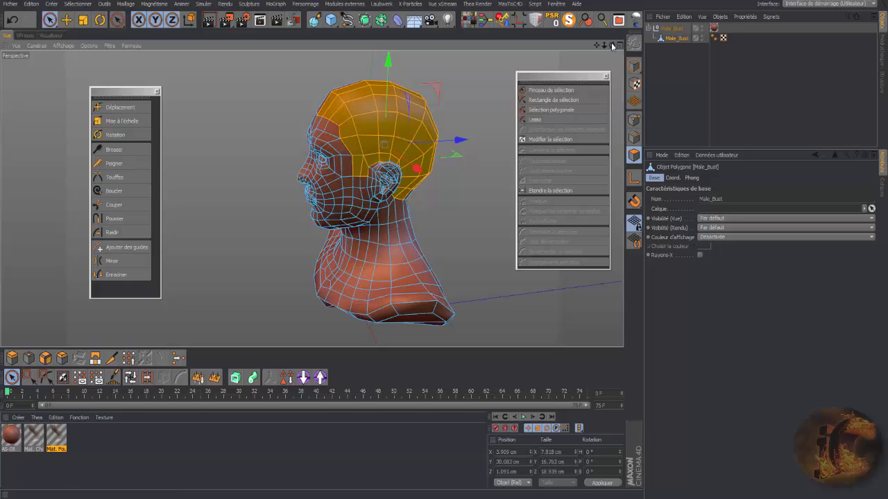
pyautogui.moveTo(613, 46); pyautogui.dragTo(555, 48)
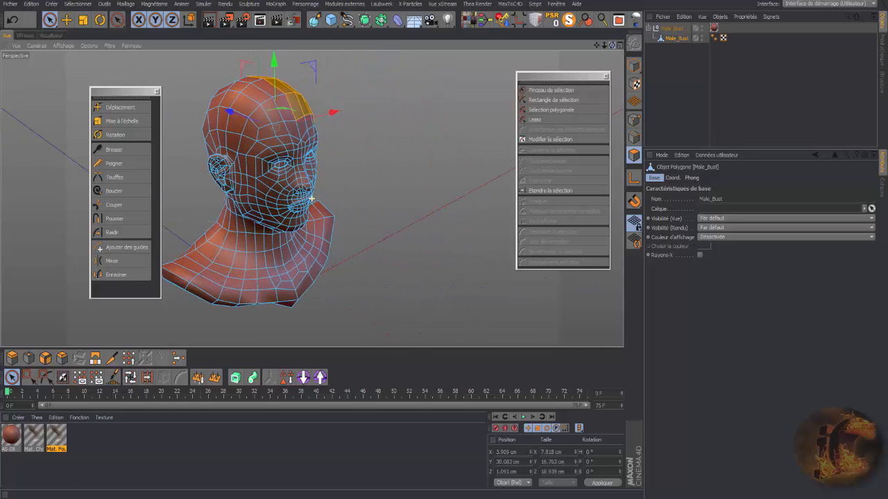
pyautogui.keyDown('ctrl'); pyautogui.click(306, 113); pyautogui.keyUp('ctrl')
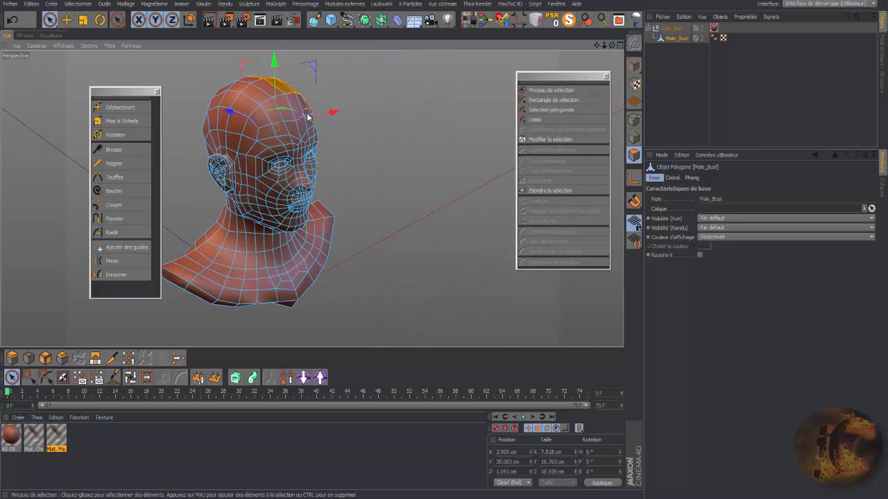
pyautogui.moveTo(614, 46); pyautogui.dragTo(576, 49)
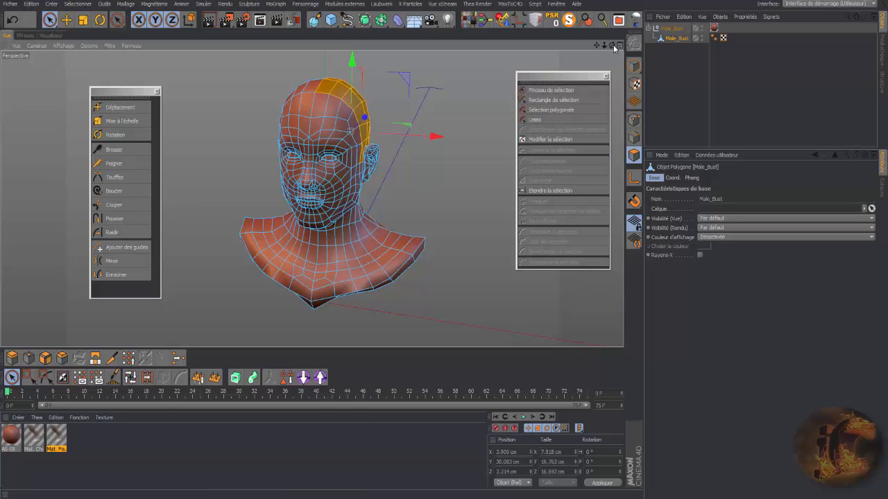
pyautogui.moveTo(613, 46)
pyautogui.mouseDown()
pyautogui.moveTo(508, 45)
pyautogui.moveTo(749, 46)
pyautogui.moveTo(610, 57)
pyautogui.mouseUp()
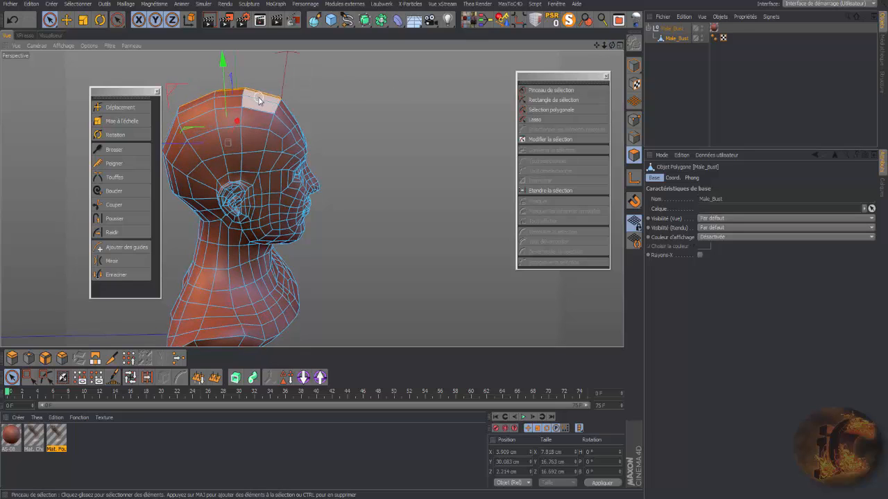
# Add the scalp polygons on the head's right side, from the forehead hairline down to the nape, to the selection.
pyautogui.moveTo(259, 101); pyautogui.dragTo(246, 132)
pyautogui.moveTo(242, 169); pyautogui.dragTo(228, 105)
pyautogui.moveTo(180, 143)
pyautogui.mouseDown()
pyautogui.moveTo(176, 132)
pyautogui.moveTo(203, 174)
pyautogui.moveTo(217, 180)
pyautogui.moveTo(171, 171)
pyautogui.moveTo(208, 209)
pyautogui.moveTo(200, 211)
pyautogui.mouseUp()
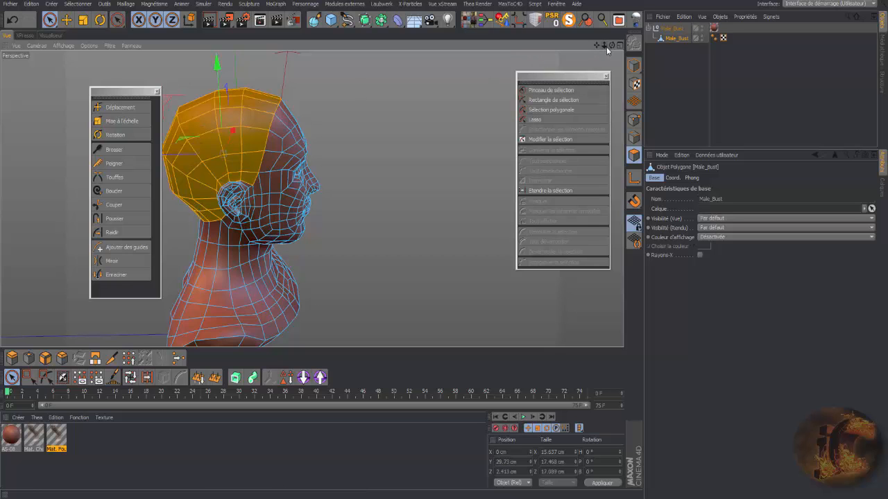
pyautogui.moveTo(606, 46)
pyautogui.mouseDown()
pyautogui.moveTo(596, 47)
pyautogui.moveTo(609, 46)
pyautogui.mouseUp()
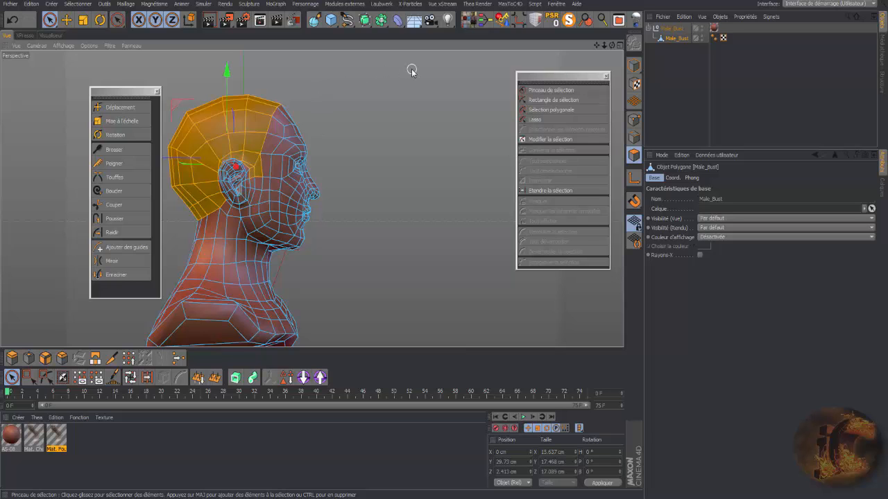
# Compare both sideburns and add the missing polygon in front of the right ear to the selection.
pyautogui.moveTo(612, 46); pyautogui.dragTo(405, 53)
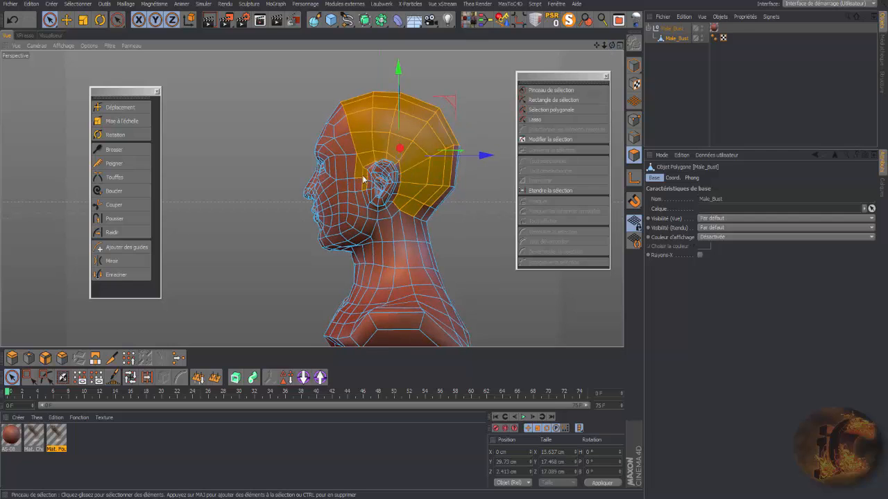
pyautogui.moveTo(605, 46); pyautogui.dragTo(774, 47)
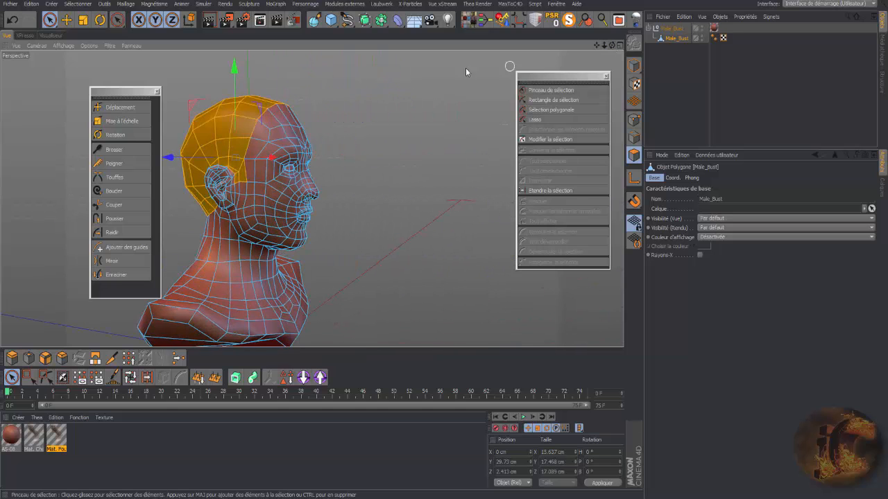
pyautogui.keyDown('shift'); pyautogui.click(240, 190); pyautogui.keyUp('shift')
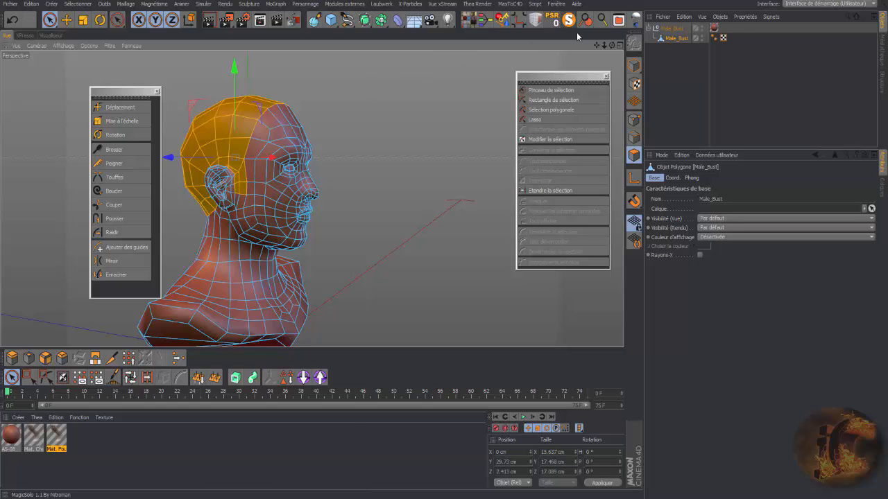
# Add the unselected central polygons on the back of the head to complete the scalp selection.
pyautogui.moveTo(612, 45); pyautogui.dragTo(751, 37)
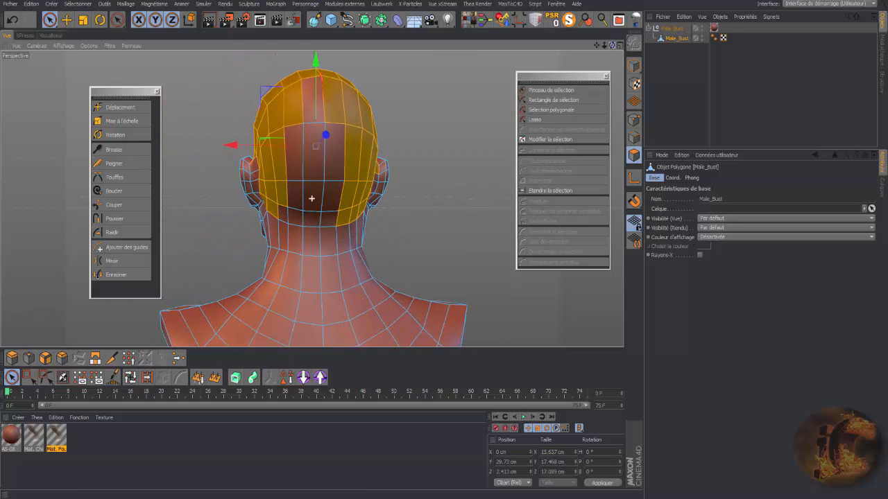
pyautogui.keyDown('shift'); pyautogui.click(313, 104); pyautogui.keyUp('shift')
pyautogui.moveTo(313, 104)
pyautogui.keyDown('shift'); pyautogui.mouseDown()
pyautogui.moveTo(276, 142)
pyautogui.moveTo(307, 192)
pyautogui.moveTo(353, 198)
pyautogui.moveTo(285, 209)
pyautogui.moveTo(338, 206)
pyautogui.mouseUp(); pyautogui.keyUp('shift')
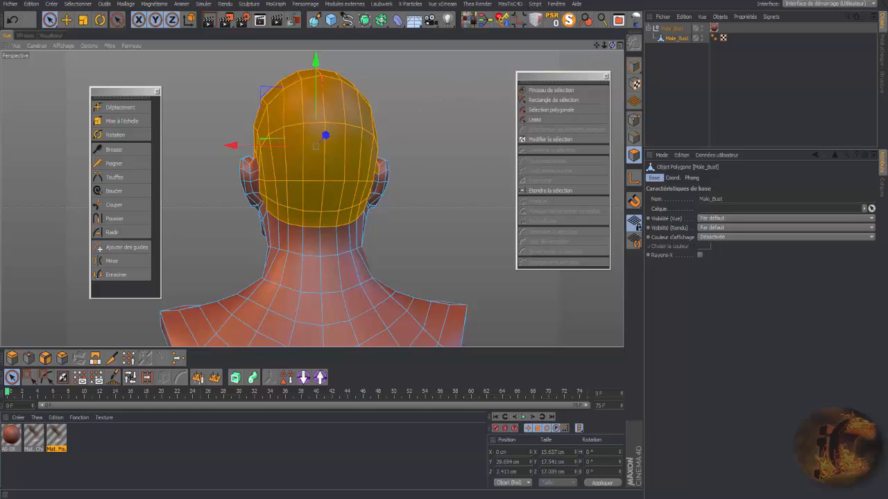
pyautogui.moveTo(604, 48); pyautogui.dragTo(68, 102)
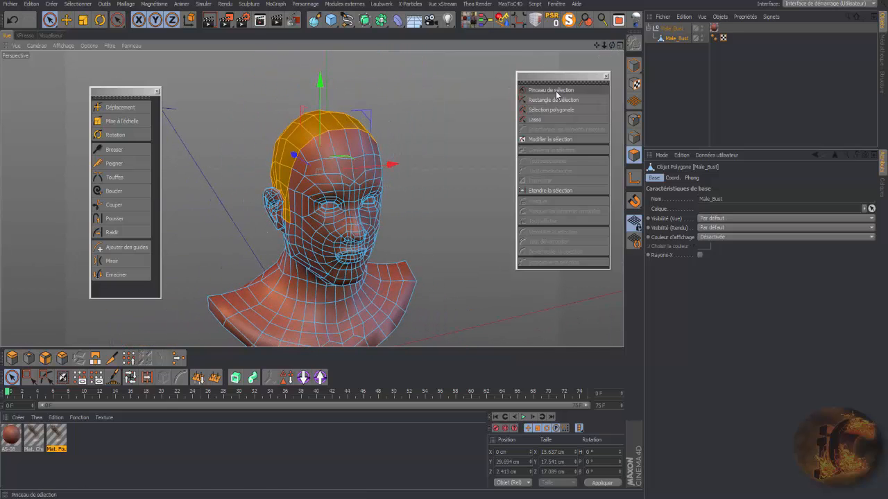
# Add a Cheveux object to the selected scalp polygons and set the guide length to 3 cm.
pyautogui.click(205, 4)
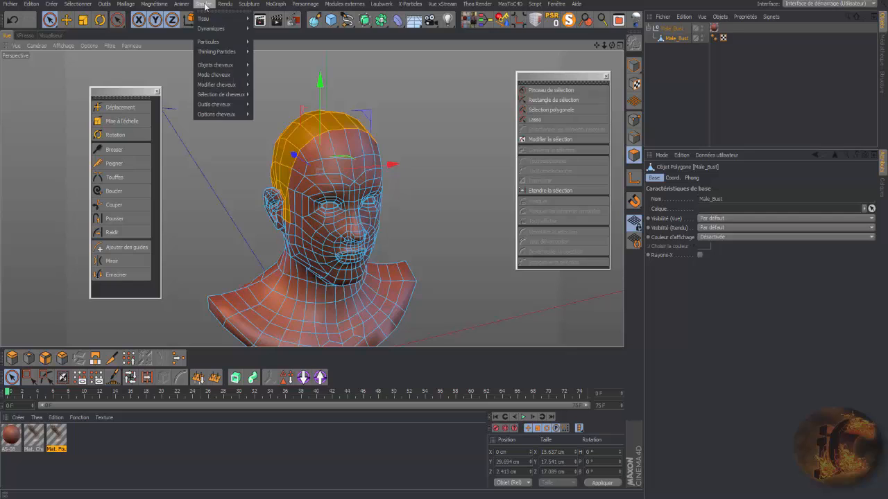
pyautogui.moveTo(221, 64)
pyautogui.click(277, 68)
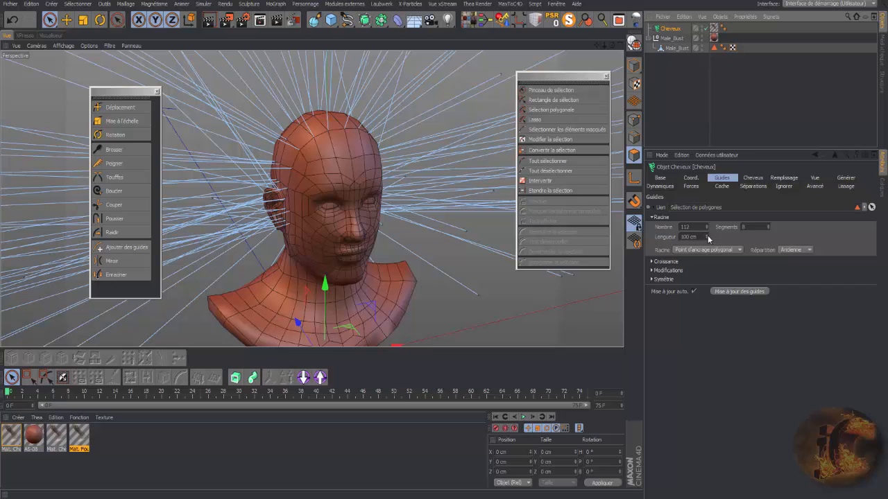
pyautogui.moveTo(706, 238); pyautogui.dragTo(707, 294)
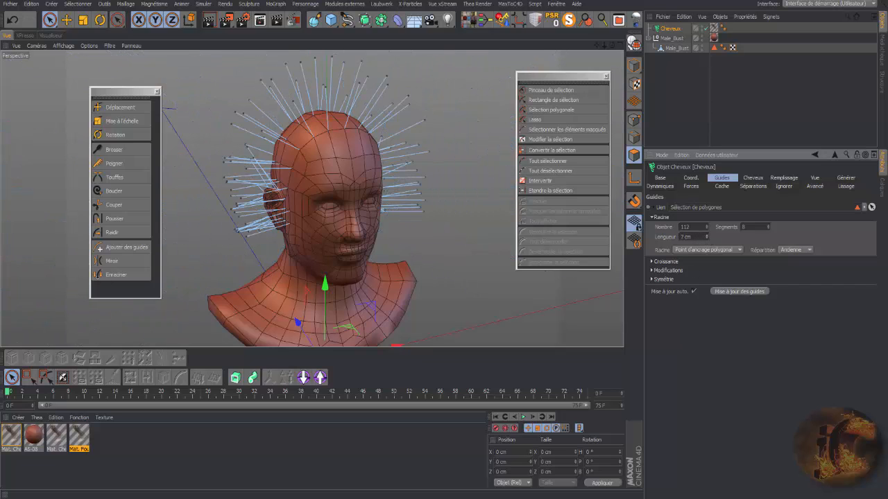
pyautogui.click(707, 239)
pyautogui.click(706, 240)
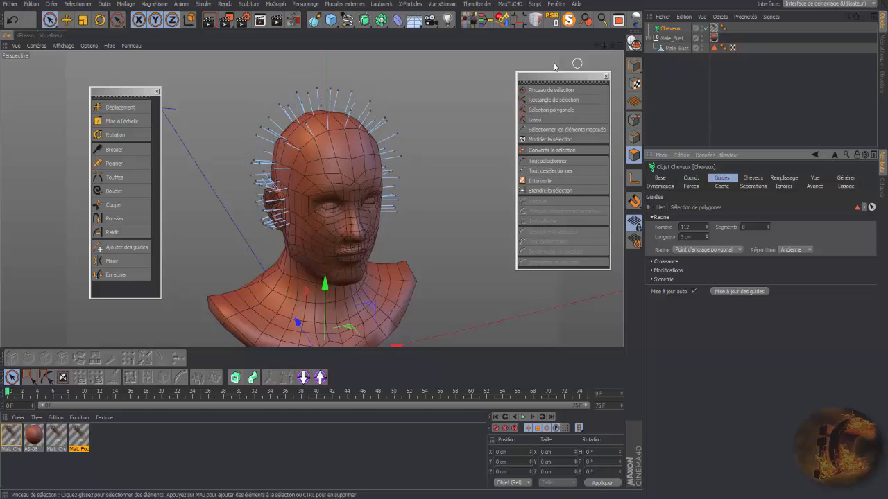
# Try the Surface polygonale and Centre polygonal root placements for the hair guides.
pyautogui.moveTo(611, 47); pyautogui.dragTo(527, 50)
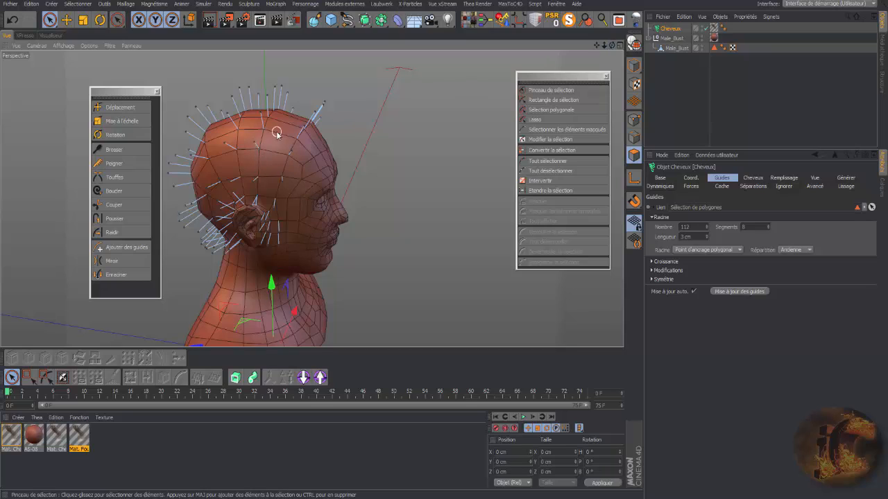
pyautogui.click(740, 250)
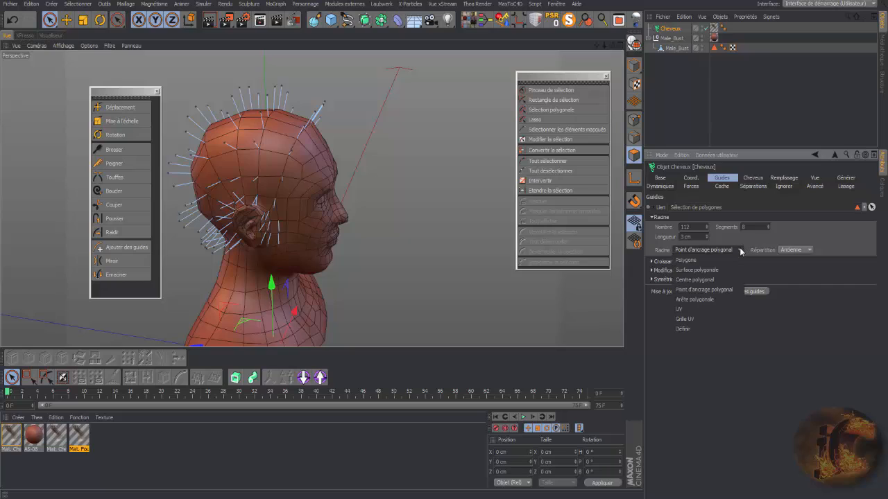
pyautogui.click(702, 270)
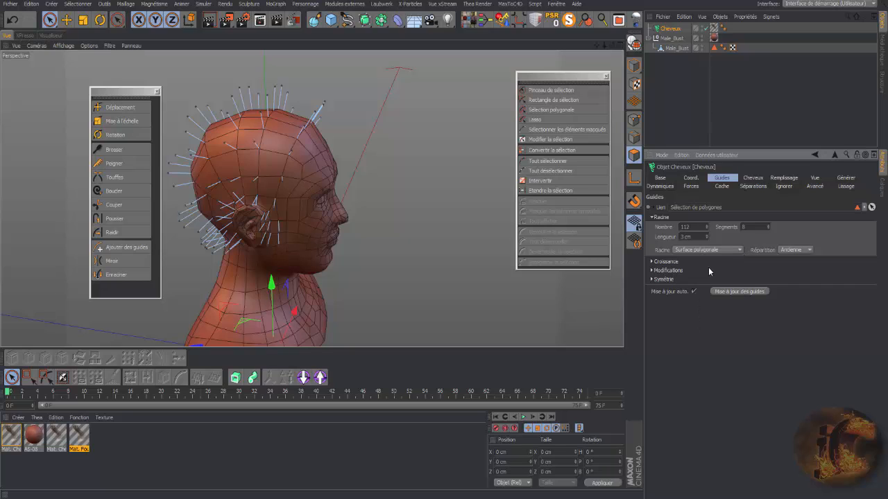
pyautogui.click(740, 250)
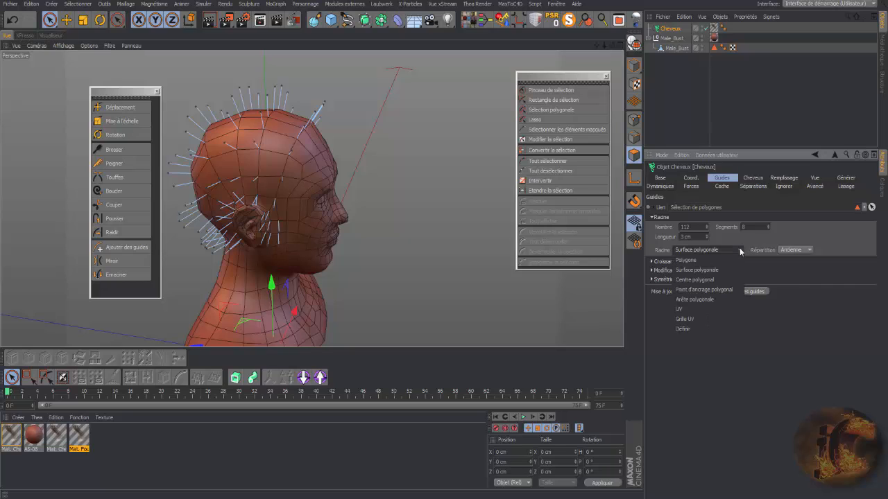
pyautogui.click(708, 279)
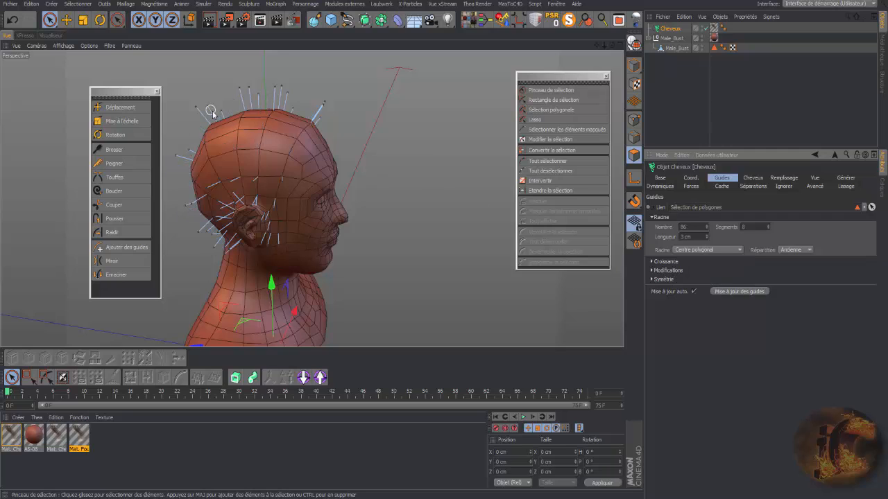
# Try the Point d'ancrage polygonal and Arête polygonale root placements for the hair guides.
pyautogui.click(738, 250)
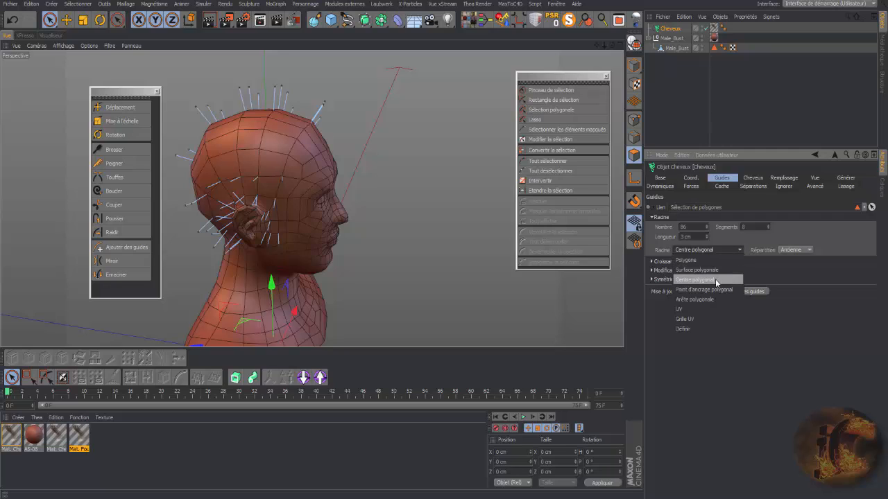
pyautogui.click(714, 290)
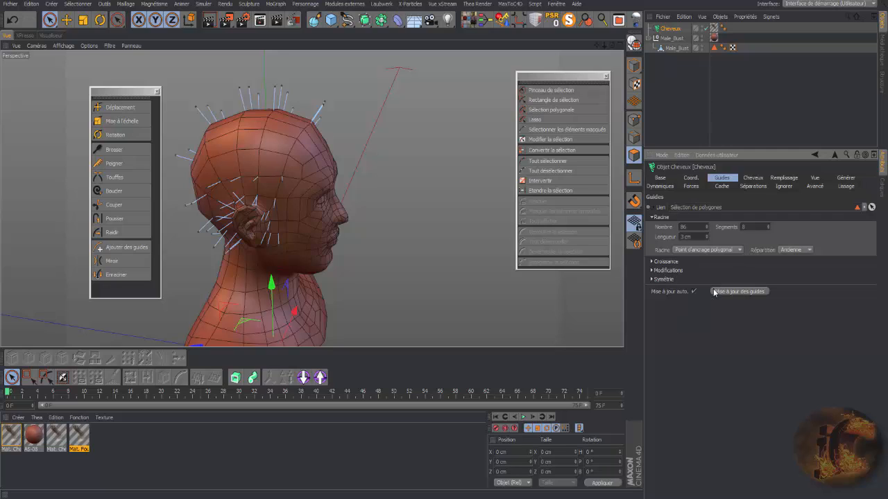
pyautogui.click(737, 250)
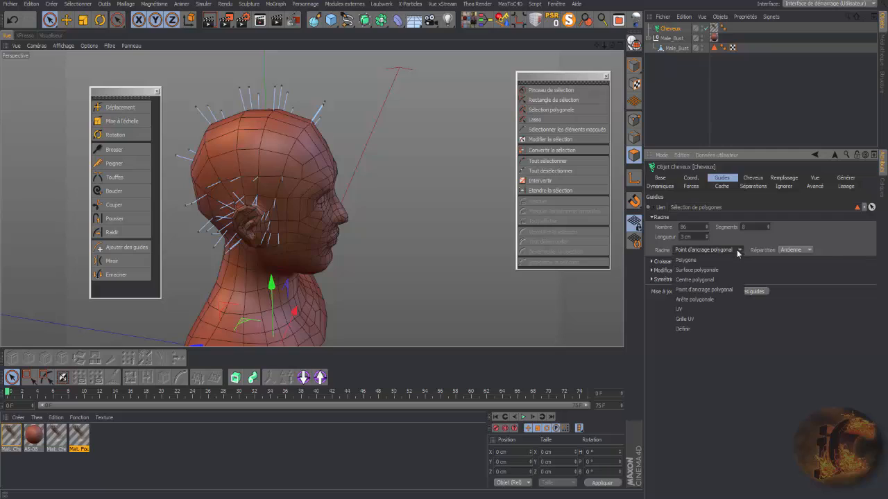
pyautogui.click(708, 299)
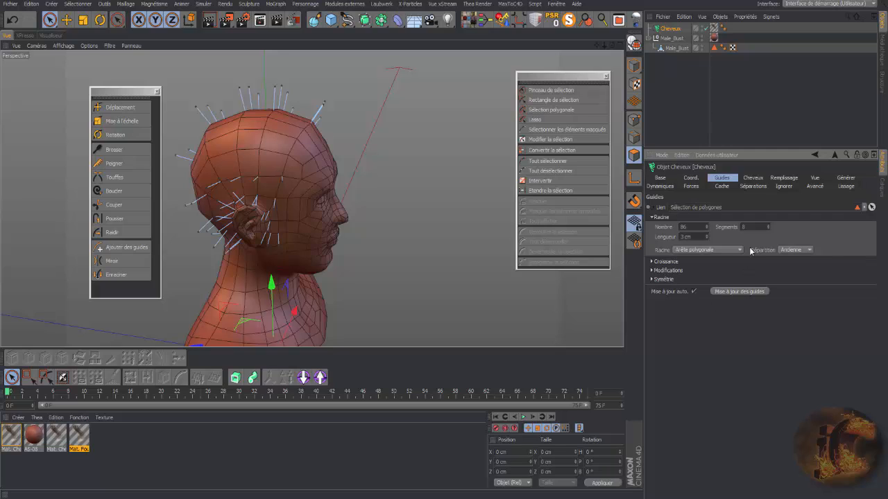
# Set the guides' Répartition to Nouvelle and update them with the Arête polygonale root placement.
pyautogui.click(807, 251)
pyautogui.click(731, 290)
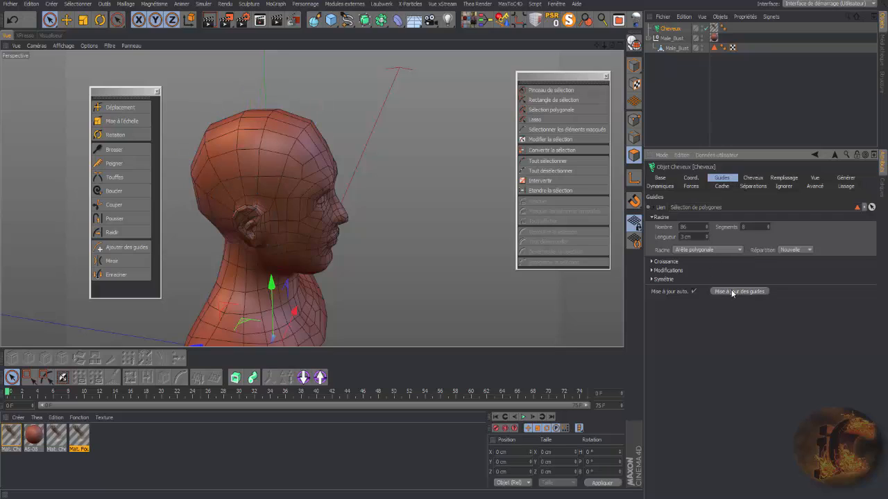
pyautogui.click(737, 251)
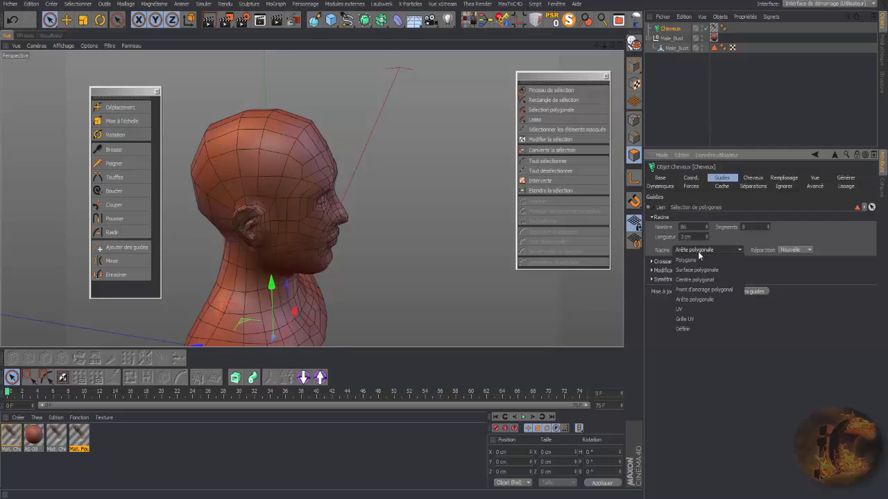
pyautogui.click(704, 300)
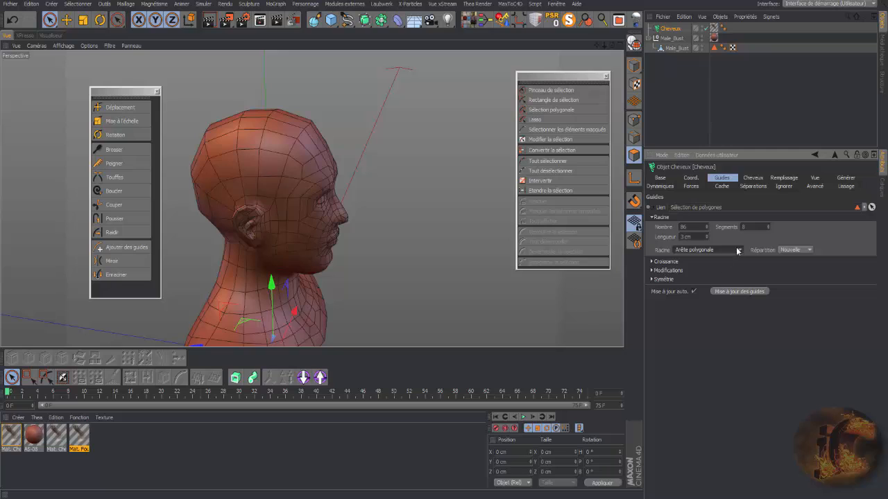
# Set the guide roots to Polygone and make the guides regrow from the scalp with Faire repousser.
pyautogui.click(737, 251)
pyautogui.click(701, 261)
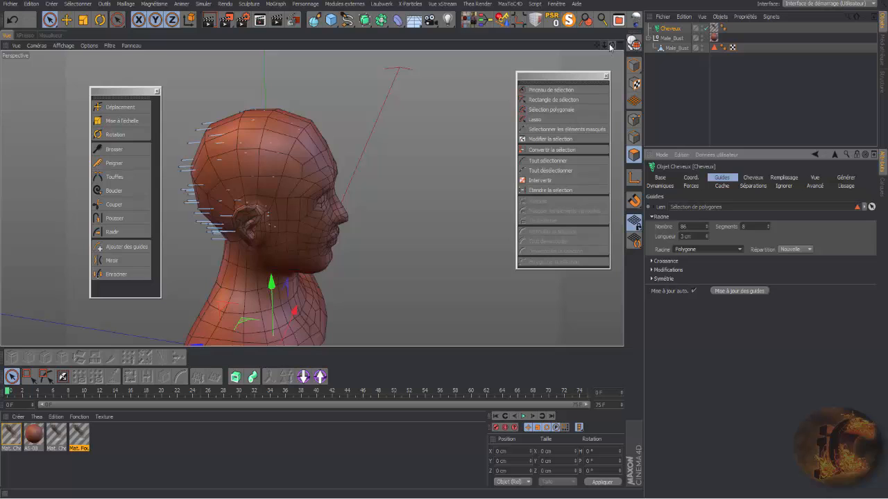
pyautogui.moveTo(610, 46); pyautogui.dragTo(697, 181)
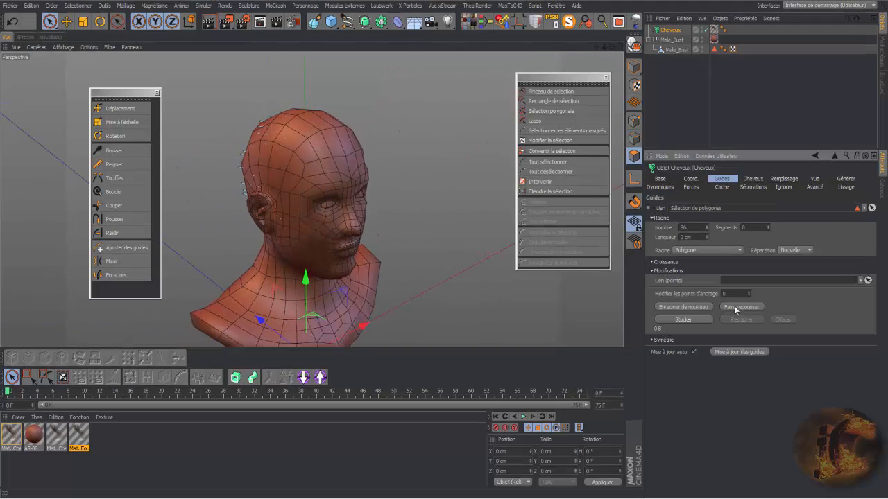
pyautogui.click(739, 307)
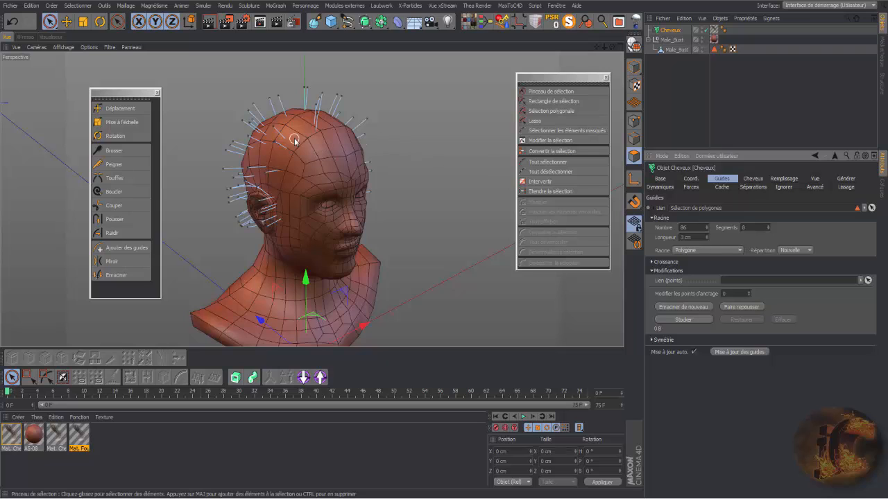
# Set the guide root placement to Centre polygonal and inspect the guides around the head.
pyautogui.click(741, 252)
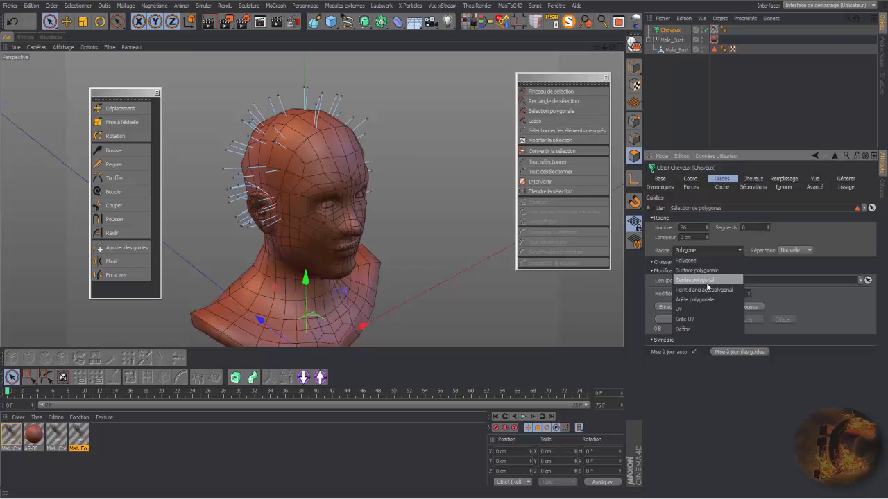
pyautogui.click(707, 282)
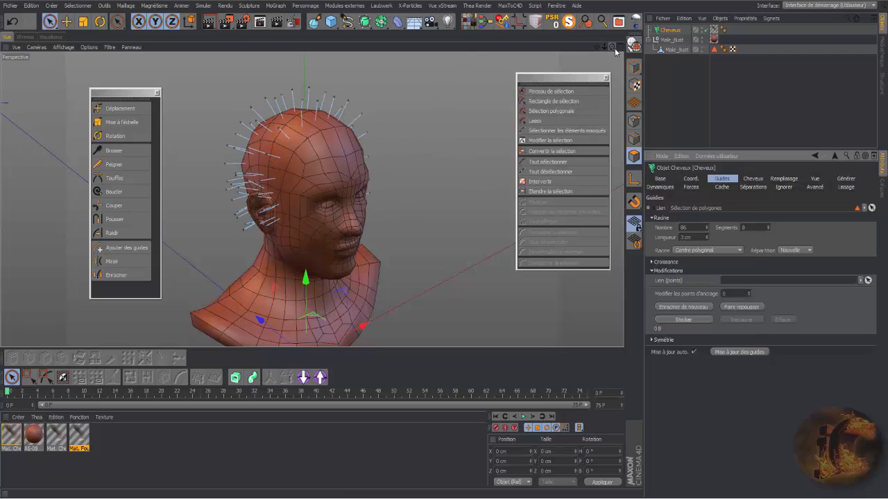
pyautogui.moveTo(612, 47)
pyautogui.mouseDown()
pyautogui.moveTo(742, 47)
pyautogui.moveTo(616, 43)
pyautogui.mouseUp()
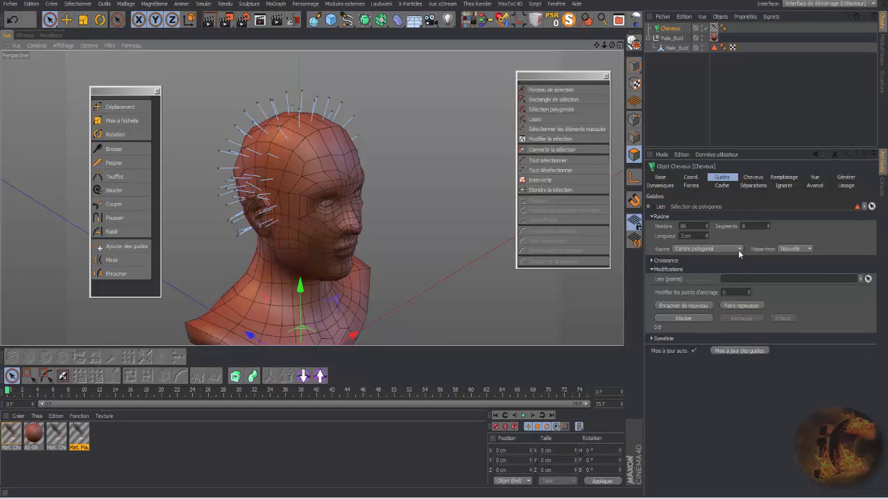
# Set the guides' Racine placement to Point d'ancrage polygonal and their Longueur to 23 cm.
pyautogui.click(740, 249)
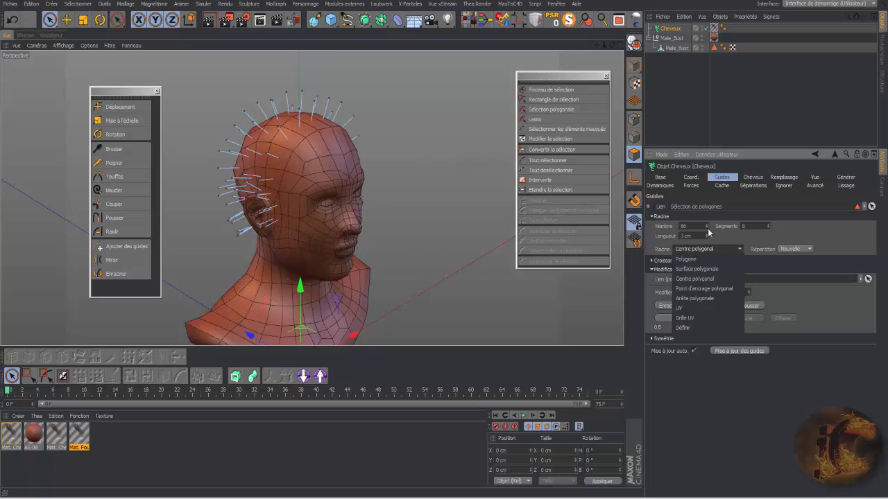
pyautogui.click(721, 289)
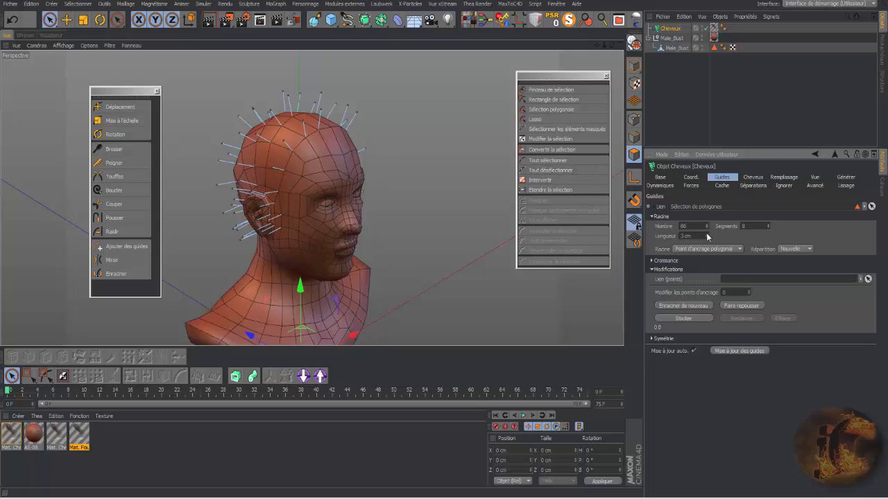
pyautogui.moveTo(707, 236); pyautogui.dragTo(729, 234)
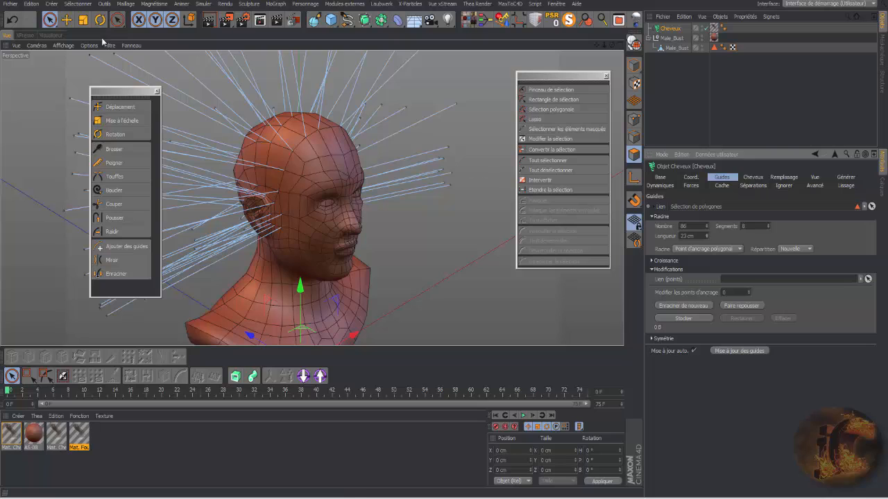
# Move the hair tools and selection palettes clear of the guides and view the bust from the front.
pyautogui.moveTo(114, 91); pyautogui.dragTo(28, 63)
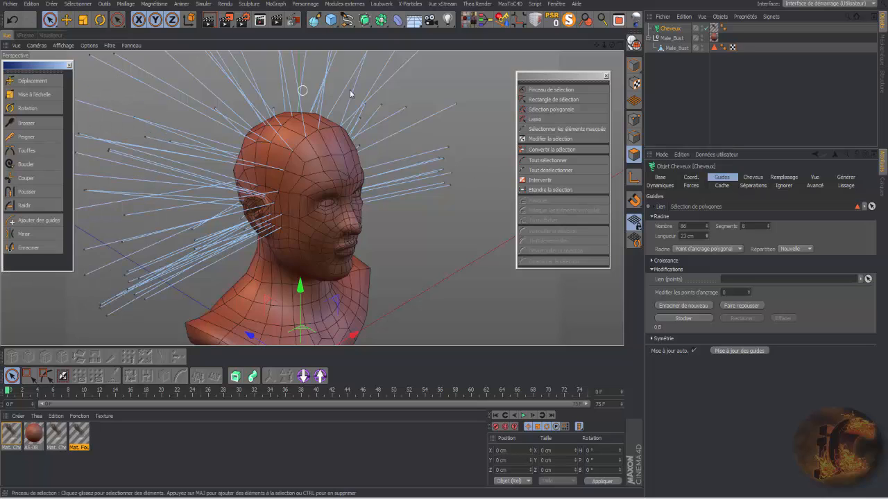
pyautogui.moveTo(548, 76); pyautogui.dragTo(560, 59)
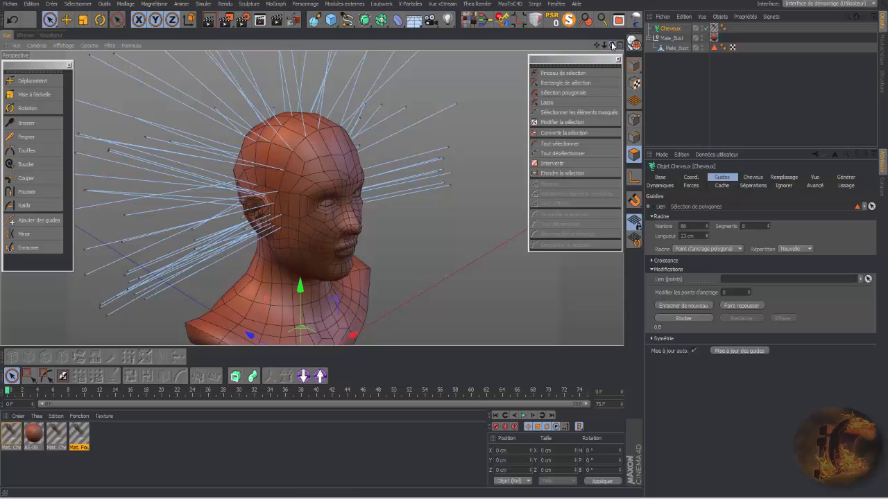
pyautogui.moveTo(612, 45); pyautogui.dragTo(575, 46)
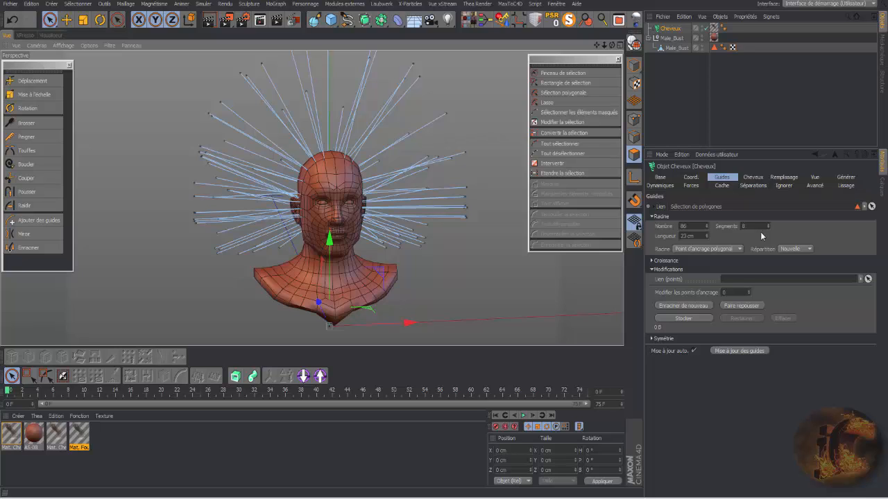
# Set the hair guides' Segments to 10.
pyautogui.click(754, 178)
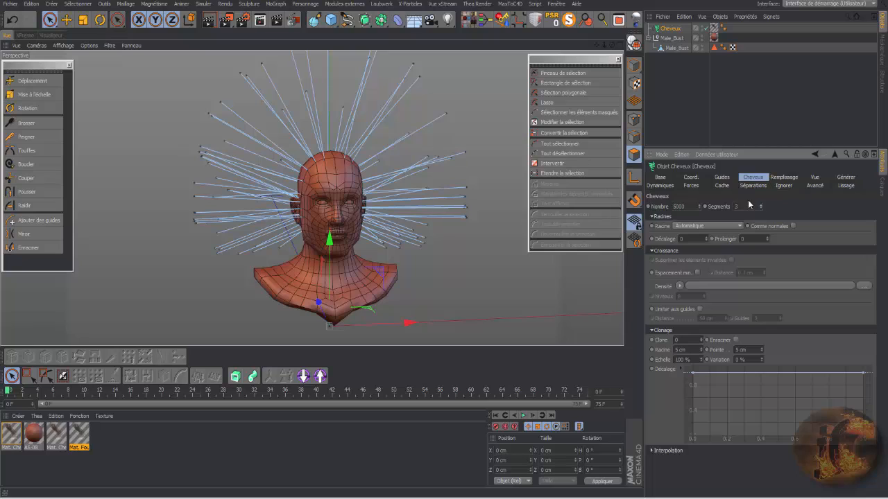
pyautogui.click(723, 178)
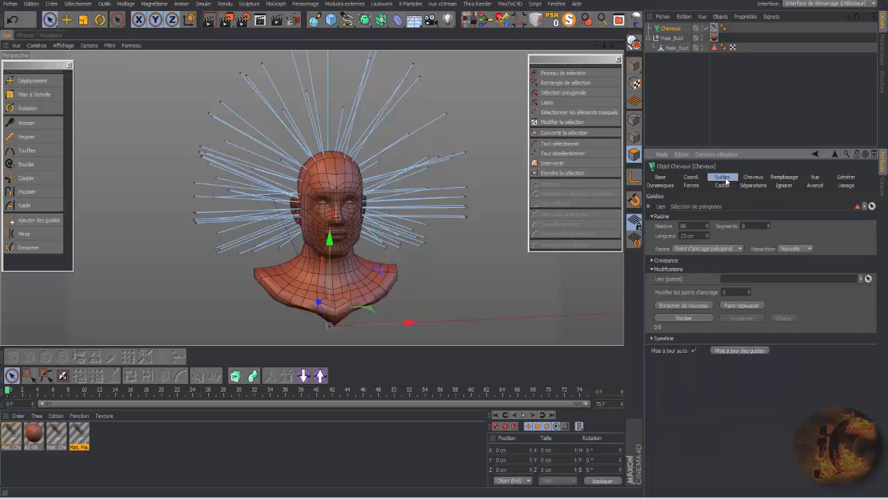
pyautogui.click(767, 225)
# Set the project's end frame to 250 F and extend the timeline preview range to 250 F.
pyautogui.click(600, 403)
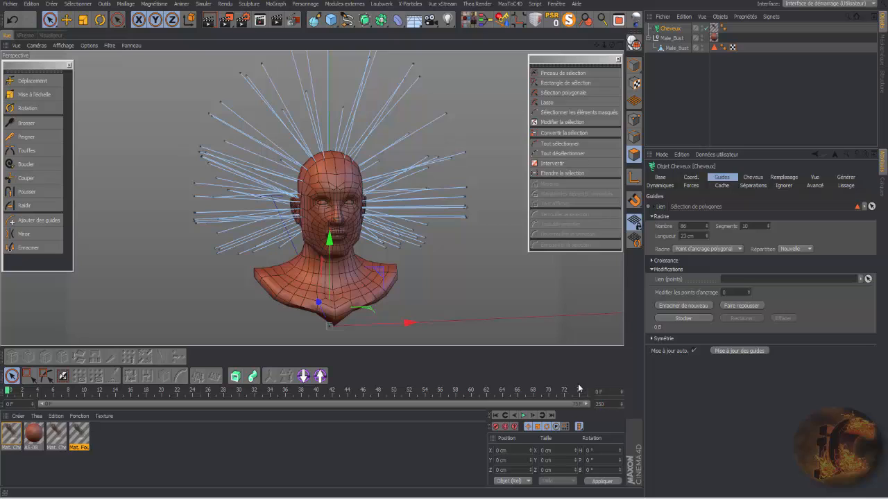
pyautogui.write('250')
pyautogui.press('Return')
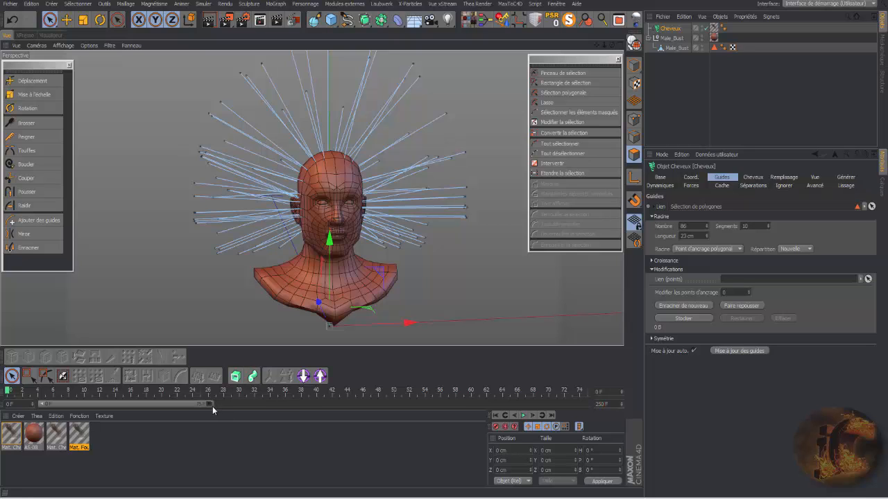
pyautogui.moveTo(212, 406); pyautogui.dragTo(605, 408)
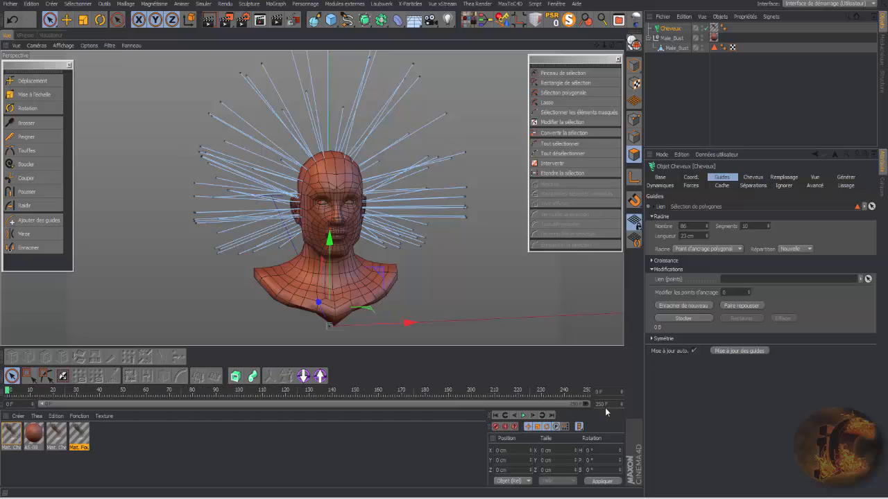
# Play the hair simulation to about frame 154 and render a close-up of the head in the viewport.
pyautogui.click(523, 415)
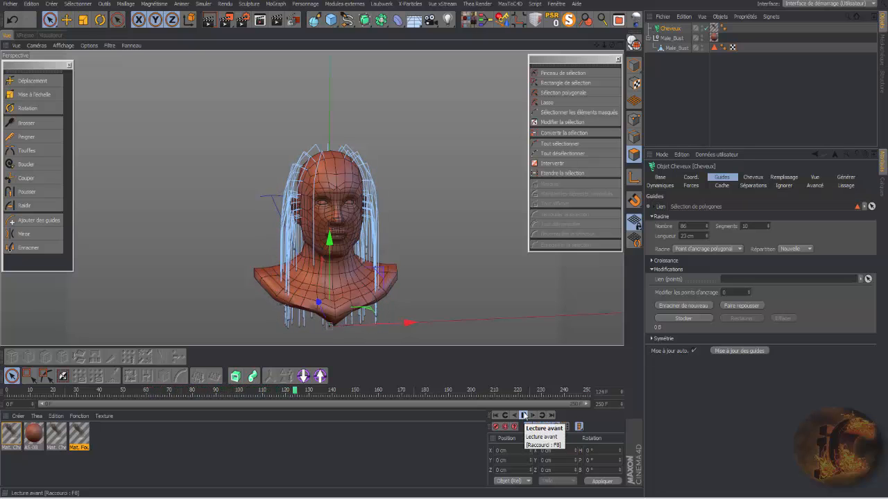
pyautogui.click(525, 415)
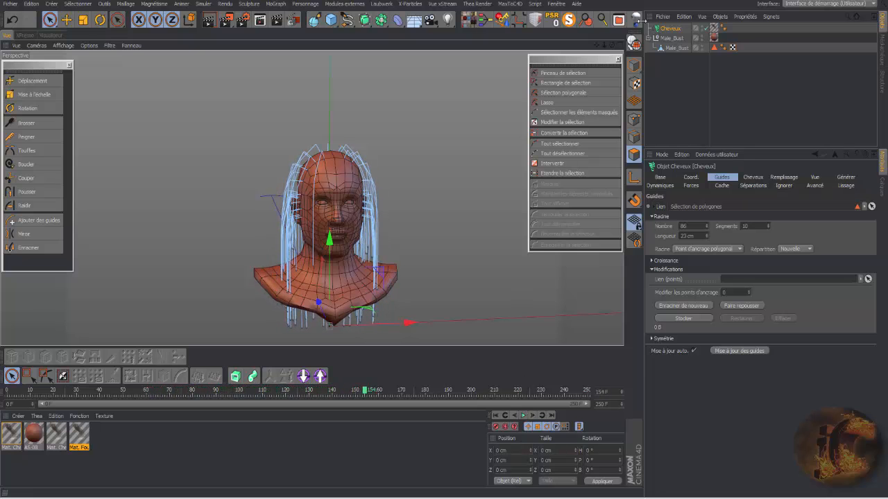
pyautogui.moveTo(604, 45); pyautogui.dragTo(623, 46)
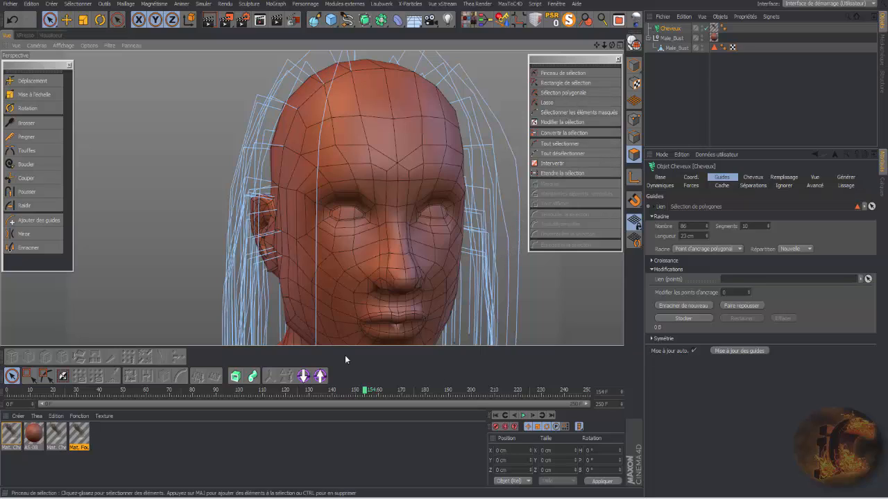
pyautogui.click(213, 22)
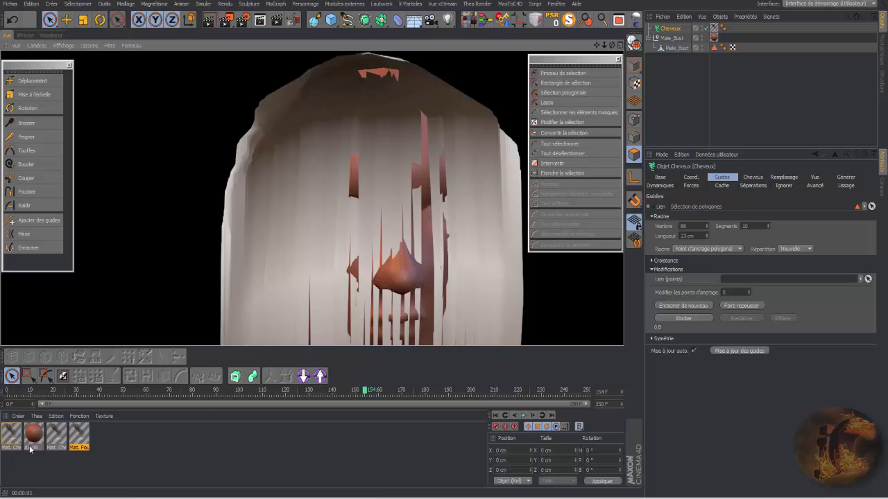
# Delete the two spare hair materials, keeping the Mat. Cheveux assigned to the Cheveux object.
pyautogui.click(715, 28)
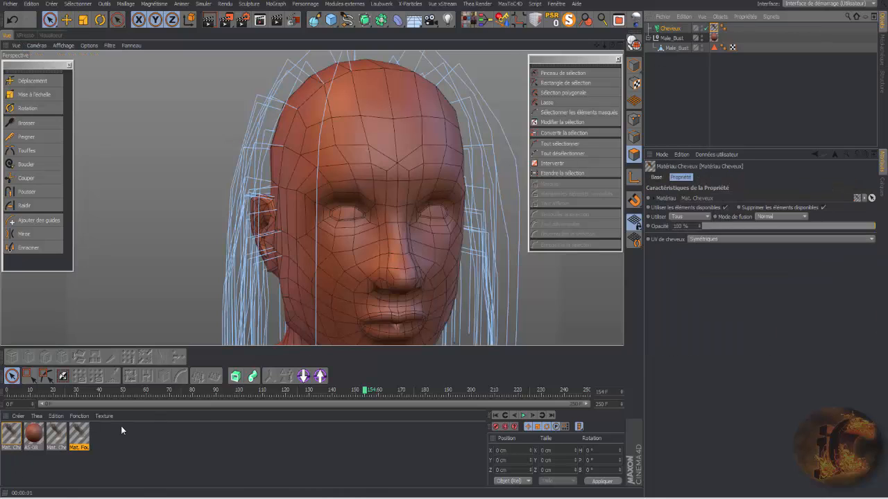
pyautogui.moveTo(111, 431); pyautogui.dragTo(59, 455)
pyautogui.press('Delete')
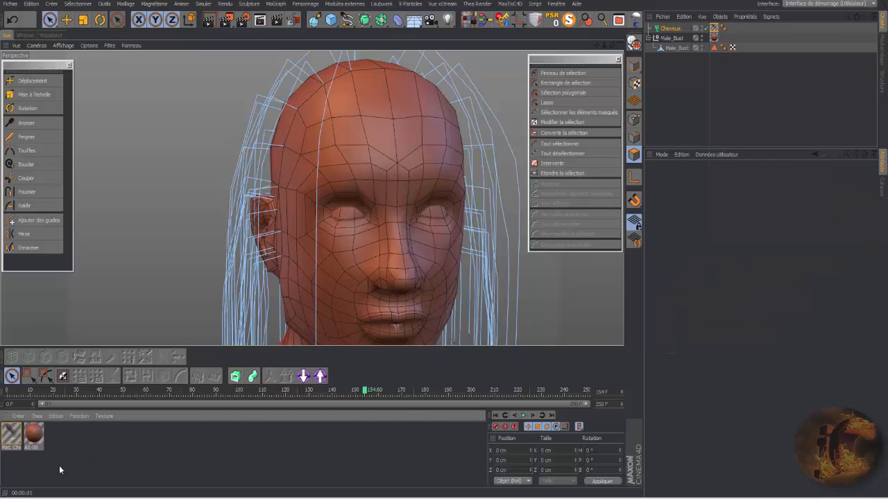
# Turn off Spécularité in Mat. Cheveux and render the viewport.
pyautogui.doubleClick(11, 433)
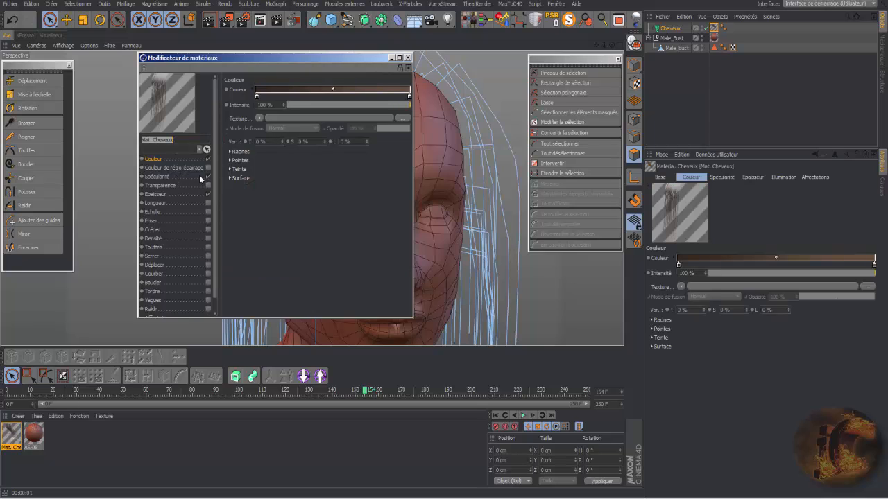
pyautogui.click(208, 177)
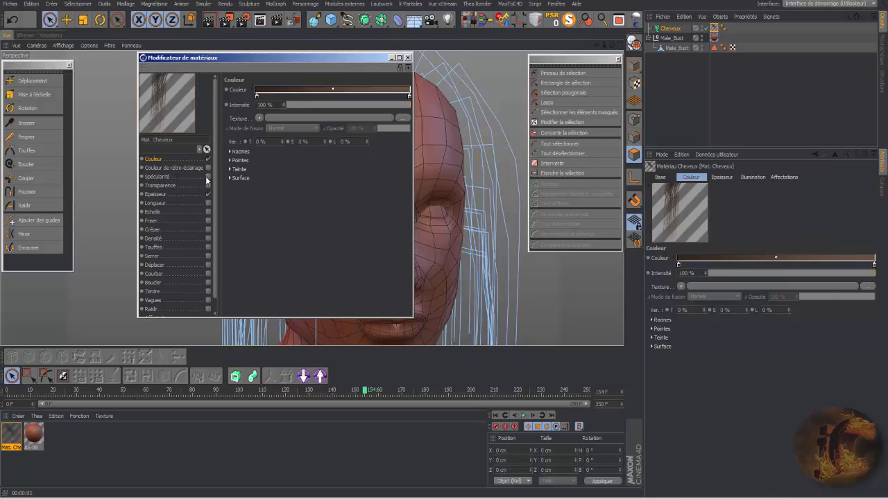
pyautogui.click(391, 58)
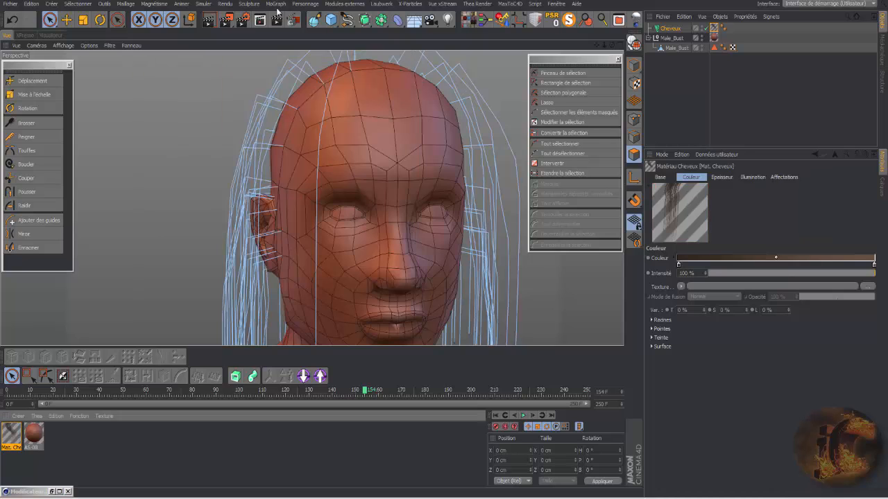
pyautogui.click(213, 20)
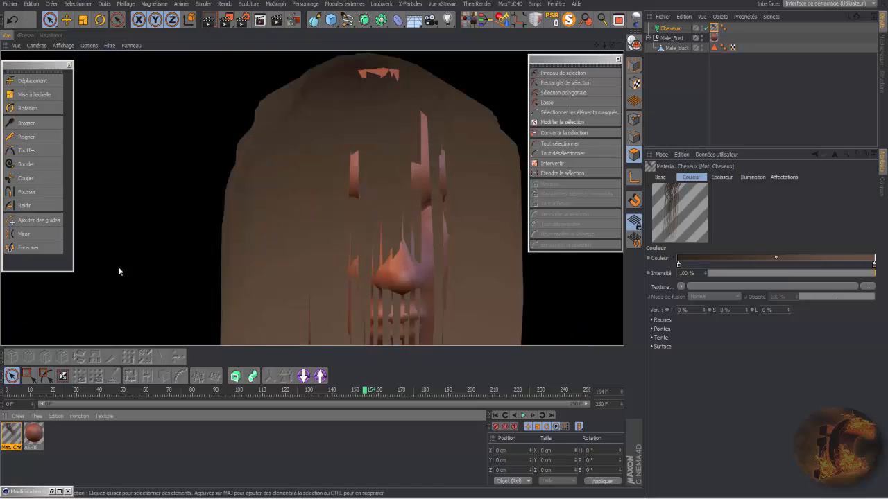
# Enable Spécularité in Mat. Cheveux with primary Intensité 11% and Netteté 10, secondary Intensité about 10%, and a reduced secondary Netteté.
pyautogui.doubleClick(9, 438)
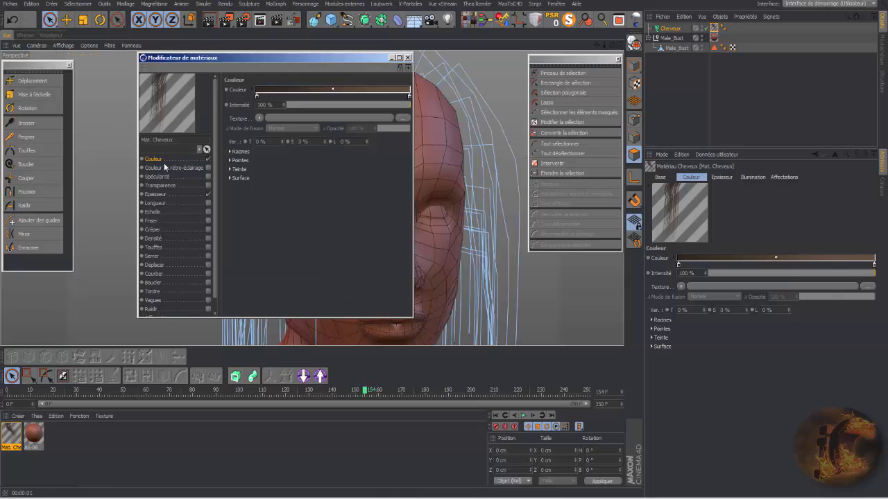
pyautogui.click(209, 177)
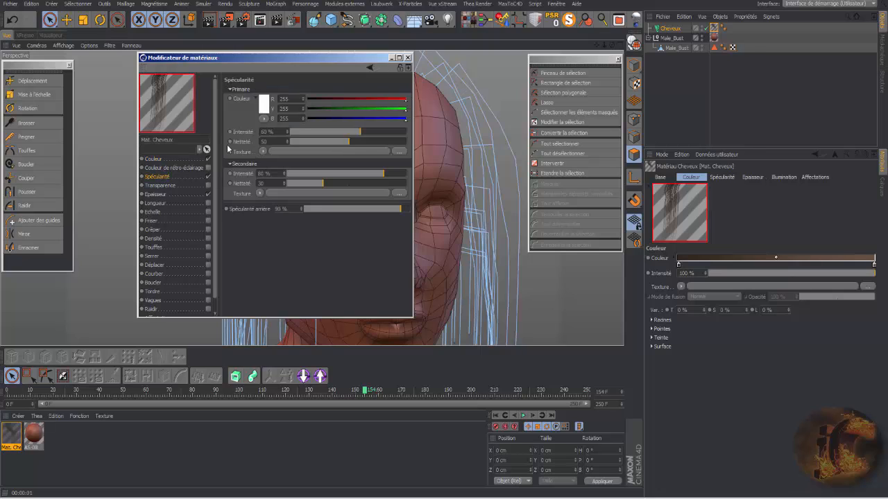
pyautogui.click(303, 132)
pyautogui.click(304, 139)
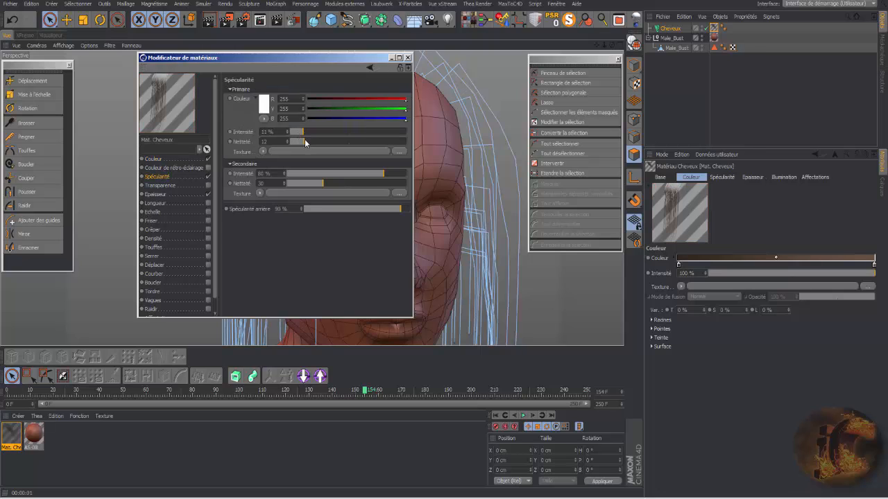
pyautogui.click(298, 174)
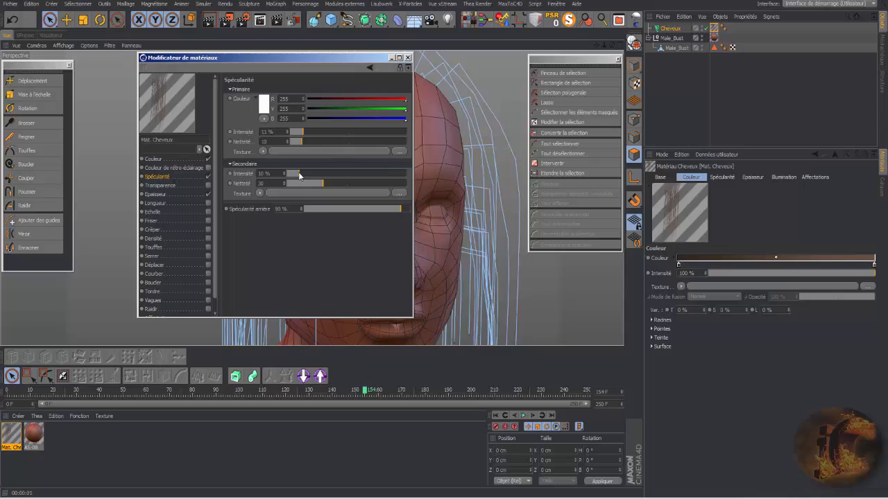
pyautogui.click(299, 184)
pyautogui.click(300, 173)
# Set the Epaisseur of Mat. Cheveux to 0.1 cm at the Racine and 0.1 cm/10 at the Pointe.
pyautogui.click(166, 194)
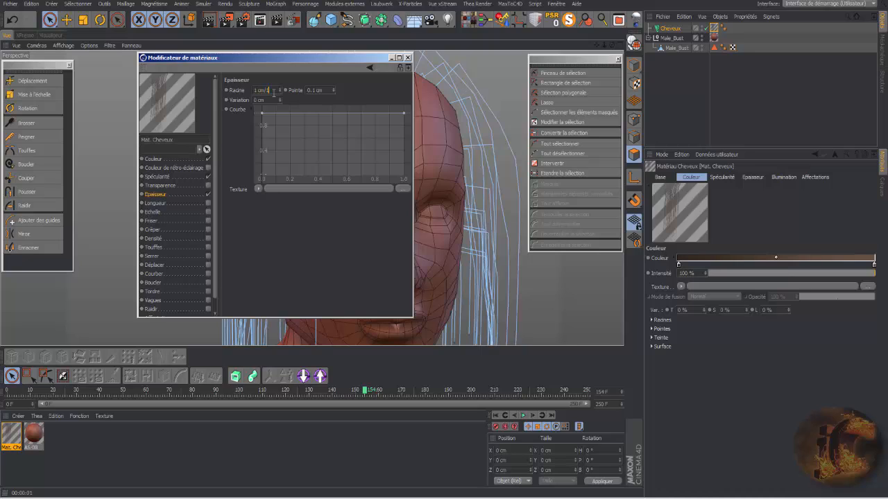
pyautogui.click(325, 89)
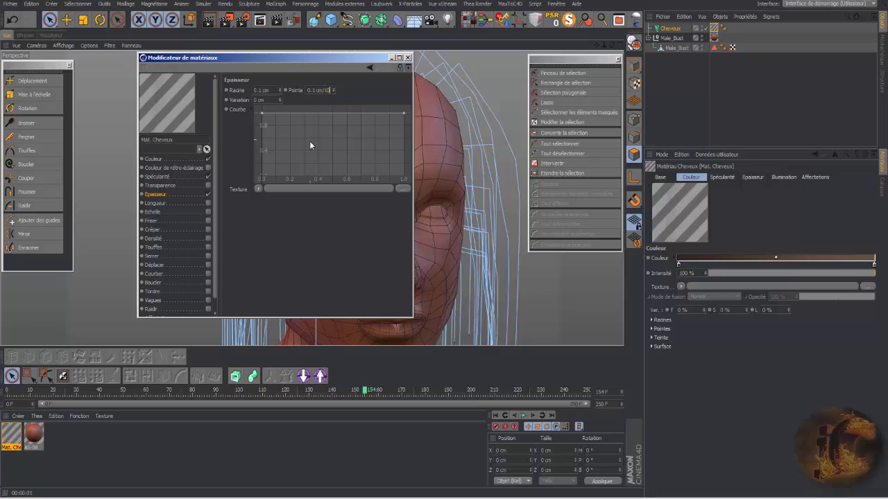
pyautogui.write('/10')
pyautogui.press('Return')
pyautogui.click(408, 58)
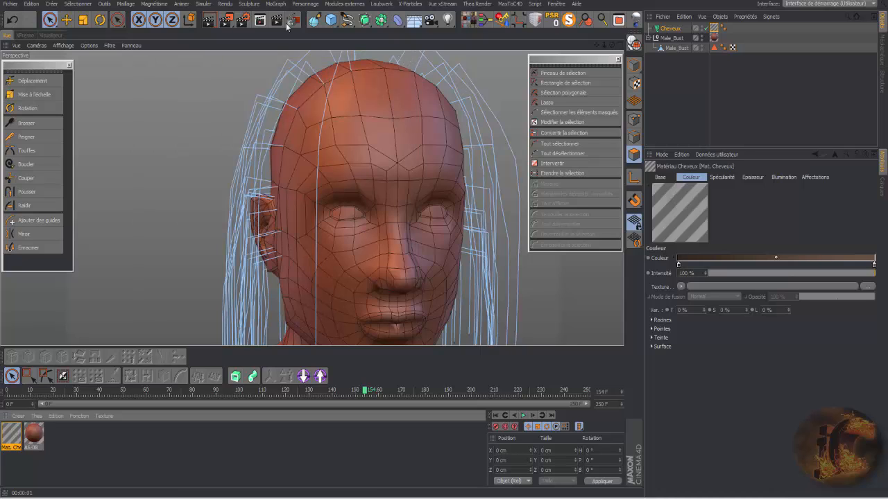
# Render the thinner hair close up and again from a wider view of the head.
pyautogui.click(209, 19)
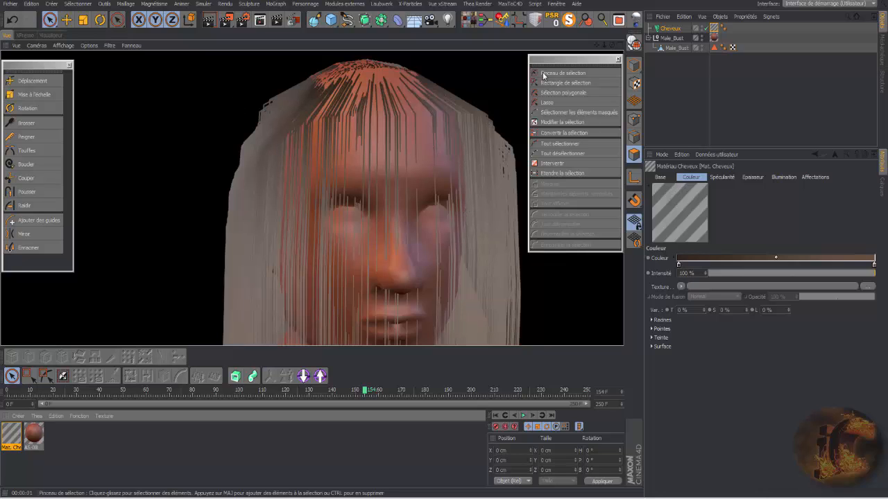
pyautogui.moveTo(604, 46); pyautogui.dragTo(575, 49)
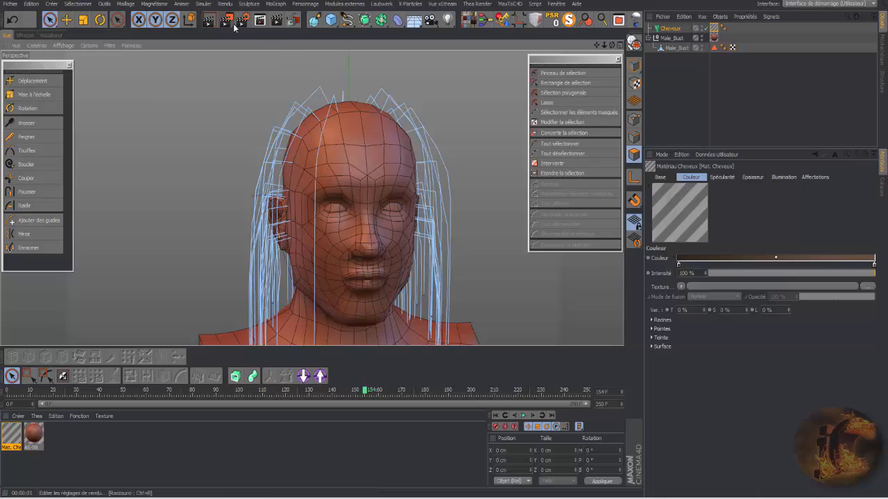
pyautogui.click(209, 22)
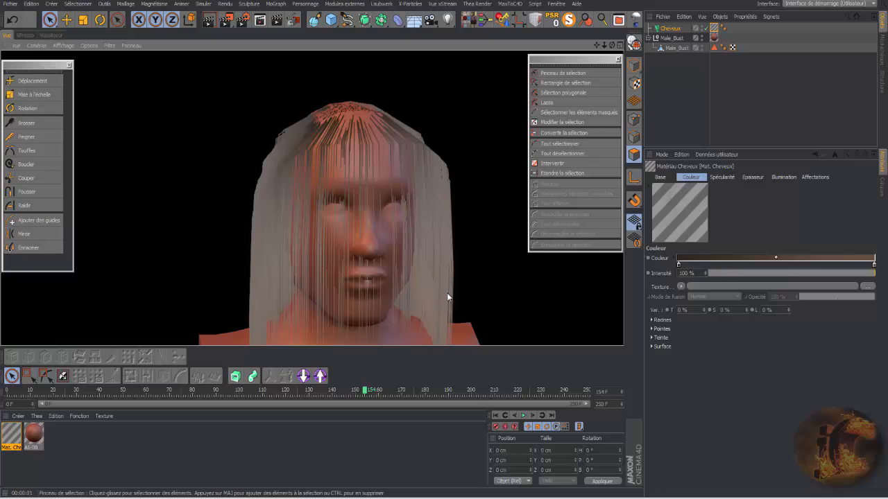
# Set the Cheveux object's guide Segments to 3 and replay the hair simulation from the first frame.
pyautogui.click(670, 28)
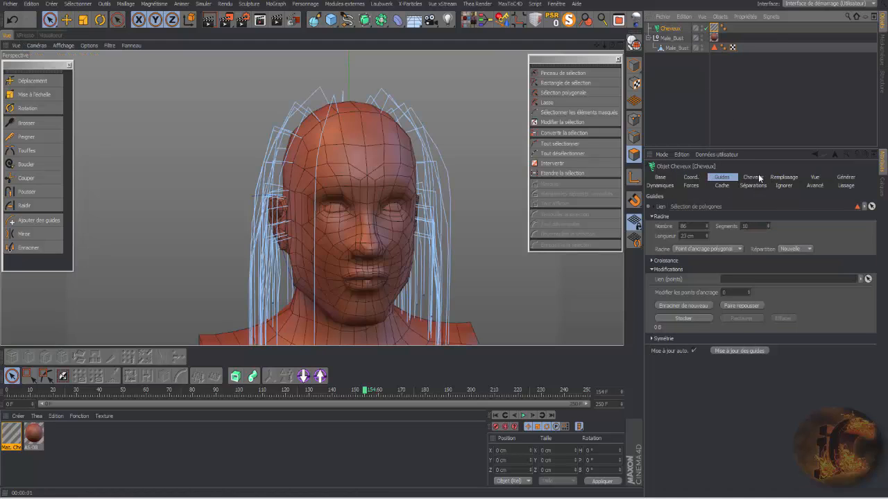
pyautogui.click(752, 177)
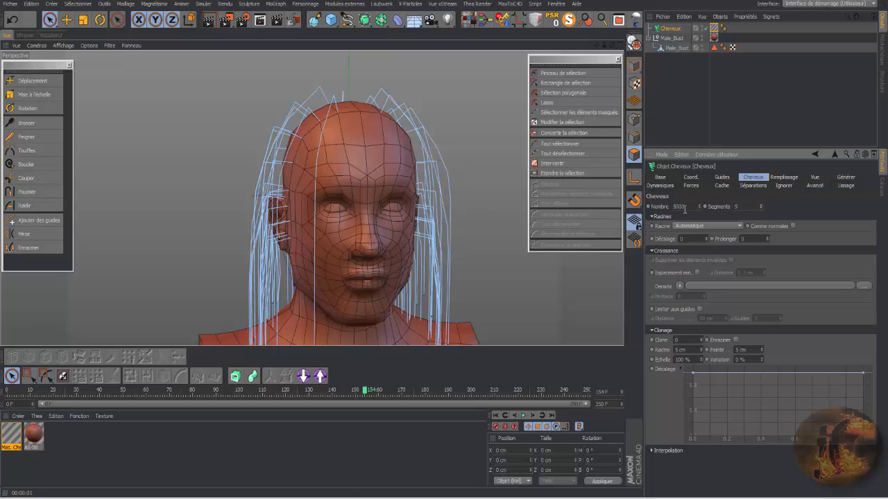
pyautogui.click(721, 178)
pyautogui.click(767, 226)
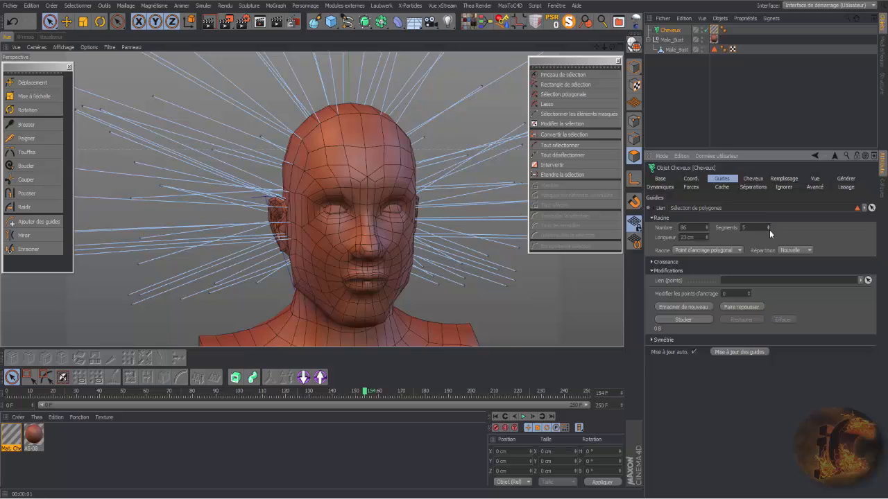
pyautogui.click(496, 416)
pyautogui.click(522, 415)
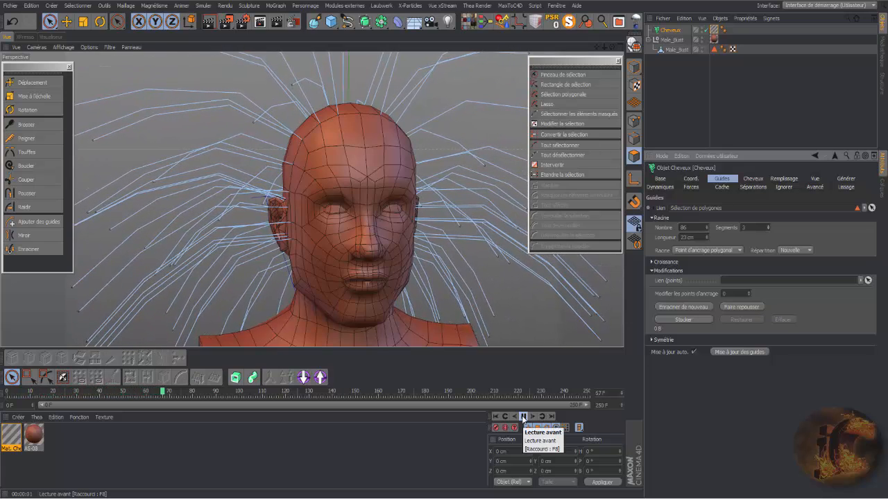
# Render the simulated three-segment hair in the viewport and review the Cheveux object's Guides settings.
pyautogui.click(209, 22)
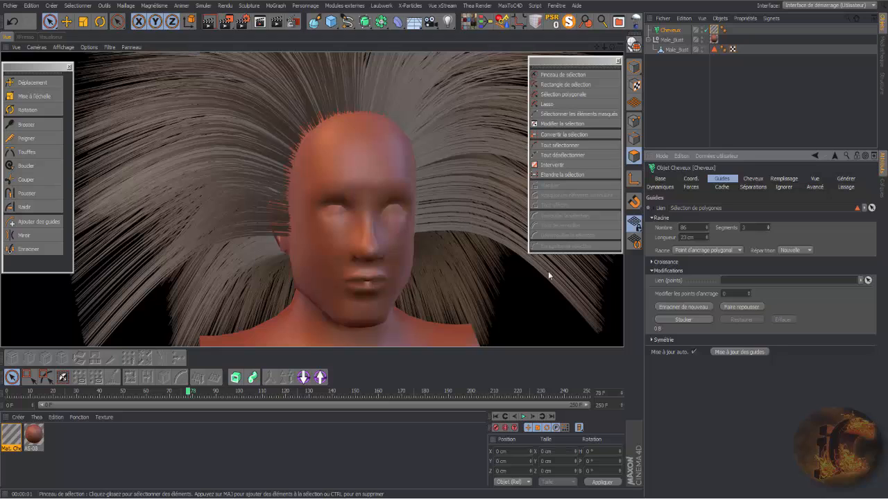
pyautogui.click(746, 179)
pyautogui.click(722, 179)
# Set the Cheveux object's guide Segments to 33 and replay the hair simulation from the first frame.
pyautogui.click(496, 417)
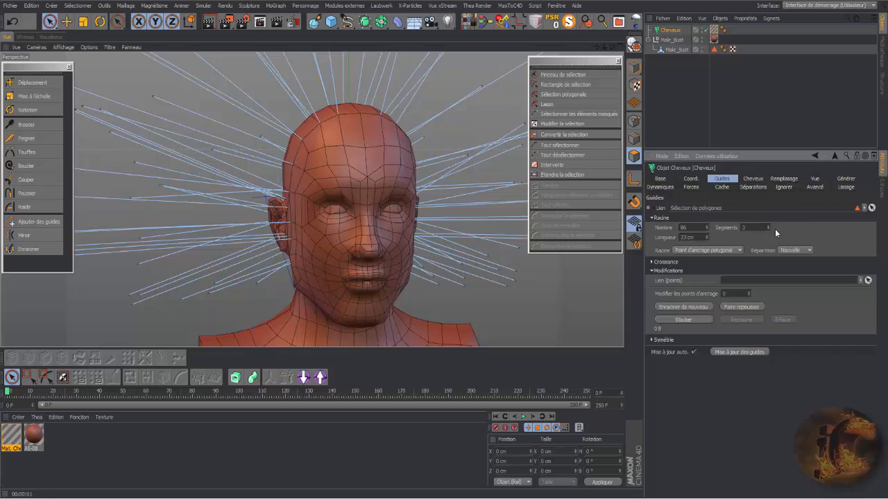
pyautogui.click(524, 417)
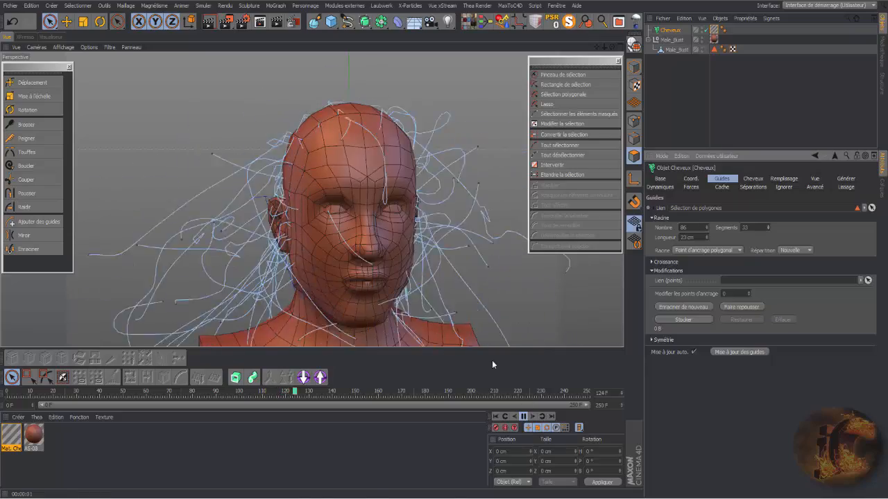
pyautogui.click(523, 416)
# Set the guide Segments to 17 and replay the hair simulation from the first frame with the whole bust in view.
pyautogui.click(767, 229)
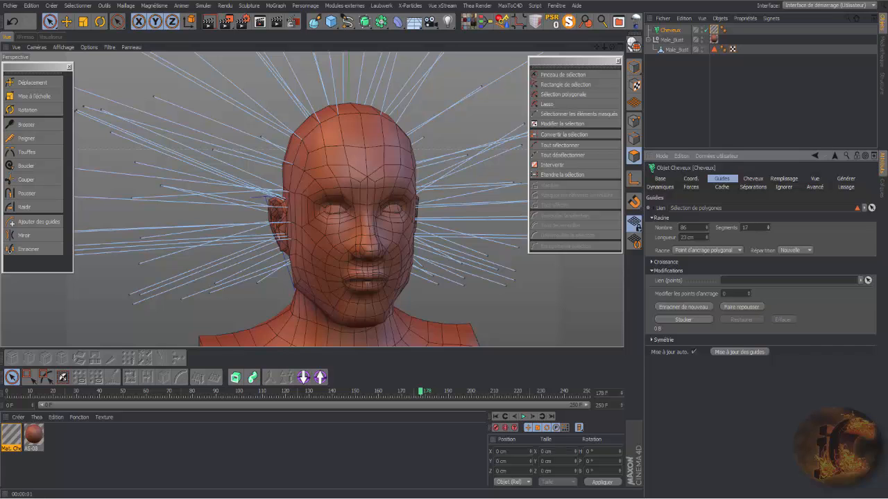
pyautogui.click(496, 417)
pyautogui.click(524, 417)
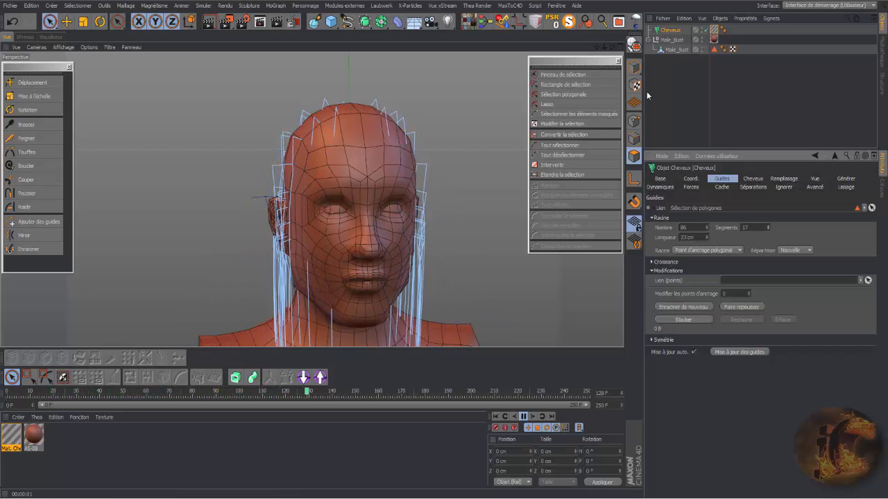
pyautogui.moveTo(604, 47); pyautogui.dragTo(531, 47)
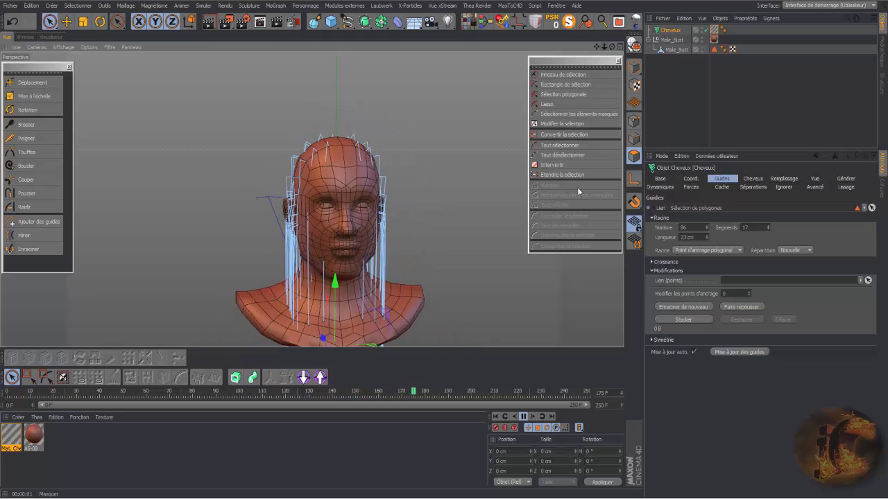
# Raise the guide Segments to 22 while the simulation plays, and then settle on 18.
pyautogui.click(768, 226)
pyautogui.click(768, 226)
pyautogui.click(768, 226)
pyautogui.click(768, 226)
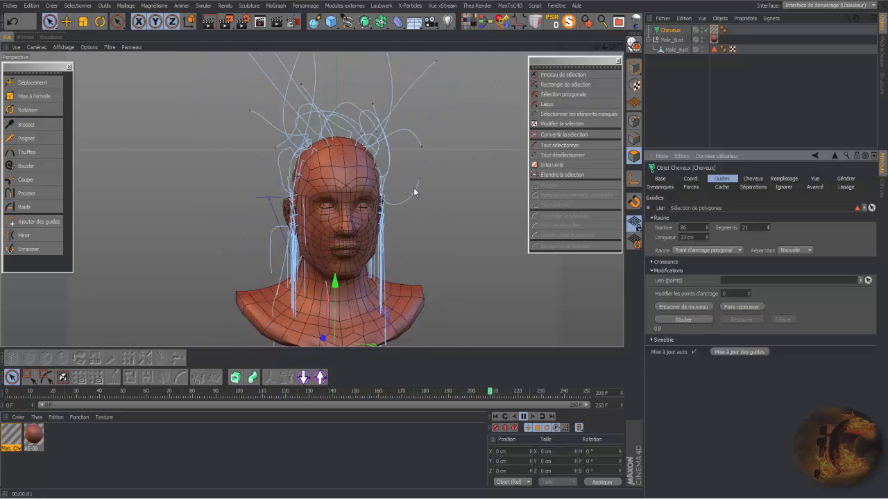
pyautogui.click(768, 226)
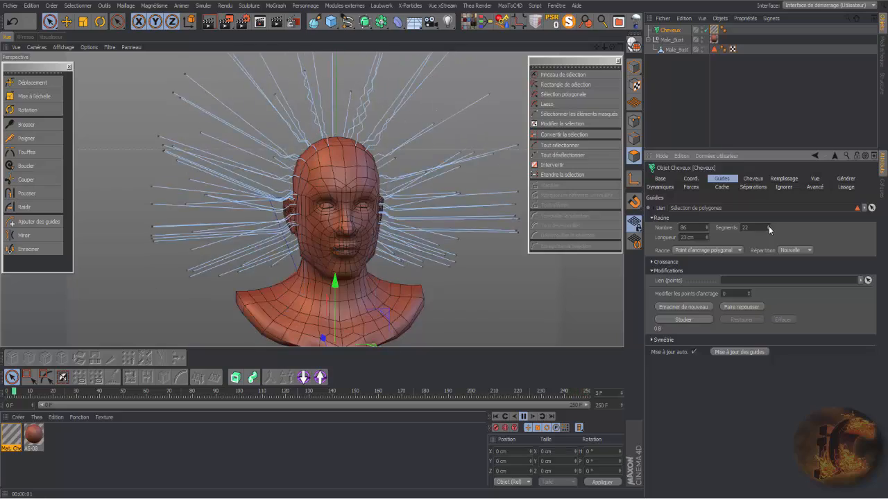
pyautogui.click(768, 228)
pyautogui.click(769, 228)
pyautogui.click(769, 228)
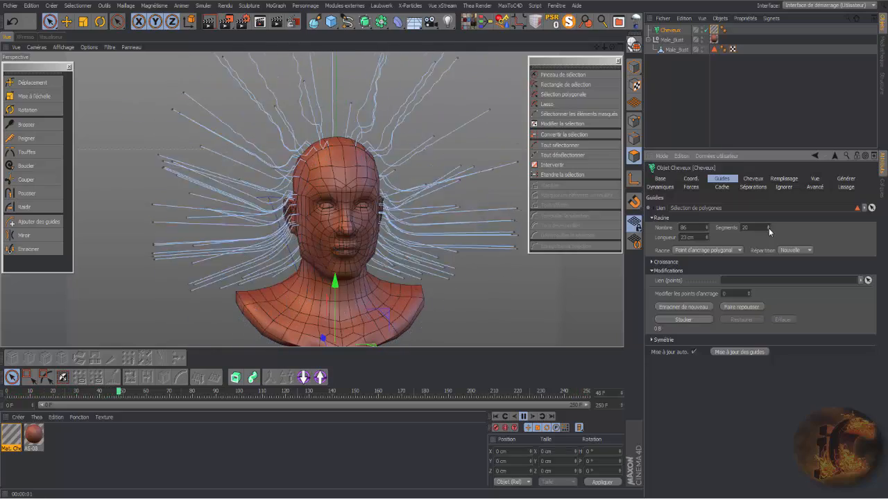
pyautogui.click(769, 228)
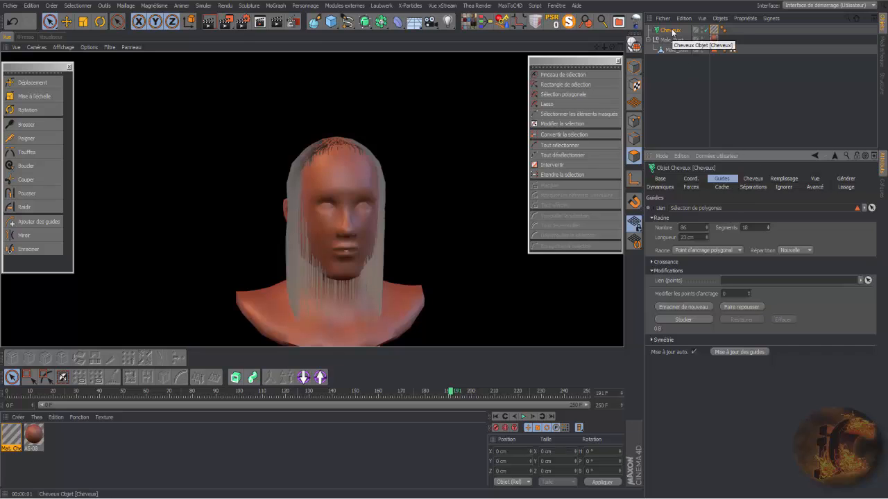
# Rewind the hair simulation to the first frame and shorten the Cheveux guides' Longueur to 18 cm.
pyautogui.click(672, 33)
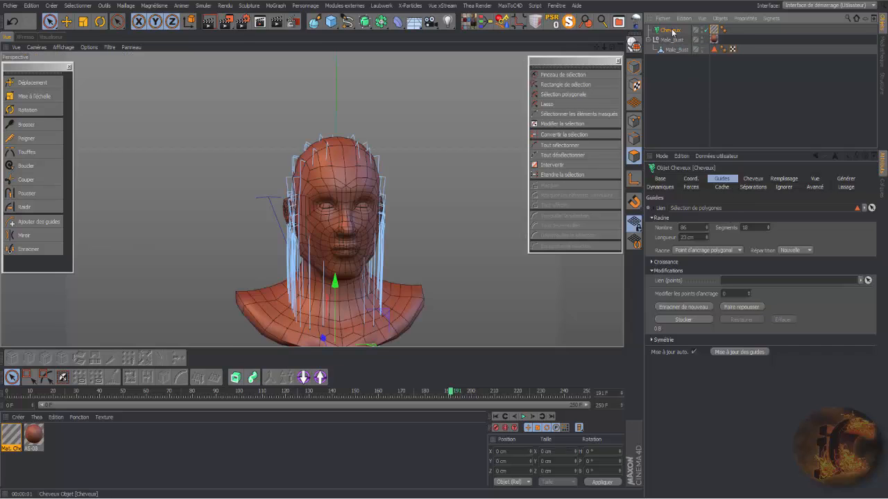
pyautogui.click(496, 417)
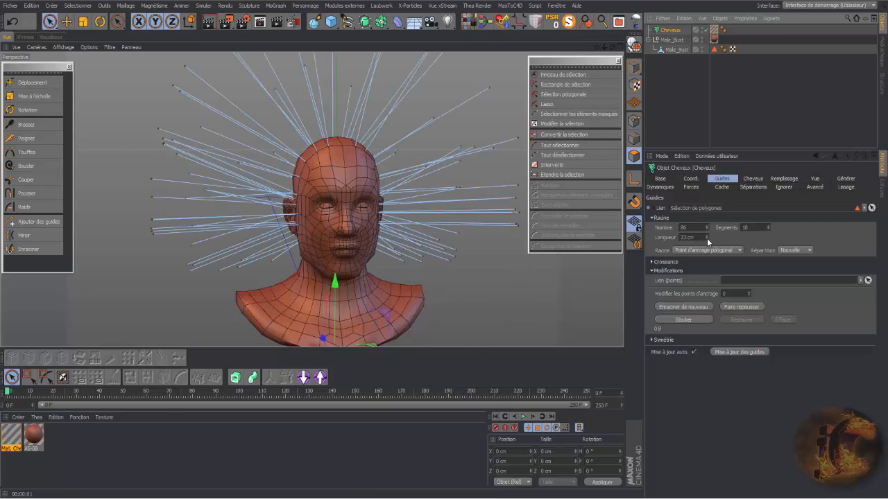
pyautogui.moveTo(708, 240); pyautogui.dragTo(708, 249)
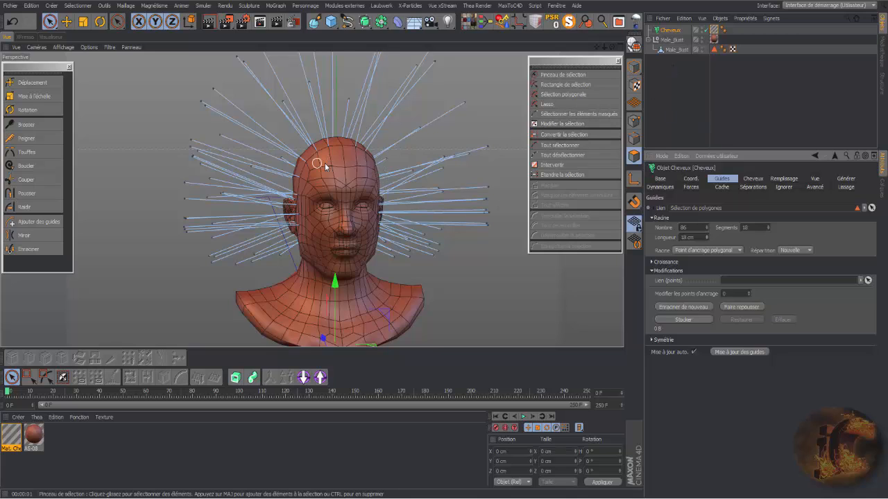
# Add a Collision des cheveux tag to the Male_Bust polygon object and play the hair simulation.
pyautogui.click(676, 51)
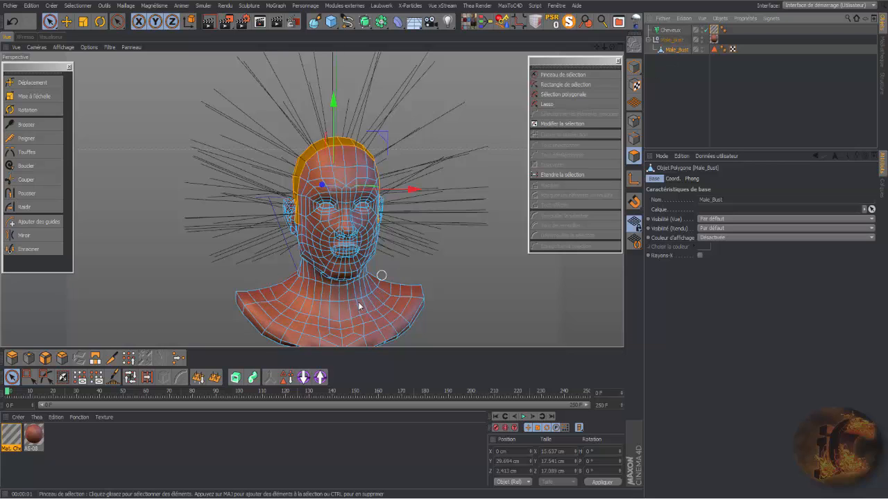
pyautogui.rightClick(675, 50)
pyautogui.moveTo(711, 83)
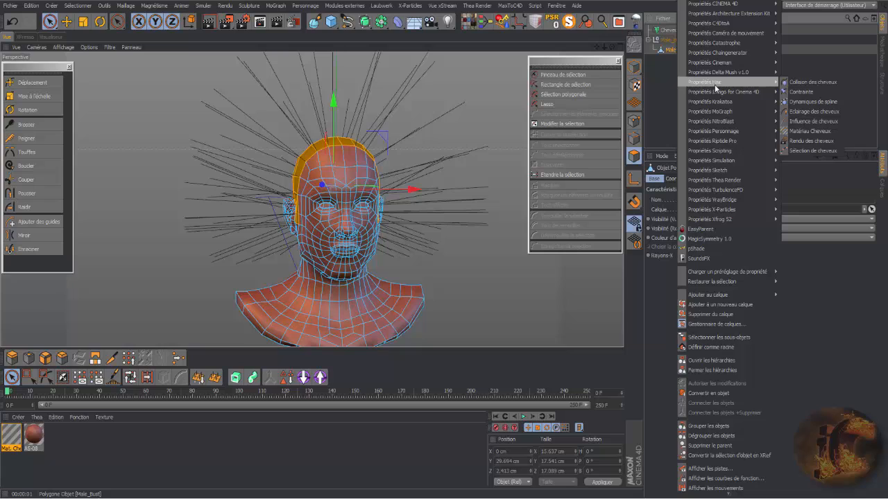
pyautogui.click(814, 81)
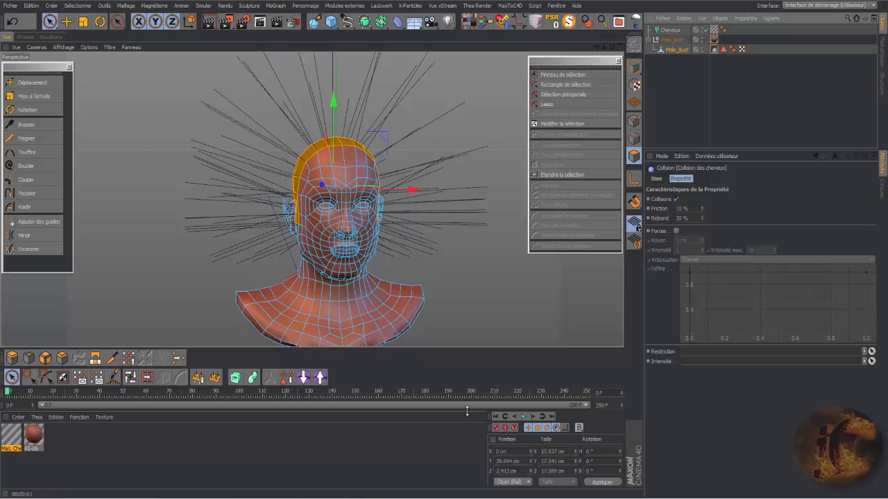
pyautogui.click(524, 416)
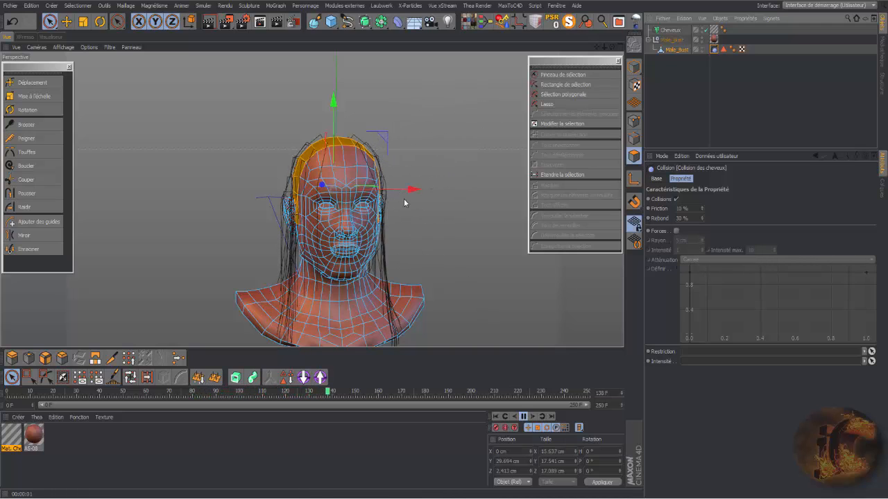
# Set the Cheveux object's guide Segments to 16, stop the simulation and render the hair draped over the bust.
pyautogui.click(670, 31)
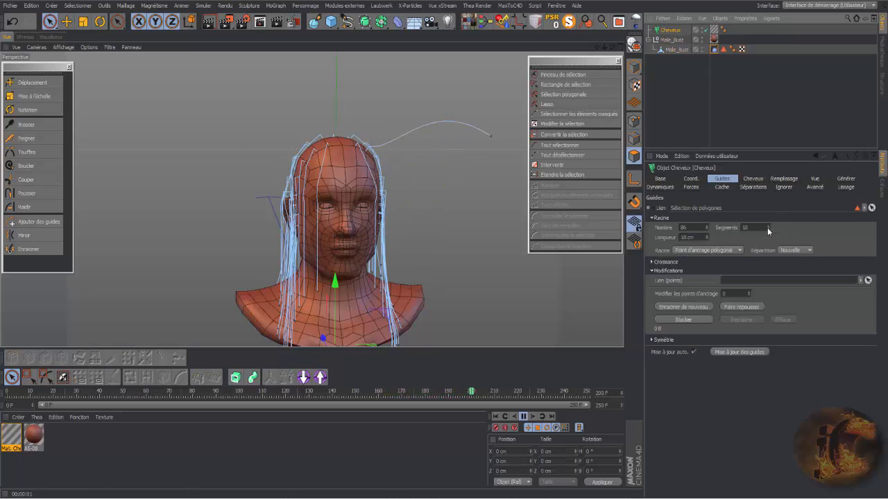
pyautogui.click(769, 229)
pyautogui.click(769, 229)
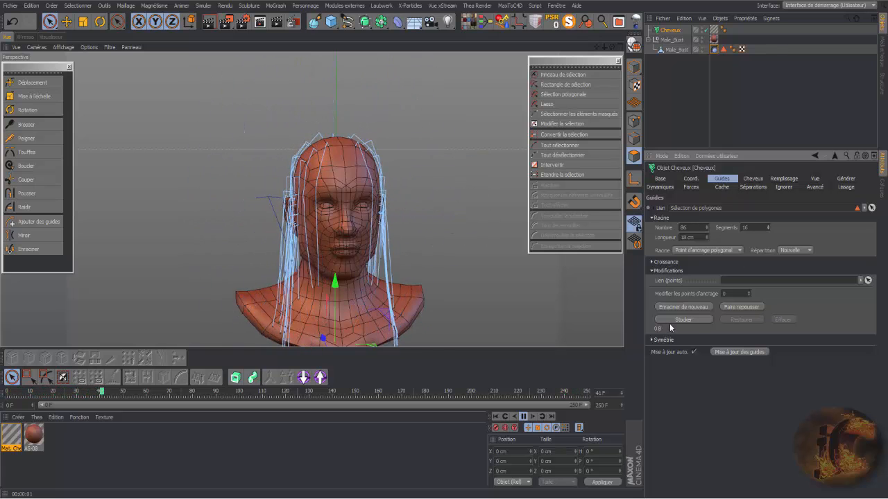
pyautogui.click(524, 418)
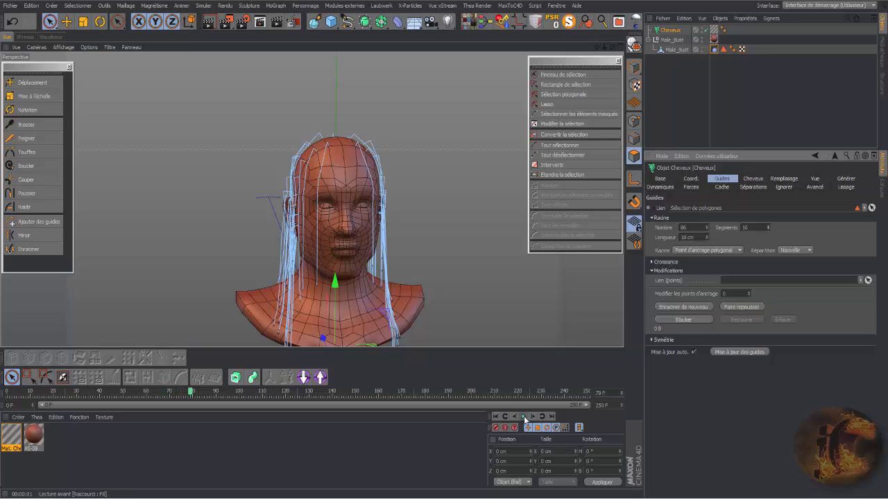
pyautogui.click(207, 22)
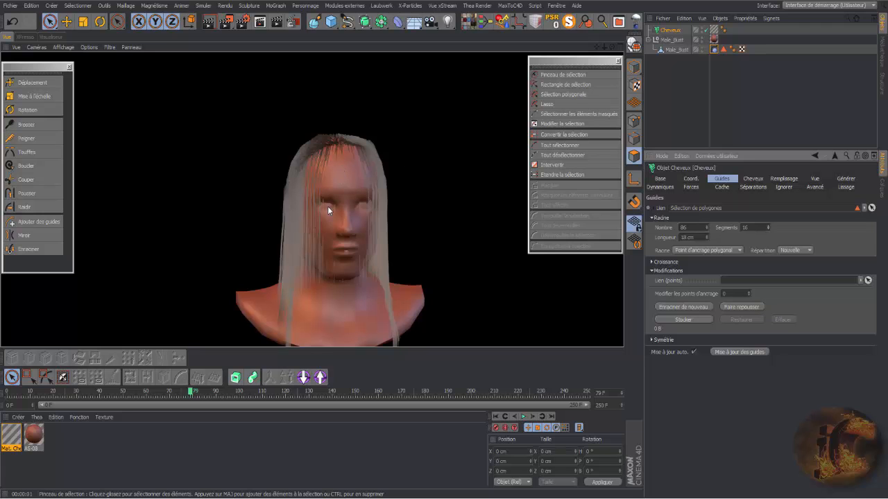
# Examine how the draped guides lie around the head from several angles, and replay the simulation from the first frame.
pyautogui.moveTo(602, 50)
pyautogui.mouseDown()
pyautogui.moveTo(624, 49)
pyautogui.moveTo(602, 50)
pyautogui.mouseUp()
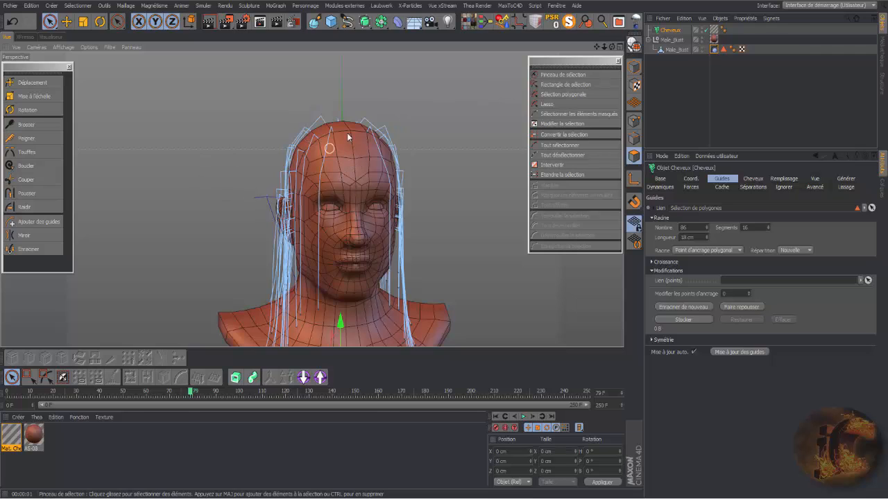
pyautogui.moveTo(612, 47); pyautogui.dragTo(641, 64)
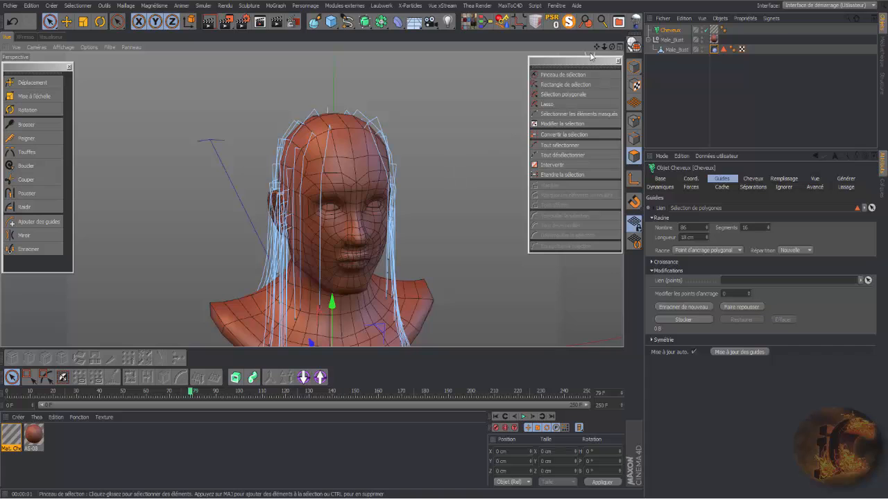
pyautogui.moveTo(611, 46); pyautogui.dragTo(576, 63)
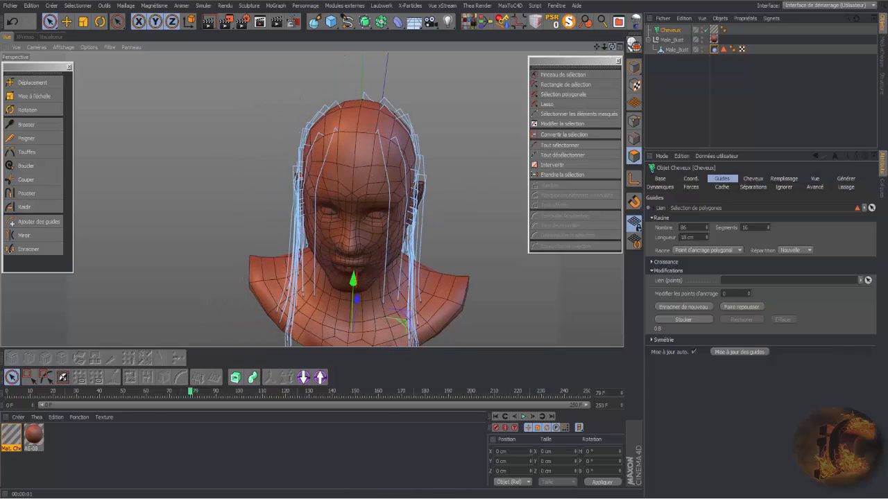
pyautogui.moveTo(612, 47); pyautogui.dragTo(610, 145)
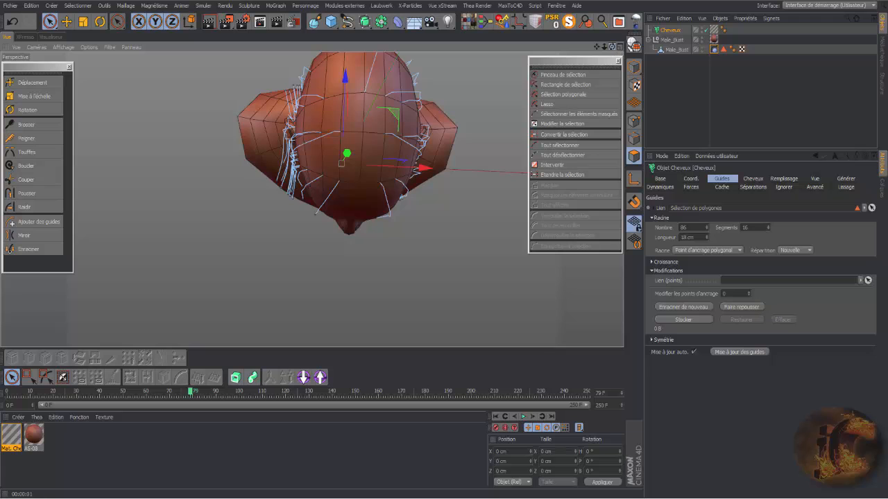
pyautogui.moveTo(612, 46); pyautogui.dragTo(612, 49)
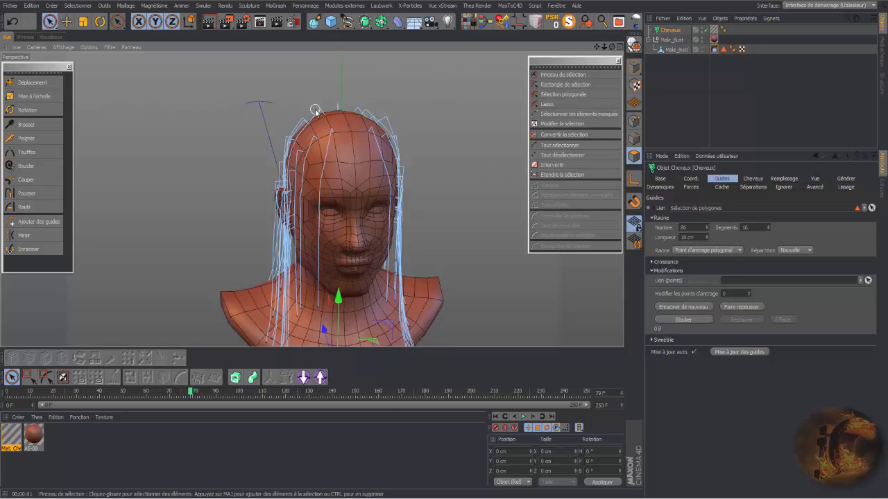
pyautogui.moveTo(596, 47); pyautogui.dragTo(616, 48)
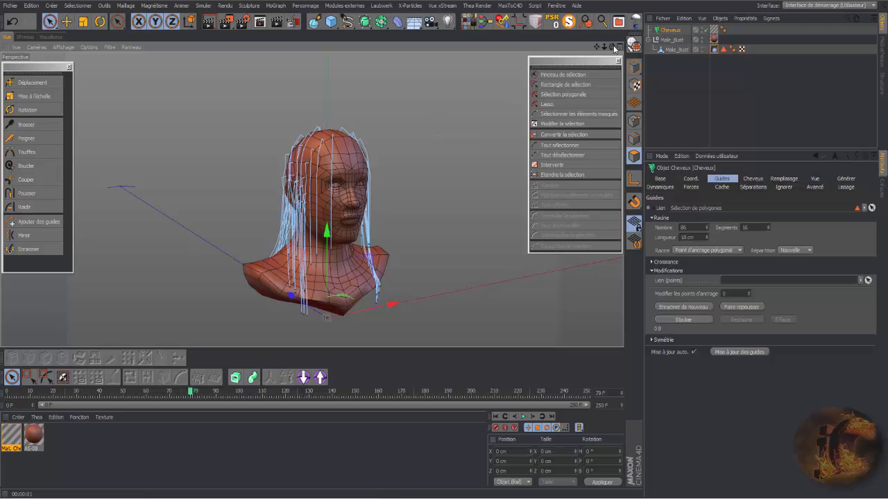
pyautogui.moveTo(614, 49); pyautogui.dragTo(589, 94)
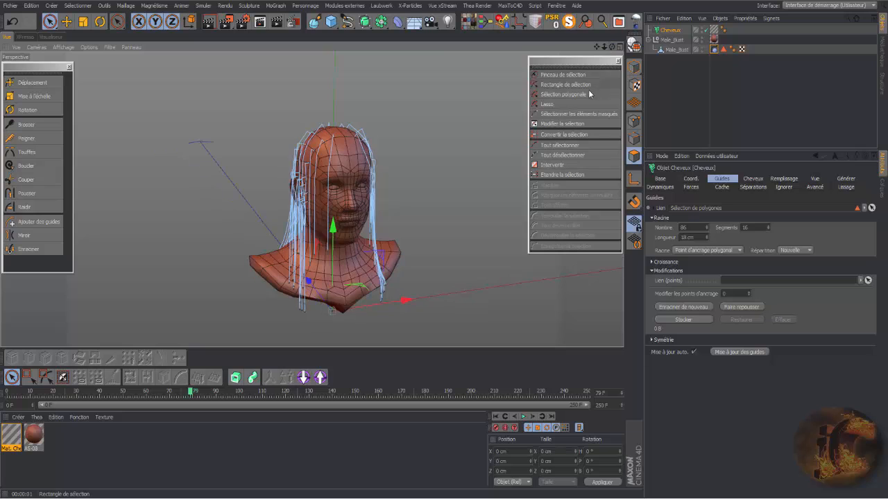
pyautogui.click(496, 417)
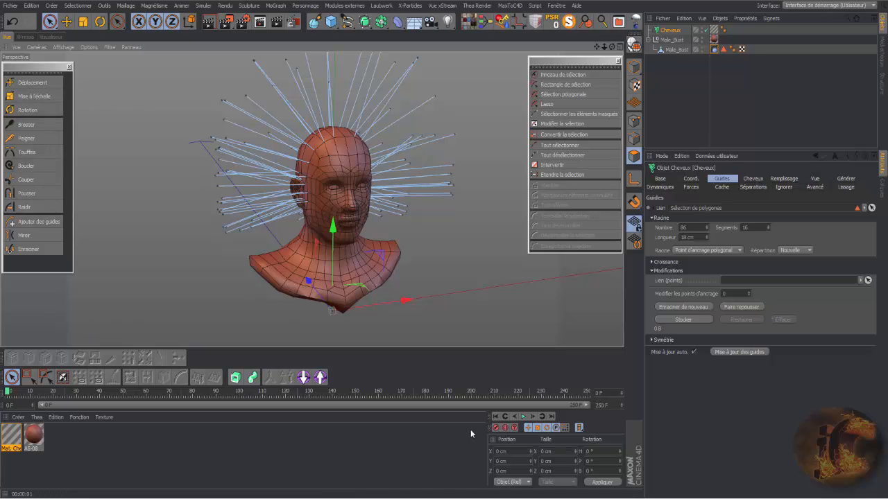
pyautogui.click(523, 417)
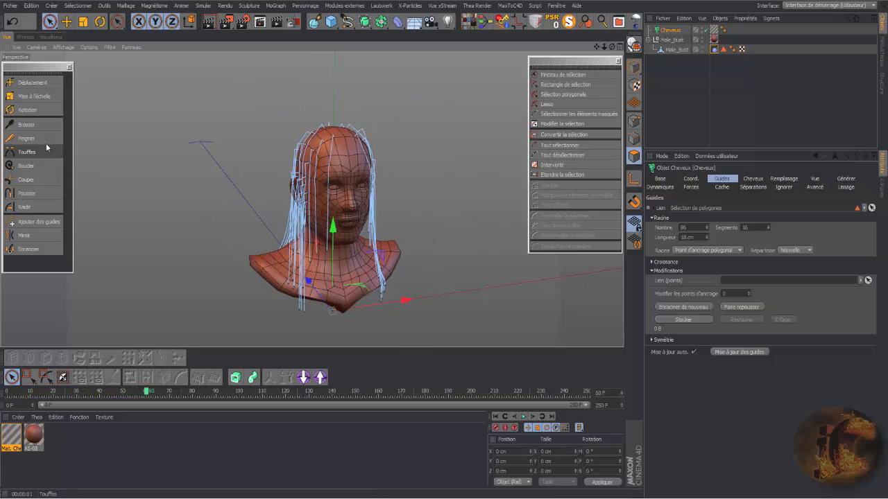
# Brush the guides on top of the head towards the back in side view with the Brosser tool.
pyautogui.click(31, 128)
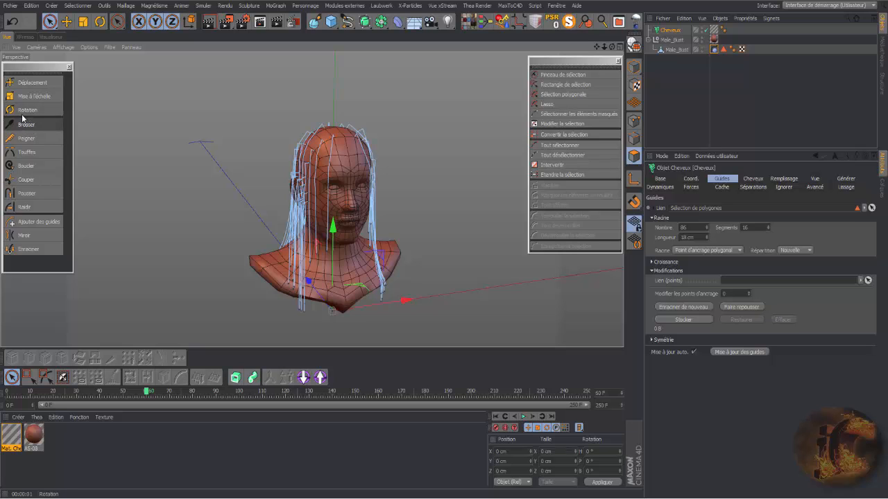
pyautogui.click(28, 124)
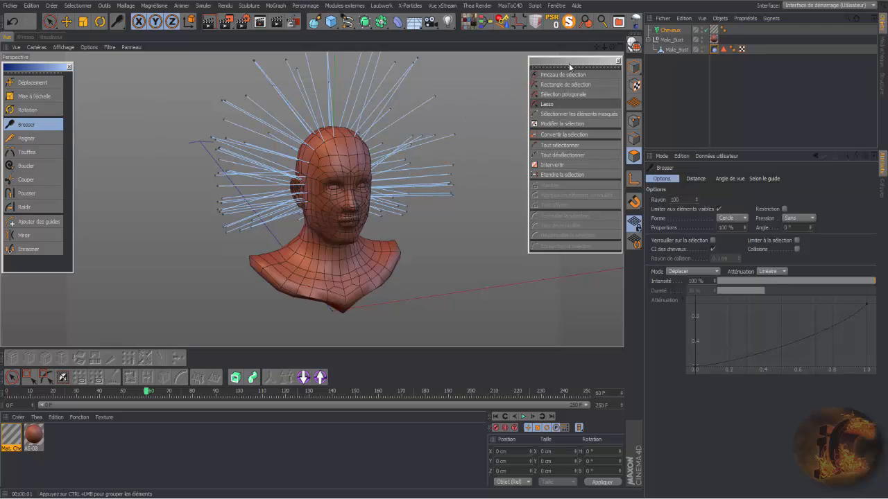
pyautogui.moveTo(612, 46)
pyautogui.mouseDown()
pyautogui.moveTo(659, 27)
pyautogui.moveTo(555, 48)
pyautogui.mouseUp()
pyautogui.moveTo(368, 114)
pyautogui.mouseDown()
pyautogui.moveTo(330, 91)
pyautogui.moveTo(318, 132)
pyautogui.moveTo(301, 121)
pyautogui.moveTo(279, 134)
pyautogui.moveTo(301, 177)
pyautogui.moveTo(320, 123)
pyautogui.mouseUp()
pyautogui.moveTo(305, 111); pyautogui.dragTo(276, 115)
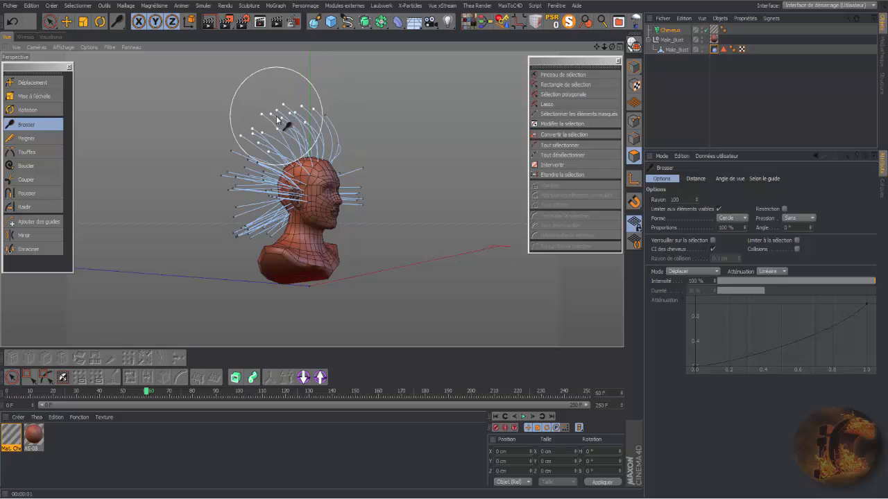
# Set the Brosser tool's Rayon to 25.
pyautogui.click(13, 127)
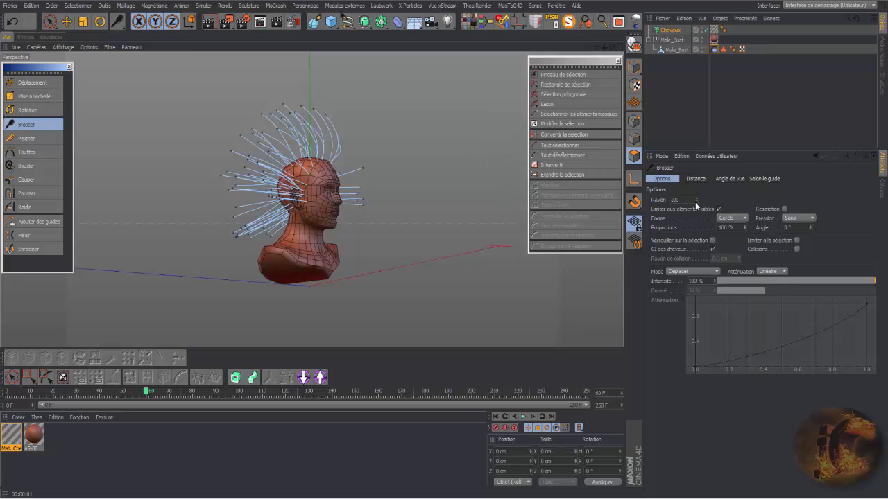
pyautogui.moveTo(696, 199); pyautogui.dragTo(696, 219)
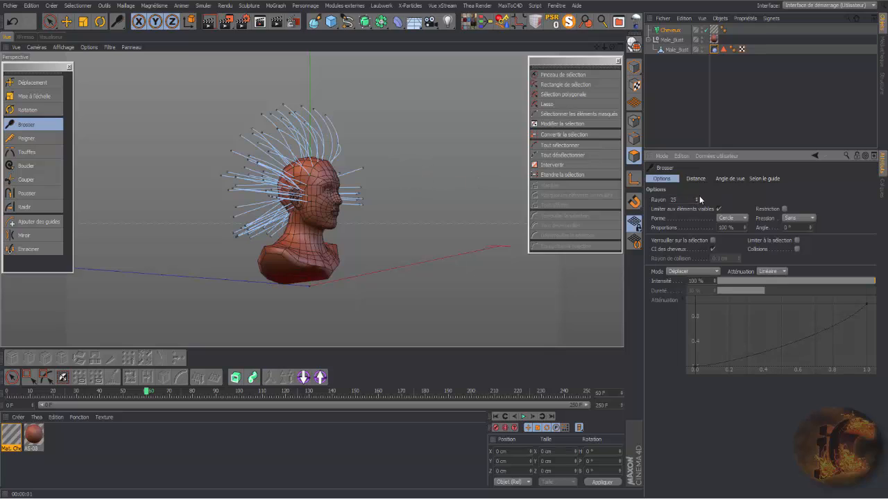
# Set the Brosser tool's Rayon to 46 and its Proportions to 161 %, testing the brush outline over the guides.
pyautogui.moveTo(697, 199); pyautogui.dragTo(697, 190)
pyautogui.moveTo(310, 119); pyautogui.dragTo(302, 116)
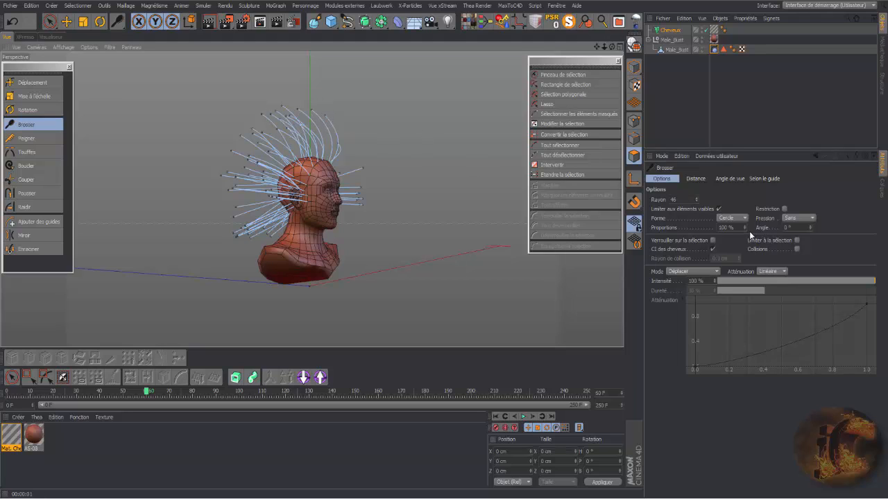
pyautogui.click(746, 230)
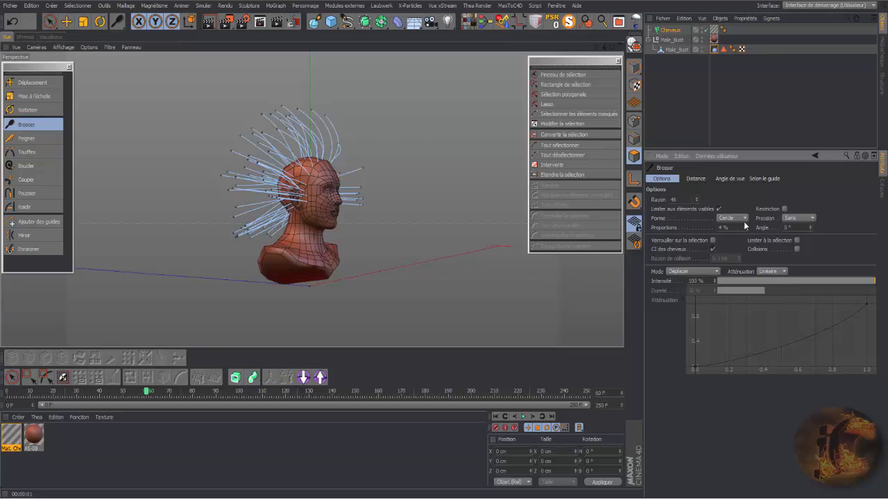
pyautogui.click(302, 117)
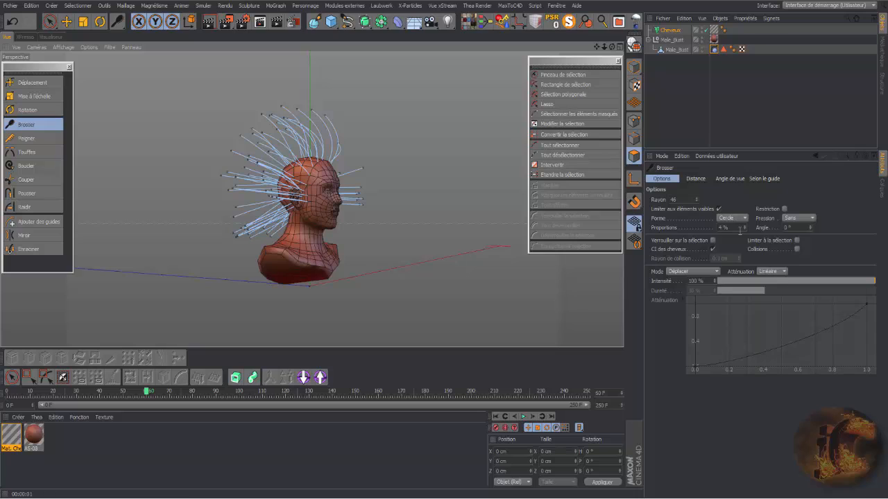
pyautogui.moveTo(745, 226); pyautogui.dragTo(744, 208)
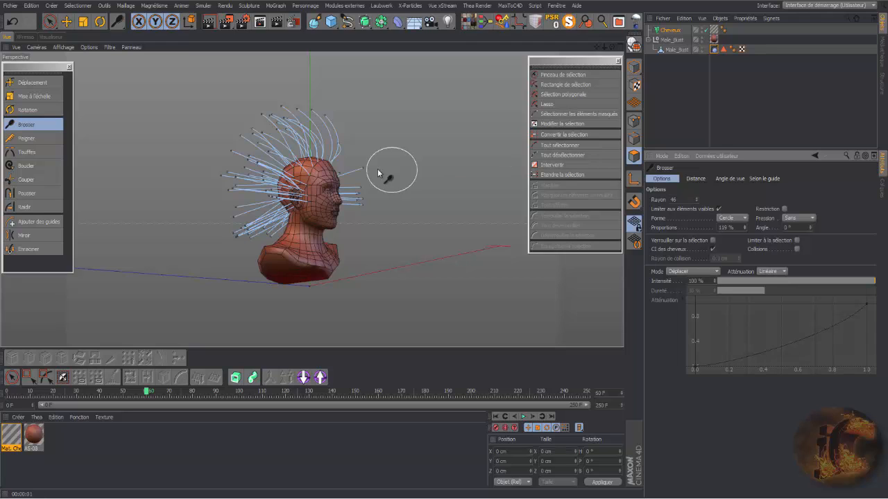
pyautogui.moveTo(378, 169); pyautogui.dragTo(385, 163)
pyautogui.moveTo(742, 227); pyautogui.dragTo(743, 215)
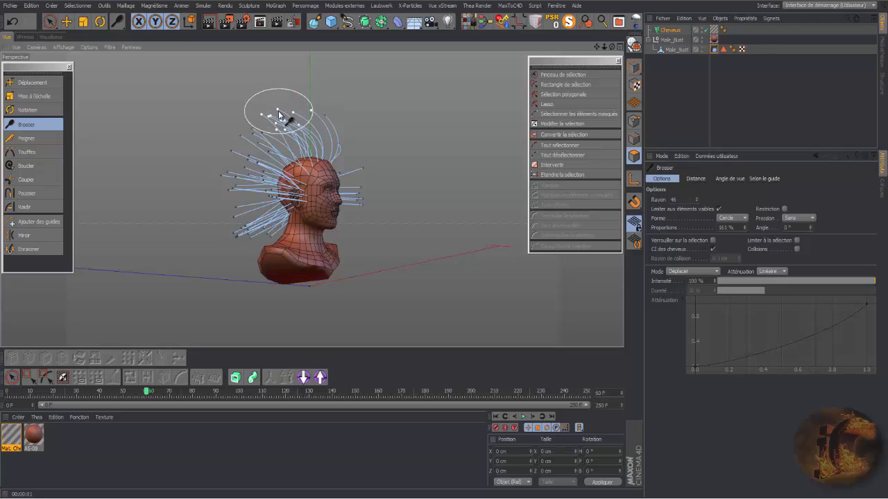
# Brush the guides around the head backwards with the wide Brosser brush, working from the side and other angles.
pyautogui.moveTo(287, 128)
pyautogui.mouseDown()
pyautogui.moveTo(308, 114)
pyautogui.moveTo(322, 119)
pyautogui.mouseUp()
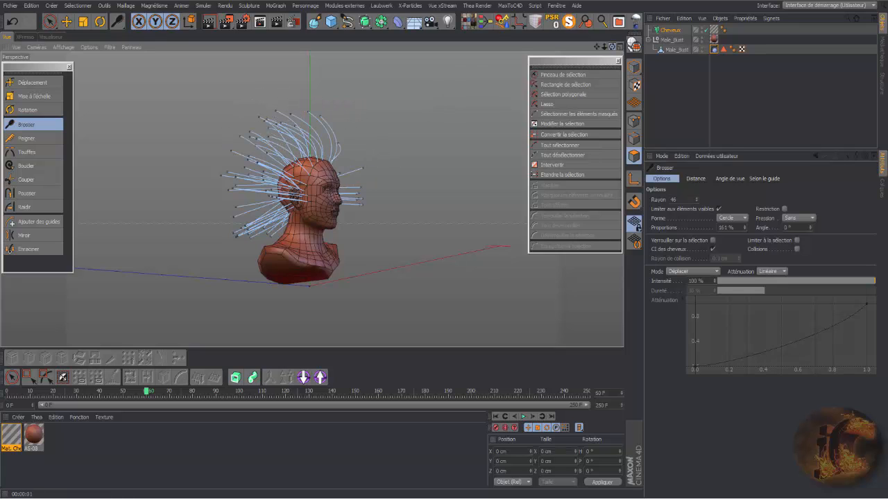
pyautogui.keyDown('alt'); pyautogui.moveTo(350, 197); pyautogui.dragTo(312, 199); pyautogui.keyUp('alt')
pyautogui.moveTo(440, 196)
pyautogui.mouseDown()
pyautogui.moveTo(410, 192)
pyautogui.moveTo(414, 214)
pyautogui.moveTo(392, 176)
pyautogui.moveTo(248, 212)
pyautogui.moveTo(270, 137)
pyautogui.moveTo(294, 116)
pyautogui.moveTo(347, 118)
pyautogui.moveTo(321, 108)
pyautogui.moveTo(287, 119)
pyautogui.moveTo(307, 90)
pyautogui.mouseUp()
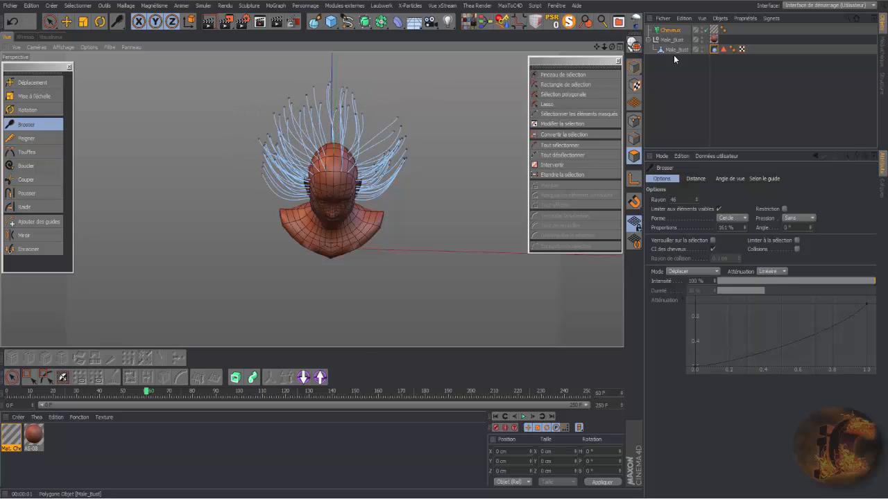
pyautogui.moveTo(612, 48); pyautogui.dragTo(210, 139)
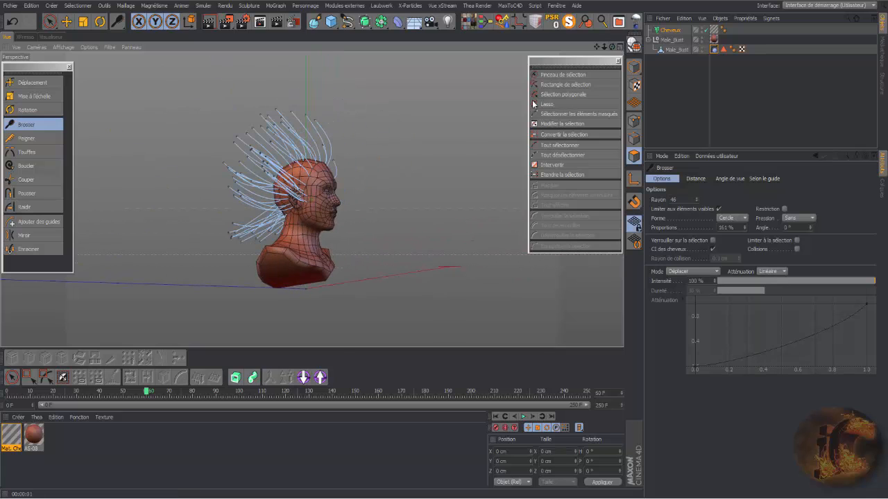
pyautogui.moveTo(290, 123)
pyautogui.mouseDown()
pyautogui.moveTo(268, 122)
pyautogui.moveTo(238, 159)
pyautogui.moveTo(236, 199)
pyautogui.moveTo(216, 209)
pyautogui.moveTo(204, 190)
pyautogui.moveTo(233, 214)
pyautogui.moveTo(232, 243)
pyautogui.moveTo(235, 179)
pyautogui.moveTo(258, 143)
pyautogui.moveTo(291, 130)
pyautogui.mouseUp()
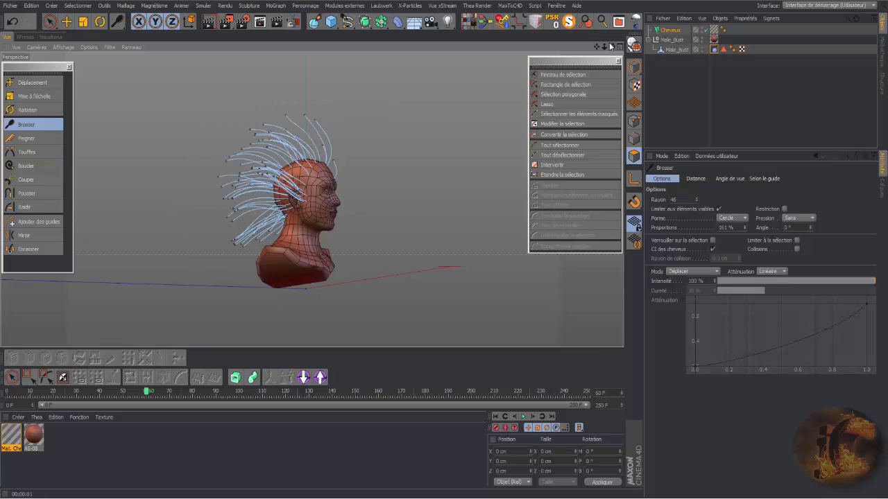
pyautogui.moveTo(611, 46); pyautogui.dragTo(559, 51)
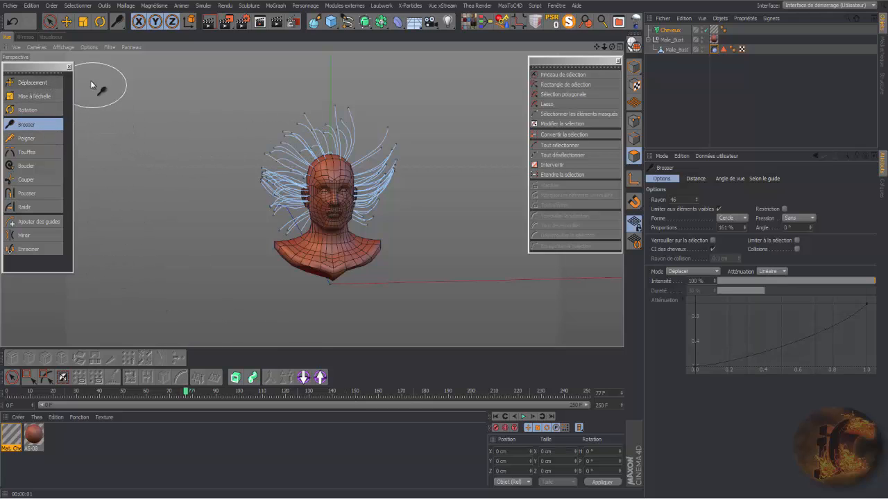
# Switch to the standard selection tool, replay the hair simulation from the first frame and examine the draped guides from several angles.
pyautogui.click(562, 74)
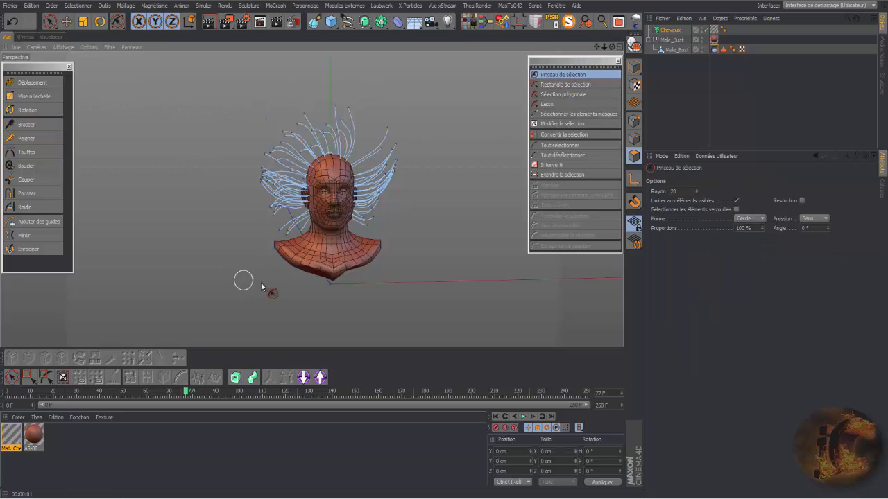
pyautogui.click(523, 417)
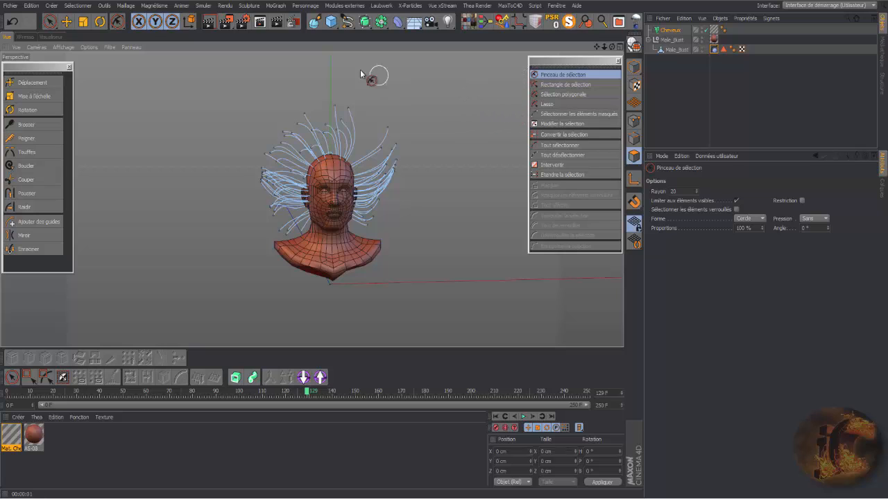
pyautogui.click(55, 23)
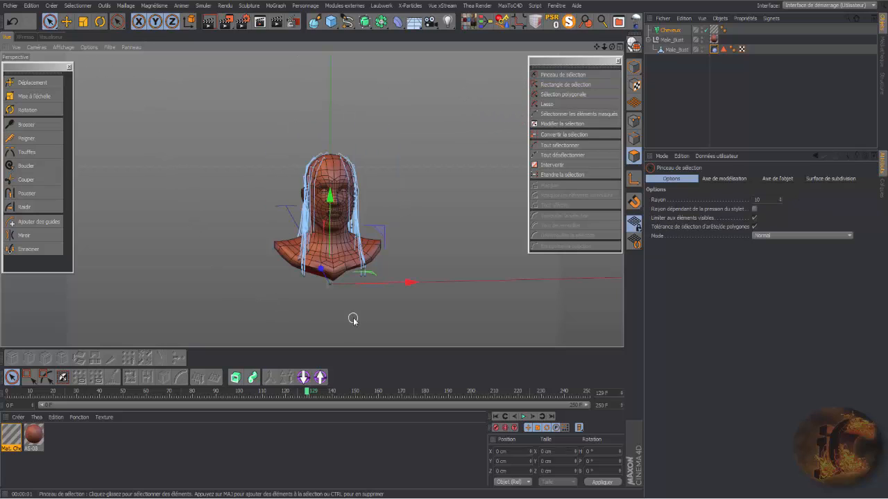
pyautogui.click(496, 417)
pyautogui.click(522, 416)
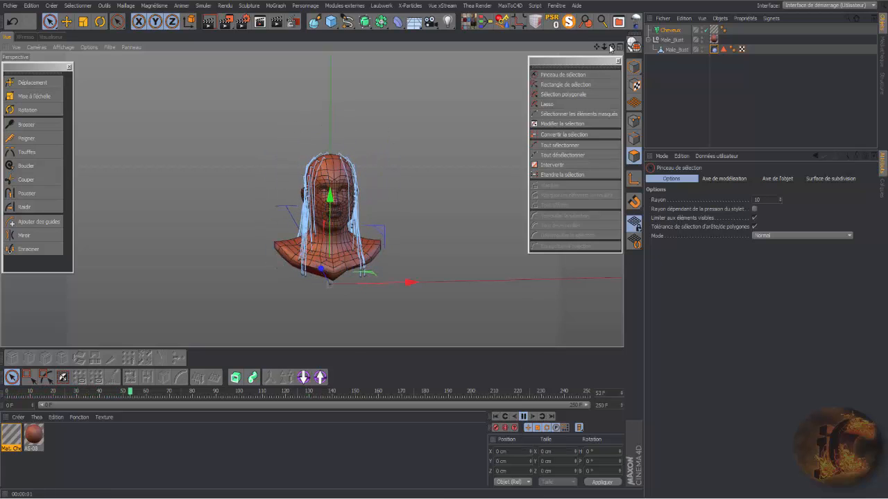
pyautogui.moveTo(612, 48); pyautogui.dragTo(745, 52)
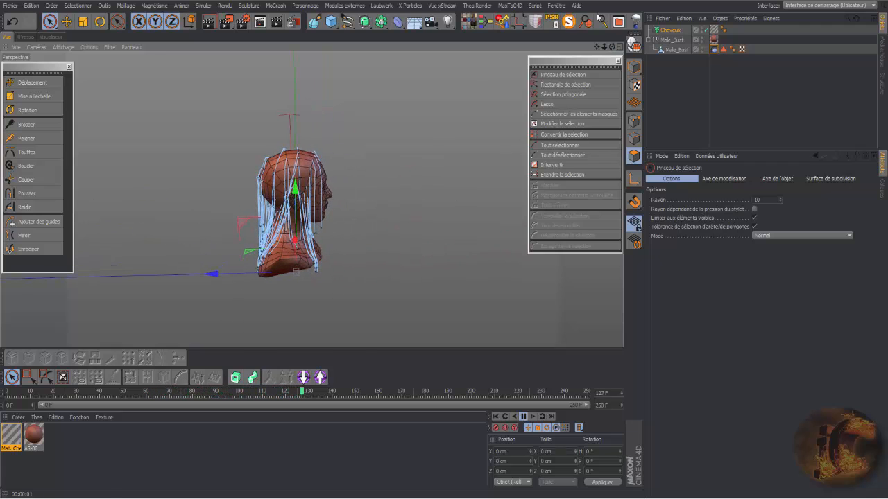
pyautogui.moveTo(615, 52)
pyautogui.mouseDown()
pyautogui.moveTo(606, 49)
pyautogui.moveTo(623, 50)
pyautogui.mouseUp()
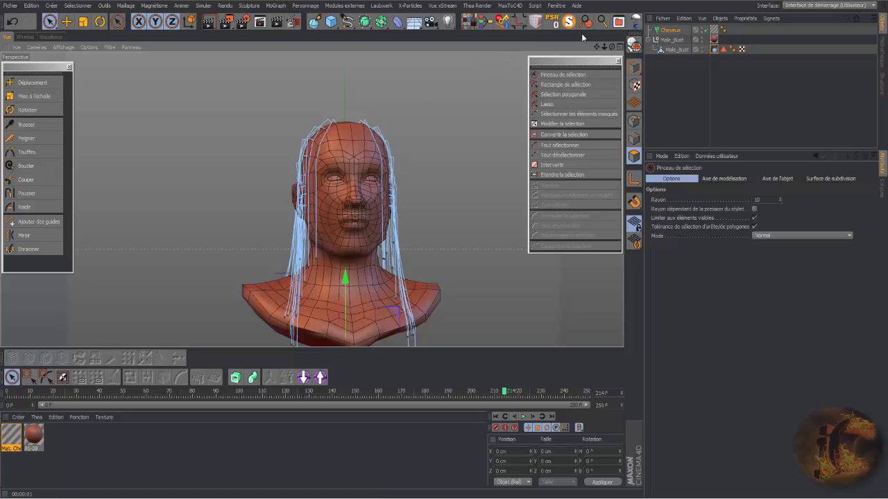
pyautogui.moveTo(612, 49); pyautogui.dragTo(595, 57)
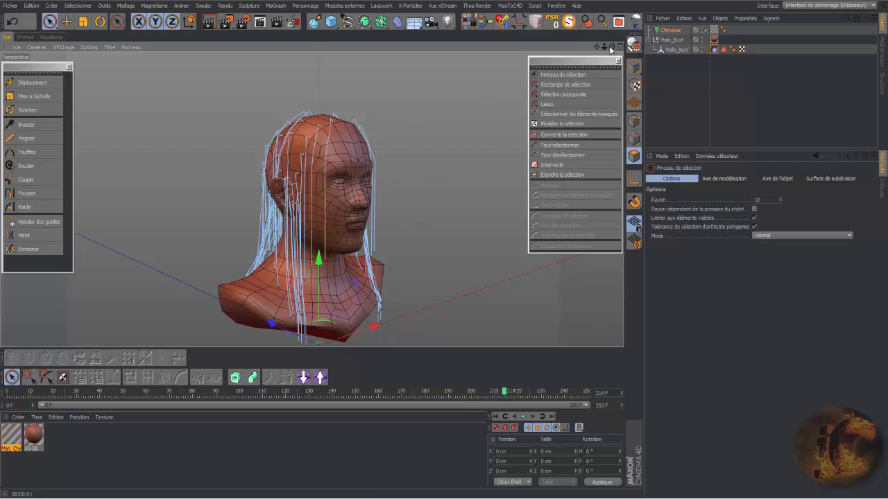
pyautogui.moveTo(612, 48); pyautogui.dragTo(550, 48)
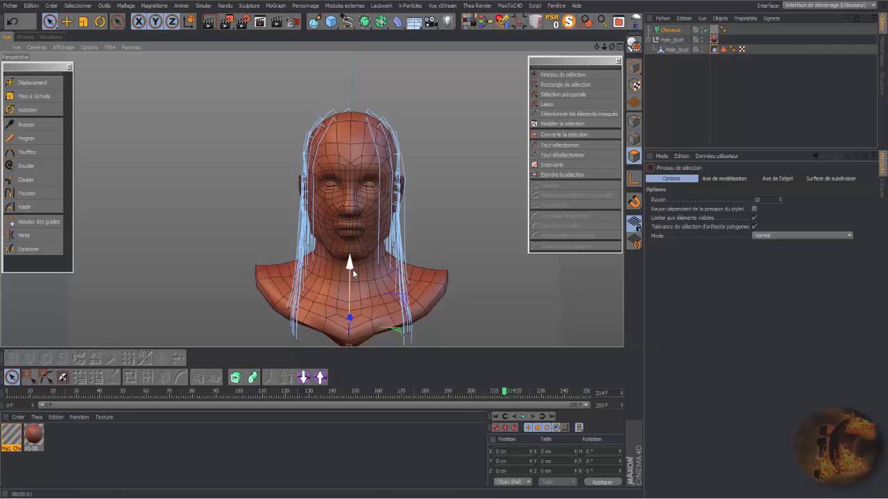
# Enable Très rigide in the Cheveux object's dynamics and replay the simulation from the first frame.
pyautogui.click(669, 29)
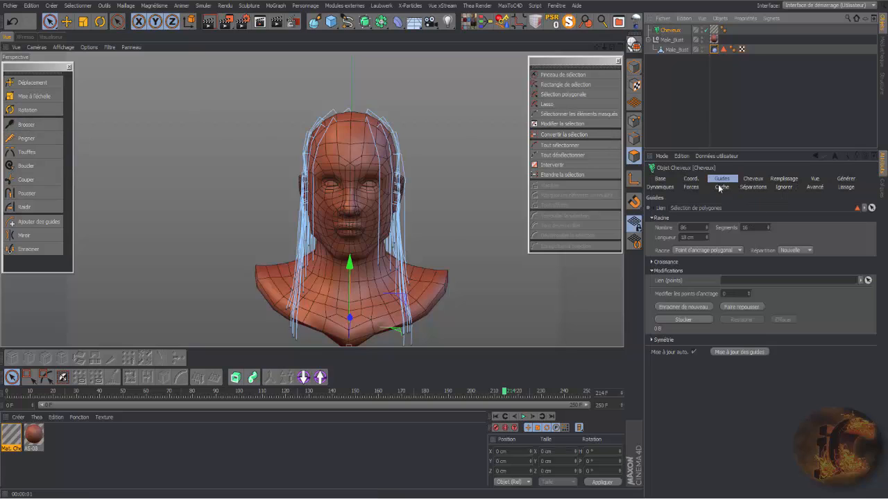
pyautogui.click(660, 188)
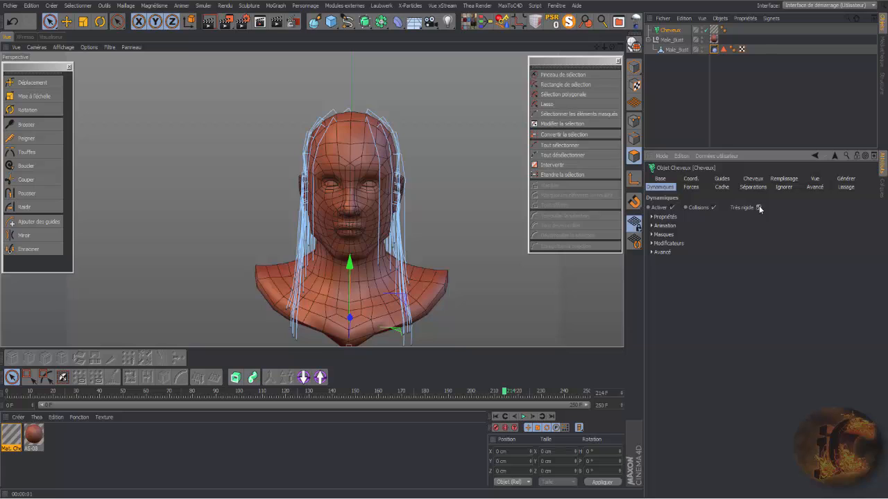
pyautogui.click(495, 417)
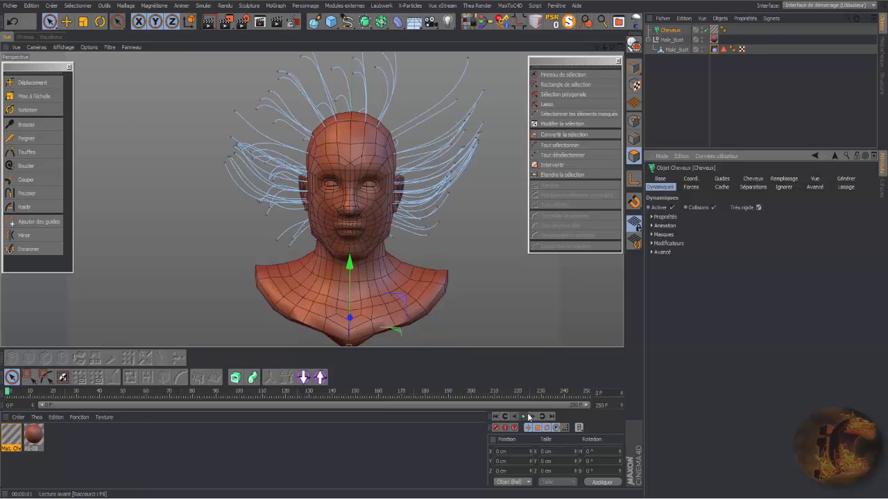
pyautogui.click(523, 417)
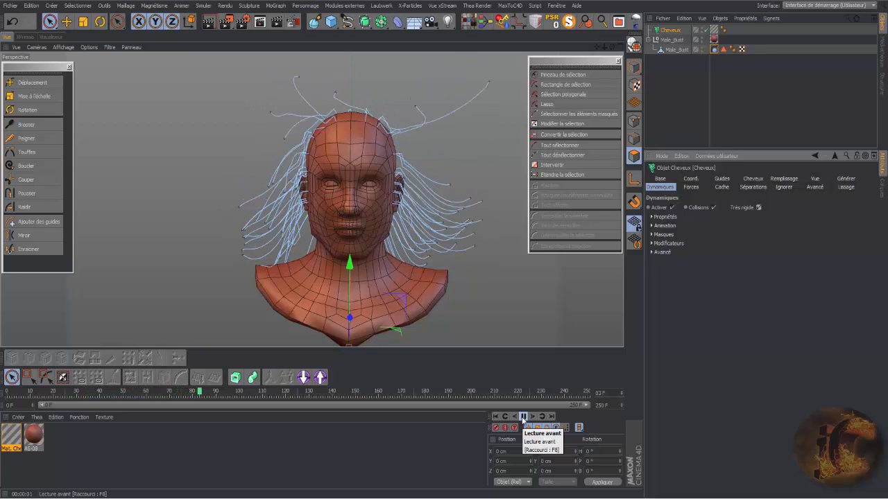
pyautogui.click(523, 417)
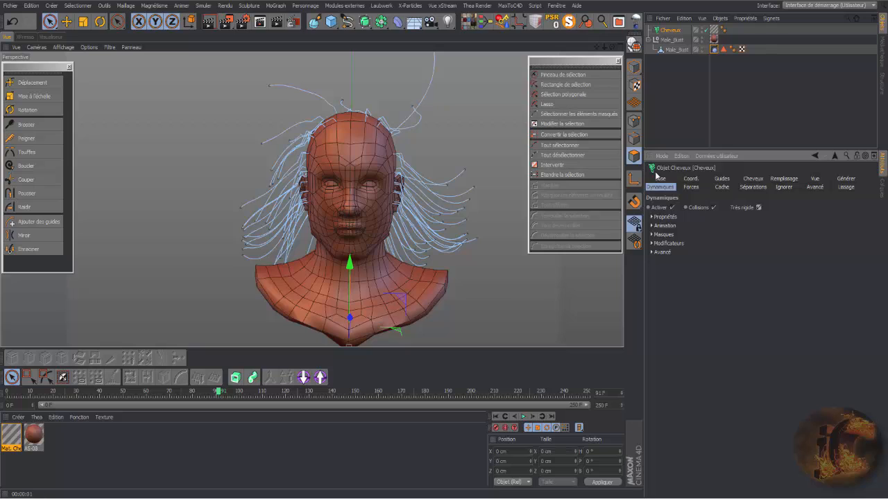
# Show the Propriétés group of the Cheveux object's dynamics settings.
pyautogui.click(752, 179)
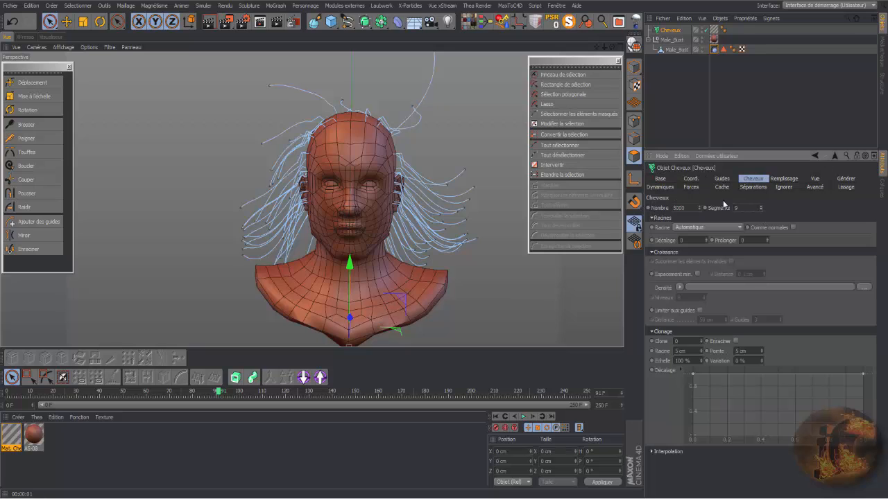
pyautogui.click(660, 187)
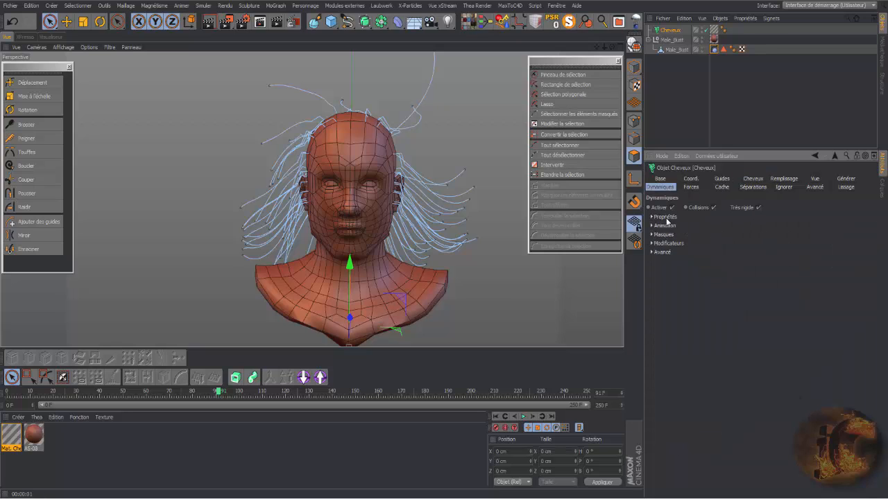
pyautogui.click(651, 217)
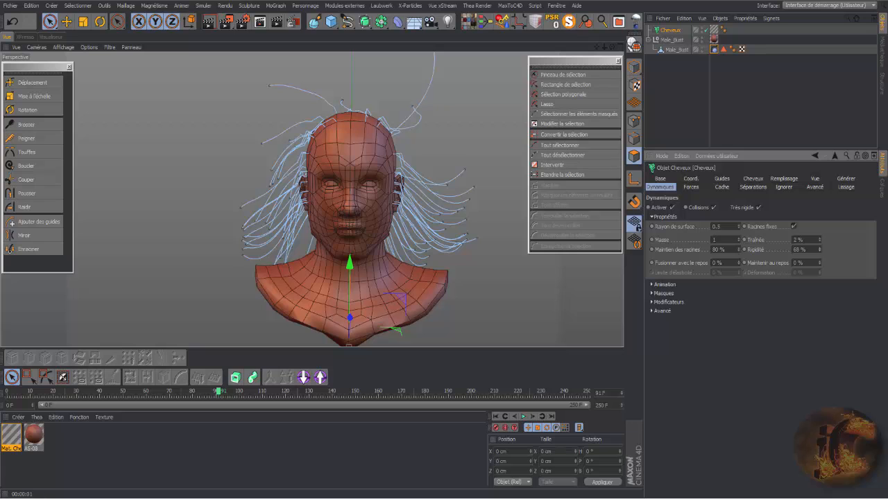
# Run the simulation with rigid guides from the first frame and render the hair in side view.
pyautogui.click(495, 416)
pyautogui.click(524, 417)
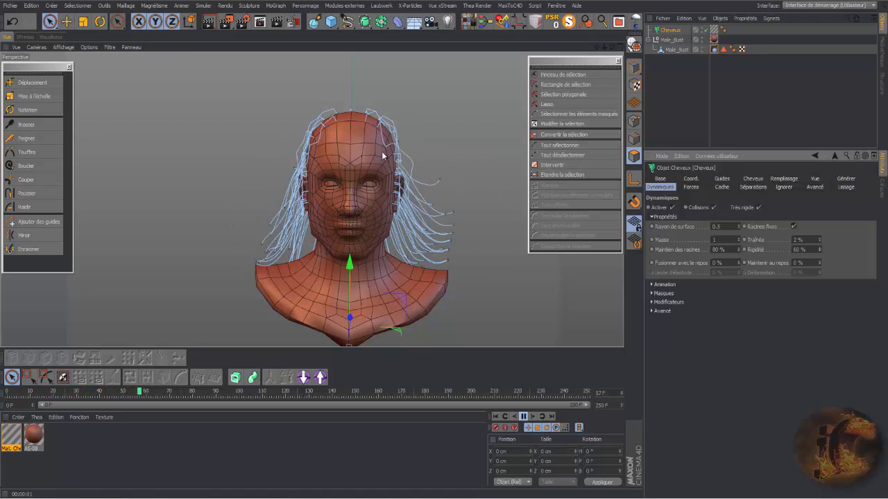
pyautogui.click(525, 416)
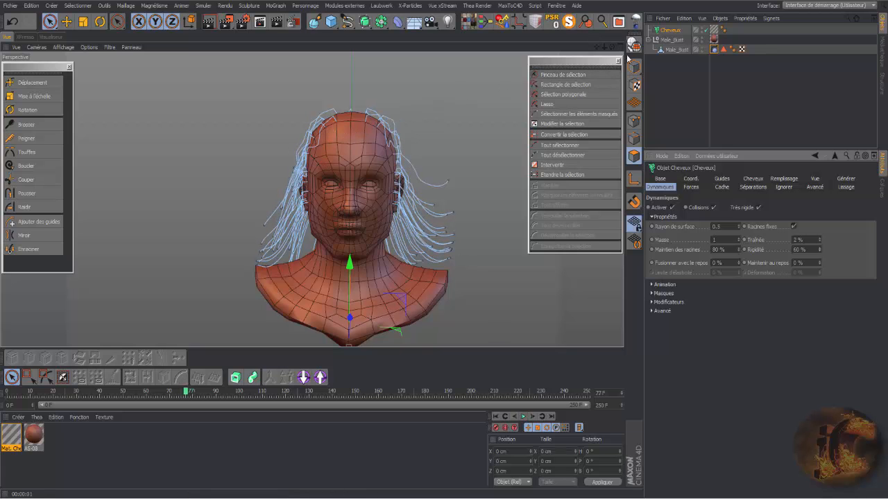
pyautogui.moveTo(607, 50); pyautogui.dragTo(583, 64)
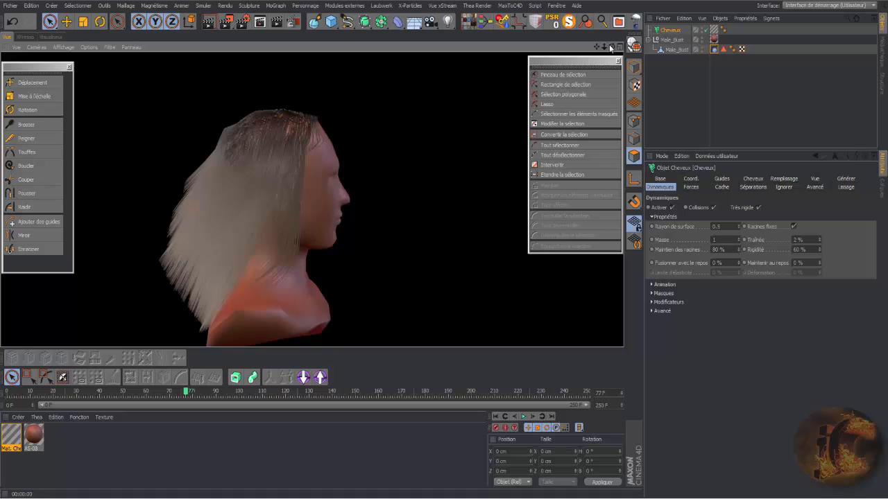
pyautogui.moveTo(612, 48); pyautogui.dragTo(505, 54)
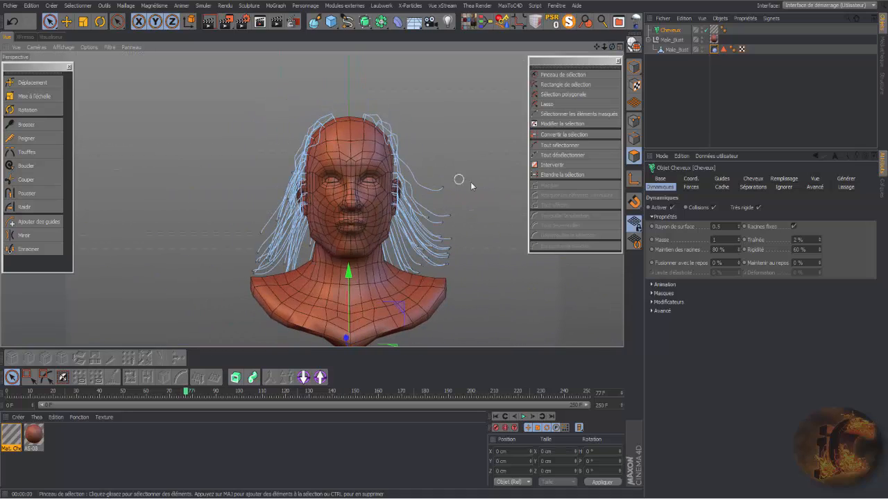
# Return to the first frame and regrow the Cheveux object's guides straight with Faire repousser.
pyautogui.click(495, 416)
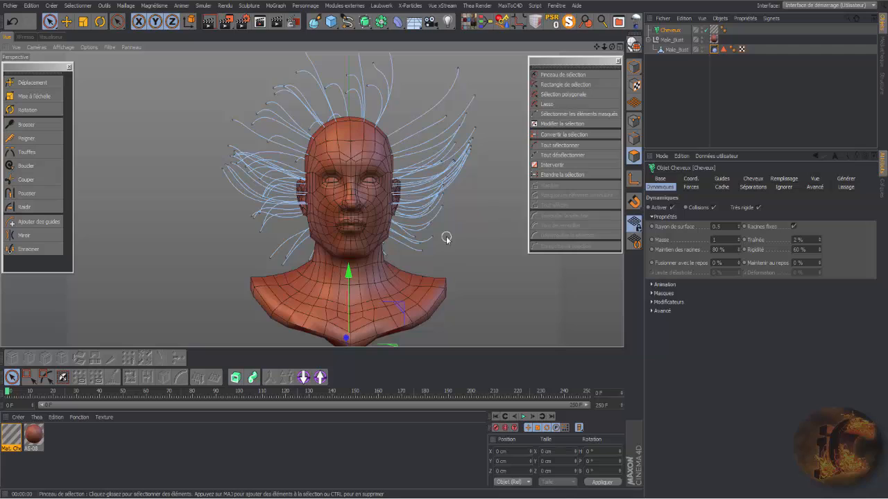
pyautogui.click(744, 179)
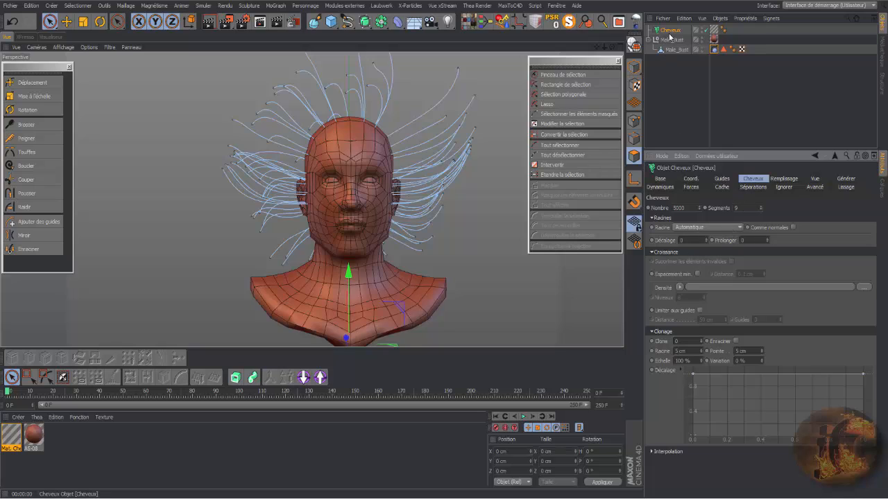
pyautogui.click(722, 179)
pyautogui.click(741, 307)
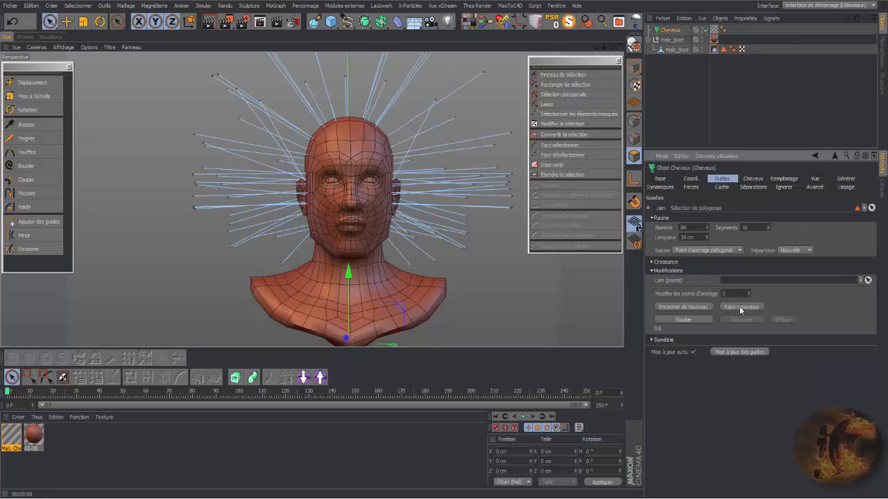
pyautogui.moveTo(609, 47); pyautogui.dragTo(611, 47)
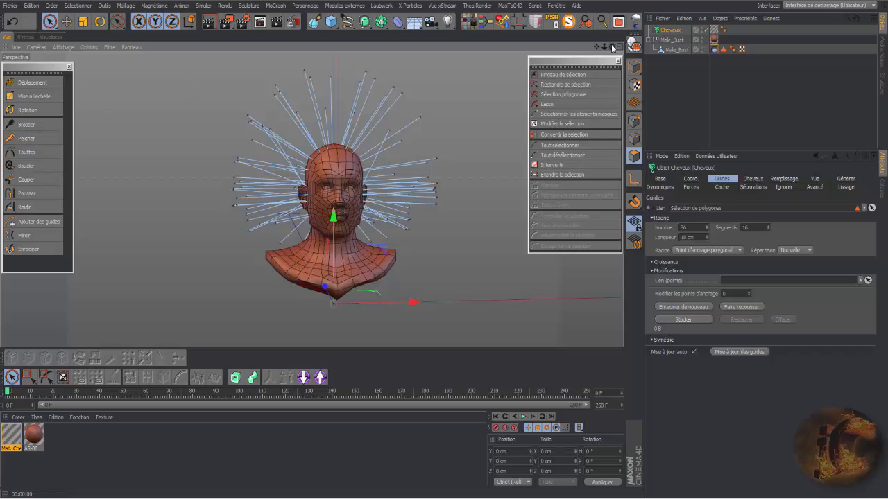
pyautogui.moveTo(611, 48); pyautogui.dragTo(624, 47)
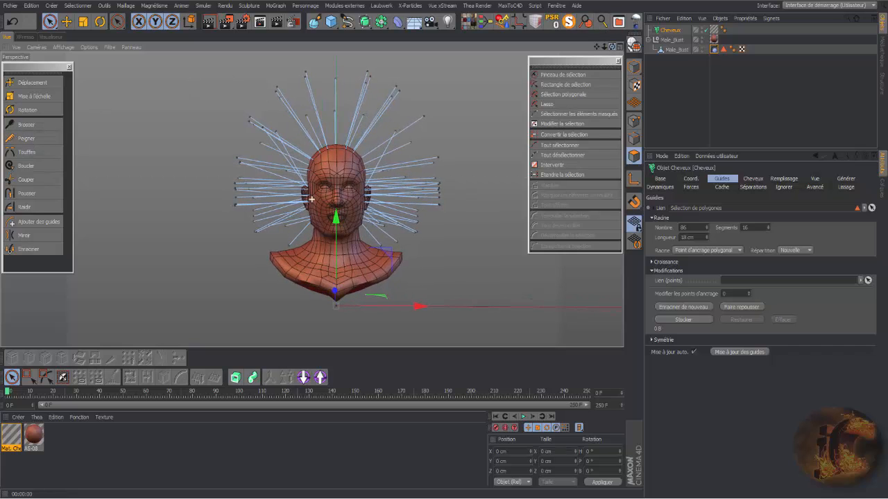
# Comb the Cheveux guides with the Peigner tool, keeping the direction on Caméra Z, and apply it once.
pyautogui.click(26, 139)
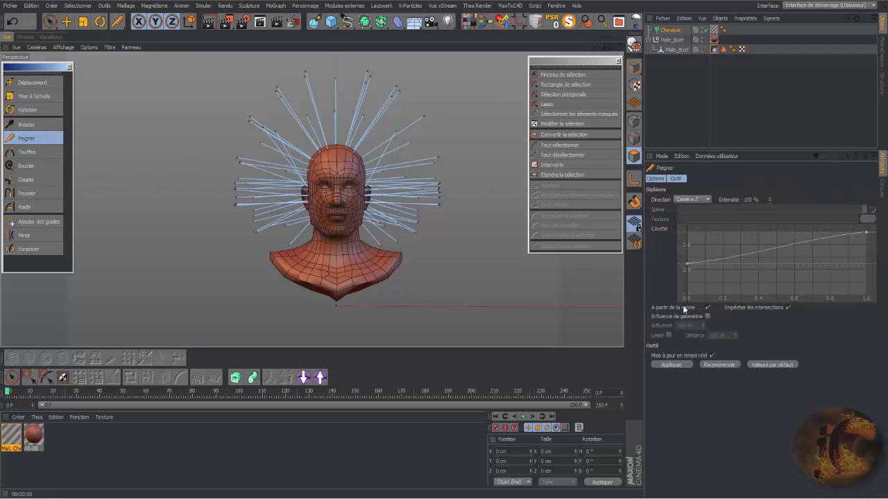
pyautogui.click(708, 199)
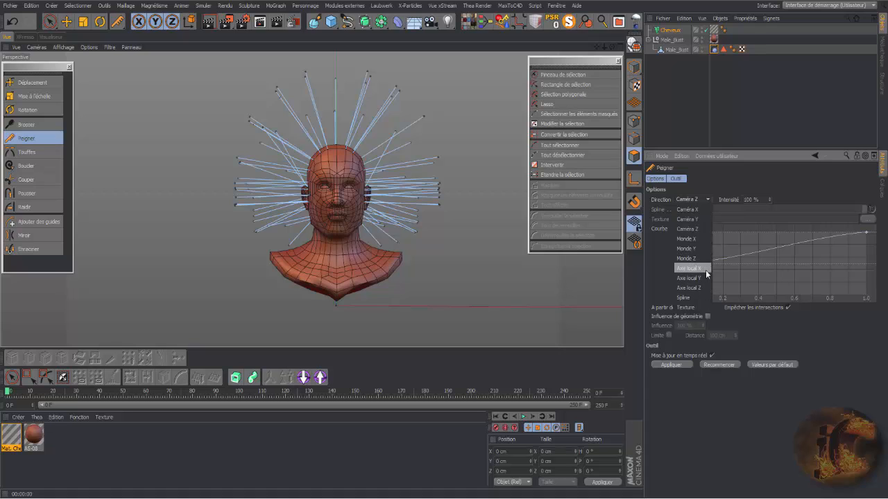
pyautogui.click(701, 229)
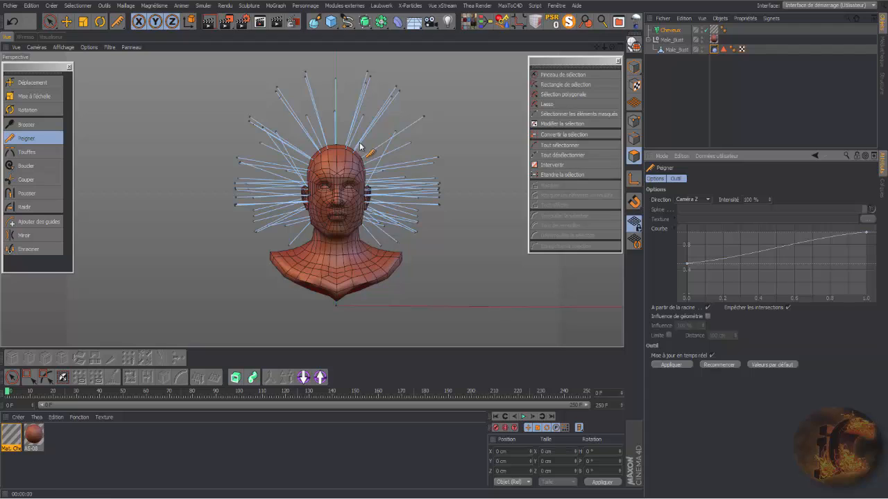
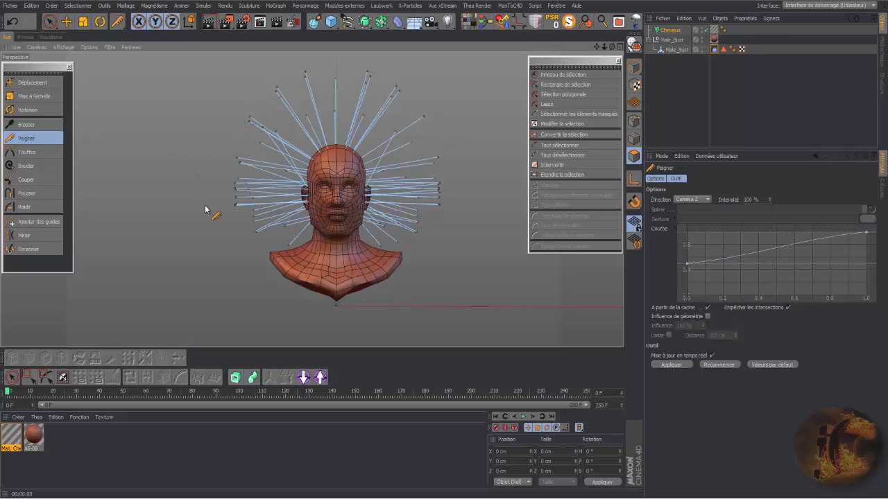
pyautogui.click(668, 364)
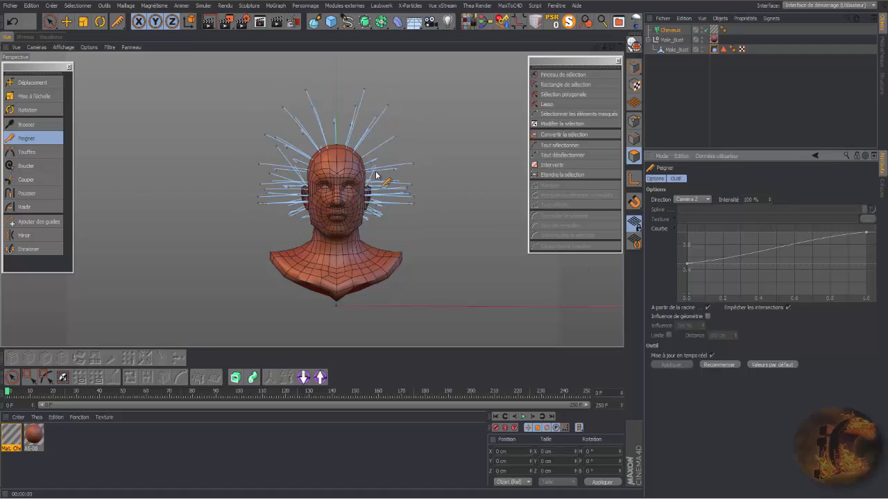
# Repeat the Peigner combing three more times with Recommencer to bend the guides further along Caméra Z.
pyautogui.click(720, 364)
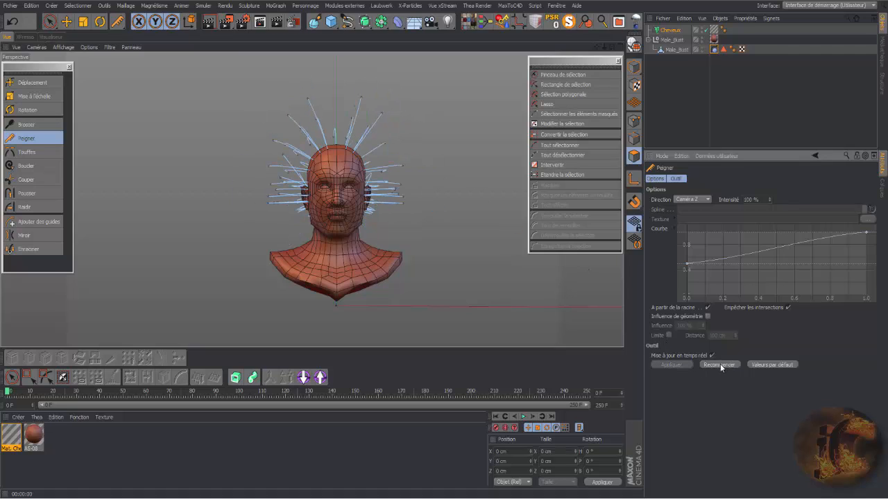
pyautogui.click(720, 365)
pyautogui.click(720, 364)
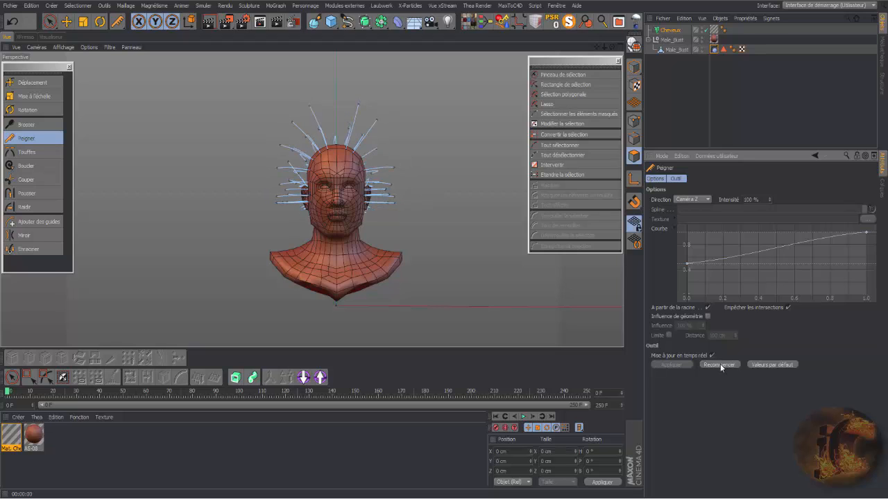
# Comb the hair guides once more along Caméra Z and play the hair simulation to about frame 32.
pyautogui.click(720, 364)
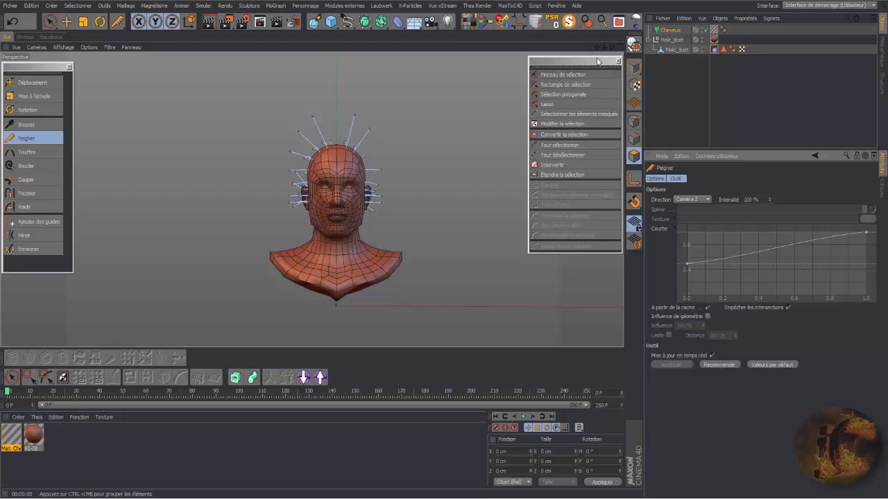
pyautogui.moveTo(611, 46)
pyautogui.mouseDown()
pyautogui.moveTo(645, 59)
pyautogui.moveTo(652, 38)
pyautogui.moveTo(667, 41)
pyautogui.moveTo(617, 37)
pyautogui.moveTo(599, 49)
pyautogui.mouseUp()
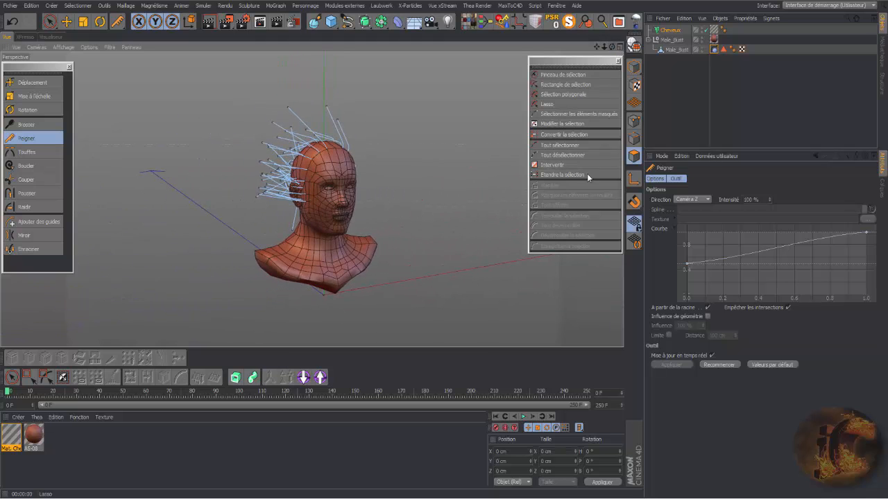
pyautogui.click(524, 417)
pyautogui.click(50, 22)
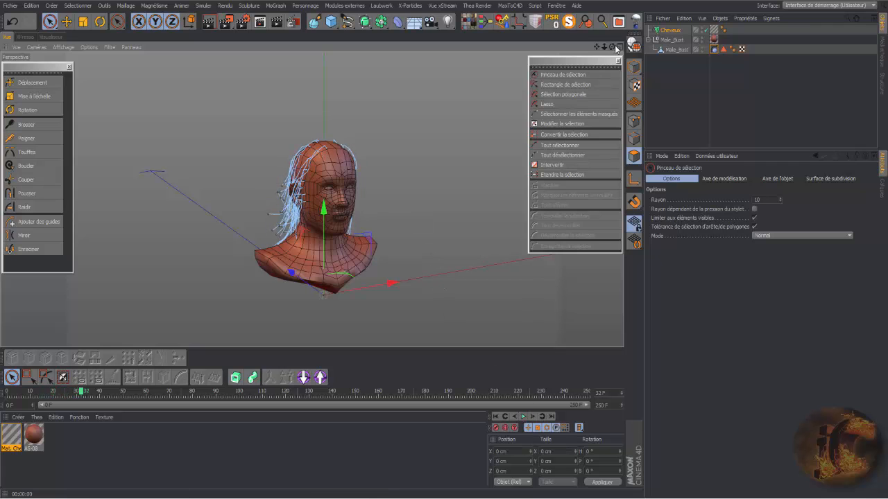
# Render the bust in the viewport from the side and return the timeline to frame 0.
pyautogui.moveTo(612, 46); pyautogui.dragTo(715, 30)
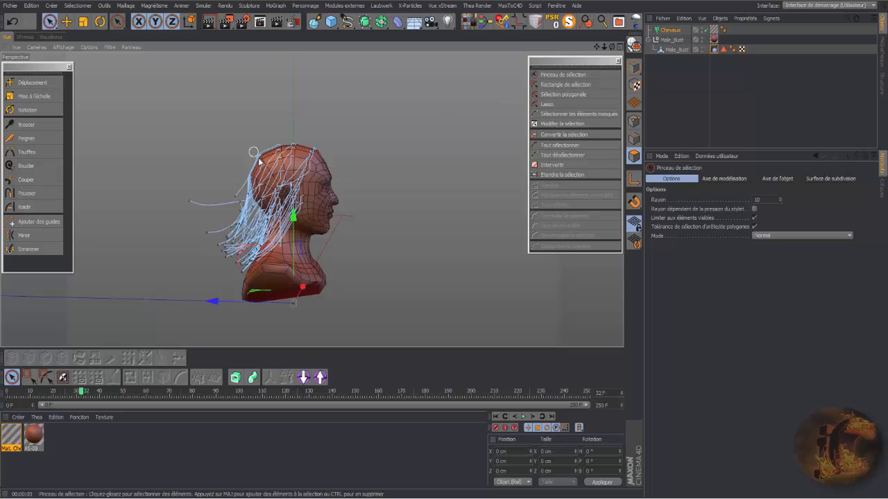
pyautogui.click(213, 22)
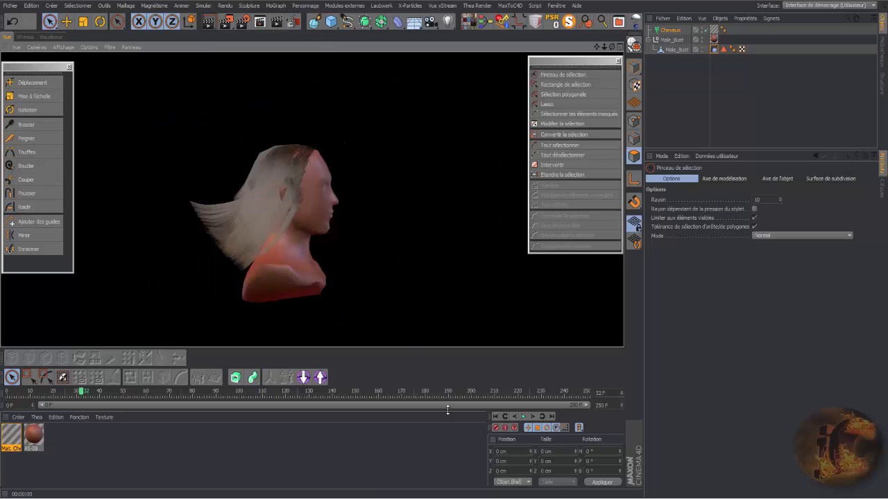
pyautogui.click(496, 417)
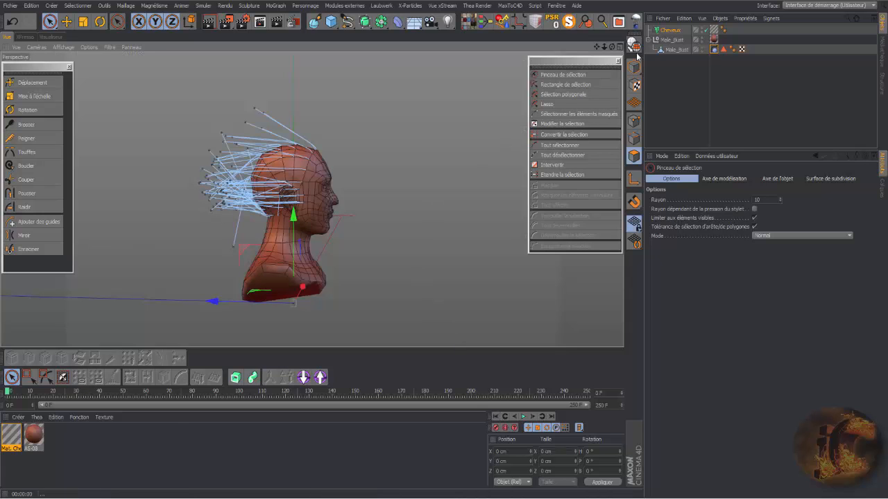
# Brush the hair guides at the back of the head downward in the side view.
pyautogui.moveTo(311, 199)
pyautogui.mouseDown()
pyautogui.moveTo(184, 182)
pyautogui.moveTo(312, 182)
pyautogui.mouseUp()
pyautogui.click(26, 124)
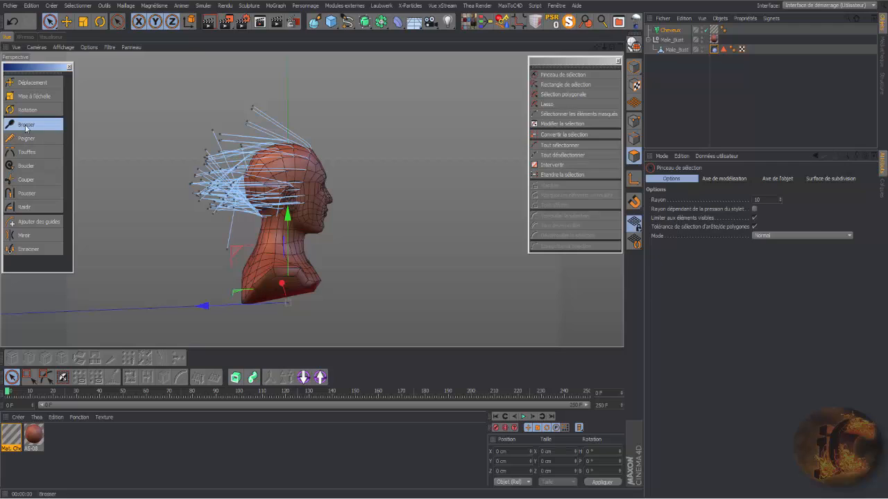
pyautogui.moveTo(243, 114)
pyautogui.mouseDown()
pyautogui.moveTo(214, 137)
pyautogui.moveTo(198, 182)
pyautogui.moveTo(222, 241)
pyautogui.moveTo(216, 182)
pyautogui.moveTo(243, 127)
pyautogui.moveTo(196, 201)
pyautogui.moveTo(203, 240)
pyautogui.moveTo(211, 201)
pyautogui.moveTo(234, 188)
pyautogui.moveTo(250, 125)
pyautogui.moveTo(222, 167)
pyautogui.moveTo(236, 142)
pyautogui.moveTo(242, 154)
pyautogui.moveTo(198, 251)
pyautogui.mouseUp()
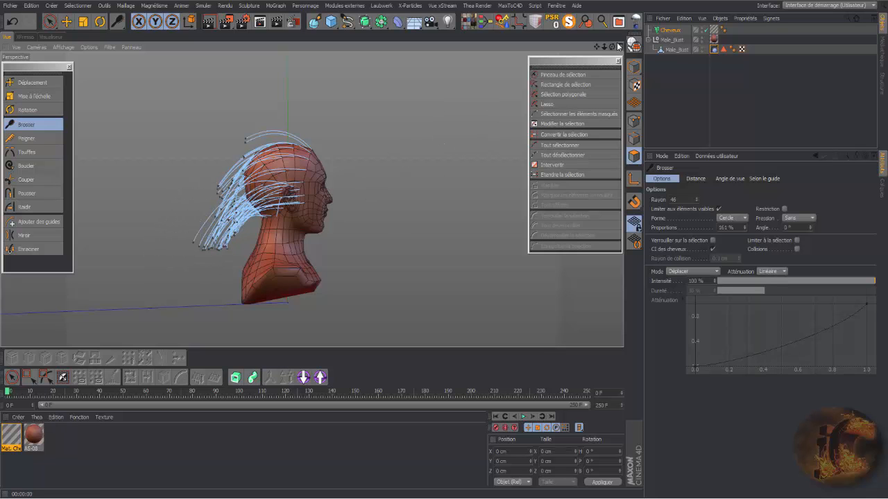
# Comb the hair guides twice along Caméra Z while looking down on the head from above.
pyautogui.moveTo(612, 48); pyautogui.dragTo(311, 199)
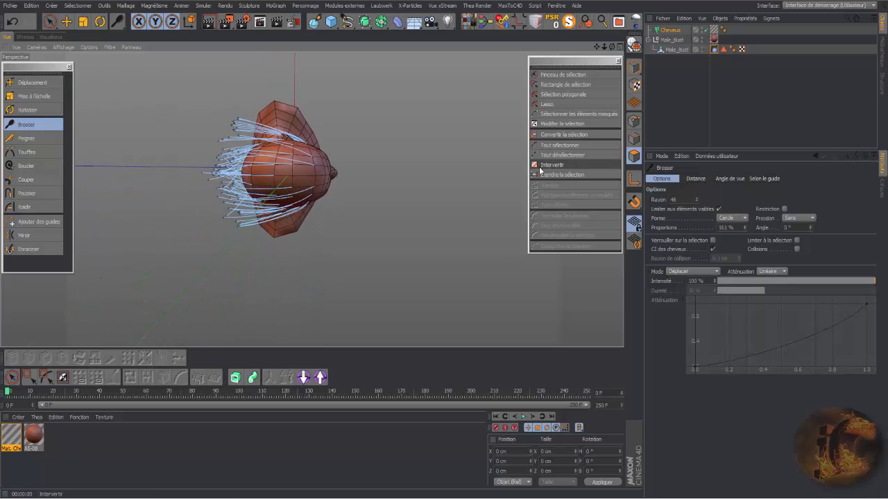
pyautogui.click(27, 138)
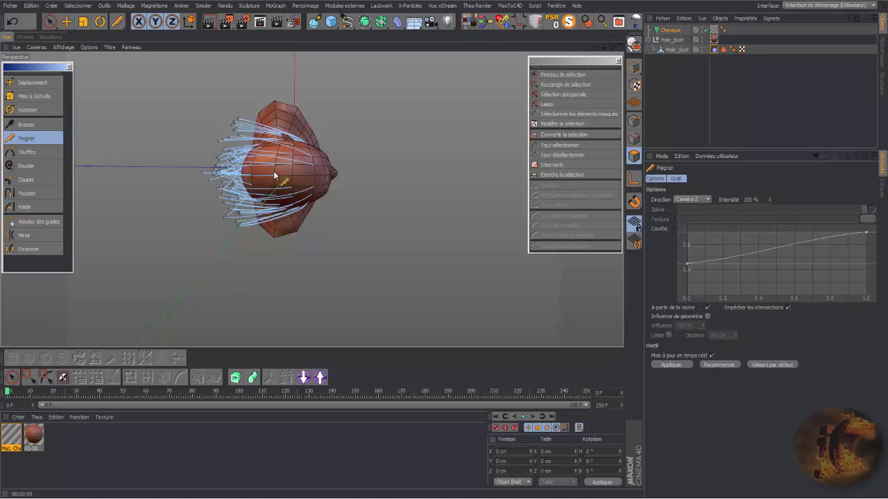
pyautogui.click(671, 365)
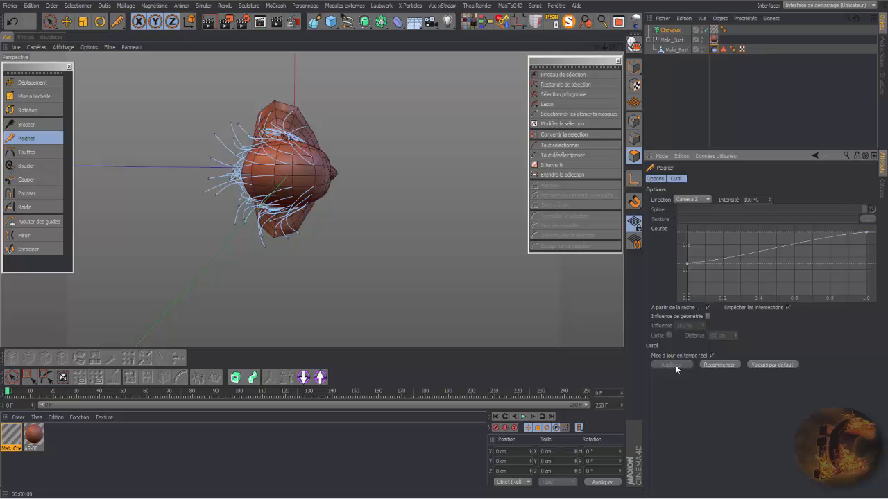
pyautogui.click(717, 365)
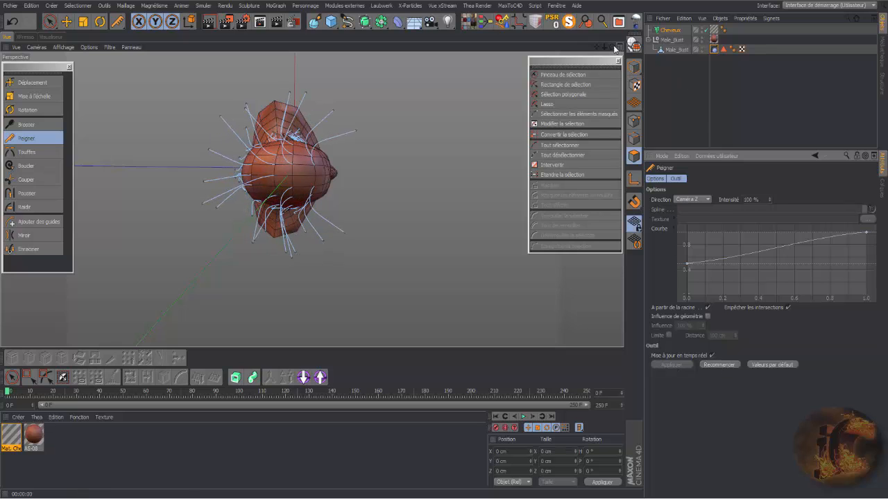
# Set the comb direction to Axe local Y and reapply the combing to the guides many times.
pyautogui.moveTo(612, 47); pyautogui.dragTo(572, 31)
pyautogui.click(705, 200)
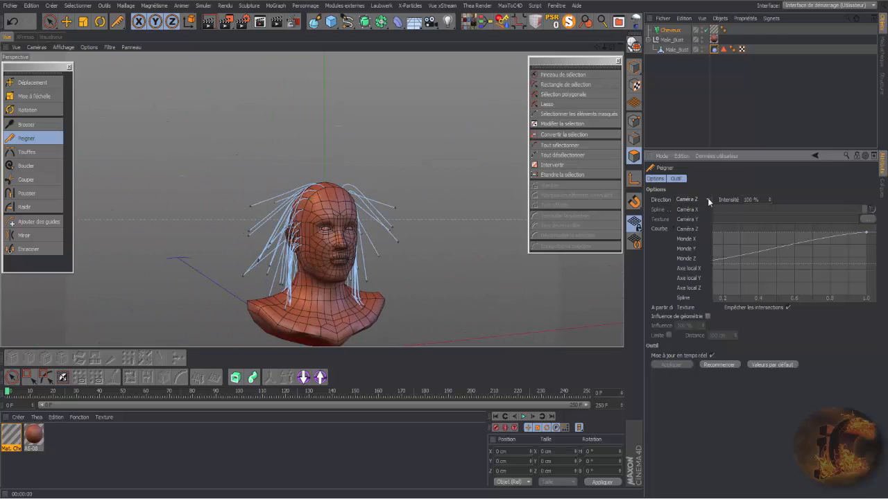
pyautogui.click(703, 278)
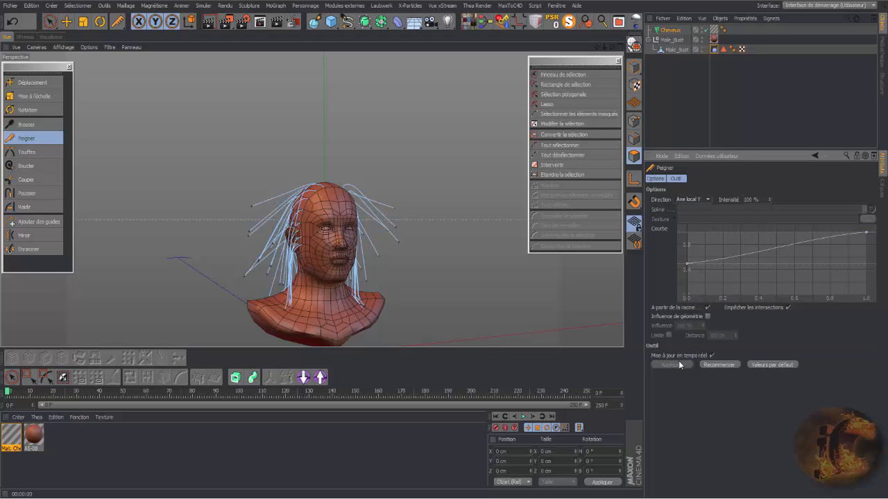
pyautogui.click(725, 366)
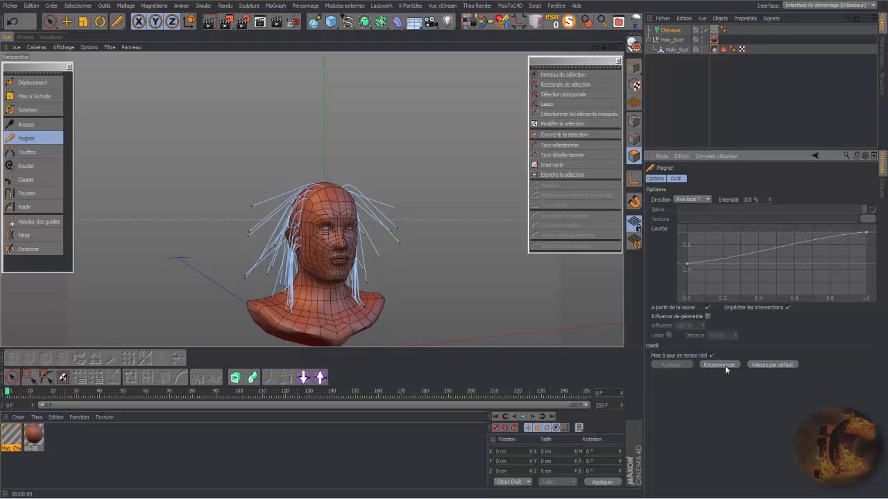
pyautogui.click(725, 365)
pyautogui.click(725, 365)
pyautogui.click(724, 365)
pyautogui.click(725, 366)
pyautogui.click(725, 365)
pyautogui.click(725, 365)
pyautogui.click(724, 366)
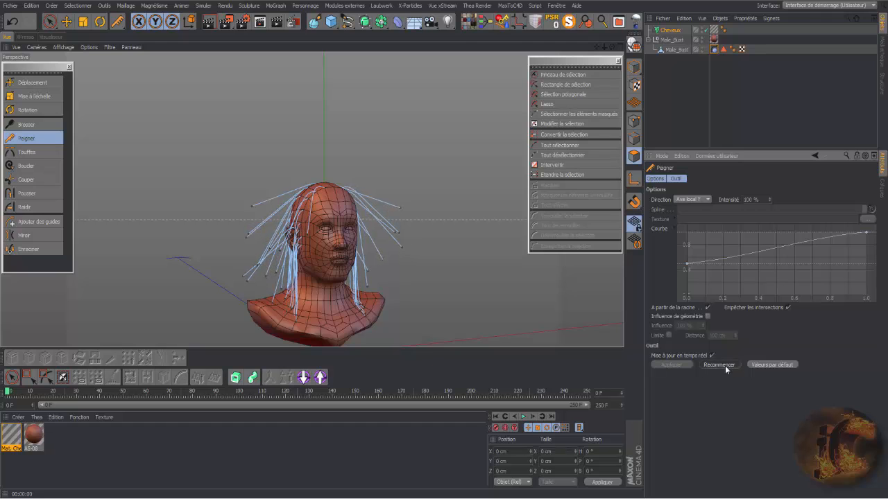
pyautogui.click(725, 366)
pyautogui.click(724, 365)
pyautogui.click(725, 366)
pyautogui.click(725, 365)
pyautogui.click(725, 365)
pyautogui.click(725, 366)
pyautogui.click(725, 366)
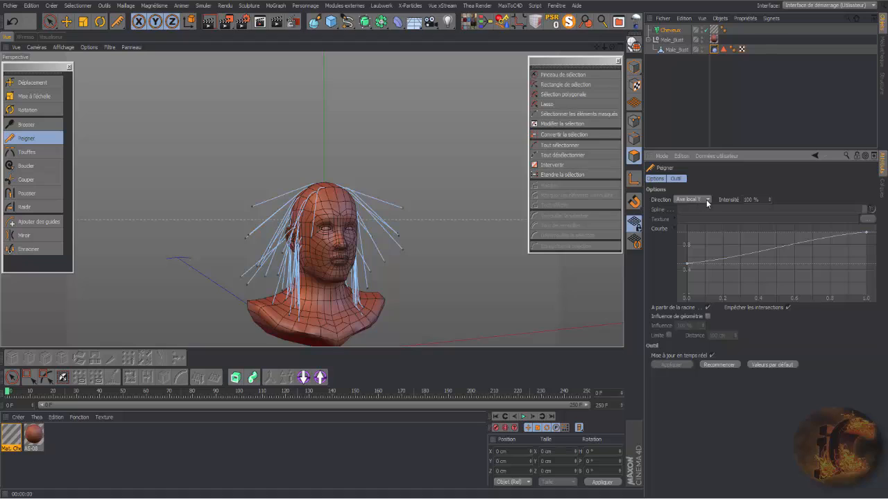
# Change the comb direction to Caméra Y and reapply the combing to the guides.
pyautogui.click(694, 201)
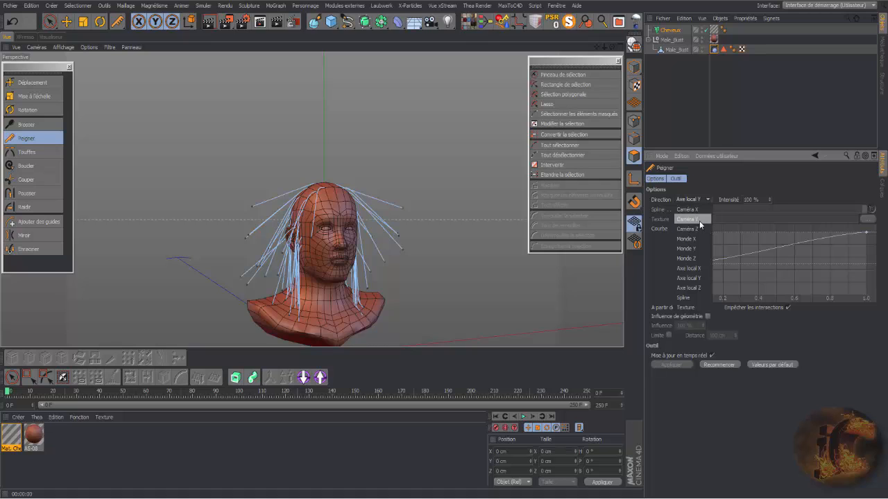
pyautogui.click(699, 220)
pyautogui.click(728, 366)
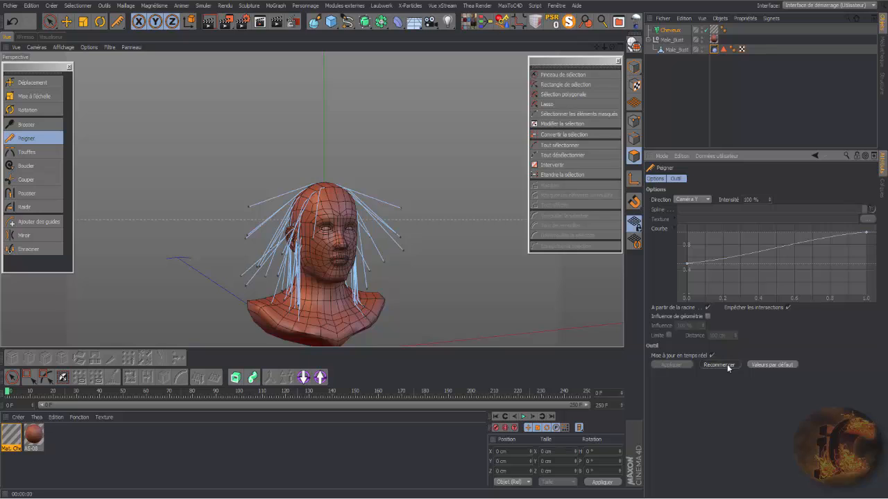
pyautogui.click(727, 366)
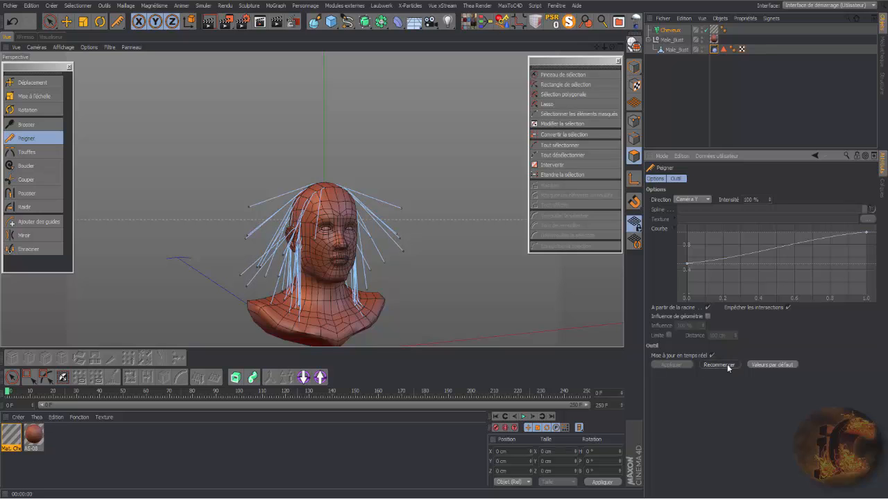
# Regrow the guides of the Cheveux object to their straight state and reactivate the Comb tool.
pyautogui.click(670, 30)
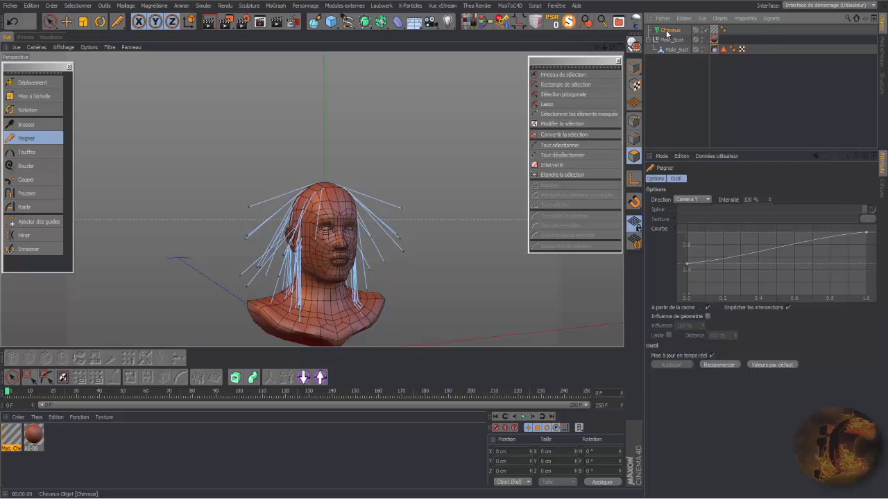
pyautogui.click(741, 307)
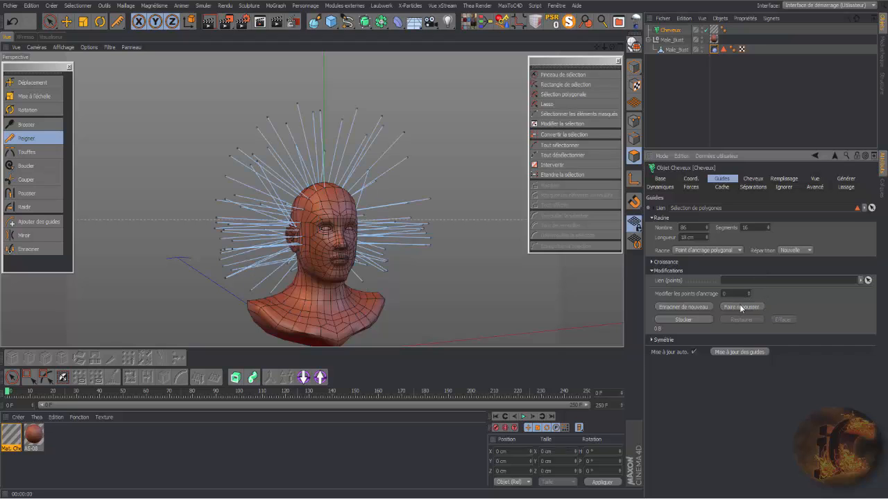
pyautogui.click(42, 139)
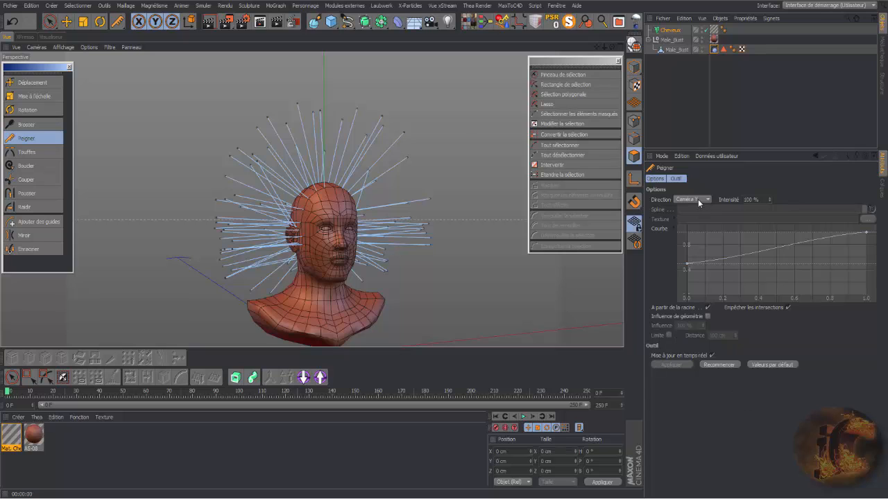
pyautogui.click(52, 125)
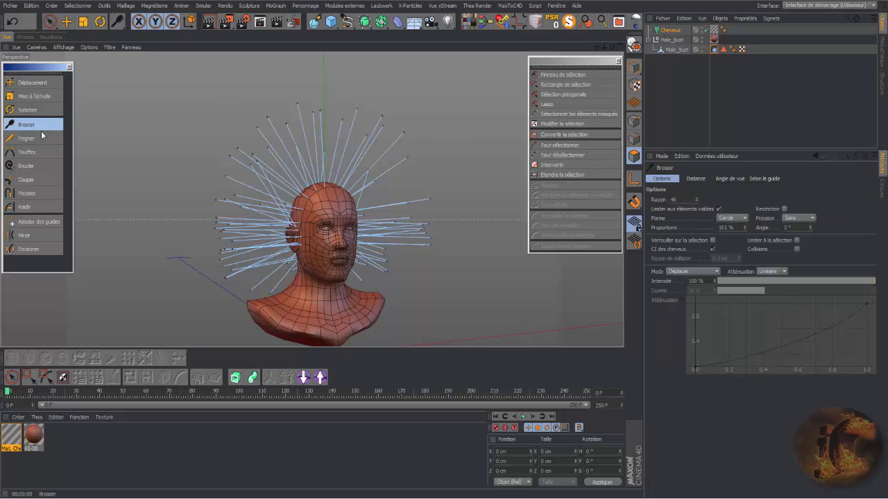
pyautogui.click(41, 137)
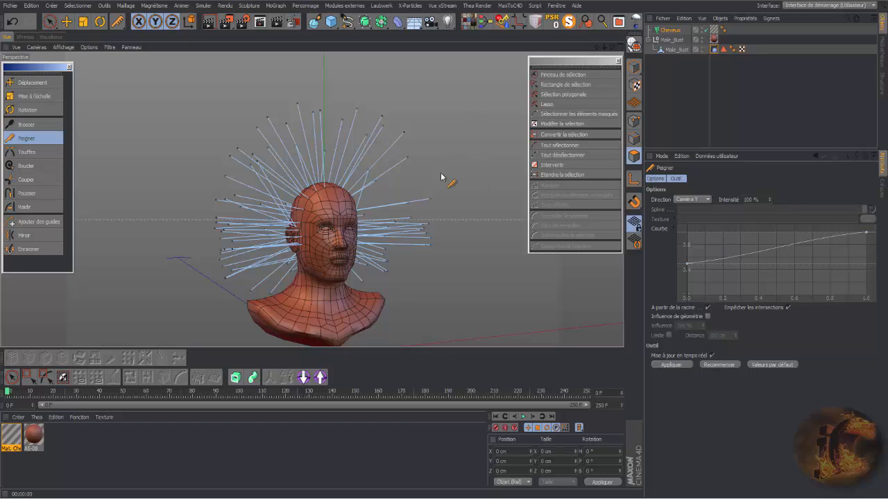
# Comb the regrown guides along Caméra Y at 100 % intensity from a three-quarter view of the bust.
pyautogui.moveTo(612, 47); pyautogui.dragTo(614, 31)
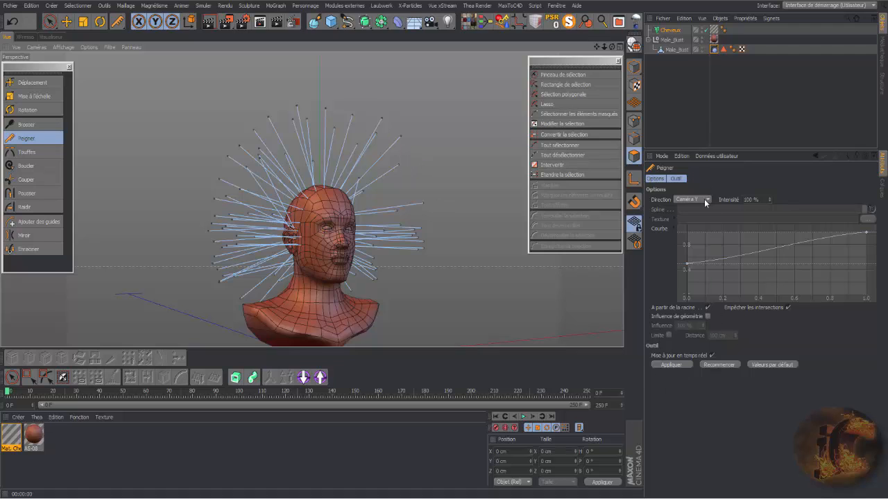
pyautogui.click(671, 365)
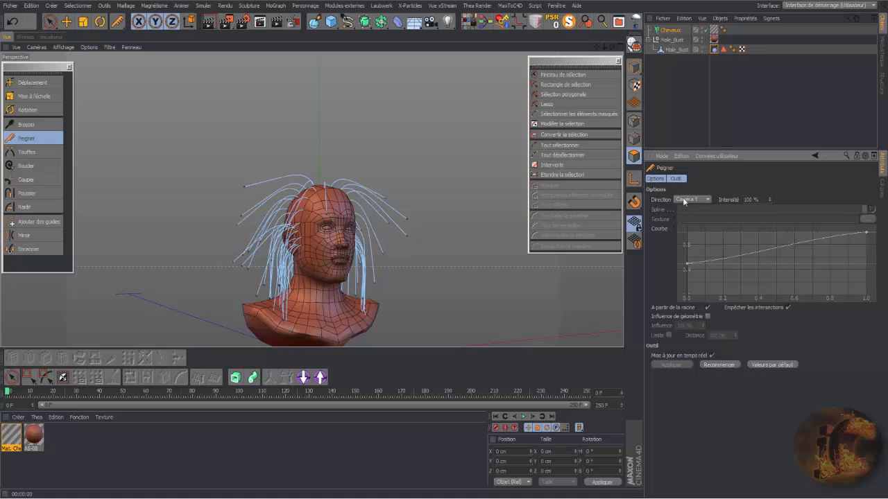
pyautogui.click(706, 200)
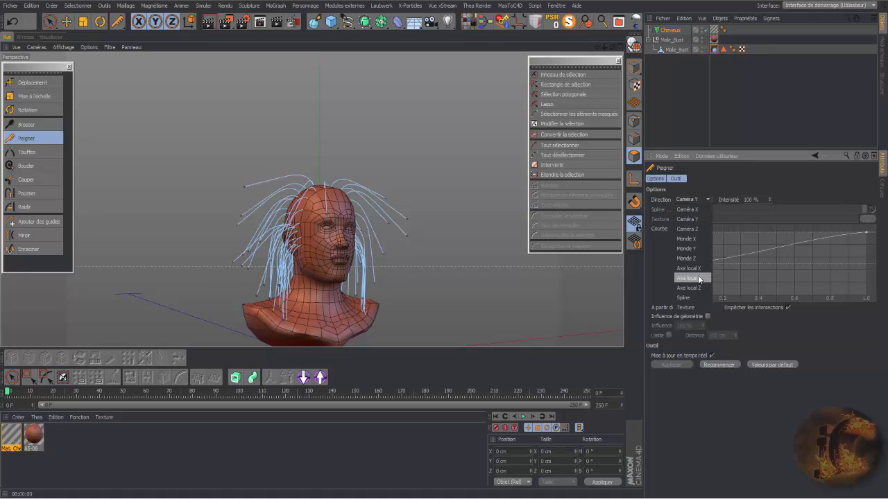
pyautogui.click(834, 358)
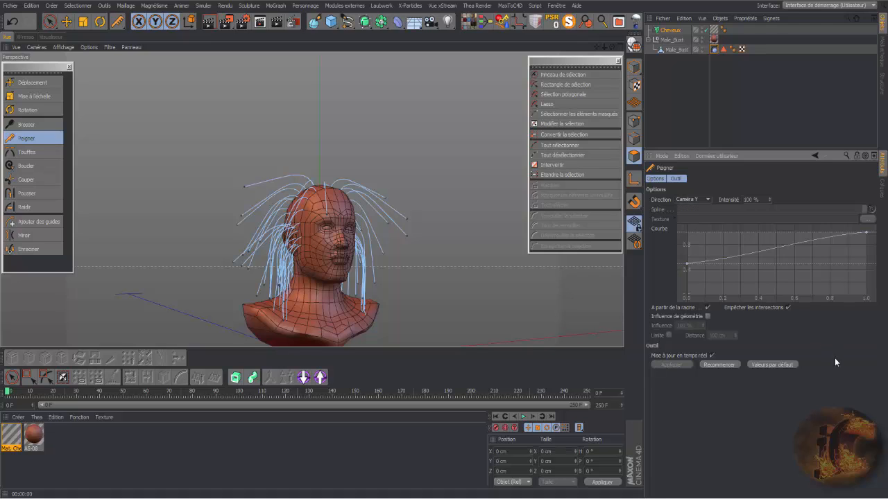
# Set the comb intensity to -100 % and reapply the combing repeatedly to lift the guides into a short hairstyle.
pyautogui.click(744, 199)
pyautogui.click(742, 410)
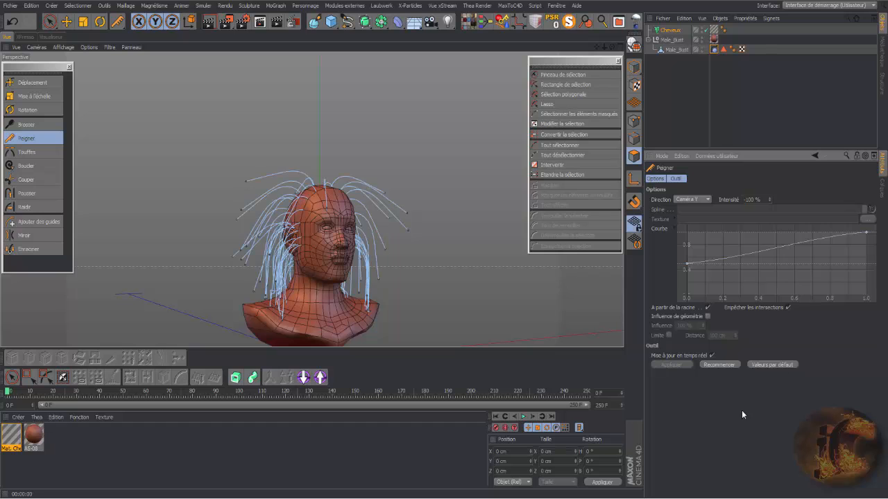
pyautogui.click(723, 365)
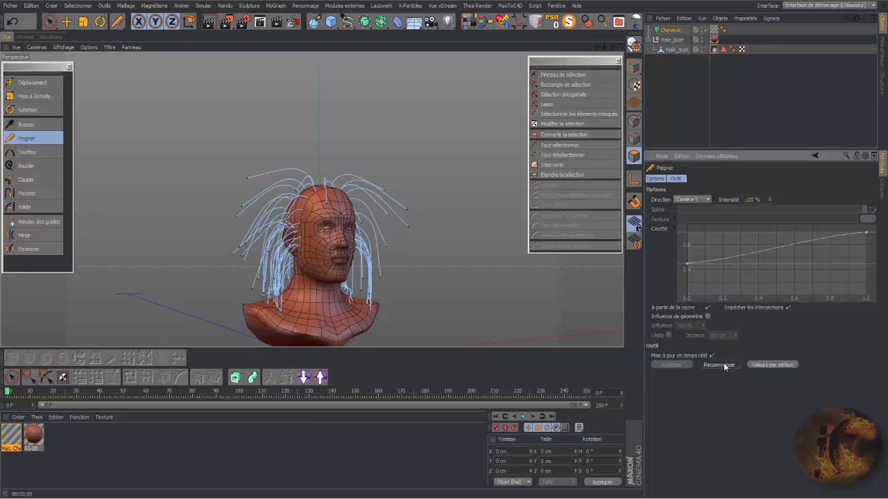
pyautogui.click(723, 365)
pyautogui.click(723, 365)
pyautogui.click(724, 364)
pyautogui.click(724, 365)
pyautogui.click(723, 364)
pyautogui.click(723, 365)
pyautogui.click(723, 363)
pyautogui.click(724, 363)
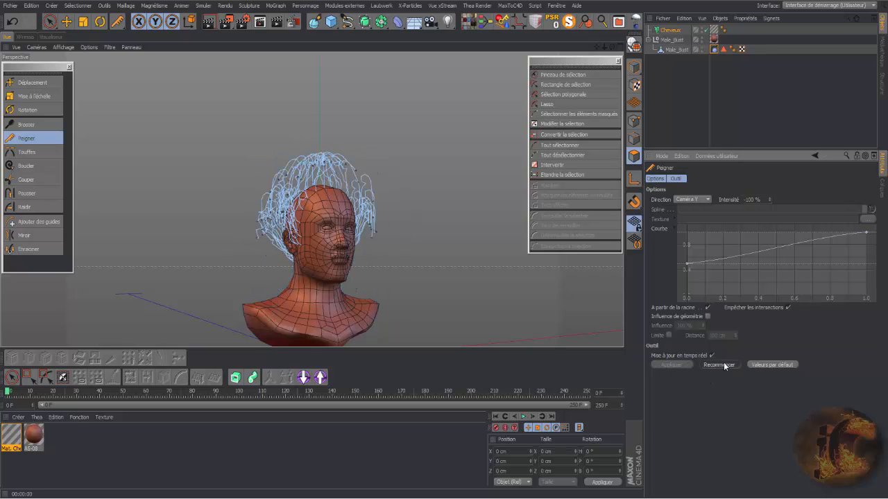
pyautogui.click(724, 363)
pyautogui.click(724, 362)
pyautogui.click(724, 362)
pyautogui.click(723, 363)
pyautogui.click(723, 363)
pyautogui.click(722, 363)
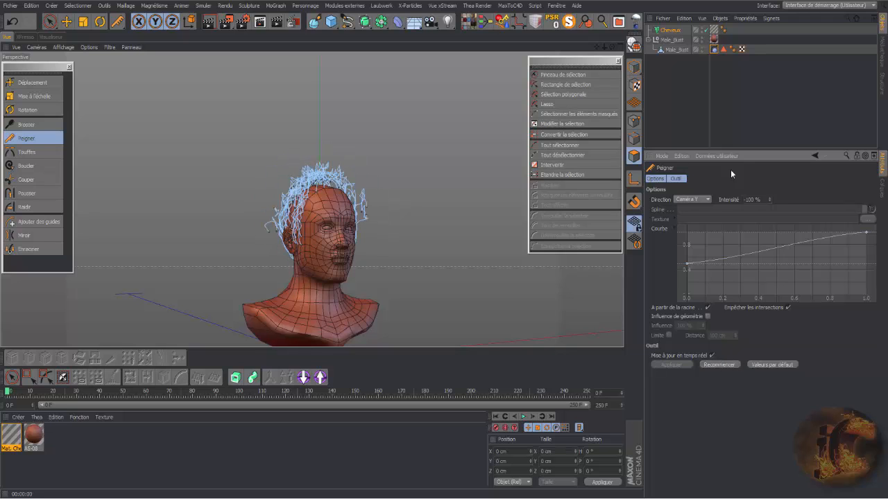
pyautogui.click(720, 365)
# Render the bust in the viewport from the side to check the combed hair, and turn back to the front.
pyautogui.moveTo(612, 47); pyautogui.dragTo(500, 64)
pyautogui.click(213, 22)
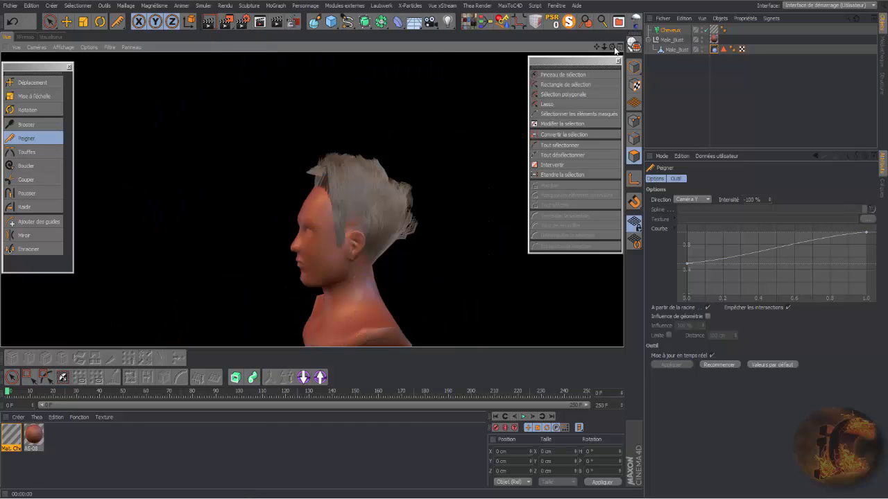
pyautogui.moveTo(612, 47); pyautogui.dragTo(703, 53)
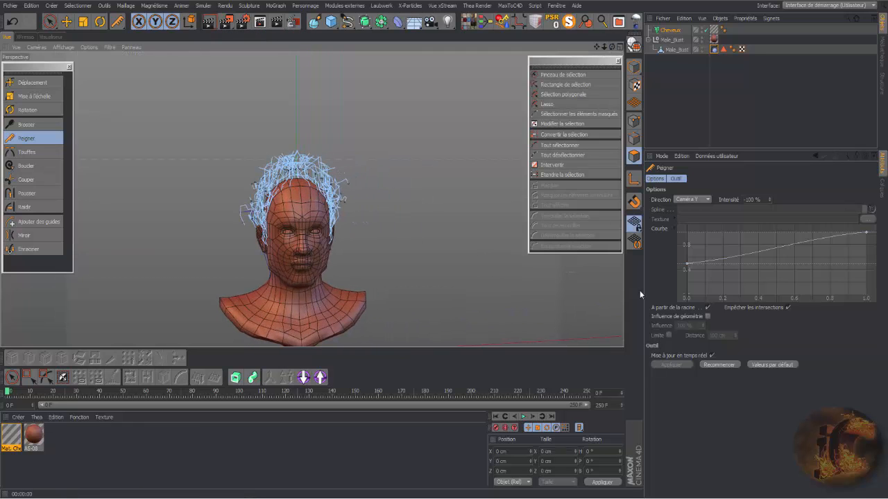
# Regrow the guides of the Cheveux object, then shorten them to 5 cm and raise their number to 112.
pyautogui.click(670, 30)
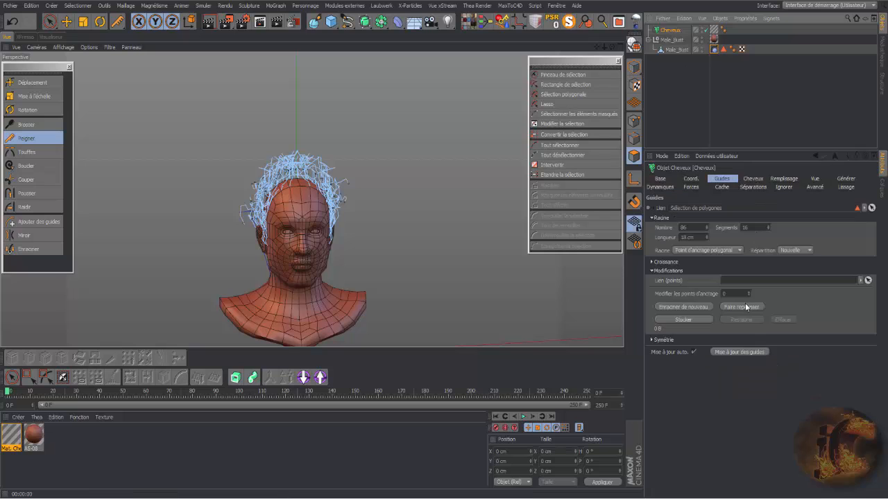
pyautogui.click(738, 306)
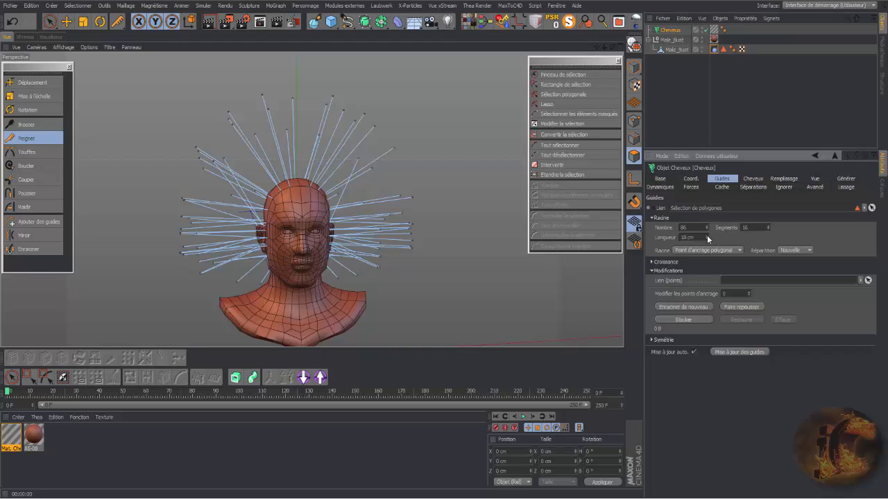
pyautogui.moveTo(708, 238); pyautogui.dragTo(706, 251)
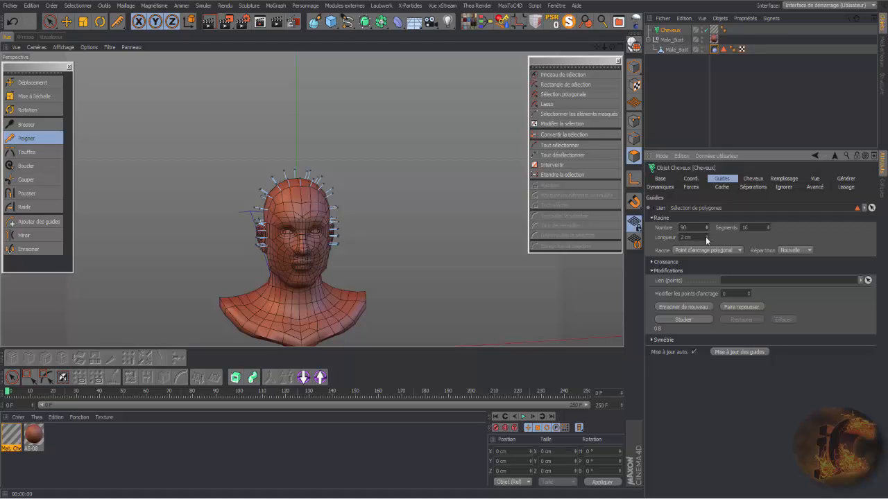
pyautogui.moveTo(705, 237); pyautogui.dragTo(708, 220)
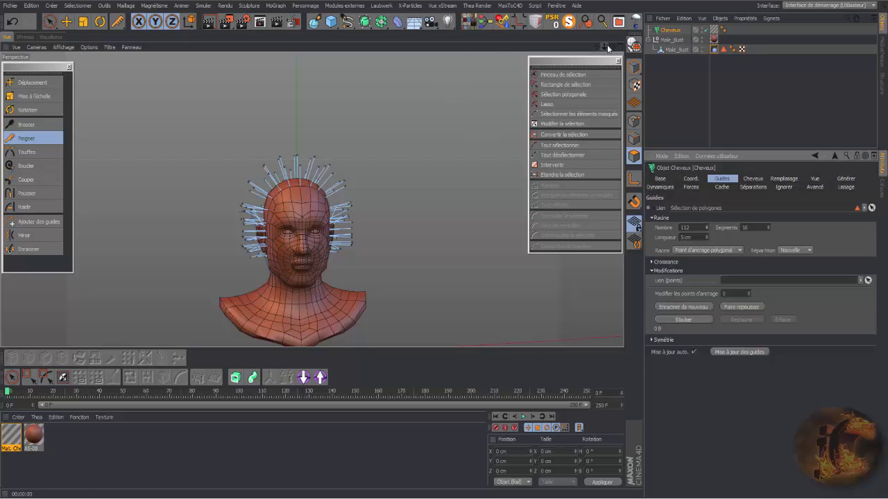
pyautogui.moveTo(611, 48)
pyautogui.mouseDown()
pyautogui.moveTo(645, 57)
pyautogui.moveTo(737, 28)
pyautogui.moveTo(648, 50)
pyautogui.moveTo(545, 48)
pyautogui.moveTo(613, 46)
pyautogui.mouseUp()
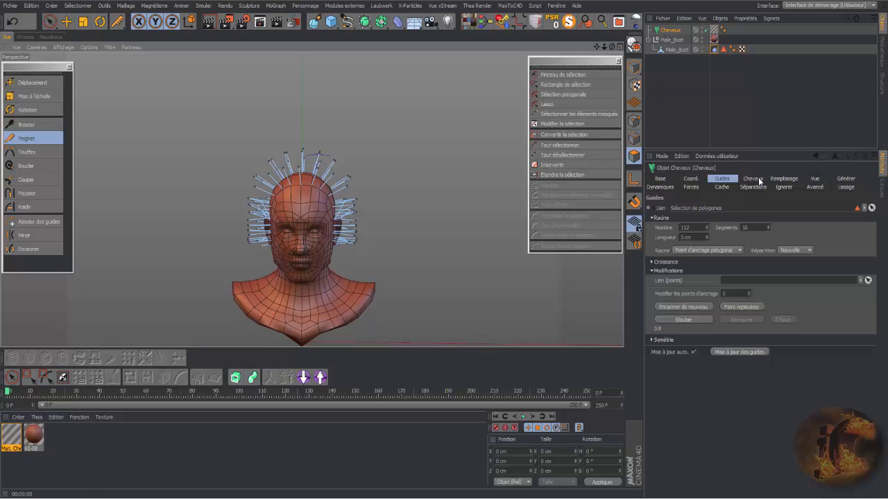
# Regrow the 5 cm guides of the Cheveux object to their straight state and show the object's hair settings.
pyautogui.moveTo(708, 228)
pyautogui.mouseDown()
pyautogui.moveTo(708, 286)
pyautogui.moveTo(707, 233)
pyautogui.mouseUp()
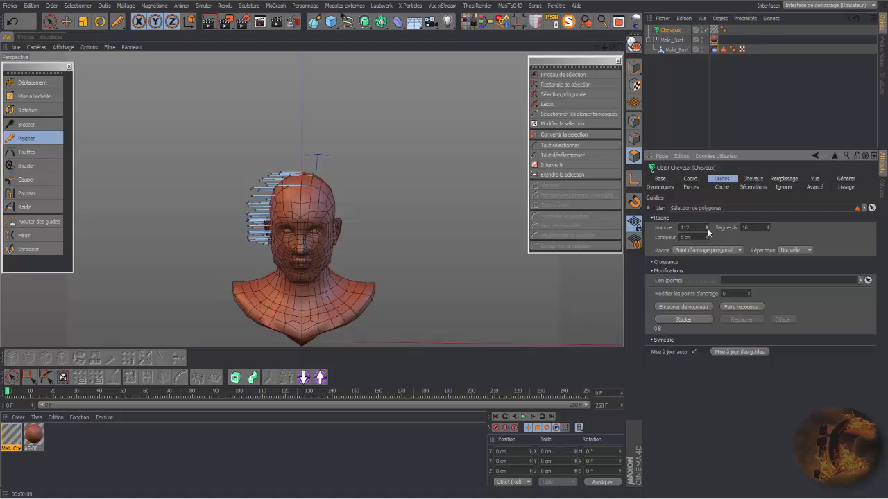
pyautogui.click(735, 307)
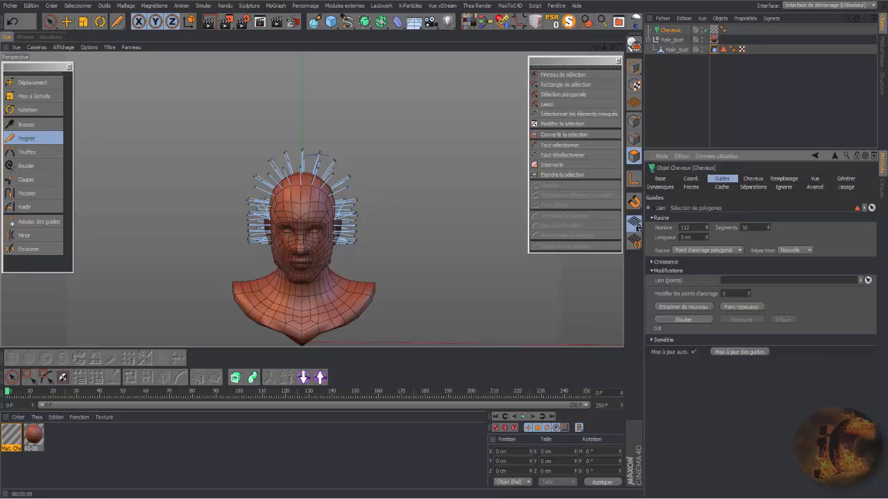
pyautogui.moveTo(706, 227)
pyautogui.mouseDown()
pyautogui.moveTo(708, 249)
pyautogui.moveTo(706, 215)
pyautogui.mouseUp()
pyautogui.click(752, 179)
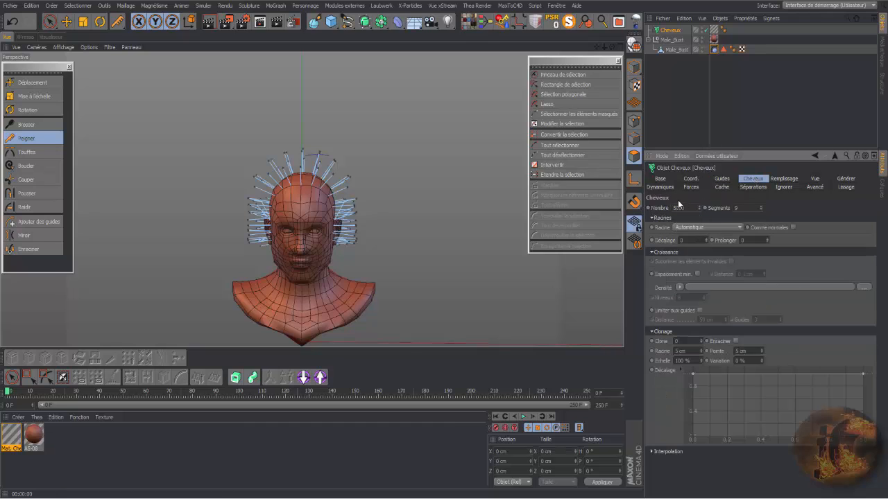
# Comb the short guides along Caméra Z at 100 % intensity from the front view, applying the combing twice.
pyautogui.click(31, 139)
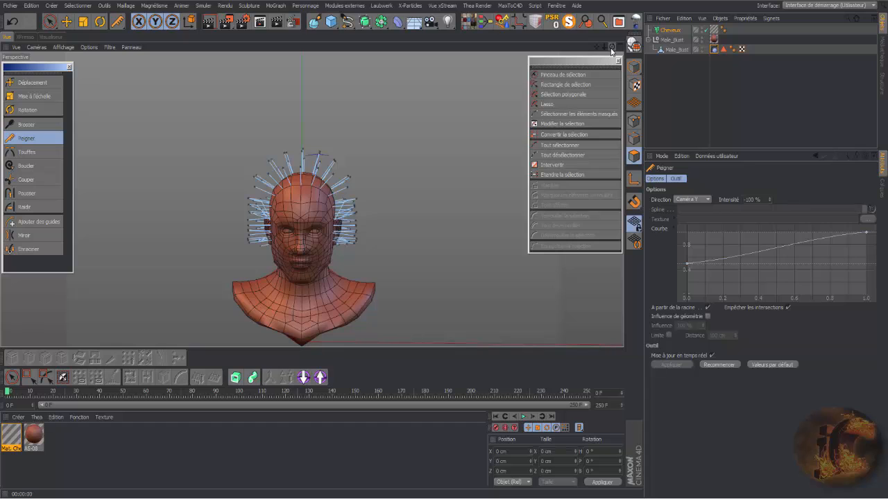
pyautogui.moveTo(611, 49); pyautogui.dragTo(609, 18)
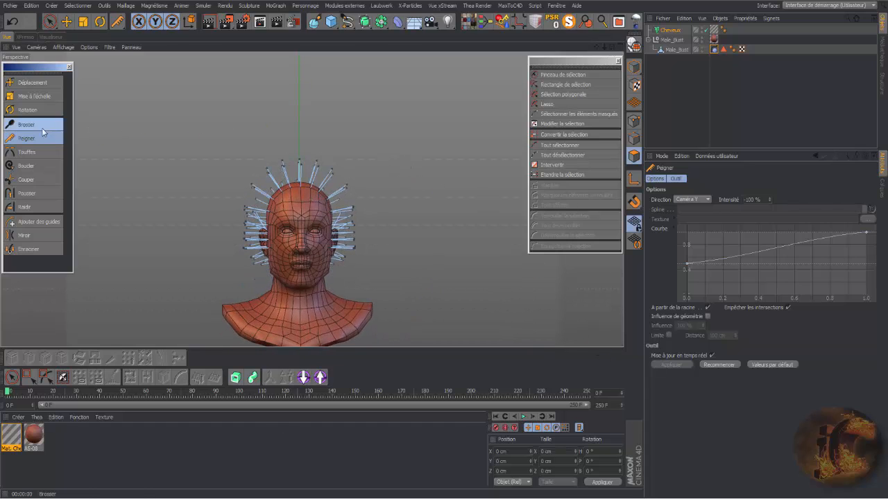
pyautogui.click(43, 129)
pyautogui.click(45, 141)
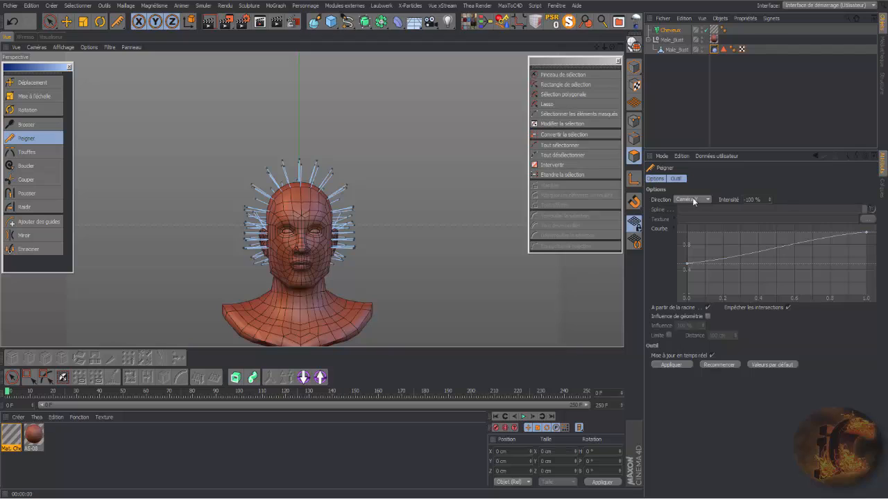
pyautogui.click(707, 201)
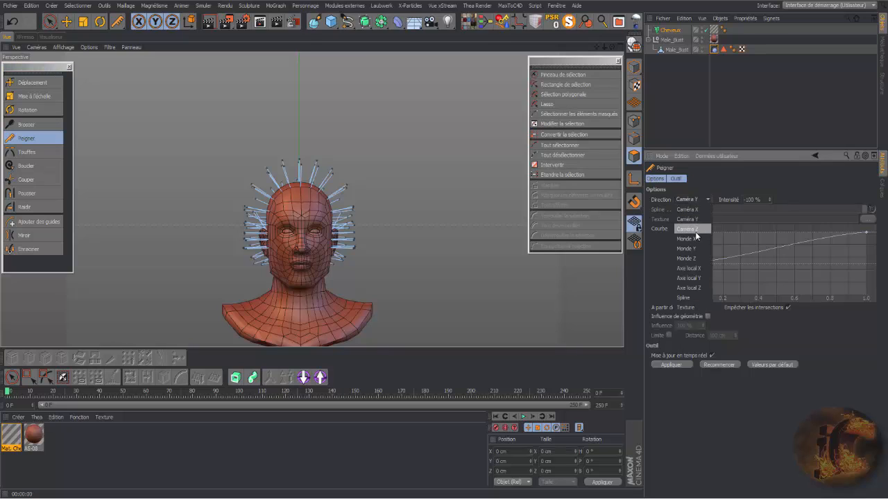
pyautogui.click(695, 229)
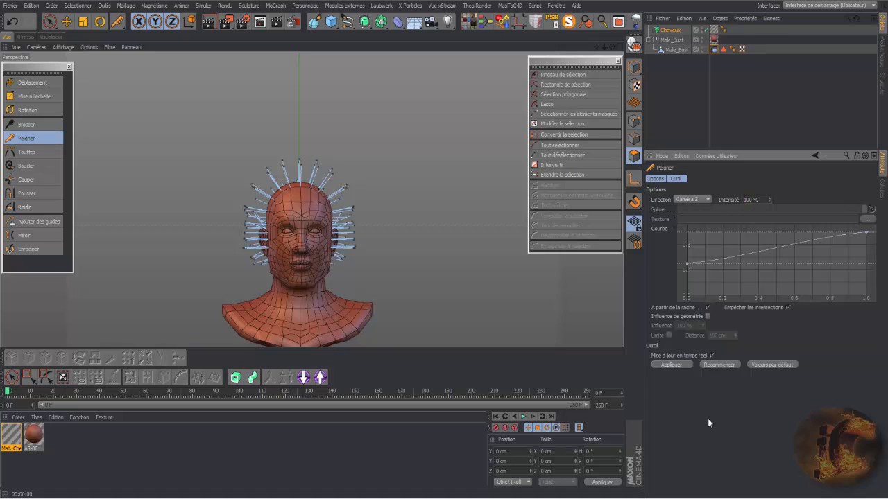
pyautogui.click(671, 366)
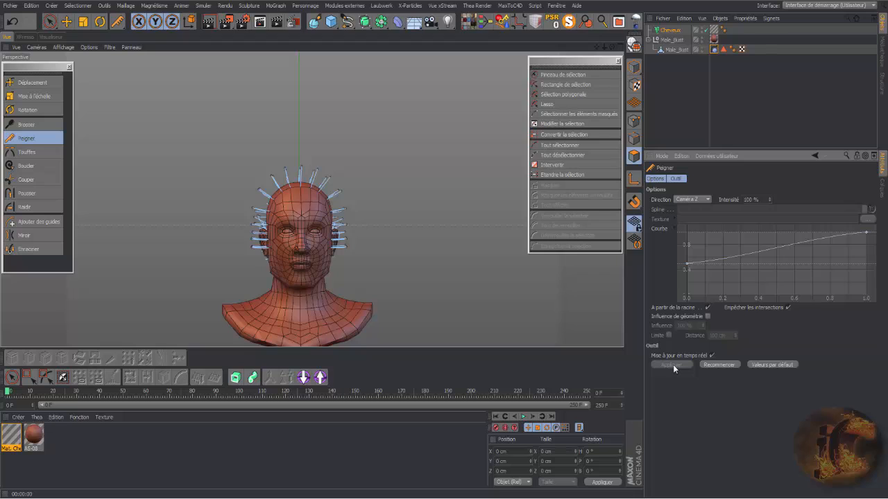
pyautogui.click(730, 366)
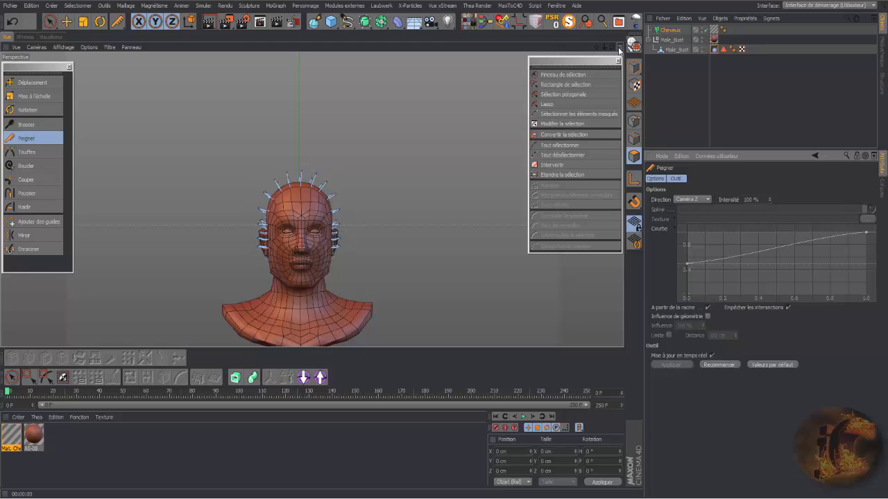
# Select the guide tips on the back of the head and around the nape with the selection brush.
pyautogui.moveTo(613, 47); pyautogui.dragTo(812, 52)
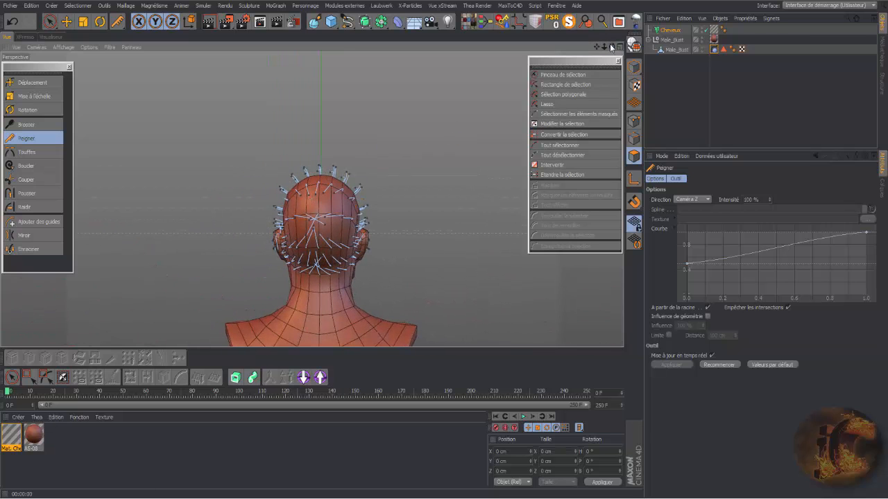
pyautogui.moveTo(612, 47); pyautogui.dragTo(681, 165)
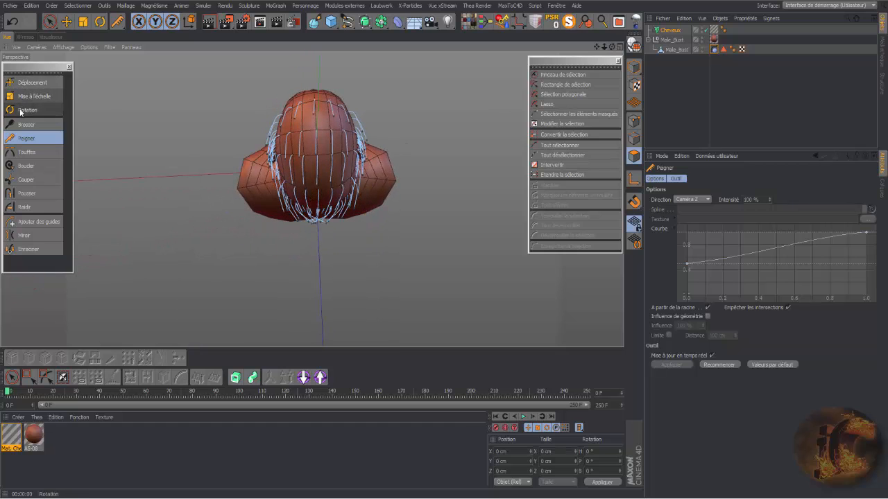
pyautogui.click(570, 75)
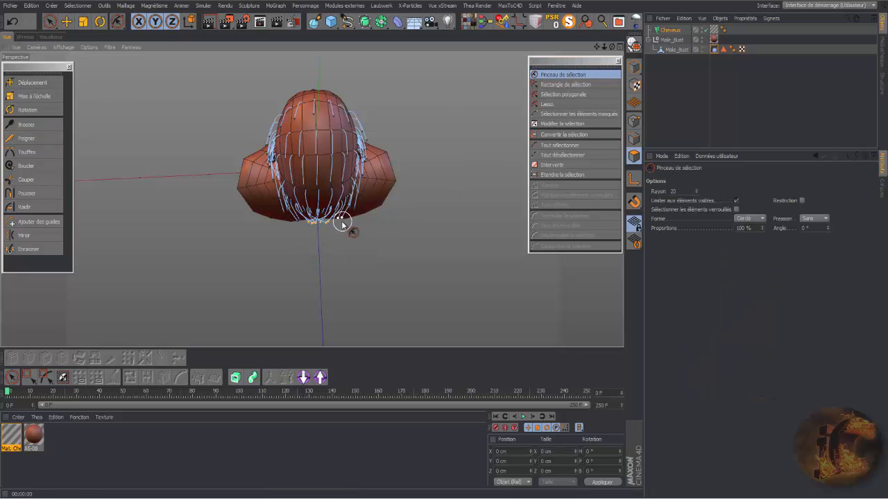
pyautogui.moveTo(297, 225)
pyautogui.mouseDown()
pyautogui.moveTo(358, 216)
pyautogui.moveTo(314, 227)
pyautogui.moveTo(278, 199)
pyautogui.moveTo(304, 228)
pyautogui.moveTo(313, 223)
pyautogui.mouseUp()
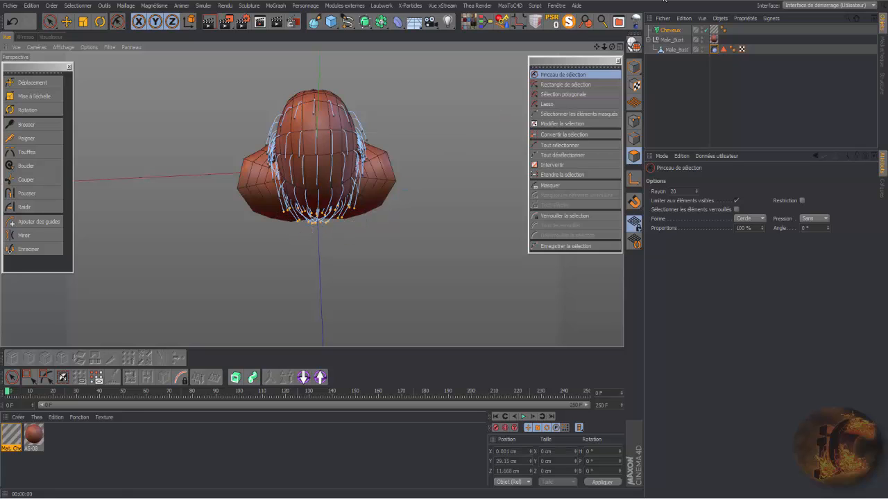
pyautogui.moveTo(612, 46); pyautogui.dragTo(612, 15)
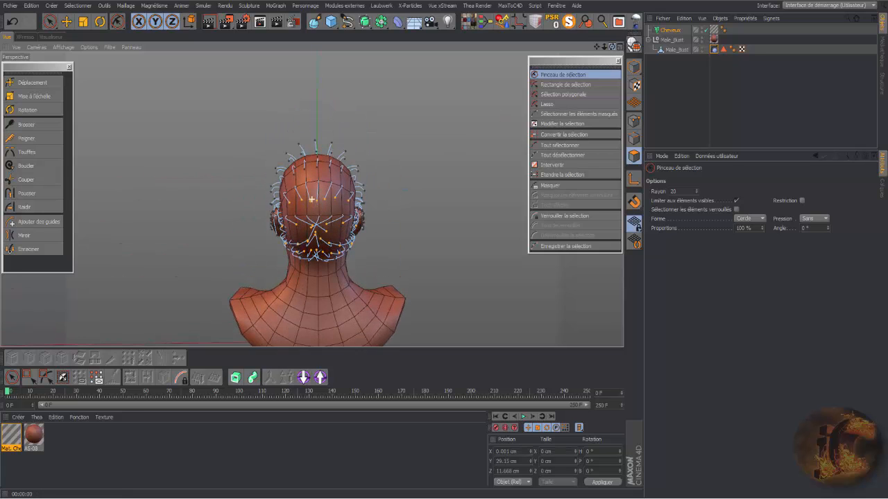
pyautogui.moveTo(612, 46); pyautogui.dragTo(611, 35)
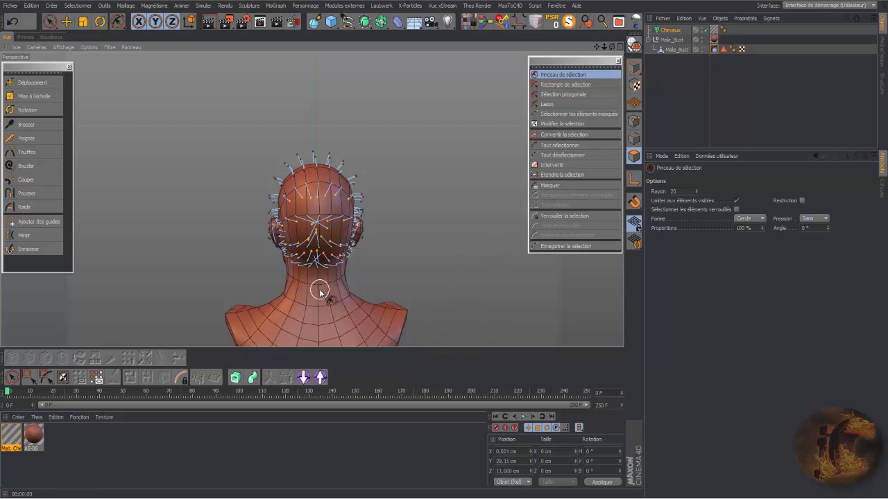
pyautogui.moveTo(315, 275)
pyautogui.keyDown('shift'); pyautogui.mouseDown()
pyautogui.moveTo(340, 260)
pyautogui.moveTo(293, 256)
pyautogui.moveTo(319, 272)
pyautogui.moveTo(302, 244)
pyautogui.moveTo(319, 274)
pyautogui.moveTo(316, 244)
pyautogui.moveTo(298, 247)
pyautogui.moveTo(333, 256)
pyautogui.moveTo(347, 243)
pyautogui.mouseUp(); pyautogui.keyUp('shift')
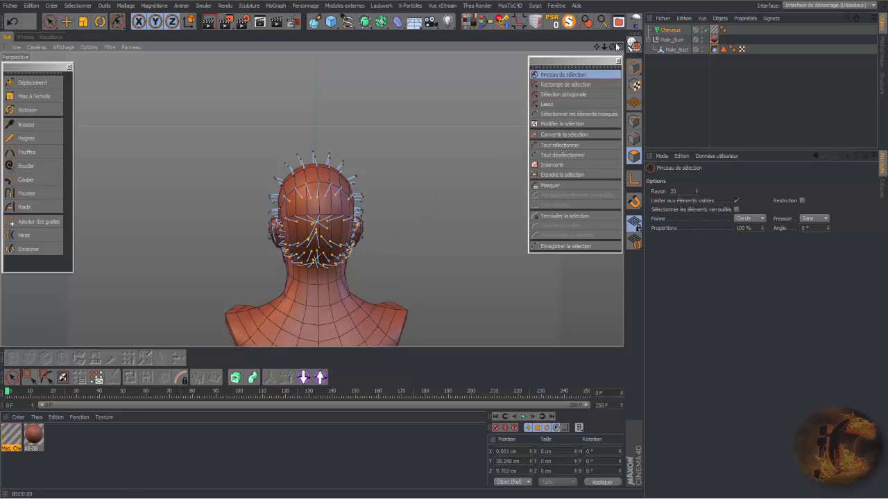
# Comb the selected back guides along Caméra Z at 100 % intensity from above, and repeat the combing once.
pyautogui.moveTo(612, 47); pyautogui.dragTo(615, 153)
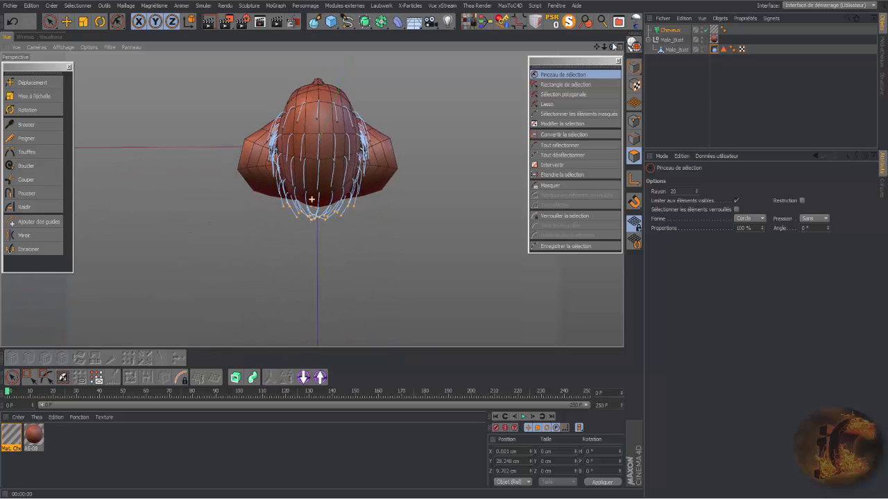
pyautogui.click(29, 139)
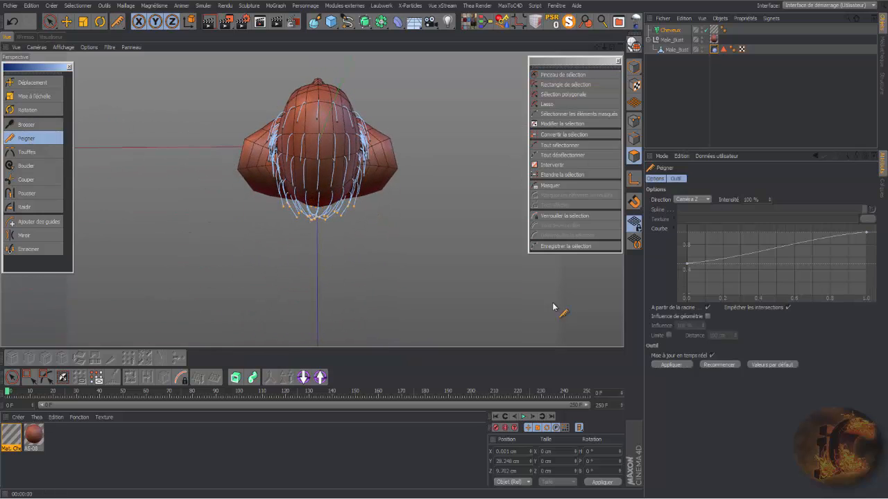
pyautogui.click(671, 364)
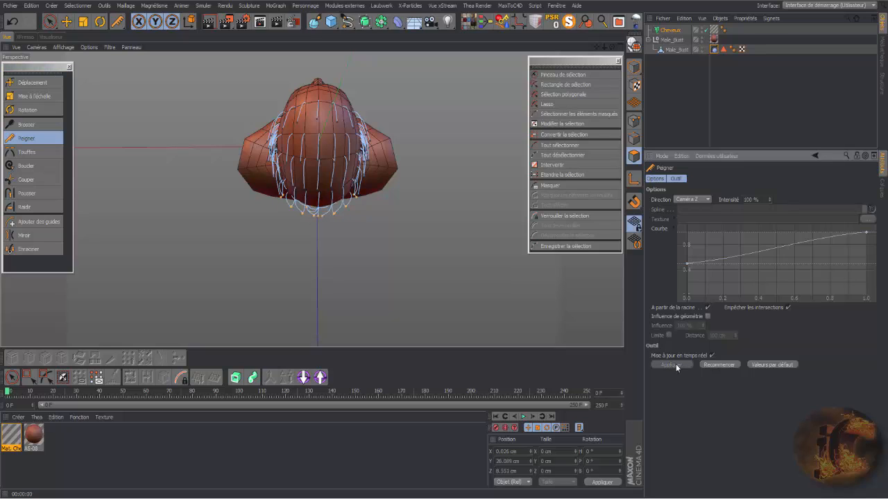
pyautogui.click(708, 363)
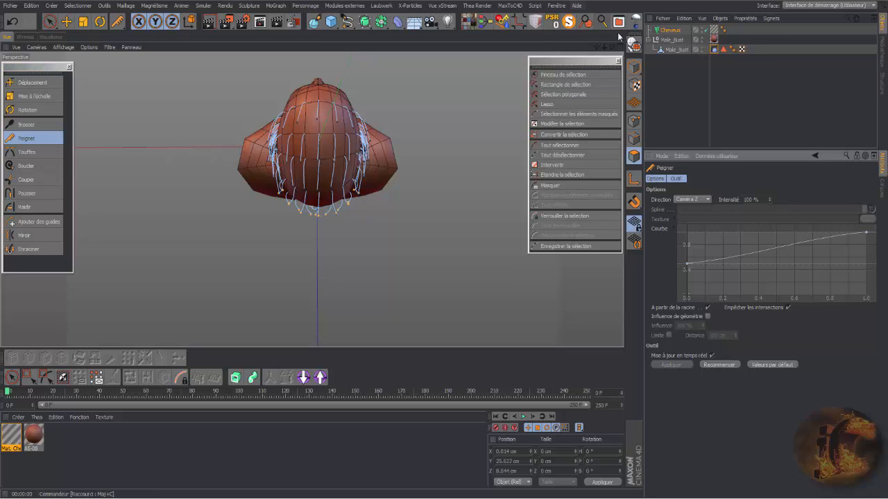
# Render the bust in the viewport in profile to check the swept-back hair, and inspect the guides from the front and above.
pyautogui.moveTo(612, 47)
pyautogui.mouseDown()
pyautogui.moveTo(627, 42)
pyautogui.moveTo(635, 9)
pyautogui.moveTo(701, 15)
pyautogui.moveTo(613, 47)
pyautogui.mouseUp()
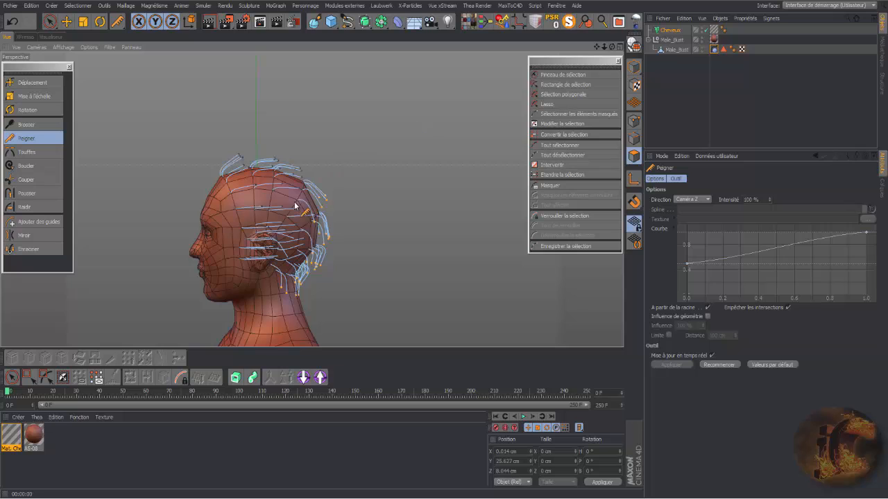
pyautogui.click(210, 21)
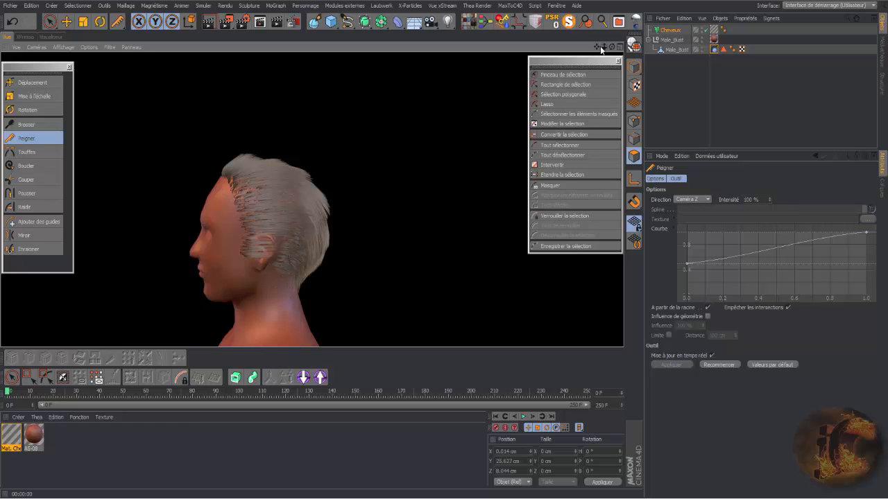
pyautogui.moveTo(611, 46); pyautogui.dragTo(503, 274)
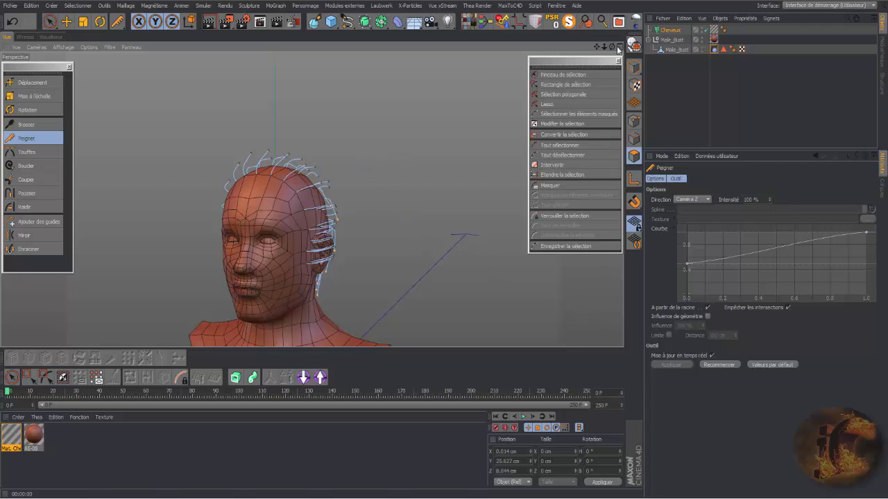
pyautogui.moveTo(614, 48); pyautogui.dragTo(614, 118)
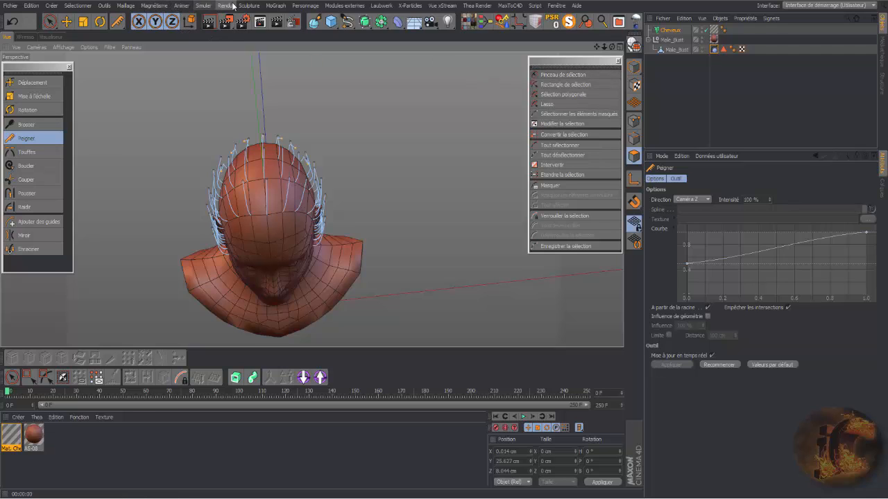
# Detach the hair options palette, place it beside the selection palette, and open the progressive selection manager.
pyautogui.click(203, 6)
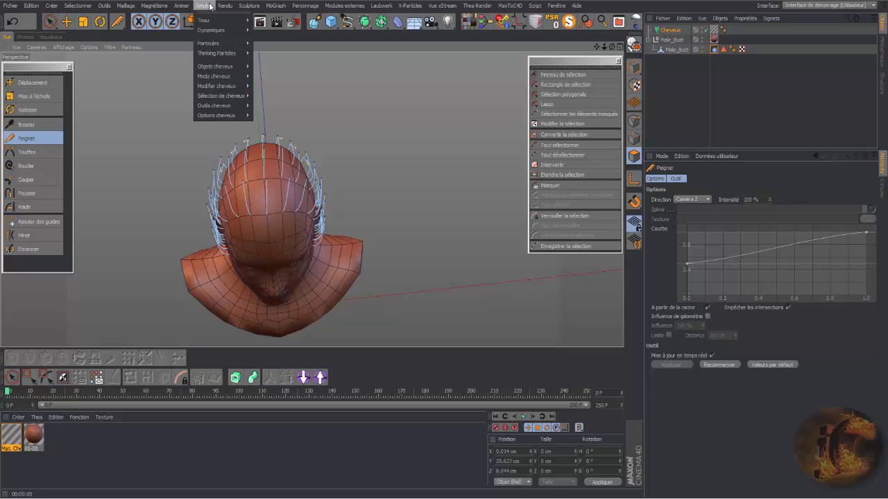
pyautogui.moveTo(219, 76)
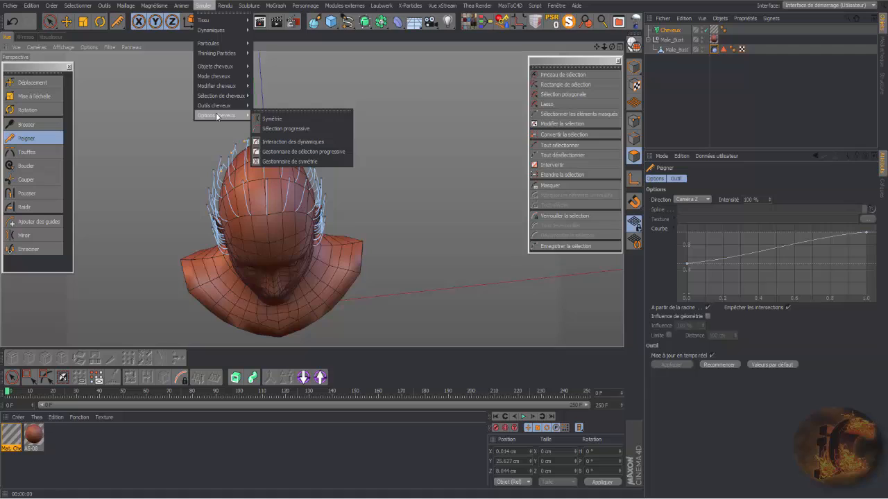
pyautogui.click(294, 110)
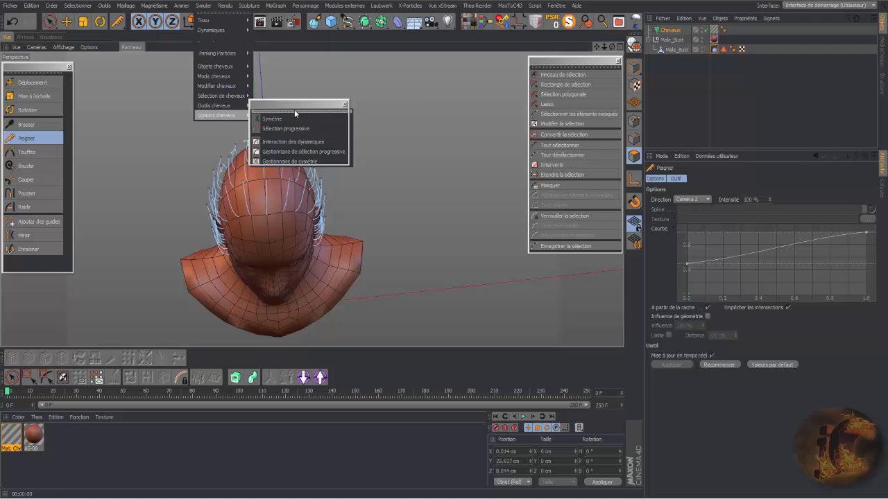
pyautogui.moveTo(447, 88); pyautogui.dragTo(456, 67)
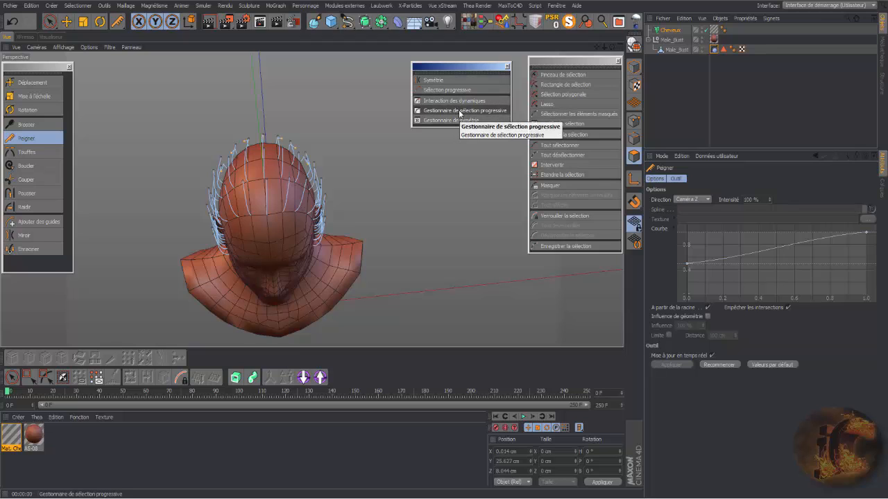
pyautogui.click(459, 111)
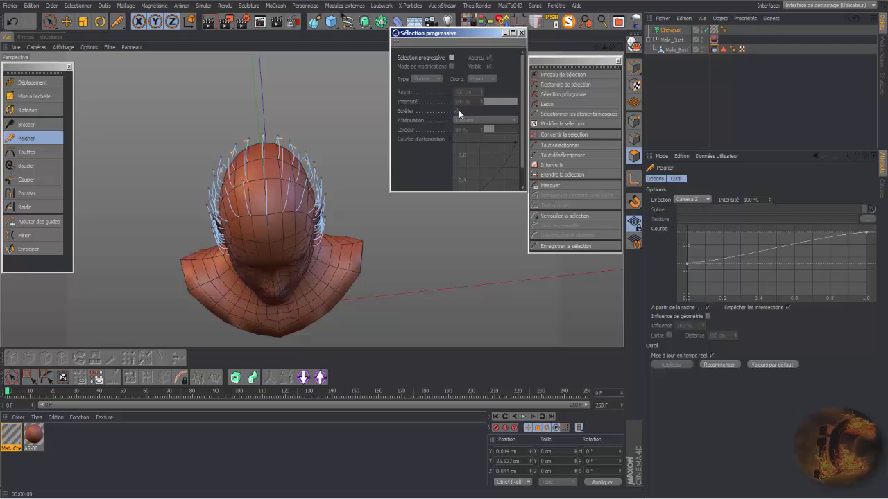
# Enable progressive selection, activate the selection brush, and set the progressive selection radius to 28 cm and intensity to 55 %.
pyautogui.click(451, 58)
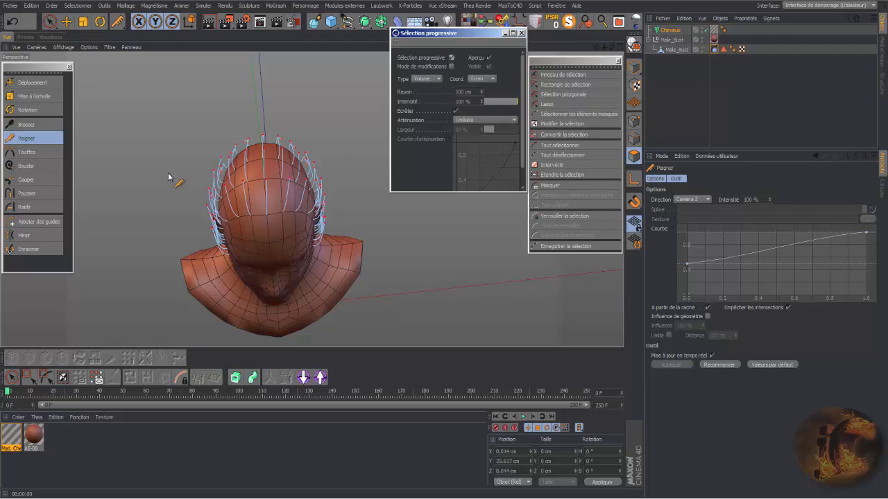
pyautogui.click(544, 76)
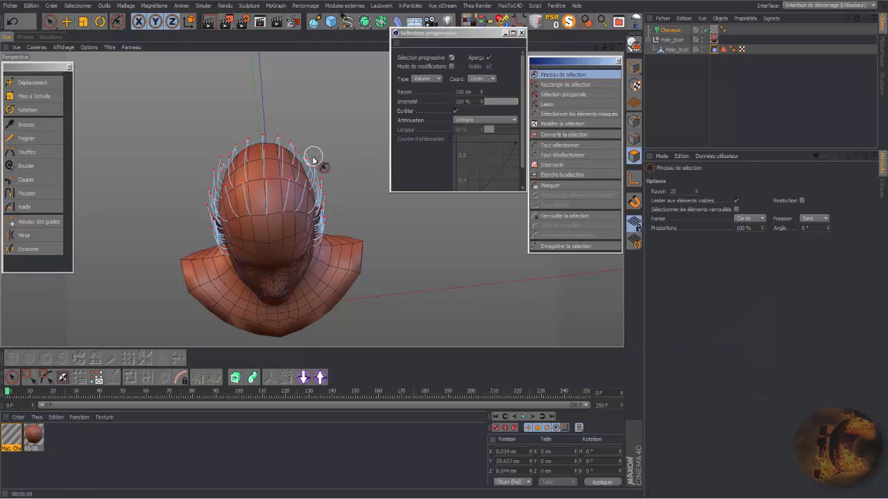
pyautogui.click(481, 93)
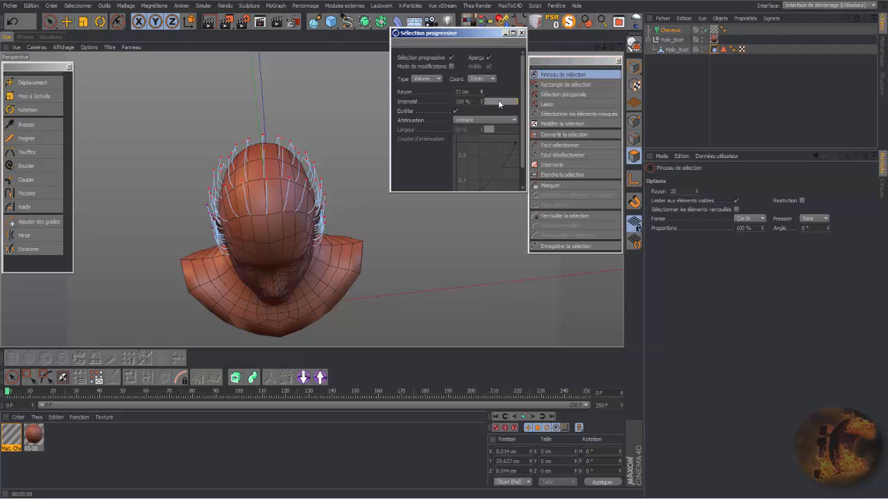
pyautogui.click(516, 102)
pyautogui.moveTo(611, 48)
pyautogui.mouseDown()
pyautogui.moveTo(503, 28)
pyautogui.moveTo(610, 63)
pyautogui.moveTo(608, 43)
pyautogui.moveTo(605, 55)
pyautogui.mouseUp()
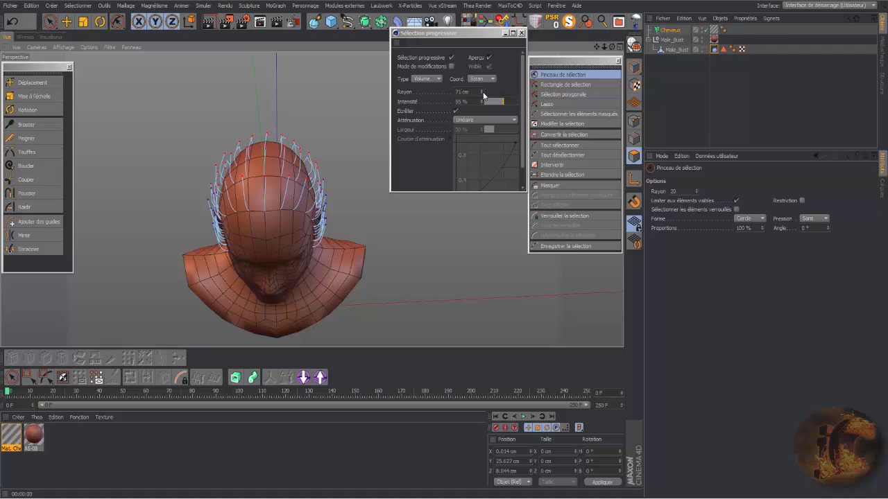
pyautogui.moveTo(482, 91); pyautogui.dragTo(483, 96)
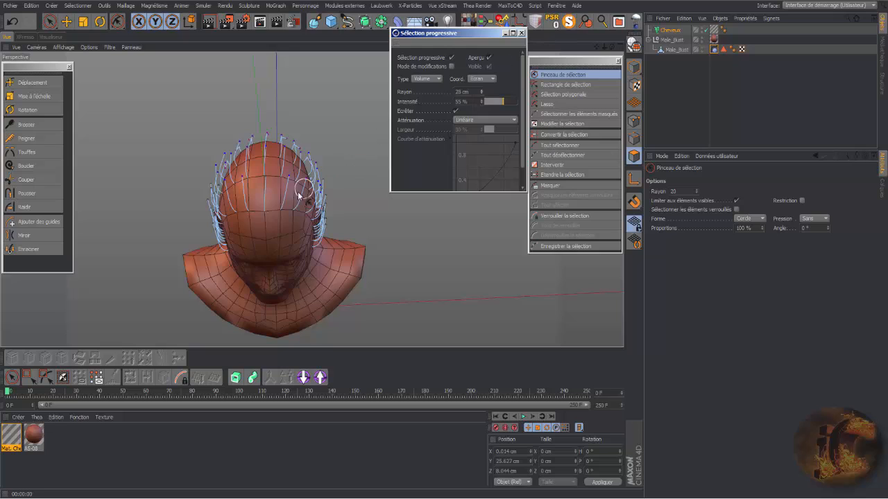
# Brush over guide tips on top of the head to test the falloff, and set the progressive selection intensity to 100 %.
pyautogui.moveTo(285, 207)
pyautogui.mouseDown()
pyautogui.moveTo(288, 145)
pyautogui.moveTo(293, 199)
pyautogui.moveTo(291, 188)
pyautogui.mouseUp()
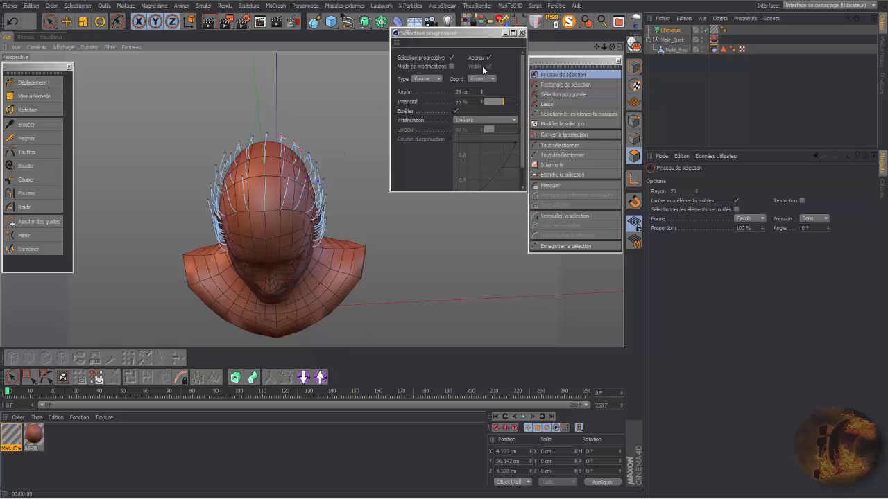
pyautogui.moveTo(611, 49); pyautogui.dragTo(311, 200)
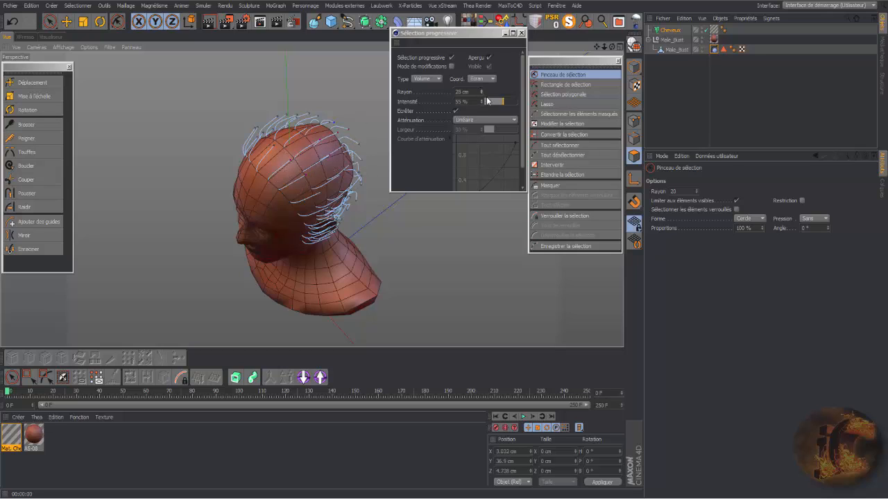
pyautogui.moveTo(502, 102); pyautogui.dragTo(520, 102)
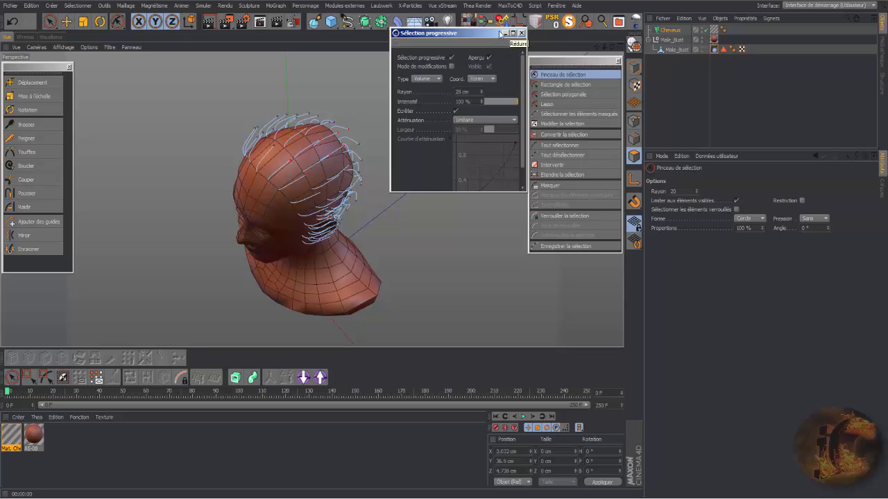
# Move the progressive selection manager off the head and deselect the guide tips at the back of the head with the brush.
pyautogui.moveTo(492, 35); pyautogui.dragTo(125, 233)
pyautogui.moveTo(612, 46); pyautogui.dragTo(688, 119)
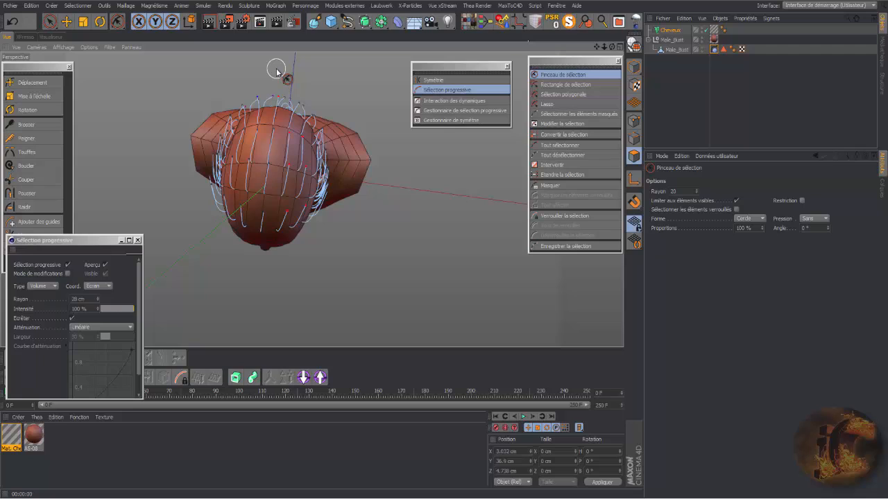
pyautogui.keyDown('ctrl'); pyautogui.click(277, 94); pyautogui.keyUp('ctrl')
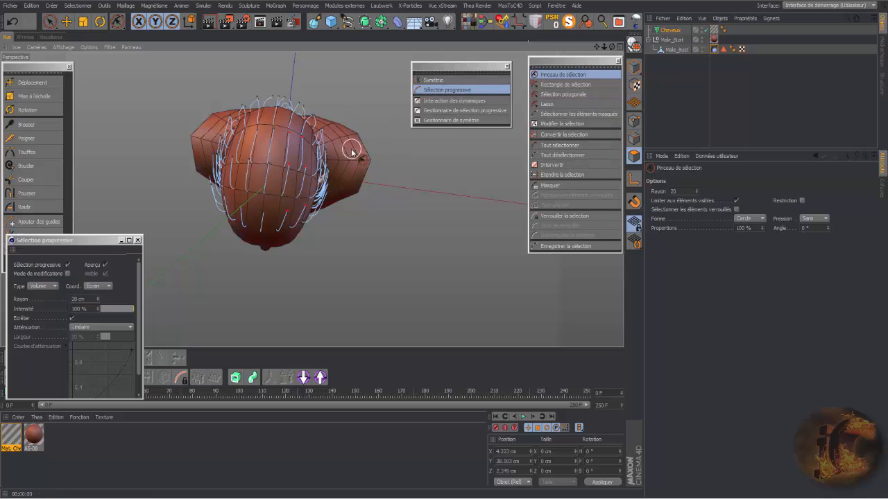
pyautogui.moveTo(611, 47); pyautogui.dragTo(311, 199)
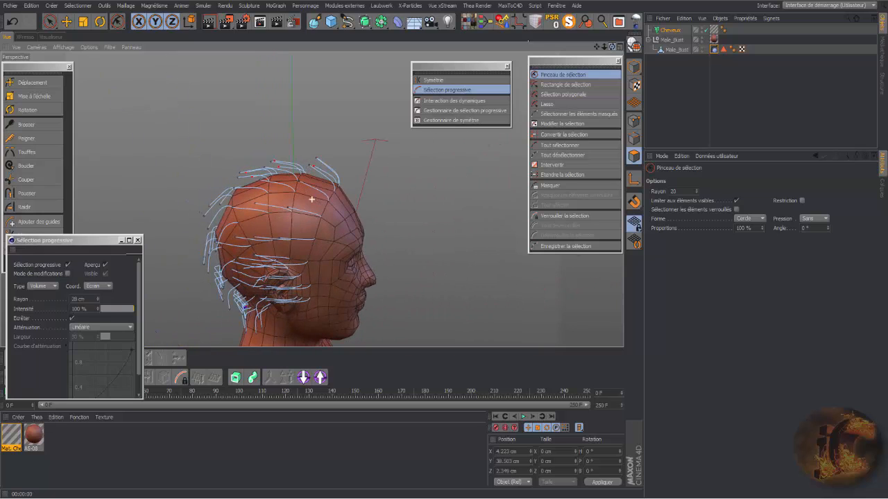
# Comb the selected top guides along Caméra Z at 100 % intensity in profile, and repeat the combing from a three-quarter view.
pyautogui.click(27, 138)
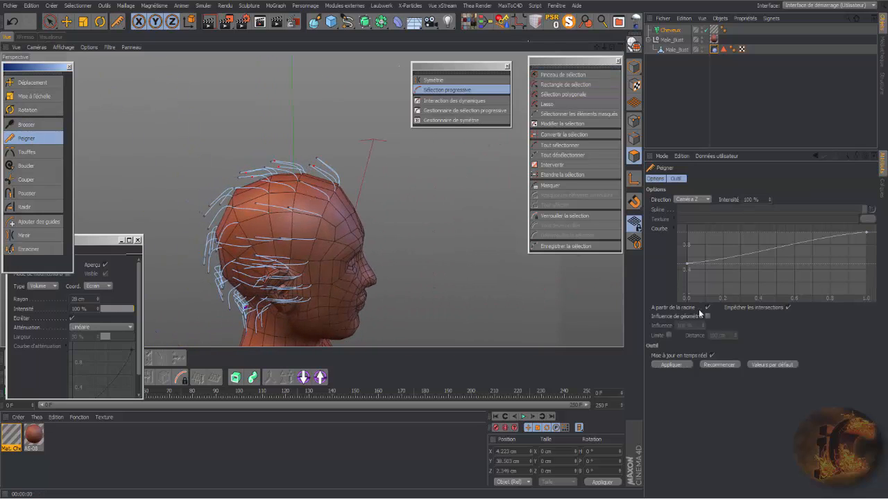
pyautogui.click(670, 365)
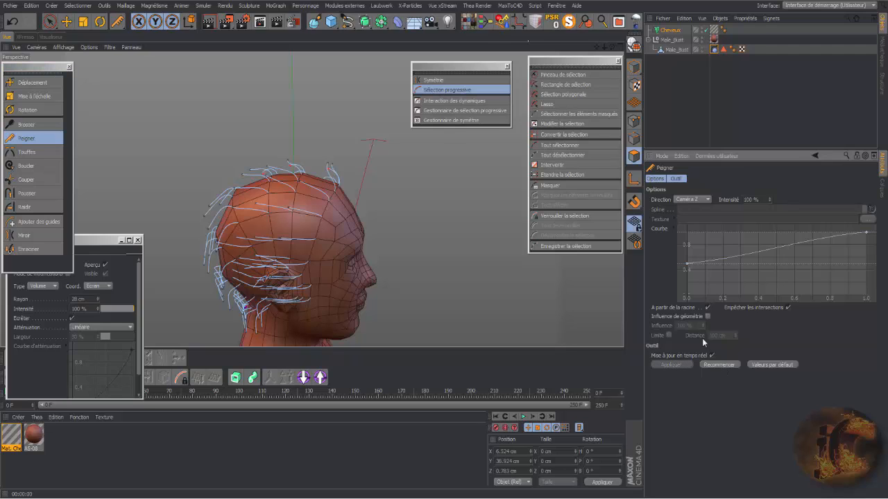
pyautogui.moveTo(613, 46); pyautogui.dragTo(562, 50)
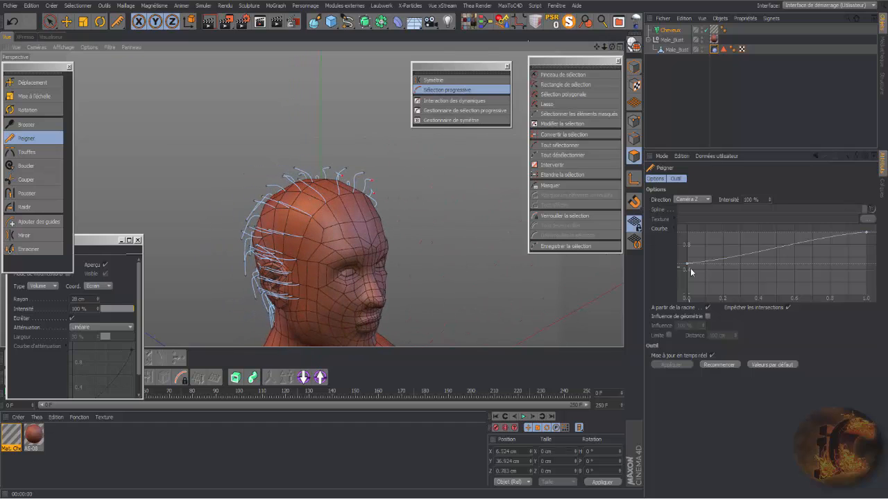
pyautogui.click(727, 365)
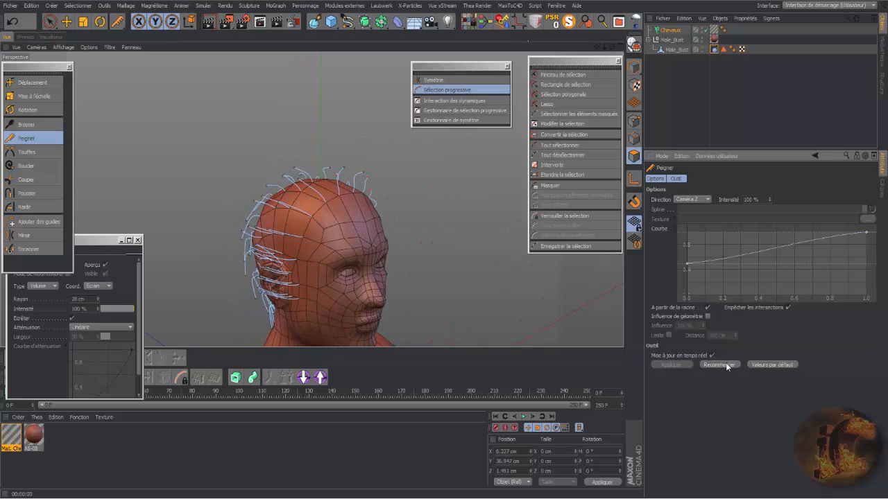
pyautogui.click(727, 367)
pyautogui.click(727, 367)
# Repeat the Caméra Z combing of the selected guides once from above and once from the front.
pyautogui.moveTo(612, 47); pyautogui.dragTo(634, 229)
pyautogui.click(734, 366)
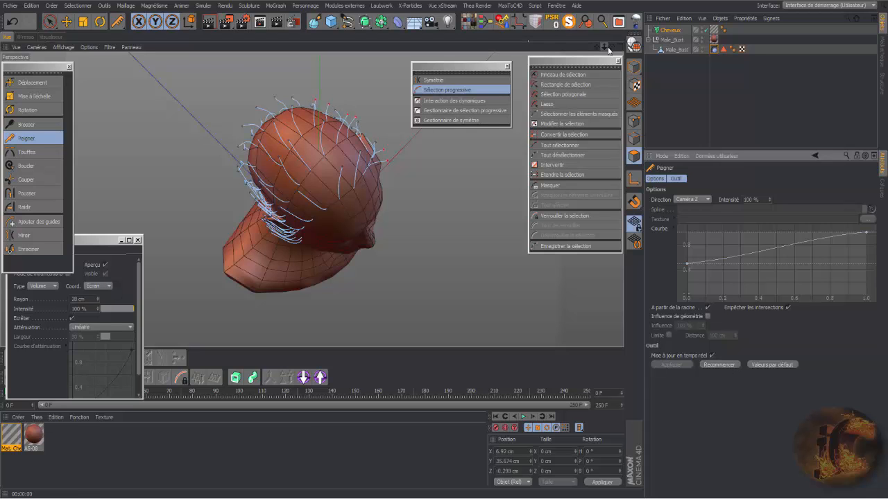
pyautogui.moveTo(612, 47); pyautogui.dragTo(500, 24)
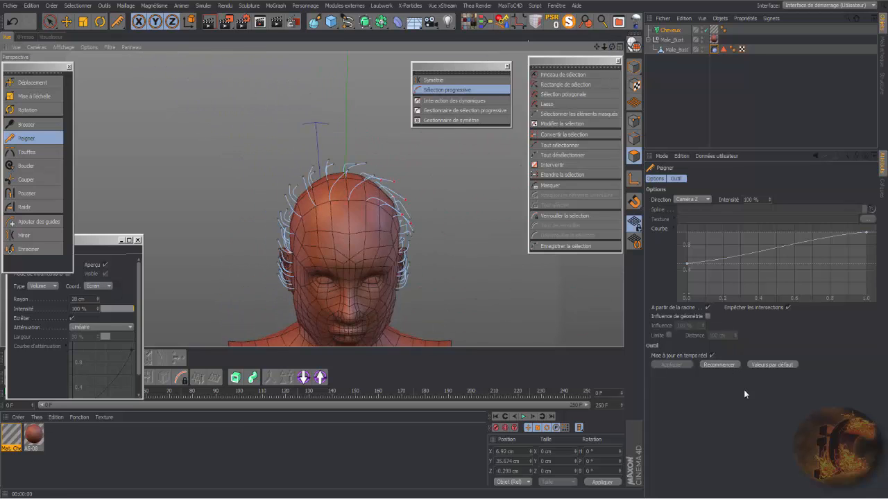
pyautogui.click(729, 366)
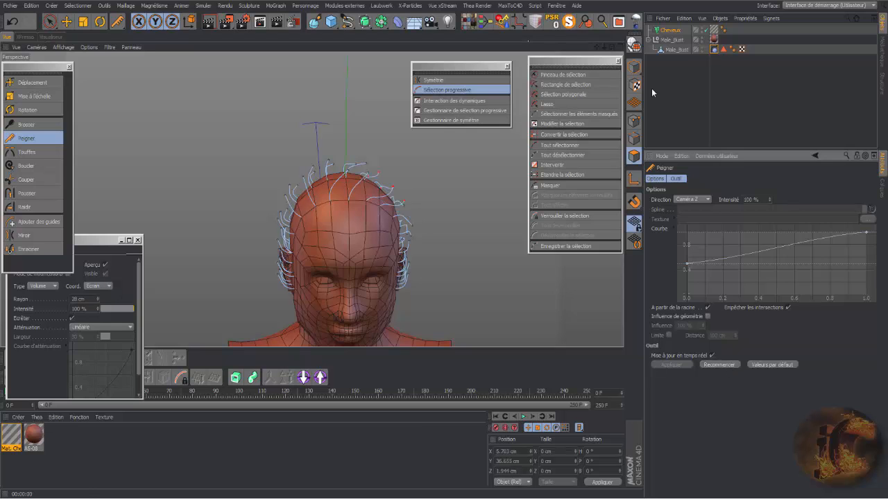
# Render the bust in the viewport from three-quarter and front views to check the combed hair.
pyautogui.moveTo(611, 47); pyautogui.dragTo(535, 46)
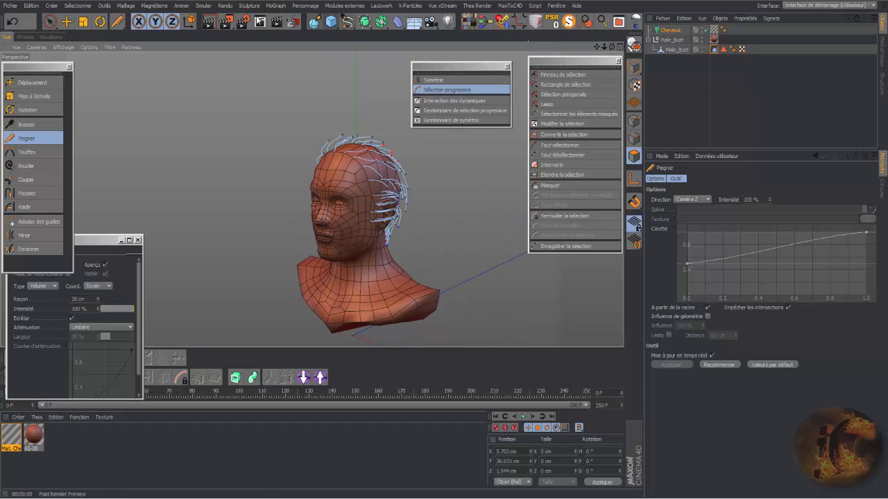
pyautogui.click(224, 22)
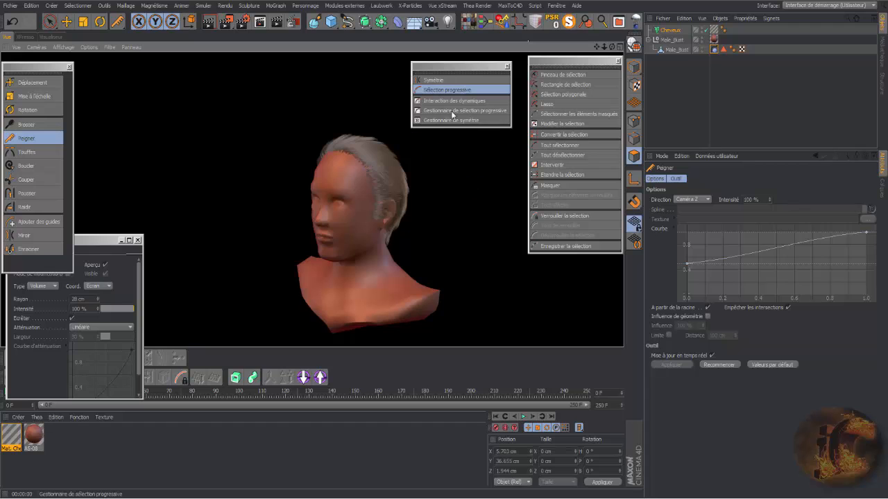
pyautogui.moveTo(612, 47); pyautogui.dragTo(663, 49)
pyautogui.click(208, 22)
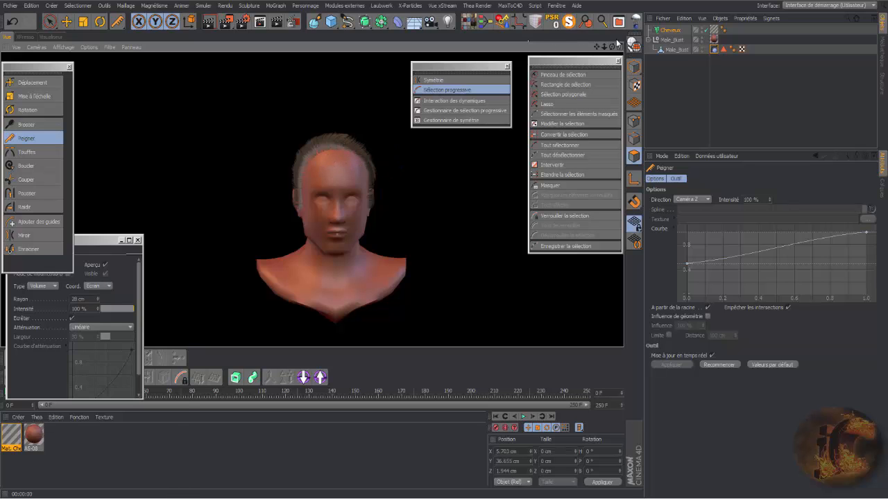
pyautogui.moveTo(611, 47); pyautogui.dragTo(567, 49)
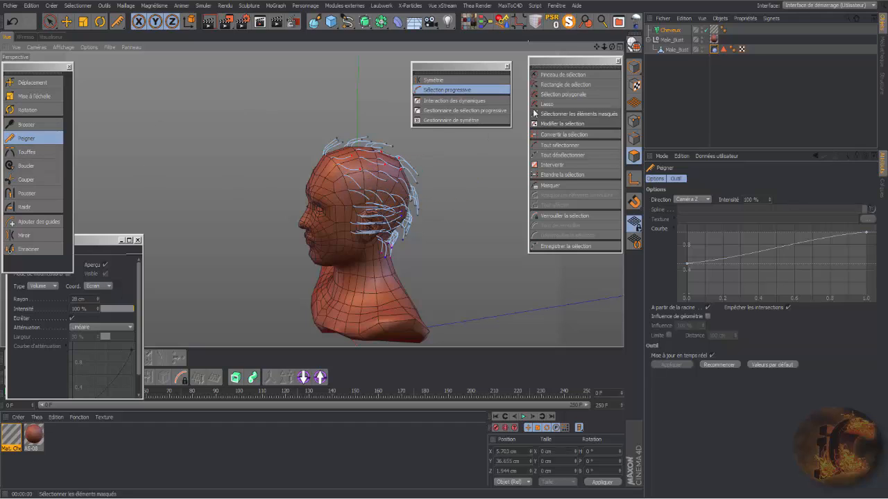
# Look at the Touffes tool options, and regrow the guides of the Cheveux object to reset their styling.
pyautogui.click(673, 30)
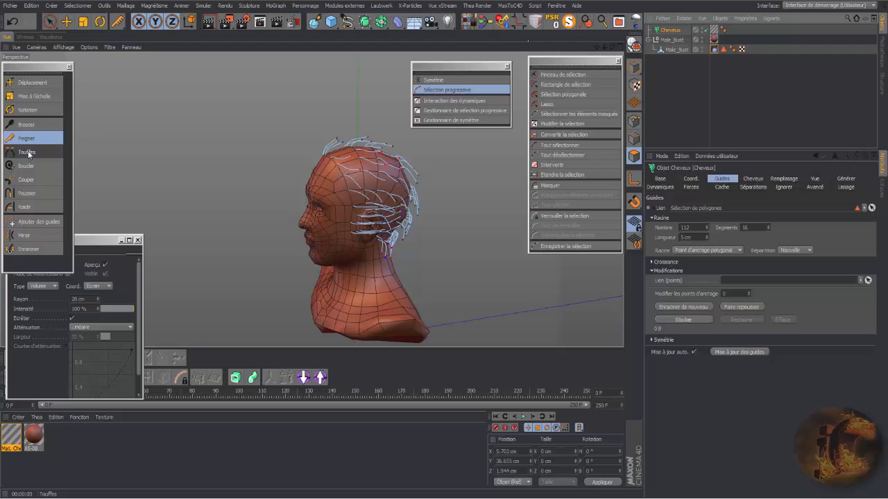
pyautogui.click(29, 153)
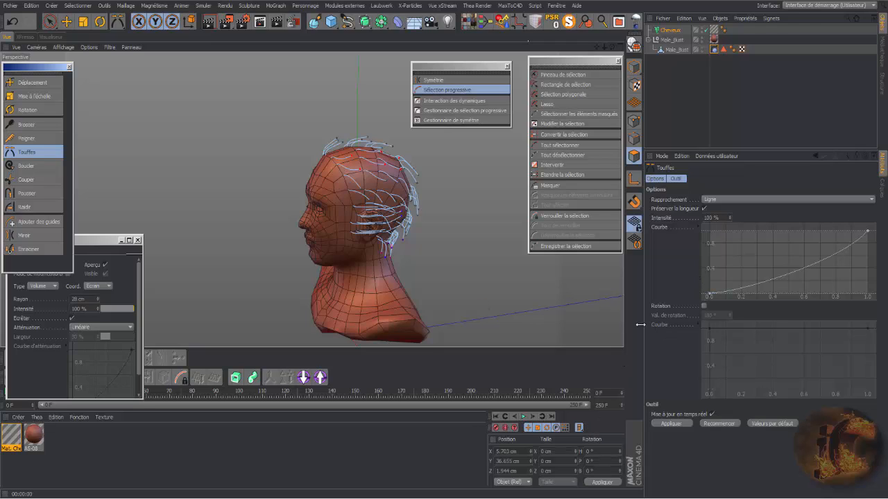
pyautogui.click(636, 228)
pyautogui.click(669, 30)
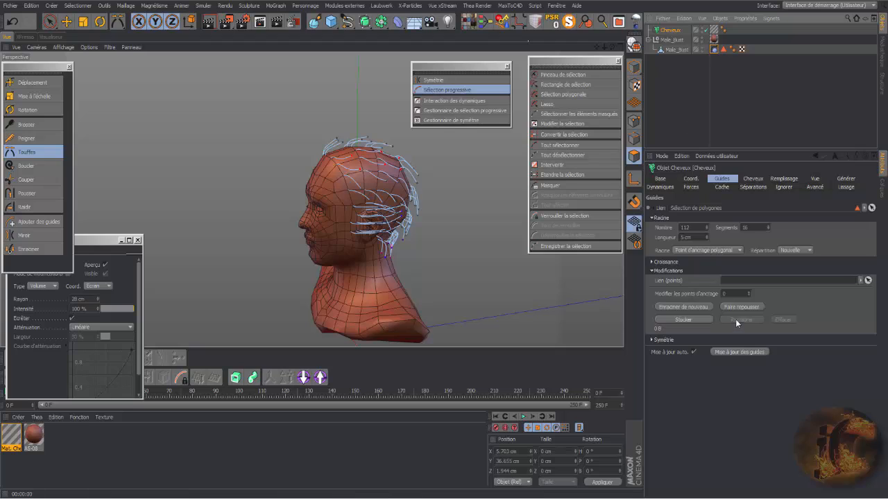
pyautogui.click(744, 308)
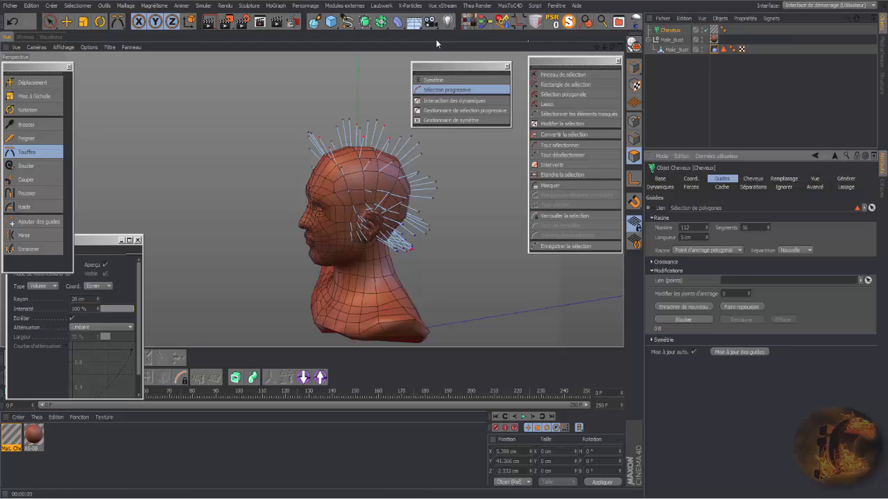
# Test the selection brush on the guides at the back of the crown, and turn off progressive selection in its manager.
pyautogui.click(139, 240)
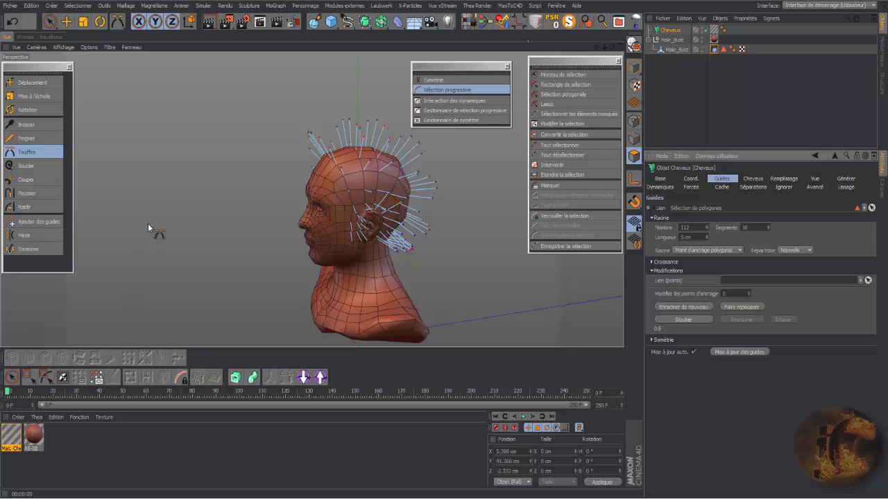
pyautogui.click(559, 76)
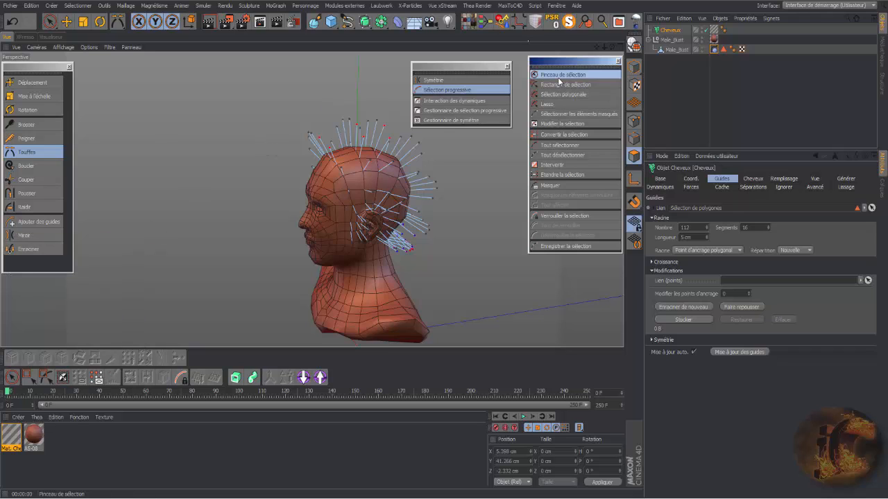
pyautogui.click(259, 137)
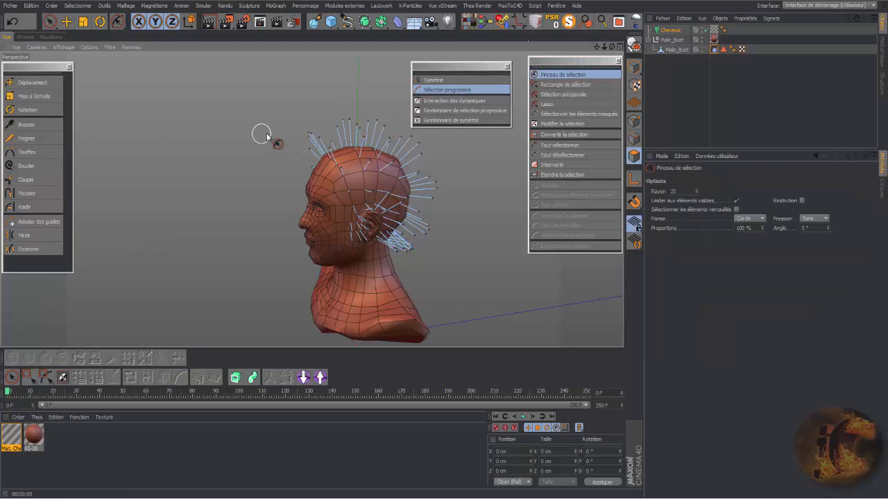
pyautogui.click(409, 150)
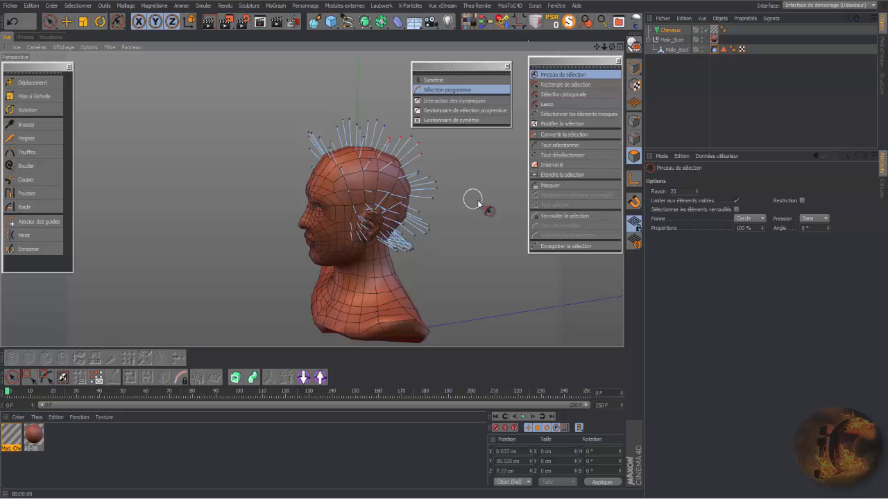
pyautogui.click(443, 113)
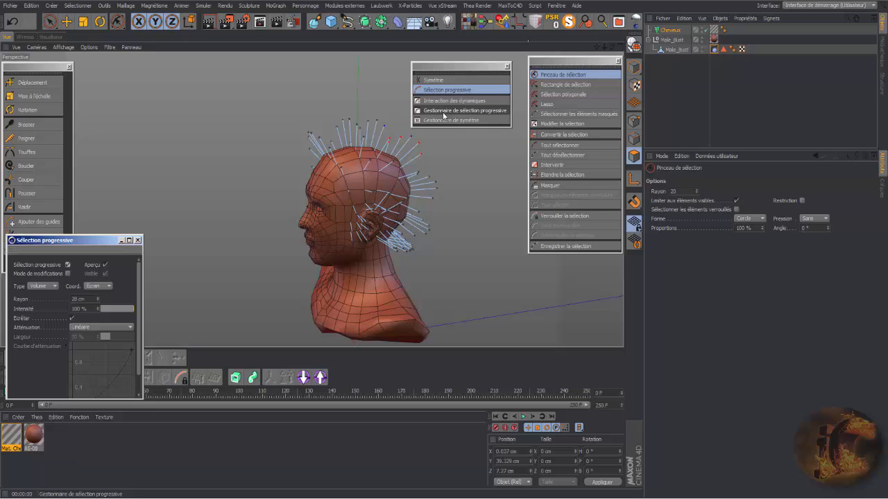
pyautogui.click(67, 264)
pyautogui.click(137, 240)
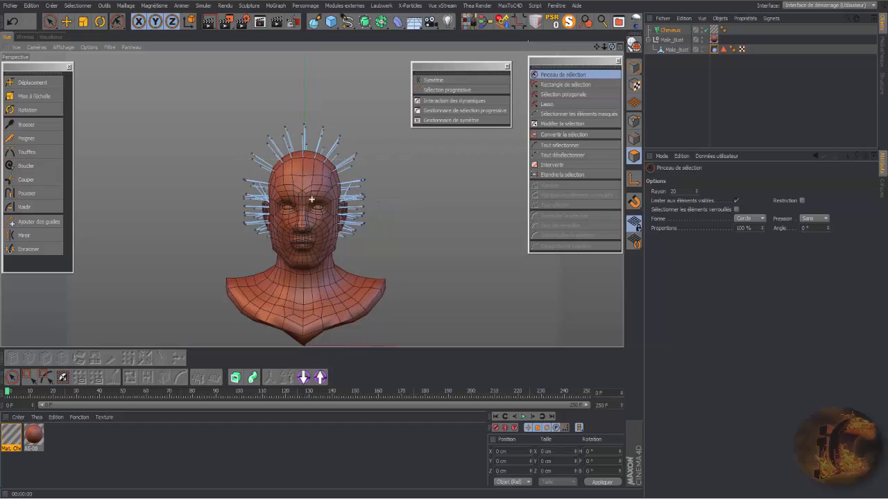
# Set the length of the Cheveux object's guides to 10 cm and activate the Touffes tool.
pyautogui.click(670, 31)
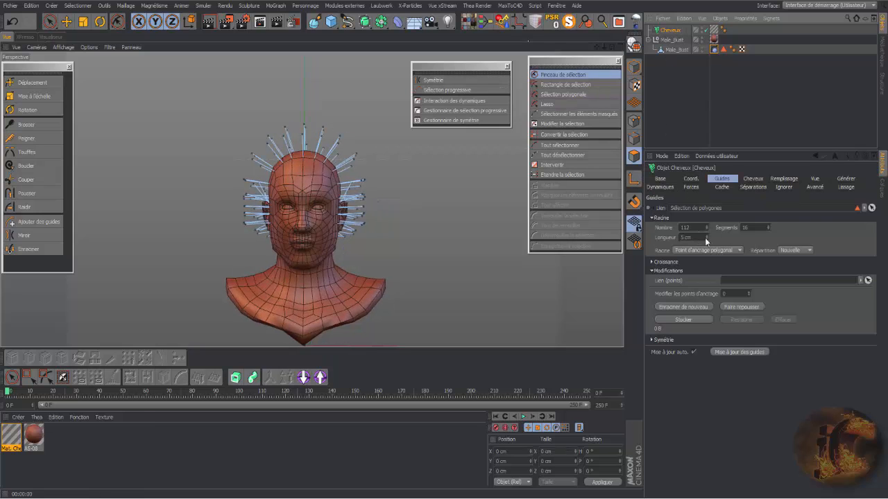
pyautogui.moveTo(707, 235); pyautogui.dragTo(707, 221)
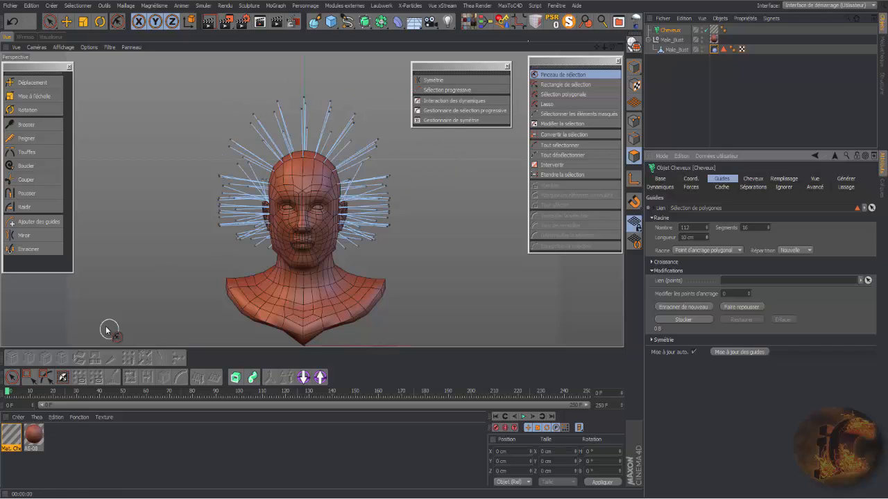
pyautogui.click(33, 154)
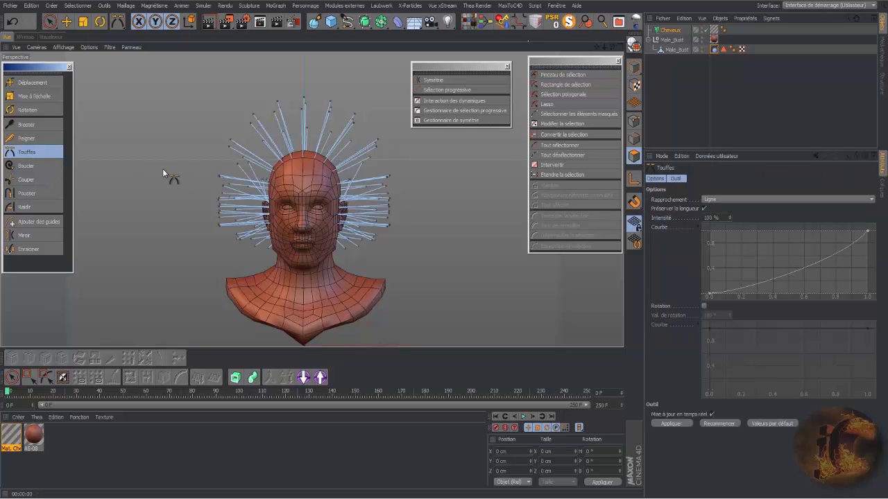
# Clump the hair guides with the Touffes tool in Ligne mode and set the intensity to -38 %.
pyautogui.moveTo(163, 170); pyautogui.dragTo(311, 170)
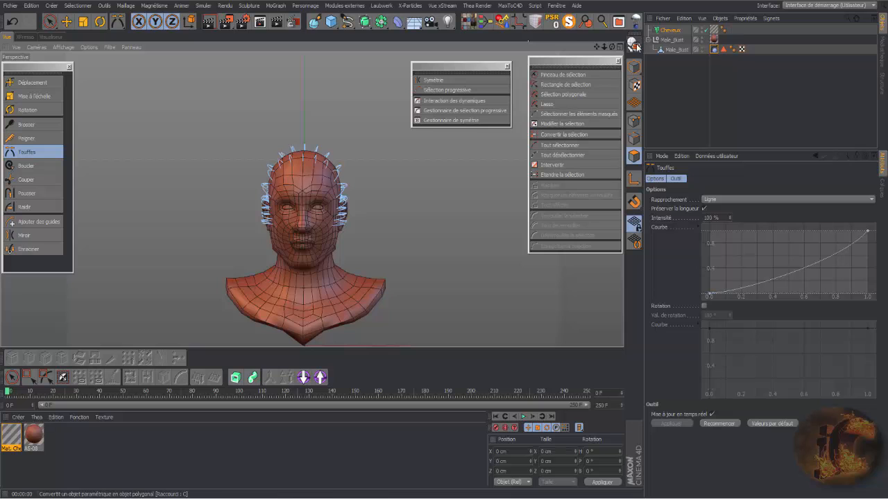
pyautogui.moveTo(612, 47)
pyautogui.mouseDown()
pyautogui.moveTo(312, 199)
pyautogui.moveTo(555, 50)
pyautogui.moveTo(520, 51)
pyautogui.moveTo(612, 47)
pyautogui.mouseUp()
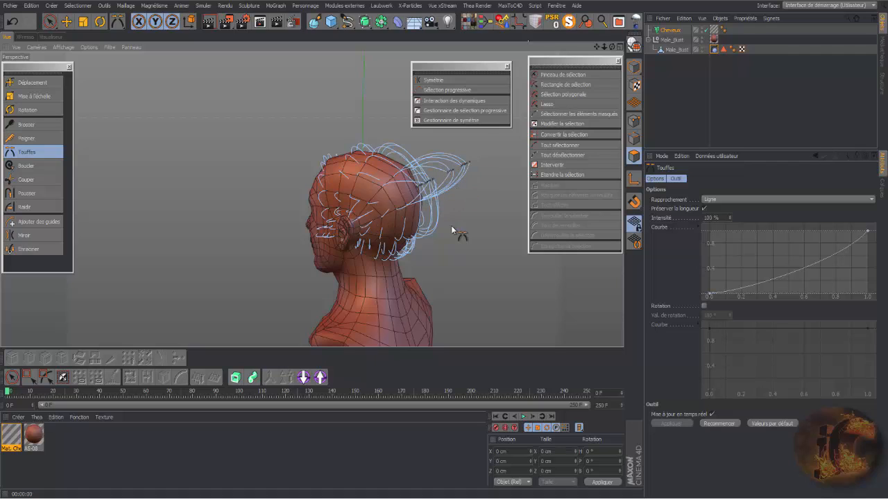
pyautogui.moveTo(451, 227); pyautogui.dragTo(399, 227)
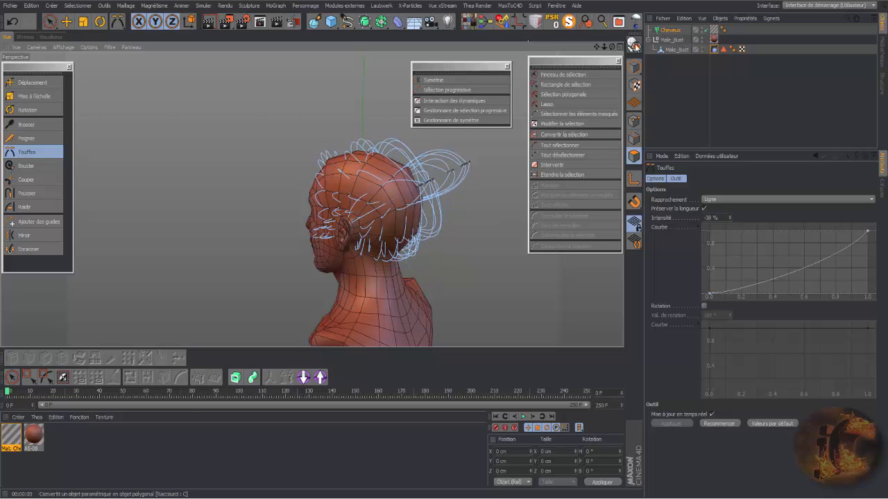
pyautogui.moveTo(612, 46); pyautogui.dragTo(701, 44)
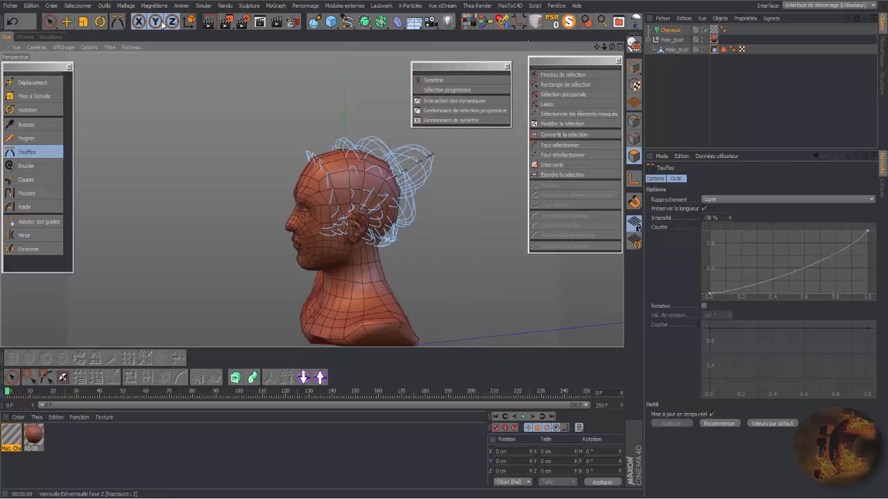
# Render the clumped hair in the viewport from the side, and reselect the Cheveux object to return to its guides.
pyautogui.click(209, 21)
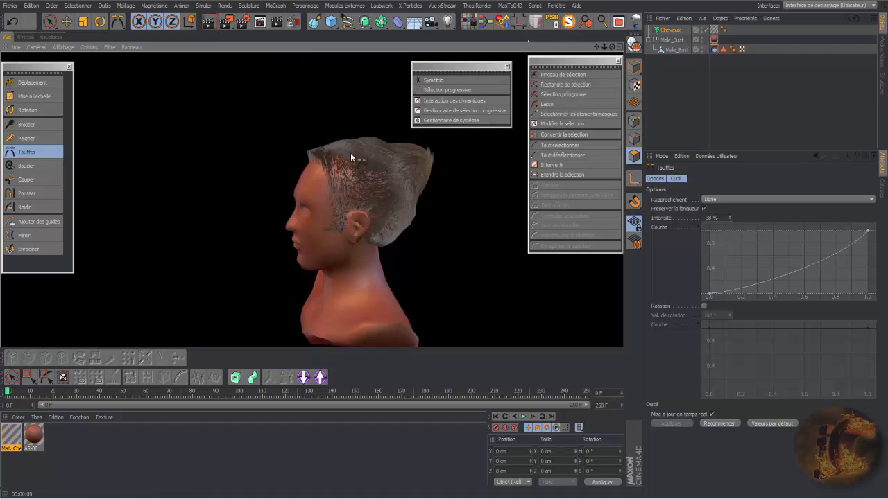
pyautogui.click(680, 95)
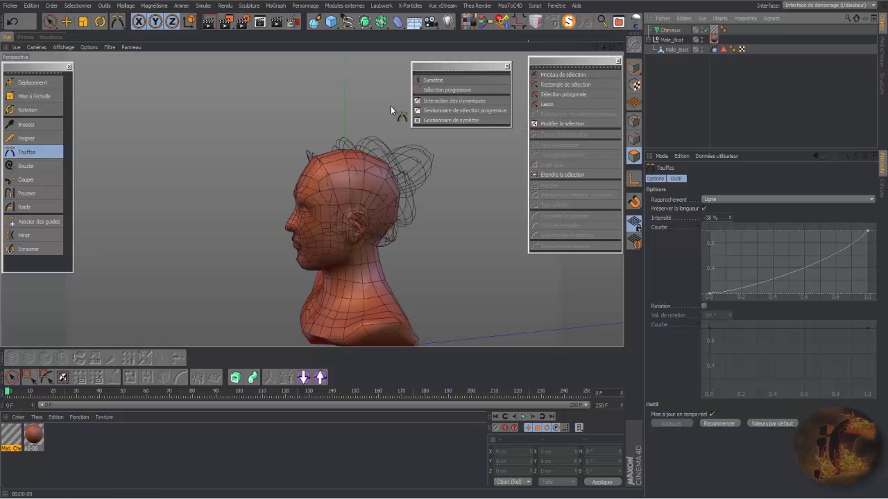
pyautogui.click(669, 30)
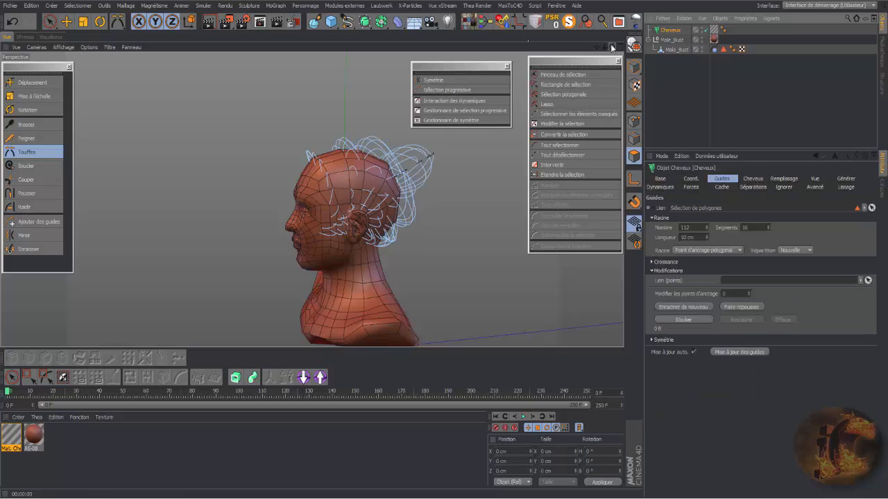
pyautogui.moveTo(612, 48); pyautogui.dragTo(742, 49)
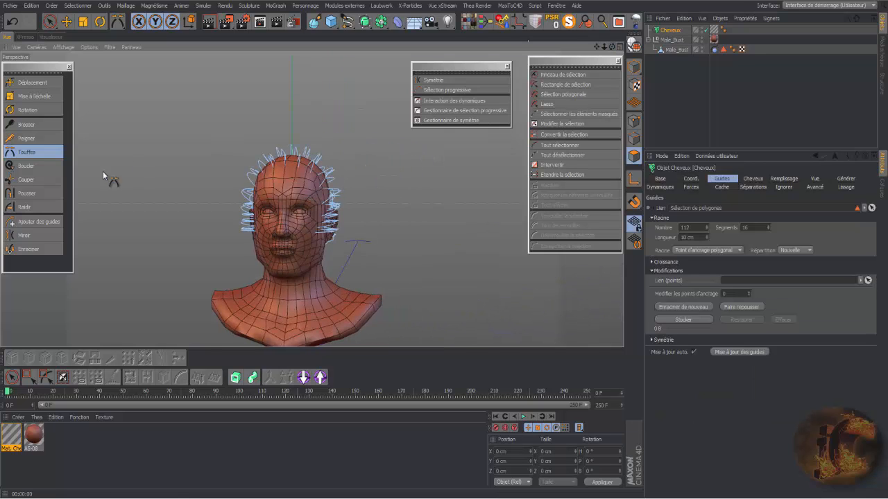
# Push the guides off the head surface with the Pousser tool at a distance of 1 cm and inspect the side.
pyautogui.click(36, 193)
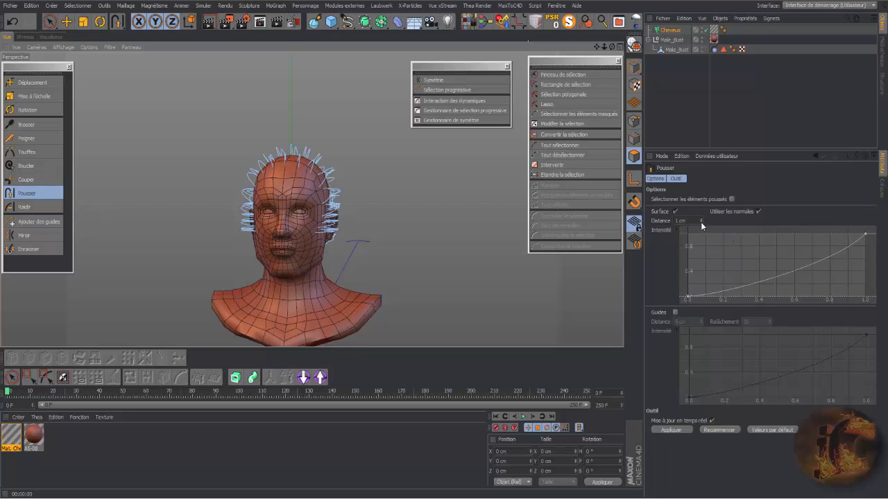
pyautogui.click(669, 430)
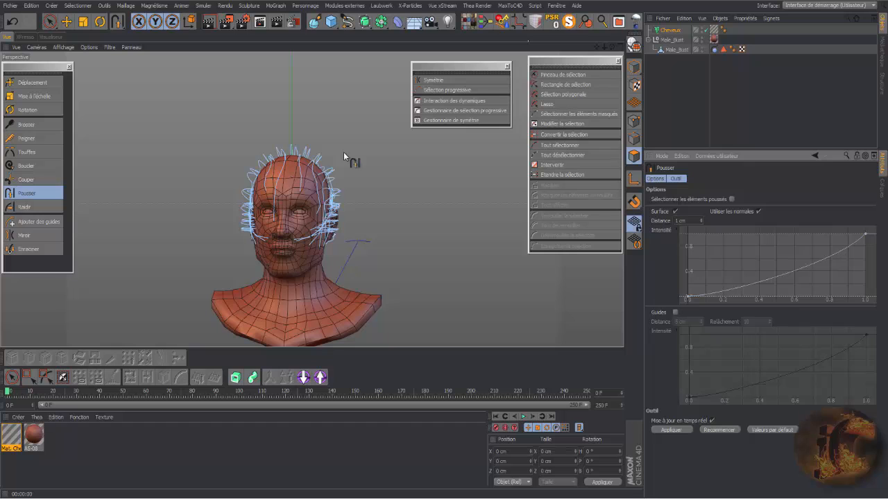
pyautogui.moveTo(614, 49); pyautogui.dragTo(414, 171)
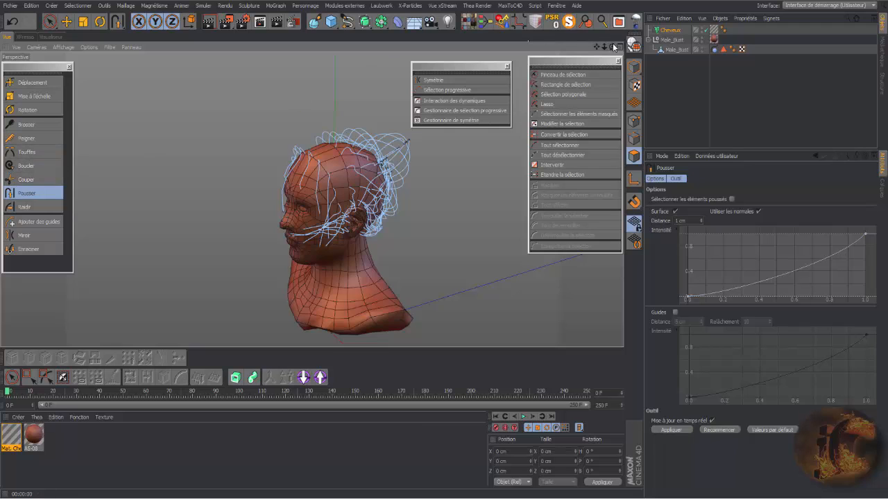
pyautogui.moveTo(614, 47); pyautogui.dragTo(687, 48)
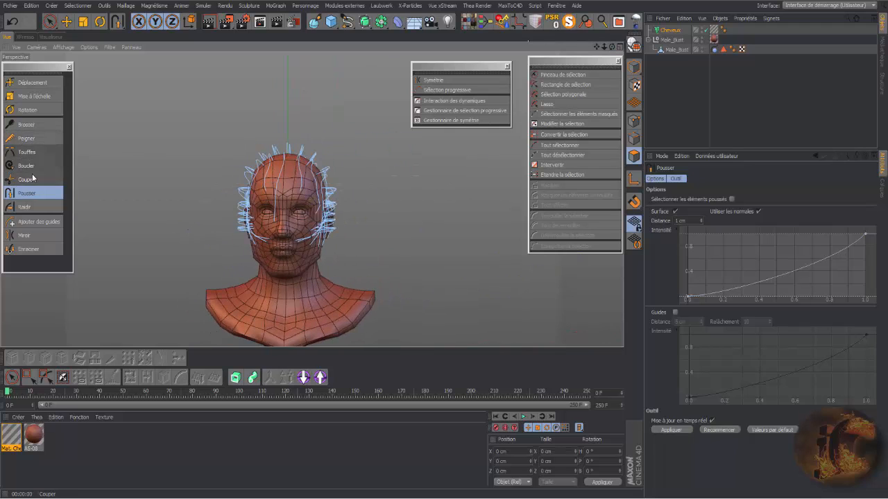
# Apply the Touffes tool to the guides again and raise its intensity to 100 %.
pyautogui.click(27, 154)
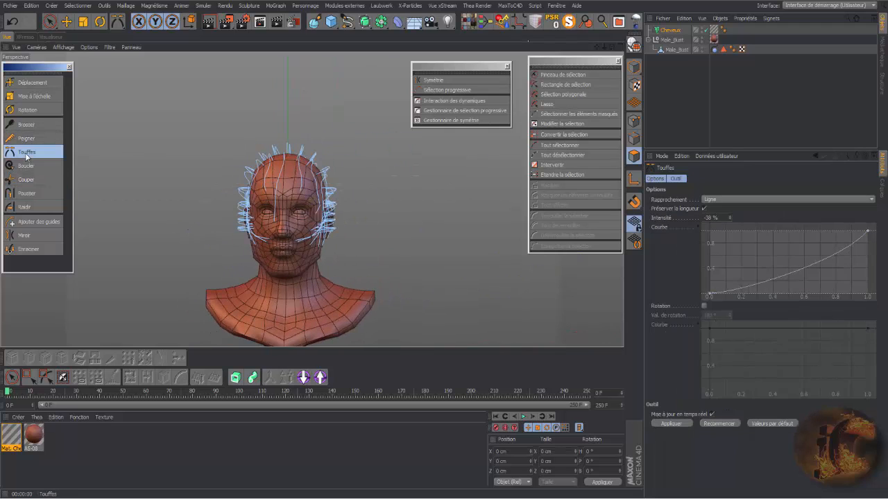
pyautogui.click(678, 424)
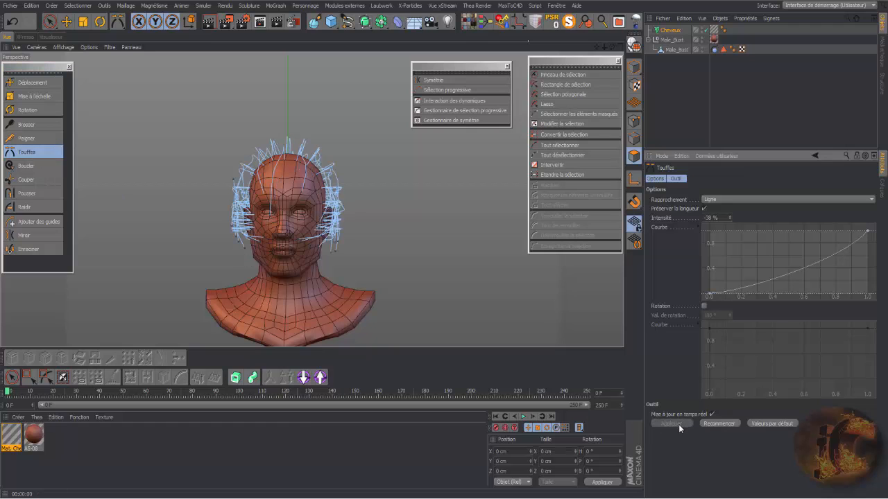
pyautogui.moveTo(473, 296); pyautogui.dragTo(568, 297)
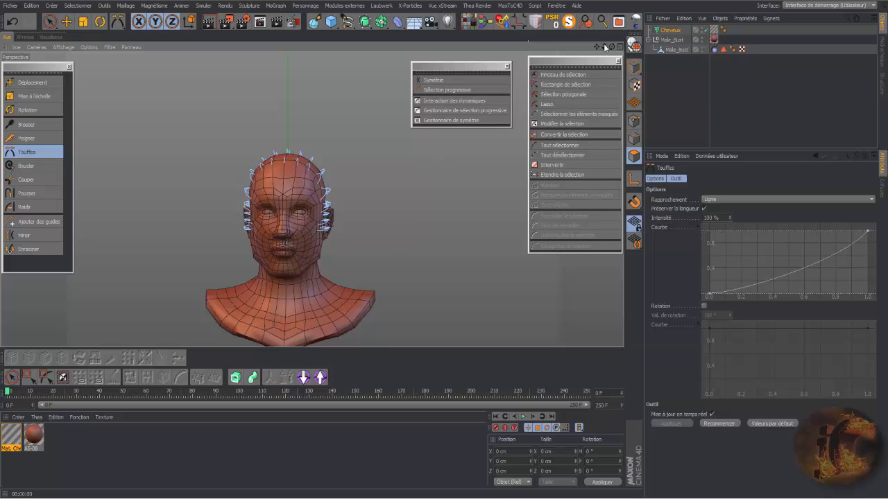
pyautogui.moveTo(611, 46); pyautogui.dragTo(535, 54)
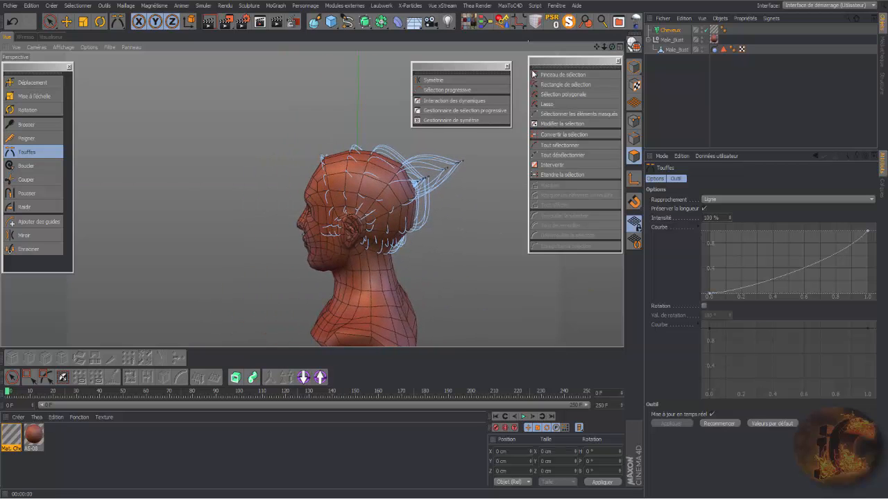
# Push the newly clumped guides off the head surface again with the Pousser tool, using only the surface option.
pyautogui.click(26, 193)
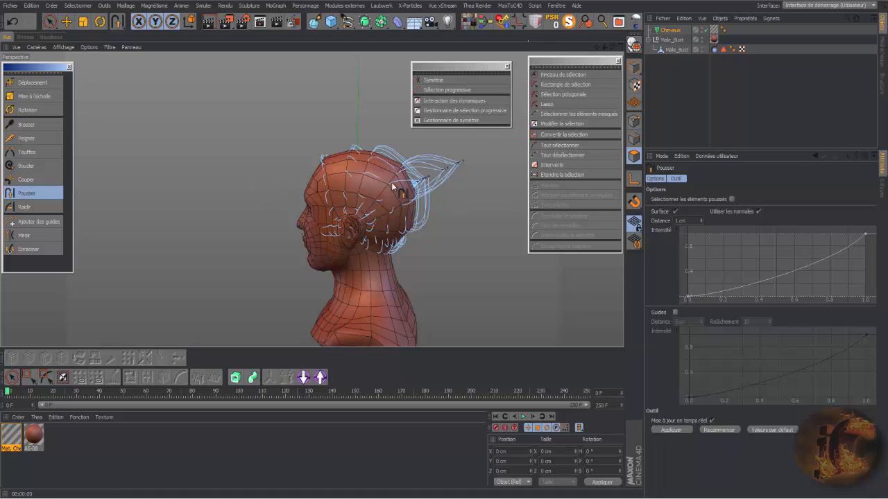
pyautogui.click(674, 313)
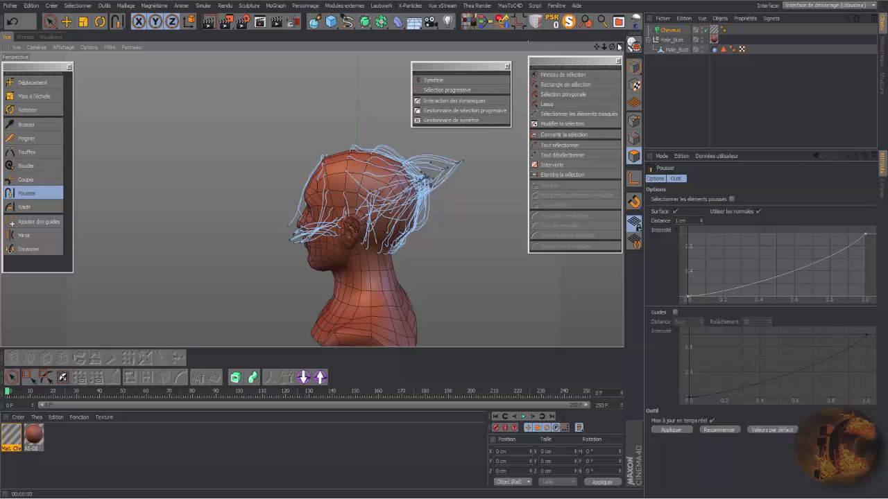
pyautogui.moveTo(612, 47); pyautogui.dragTo(701, 47)
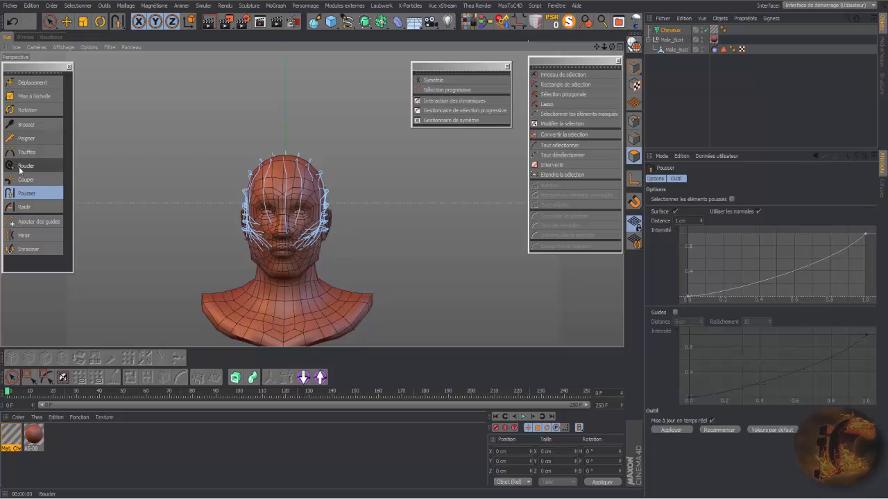
# Brush the guides that cover the face outward on both sides and upward over the forehead with the Brosser tool.
pyautogui.click(25, 124)
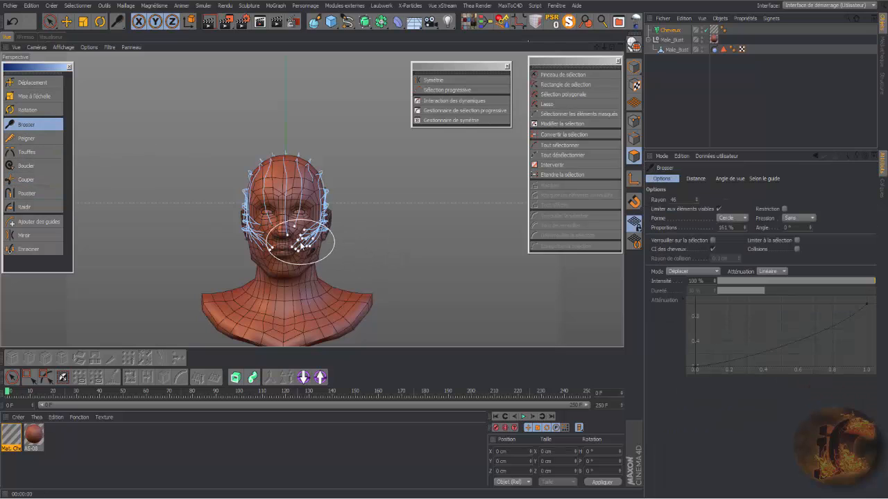
pyautogui.moveTo(305, 241); pyautogui.dragTo(351, 173)
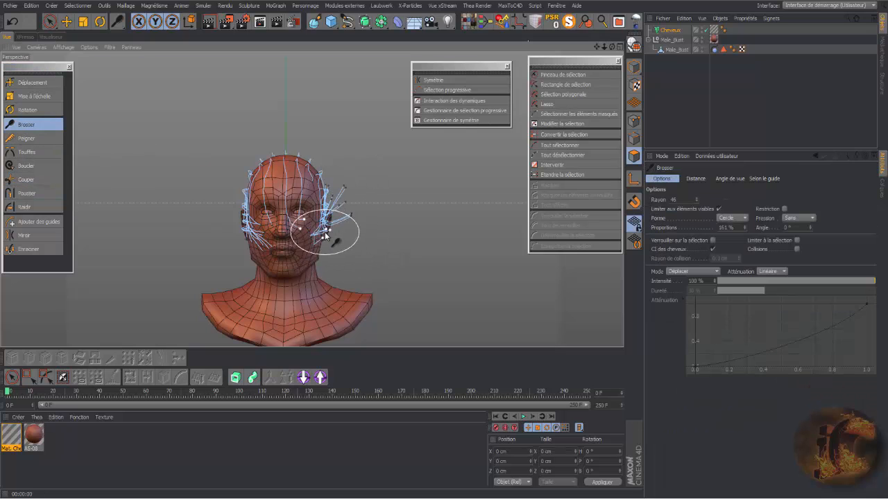
pyautogui.moveTo(302, 229); pyautogui.dragTo(296, 113)
pyautogui.moveTo(298, 175); pyautogui.dragTo(315, 131)
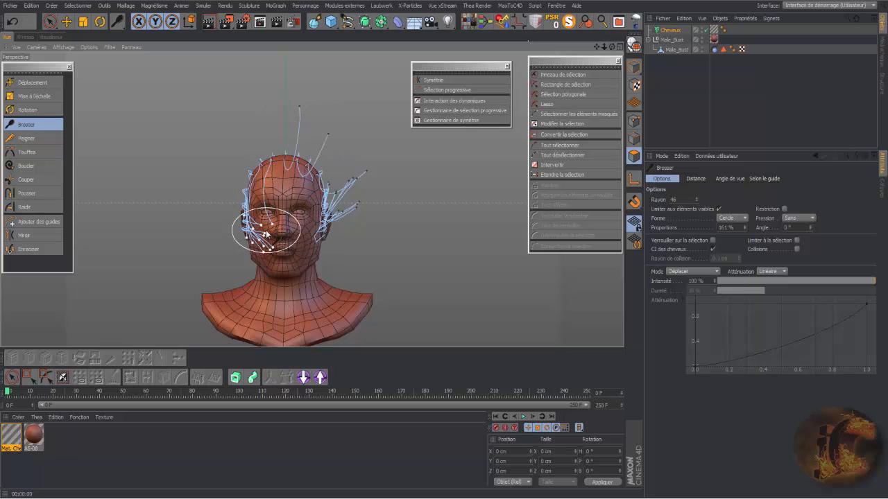
pyautogui.moveTo(262, 232); pyautogui.dragTo(213, 165)
pyautogui.moveTo(272, 249); pyautogui.dragTo(211, 218)
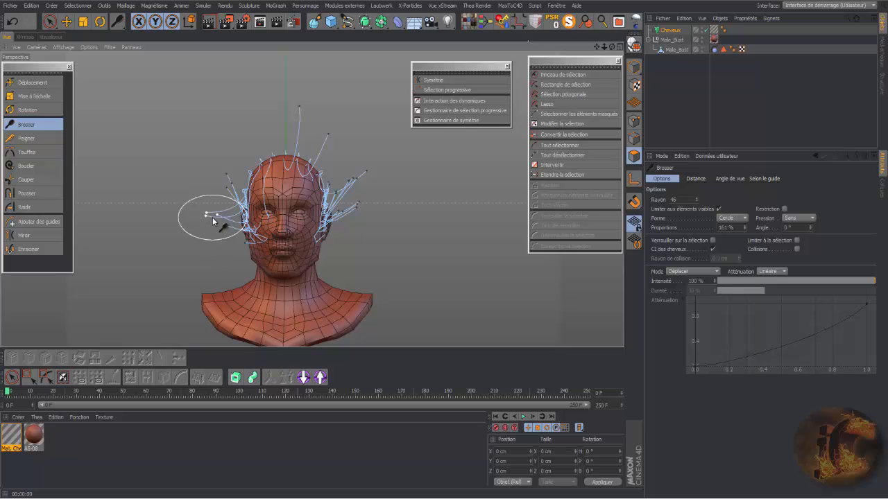
pyautogui.moveTo(268, 219); pyautogui.dragTo(232, 212)
pyautogui.moveTo(261, 246); pyautogui.dragTo(208, 215)
pyautogui.moveTo(263, 214); pyautogui.dragTo(231, 166)
pyautogui.moveTo(255, 247)
pyautogui.mouseDown()
pyautogui.moveTo(218, 204)
pyautogui.moveTo(213, 209)
pyautogui.moveTo(192, 195)
pyautogui.moveTo(215, 158)
pyautogui.mouseUp()
# Brush the forehead and temple guides back toward the crown from the profile view.
pyautogui.moveTo(612, 47); pyautogui.dragTo(708, 49)
pyautogui.moveTo(347, 215)
pyautogui.mouseDown()
pyautogui.moveTo(248, 181)
pyautogui.moveTo(308, 197)
pyautogui.moveTo(290, 168)
pyautogui.mouseUp()
pyautogui.moveTo(333, 196); pyautogui.dragTo(295, 166)
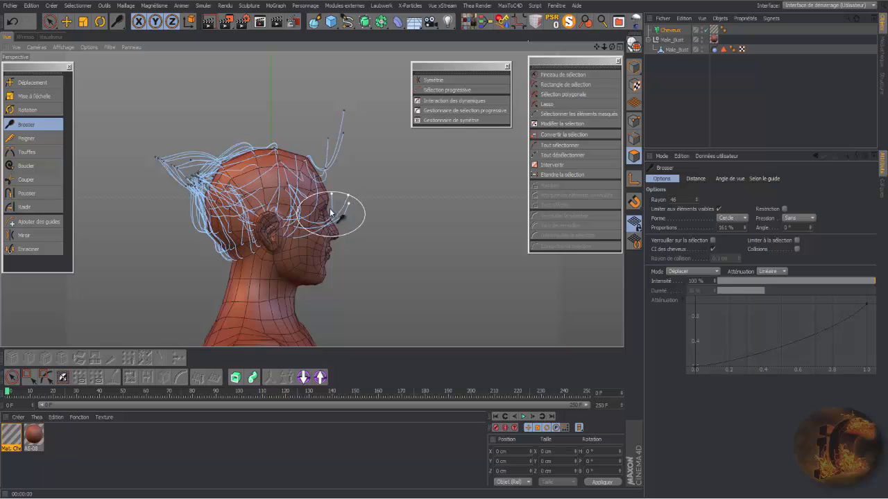
pyautogui.moveTo(333, 213)
pyautogui.mouseDown()
pyautogui.moveTo(314, 161)
pyautogui.moveTo(324, 180)
pyautogui.moveTo(271, 150)
pyautogui.moveTo(274, 164)
pyautogui.moveTo(268, 136)
pyautogui.moveTo(232, 147)
pyautogui.mouseUp()
pyautogui.moveTo(333, 147); pyautogui.dragTo(255, 112)
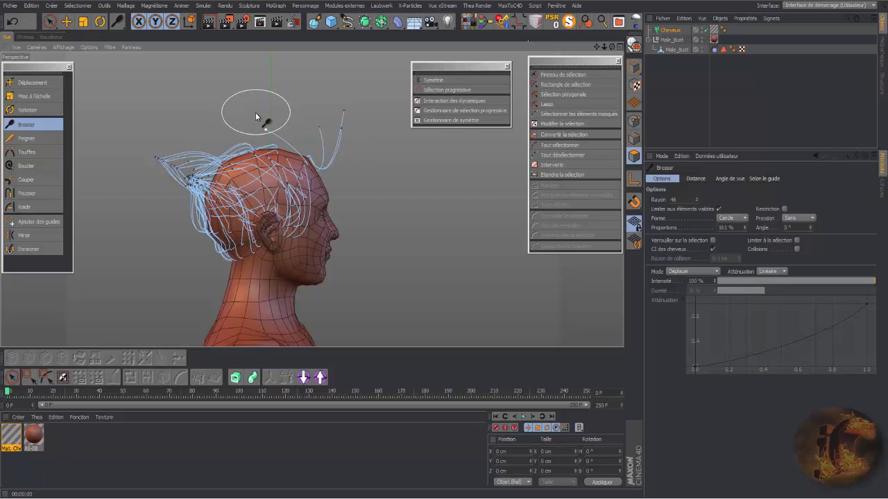
pyautogui.moveTo(323, 125); pyautogui.dragTo(283, 105)
pyautogui.moveTo(356, 127)
pyautogui.mouseDown()
pyautogui.moveTo(282, 121)
pyautogui.moveTo(249, 134)
pyautogui.mouseUp()
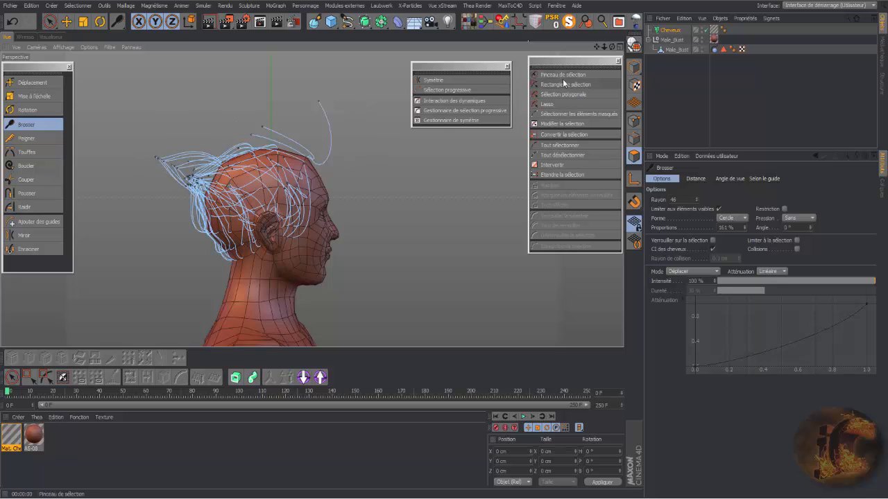
# Brush the stray guides on the opposite side of the head, above and in front of the ear, up and back.
pyautogui.moveTo(612, 47); pyautogui.dragTo(458, 63)
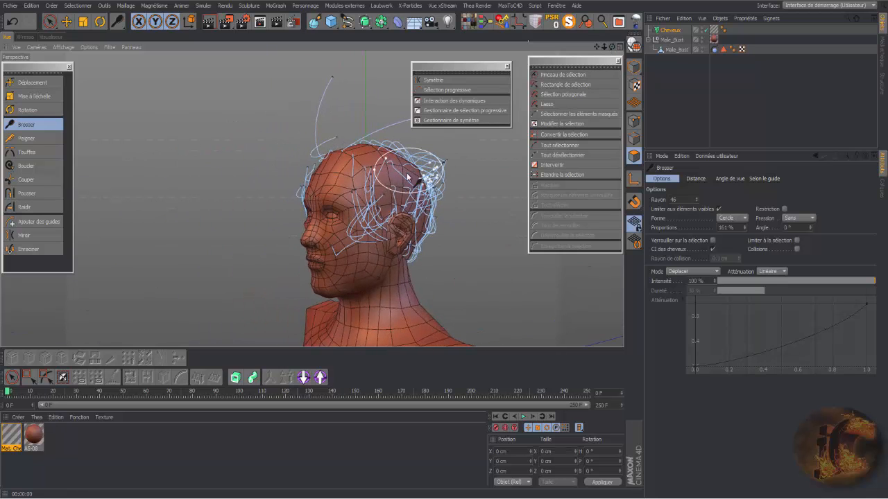
pyautogui.moveTo(408, 178)
pyautogui.mouseDown()
pyautogui.moveTo(373, 202)
pyautogui.moveTo(423, 172)
pyautogui.mouseUp()
pyautogui.moveTo(381, 220); pyautogui.dragTo(400, 194)
pyautogui.moveTo(612, 47); pyautogui.dragTo(696, 49)
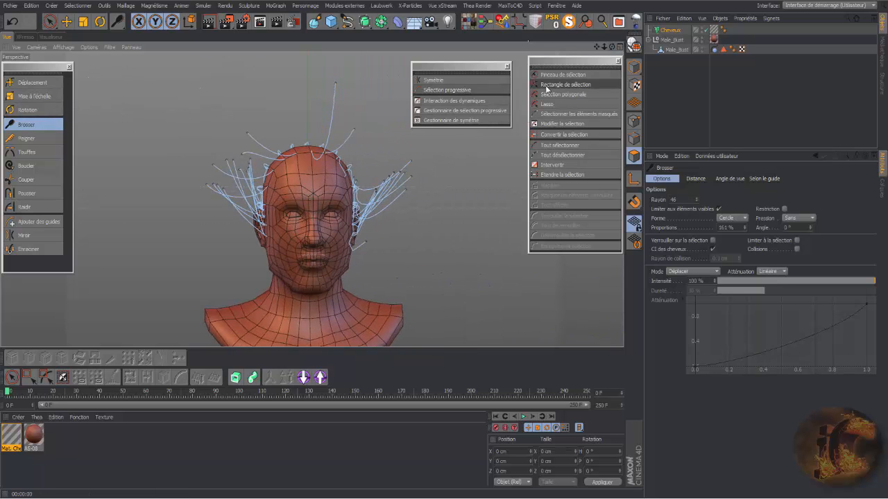
# Set the selection brush radius to 56 and paint-select the guide tips around both sides and the top of the head.
pyautogui.click(563, 74)
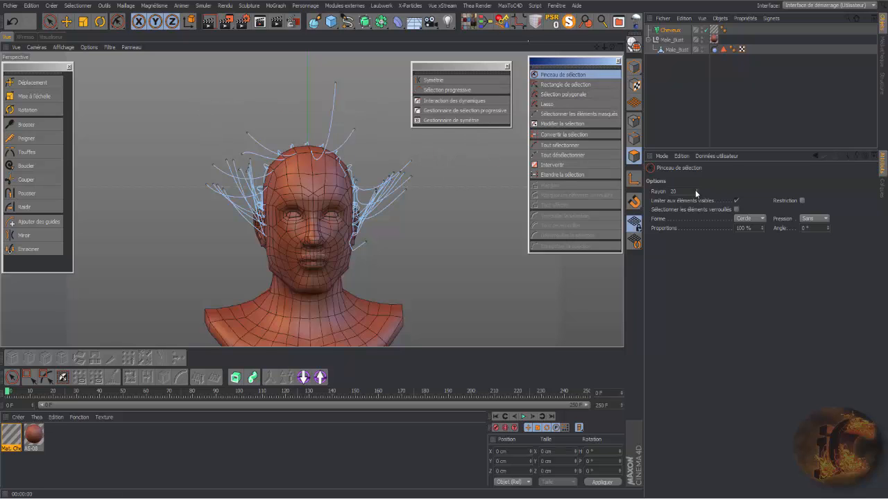
pyautogui.moveTo(696, 191); pyautogui.dragTo(704, 192)
pyautogui.moveTo(393, 168)
pyautogui.mouseDown()
pyautogui.moveTo(366, 215)
pyautogui.moveTo(394, 174)
pyautogui.mouseUp()
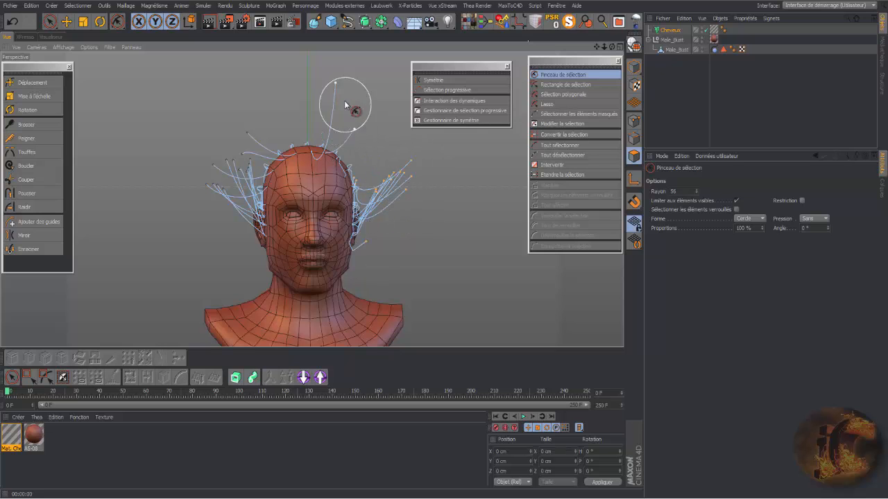
pyautogui.moveTo(299, 122)
pyautogui.mouseDown()
pyautogui.moveTo(247, 133)
pyautogui.moveTo(263, 204)
pyautogui.moveTo(206, 179)
pyautogui.moveTo(278, 243)
pyautogui.mouseUp()
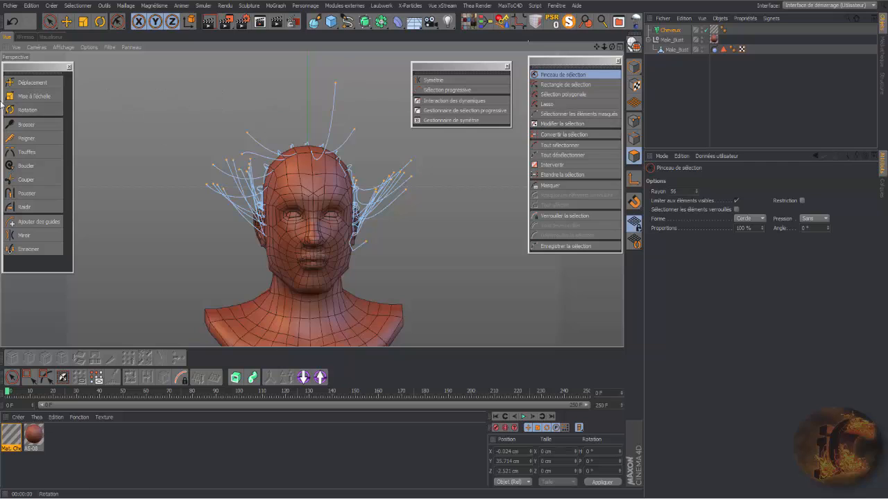
# Comb the selected guide points along Caméra Z at 100 % intensity with the Peigner tool, and repeat the combing once.
pyautogui.click(26, 138)
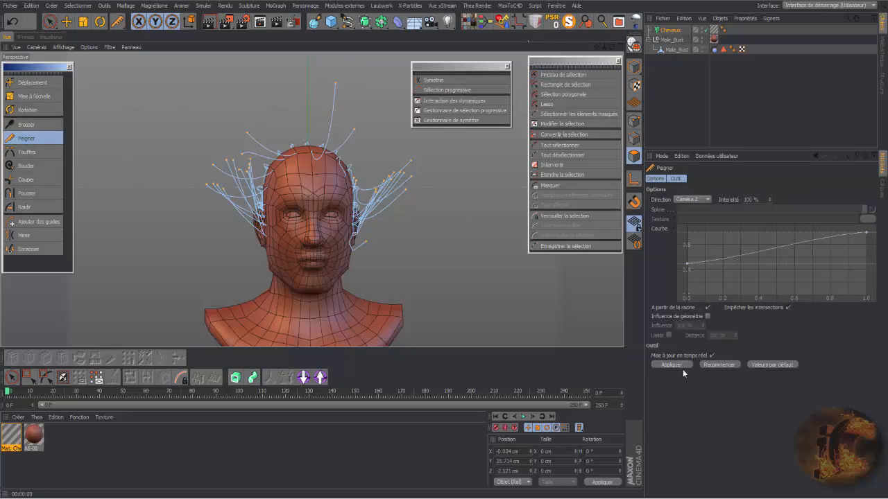
pyautogui.click(670, 364)
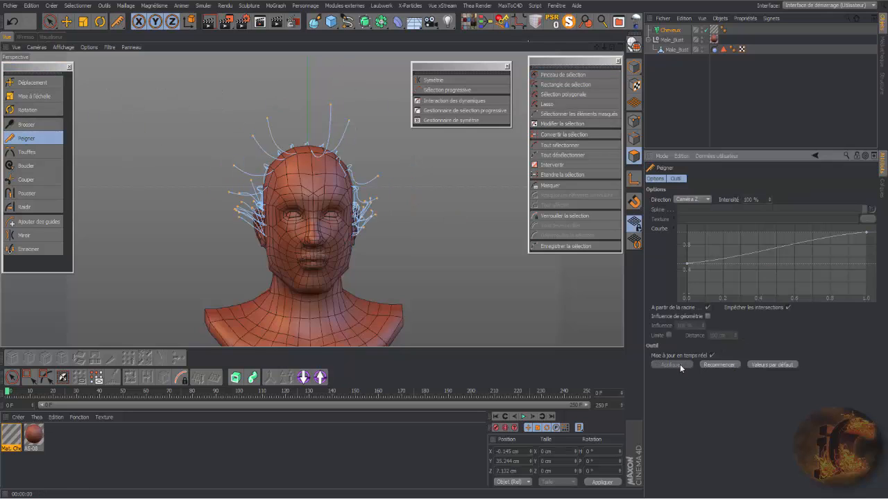
pyautogui.click(715, 365)
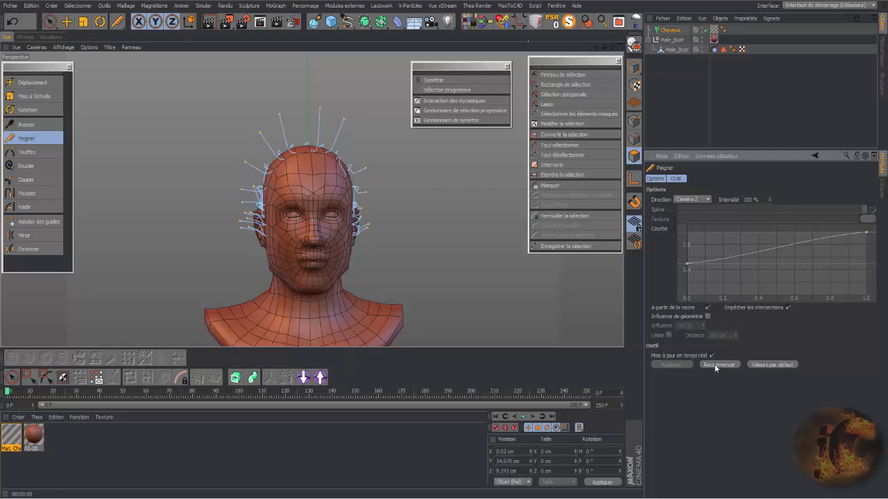
pyautogui.moveTo(611, 47); pyautogui.dragTo(714, 50)
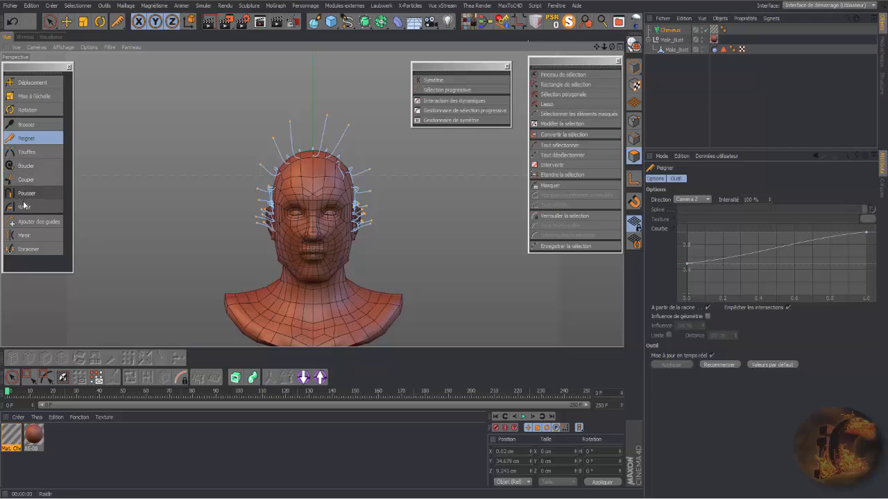
# Clump the selected guide tips with Touffes, keeping their length, and brush the stray guides on the crown and behind the ears closer to the head.
pyautogui.click(30, 152)
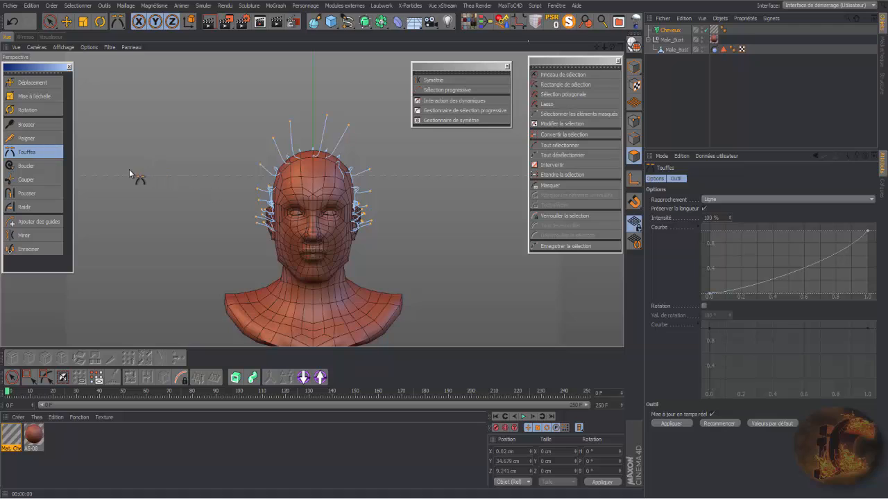
pyautogui.moveTo(130, 173); pyautogui.dragTo(186, 172)
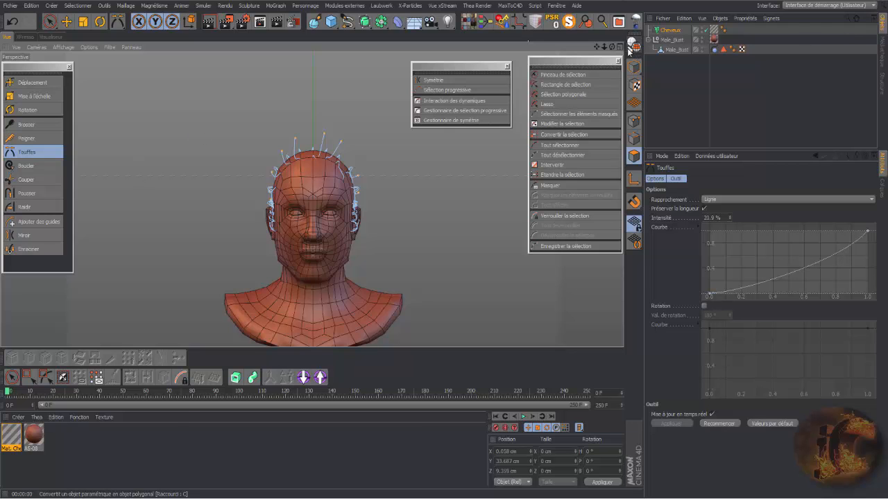
pyautogui.moveTo(612, 48); pyautogui.dragTo(500, 48)
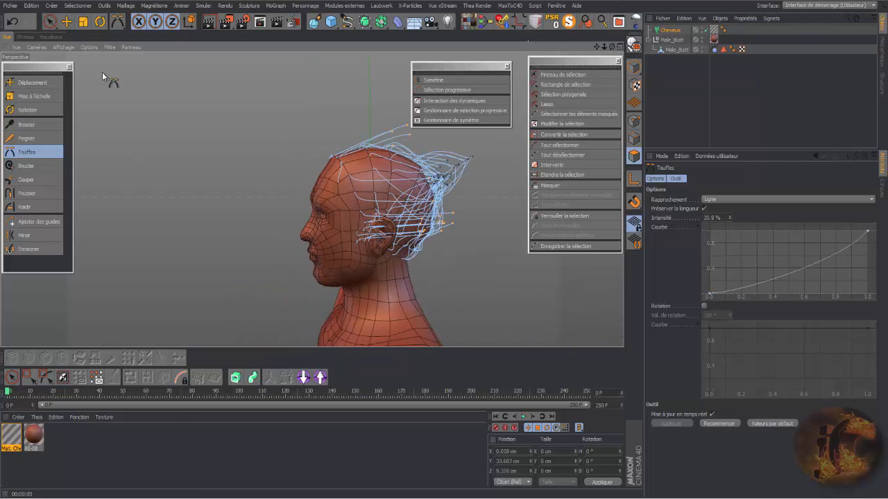
pyautogui.click(43, 126)
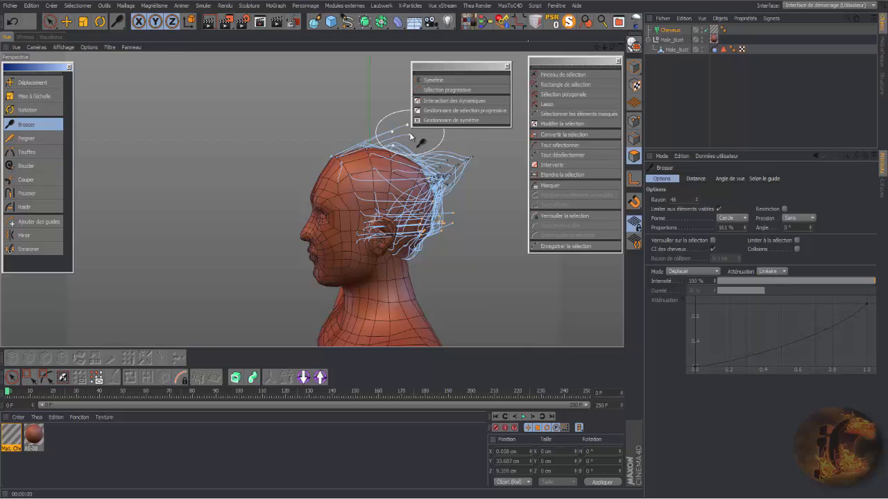
pyautogui.moveTo(411, 136)
pyautogui.mouseDown()
pyautogui.moveTo(440, 149)
pyautogui.moveTo(418, 148)
pyautogui.moveTo(429, 149)
pyautogui.moveTo(444, 194)
pyautogui.moveTo(441, 221)
pyautogui.moveTo(451, 219)
pyautogui.moveTo(442, 223)
pyautogui.mouseUp()
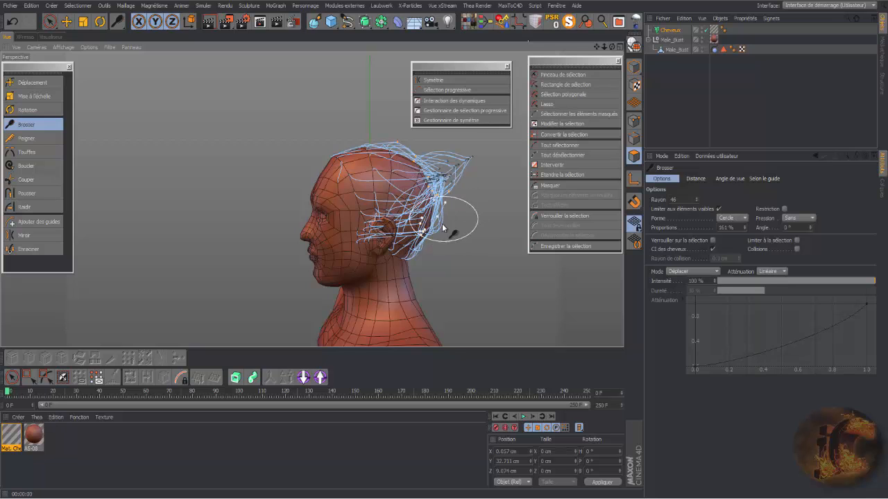
pyautogui.moveTo(611, 48); pyautogui.dragTo(311, 199)
pyautogui.moveTo(209, 215)
pyautogui.mouseDown()
pyautogui.moveTo(218, 174)
pyautogui.moveTo(199, 143)
pyautogui.mouseUp()
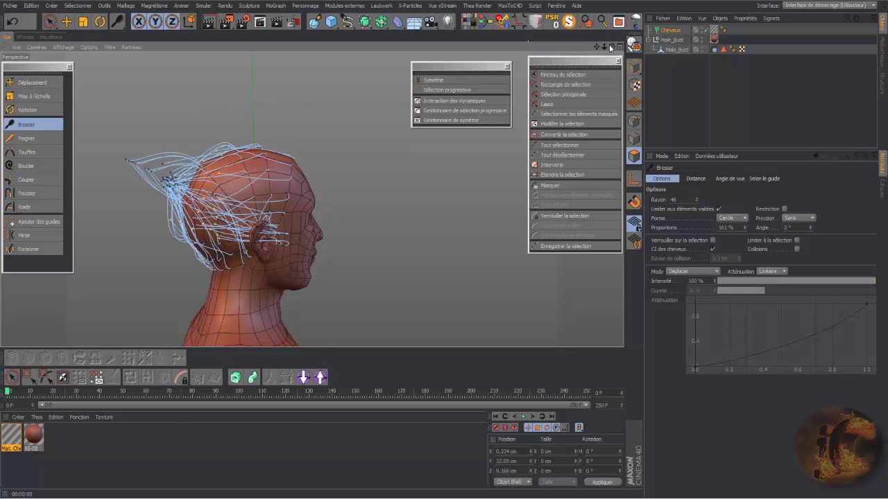
# Render the swept-back hair in profile and show the Cheveux settings of the hair object.
pyautogui.moveTo(611, 48); pyautogui.dragTo(311, 199)
pyautogui.click(209, 22)
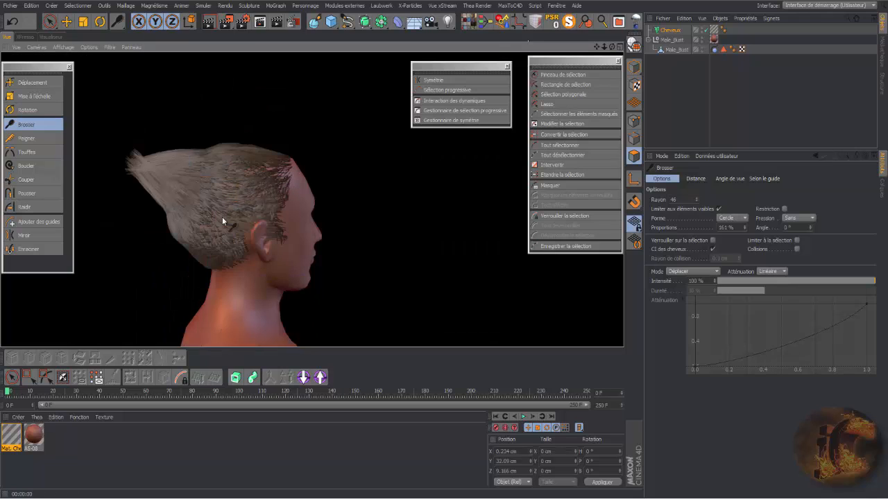
pyautogui.click(668, 30)
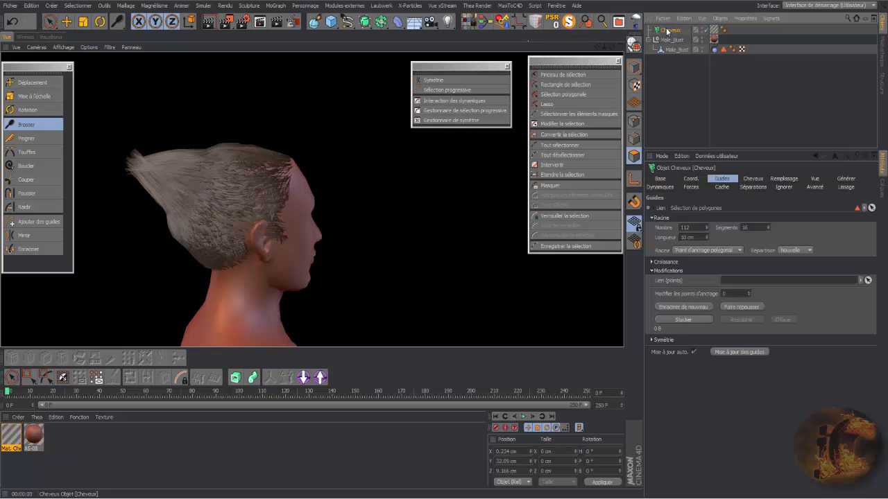
pyautogui.click(753, 179)
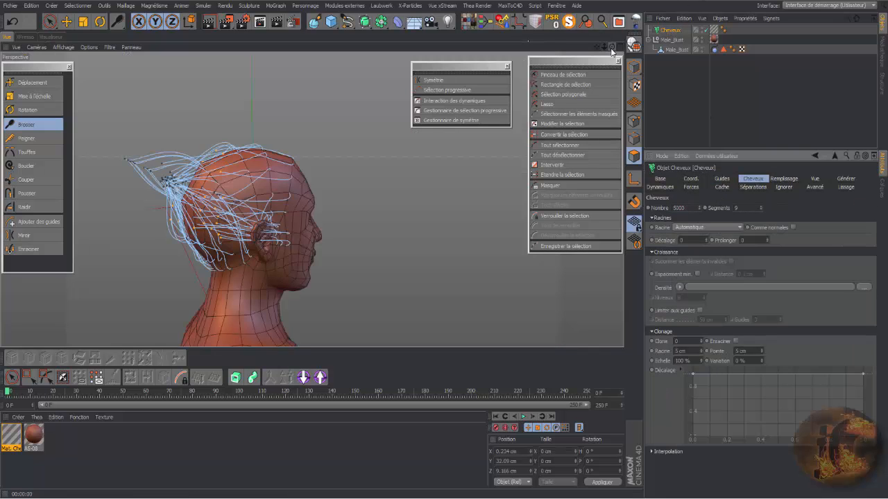
# Render the styled hair again in side profile with the whole bust in view.
pyautogui.moveTo(611, 47); pyautogui.dragTo(4, 478)
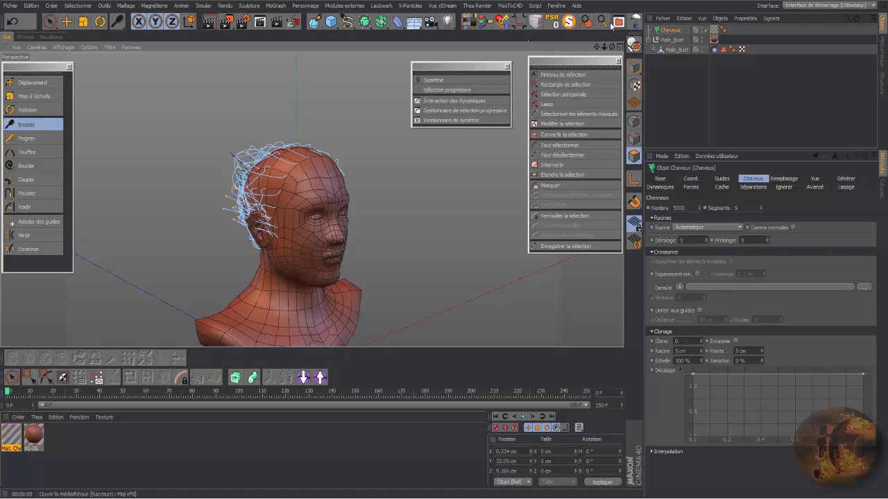
pyautogui.moveTo(596, 46); pyautogui.dragTo(676, 34)
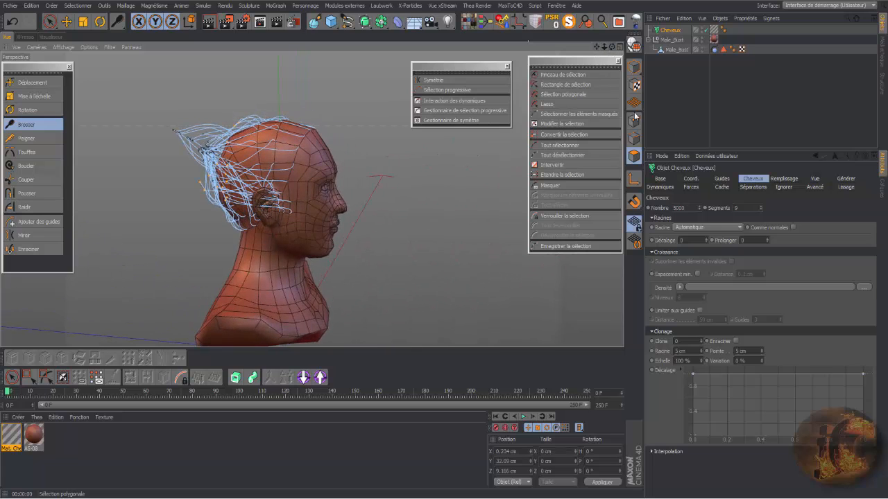
pyautogui.moveTo(299, 140)
pyautogui.mouseDown()
pyautogui.moveTo(271, 148)
pyautogui.moveTo(270, 170)
pyautogui.mouseUp()
pyautogui.click(208, 21)
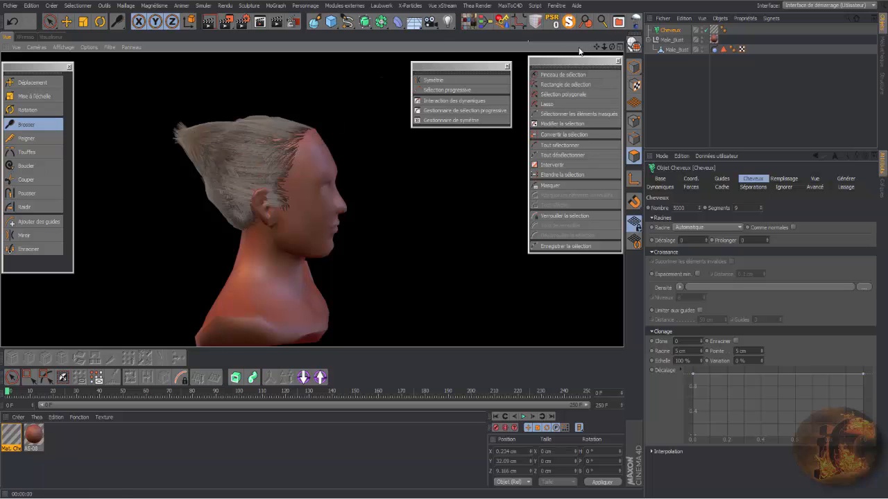
# Regrow the hair object's guides with Faire repousser and clear the guide-point selection with the selection brush active.
pyautogui.moveTo(610, 48); pyautogui.dragTo(601, 52)
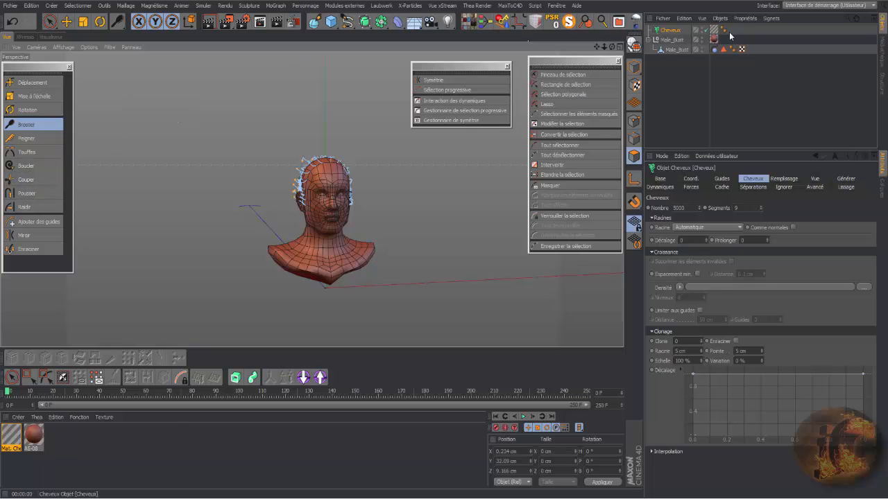
pyautogui.moveTo(604, 49); pyautogui.dragTo(621, 51)
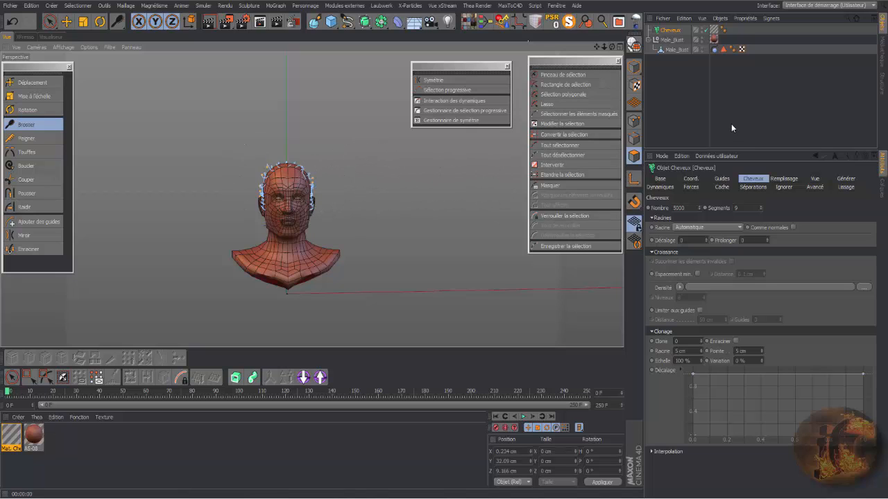
pyautogui.click(721, 179)
pyautogui.click(741, 306)
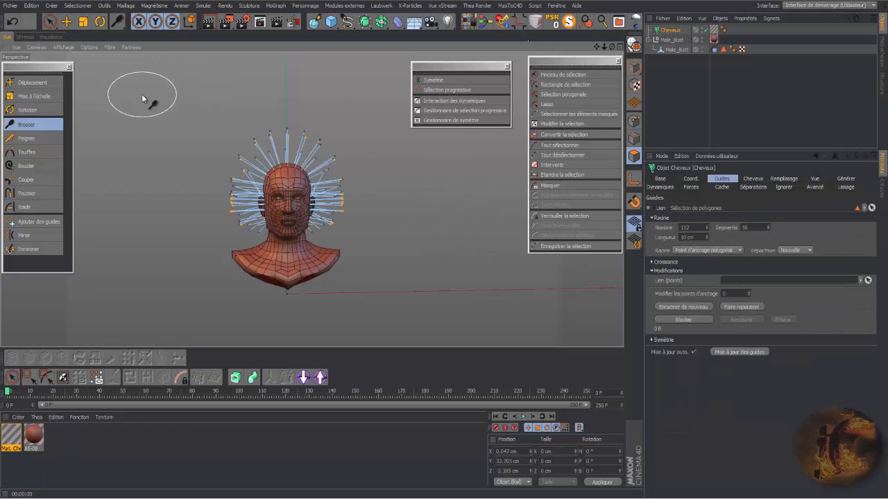
pyautogui.click(562, 75)
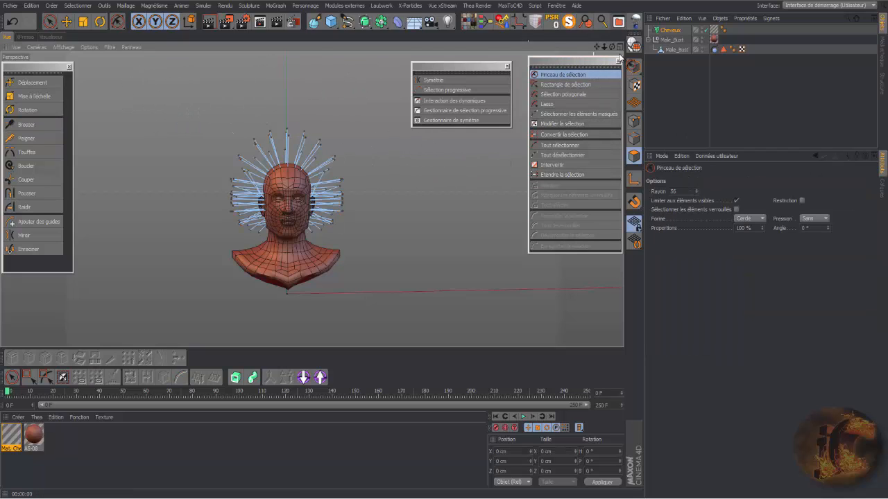
# Shorten the guides to a length of 3 cm and clump them with Touffes at 13.9 % intensity.
pyautogui.moveTo(613, 48)
pyautogui.mouseDown()
pyautogui.moveTo(527, 83)
pyautogui.moveTo(432, 153)
pyautogui.mouseUp()
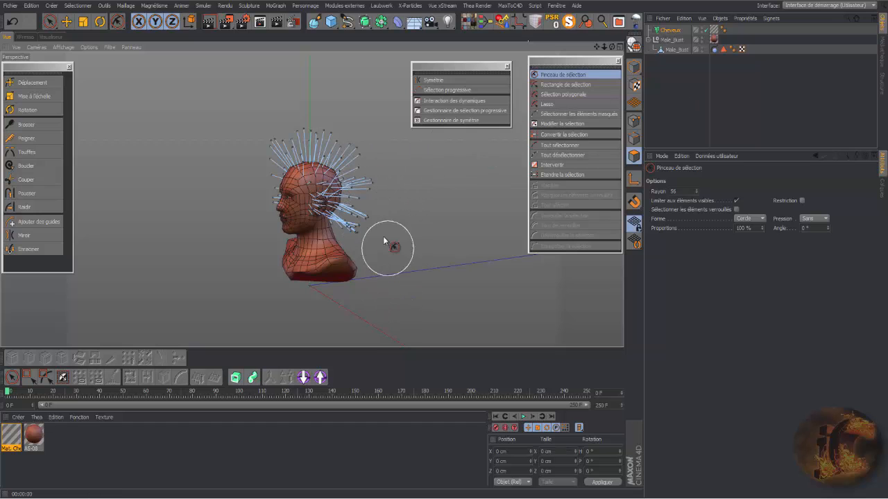
pyautogui.moveTo(612, 47); pyautogui.dragTo(690, 47)
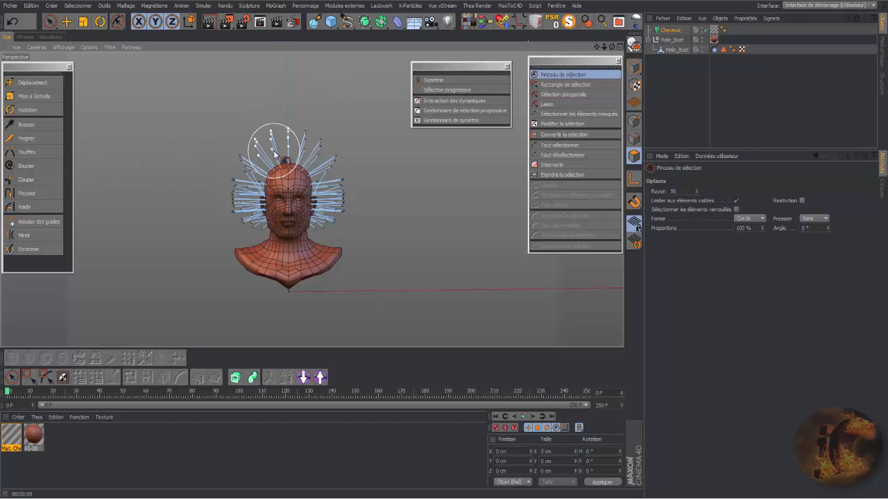
pyautogui.click(670, 31)
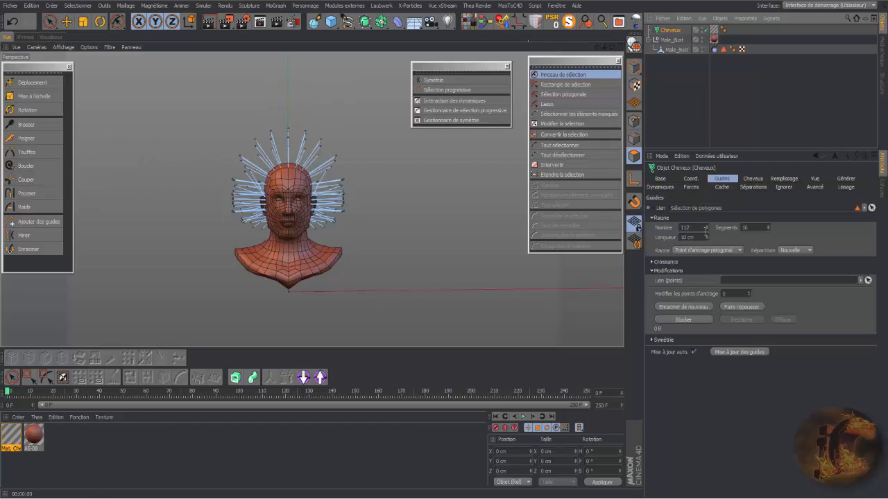
pyautogui.moveTo(706, 239); pyautogui.dragTo(706, 247)
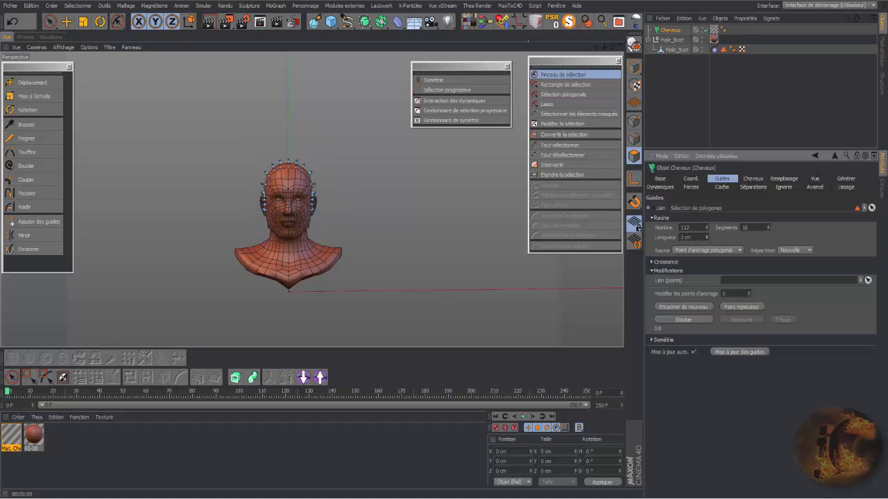
pyautogui.click(706, 236)
pyautogui.click(706, 236)
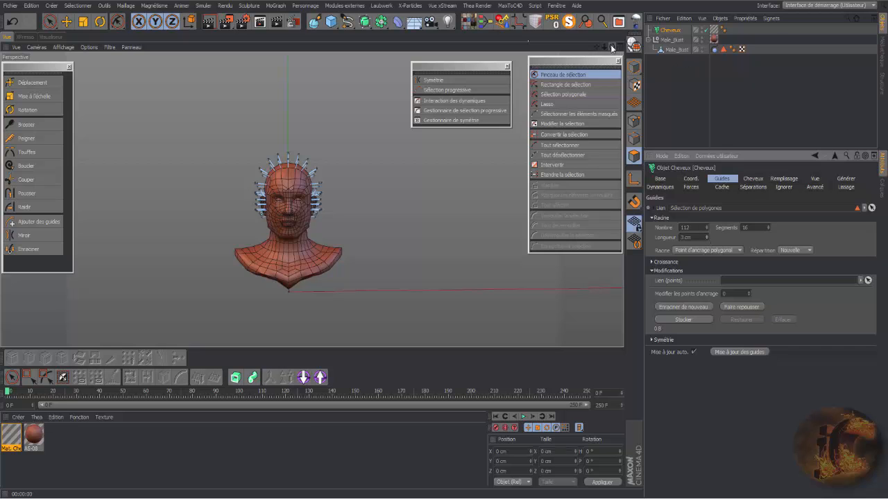
pyautogui.moveTo(612, 47); pyautogui.dragTo(581, 58)
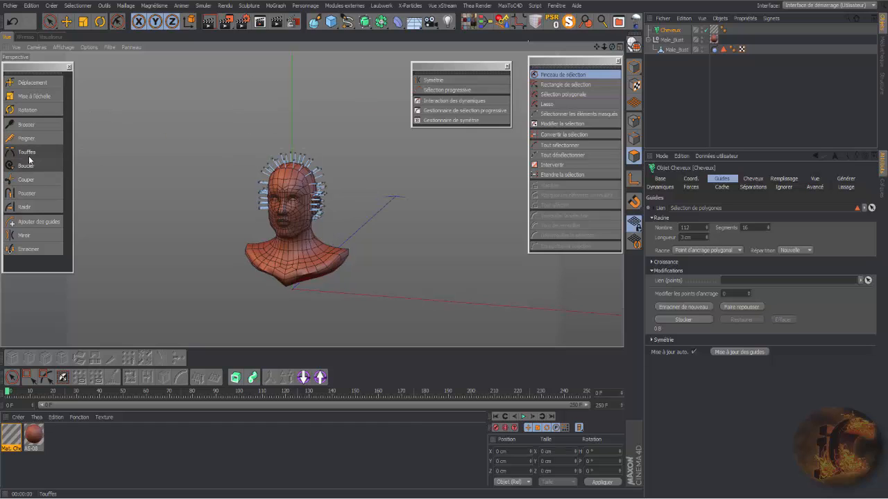
pyautogui.click(28, 155)
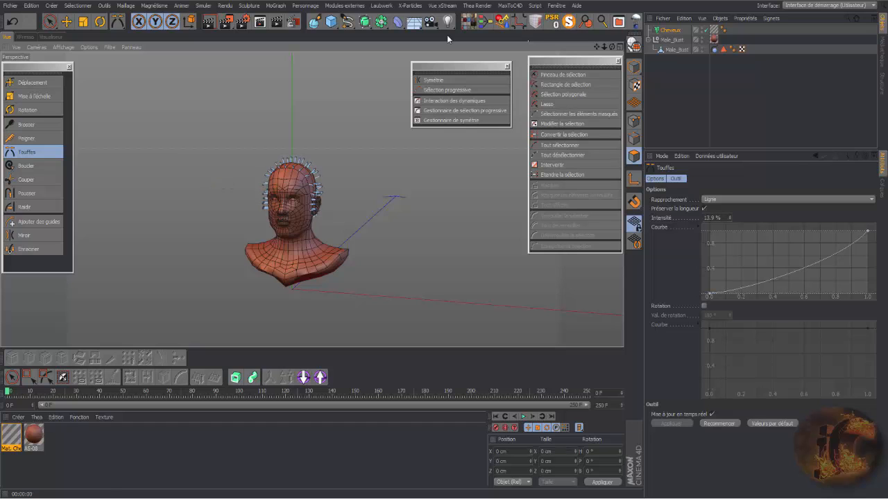
# Turn off the brush's limit to visible elements and brush the short guides backward and down along the head from the profile view.
pyautogui.moveTo(612, 47); pyautogui.dragTo(575, 46)
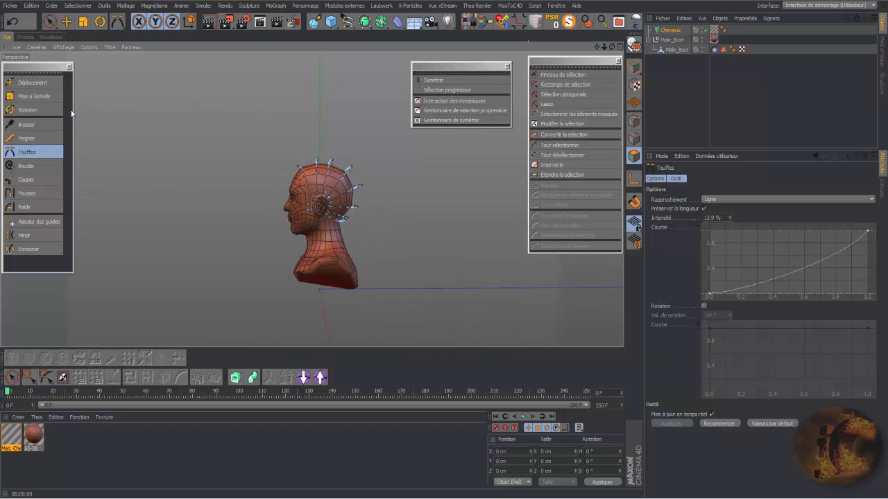
pyautogui.click(37, 125)
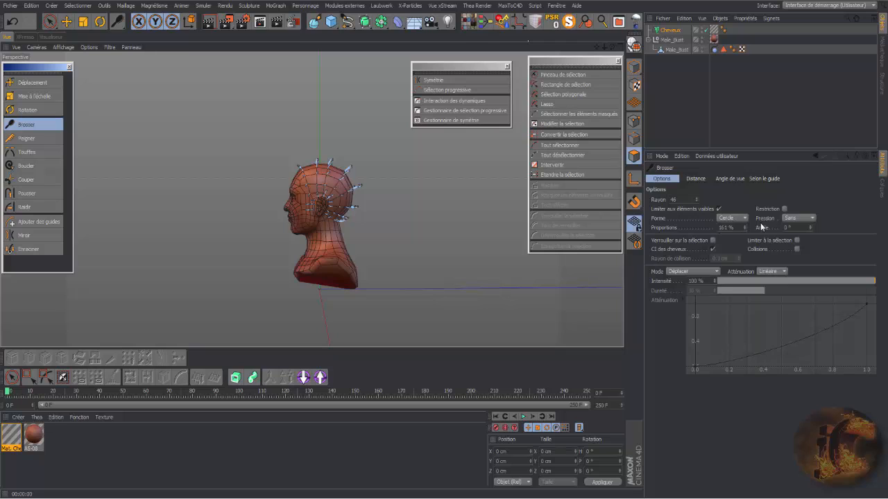
pyautogui.click(720, 210)
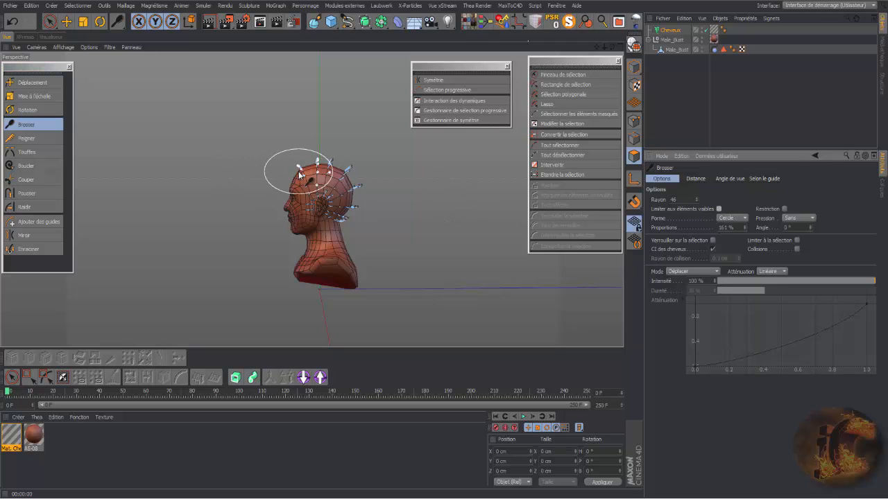
pyautogui.moveTo(300, 173)
pyautogui.mouseDown()
pyautogui.moveTo(309, 173)
pyautogui.moveTo(309, 203)
pyautogui.moveTo(322, 200)
pyautogui.moveTo(331, 216)
pyautogui.moveTo(345, 211)
pyautogui.moveTo(355, 194)
pyautogui.moveTo(320, 161)
pyautogui.moveTo(339, 160)
pyautogui.moveTo(354, 175)
pyautogui.moveTo(349, 196)
pyautogui.moveTo(358, 203)
pyautogui.mouseUp()
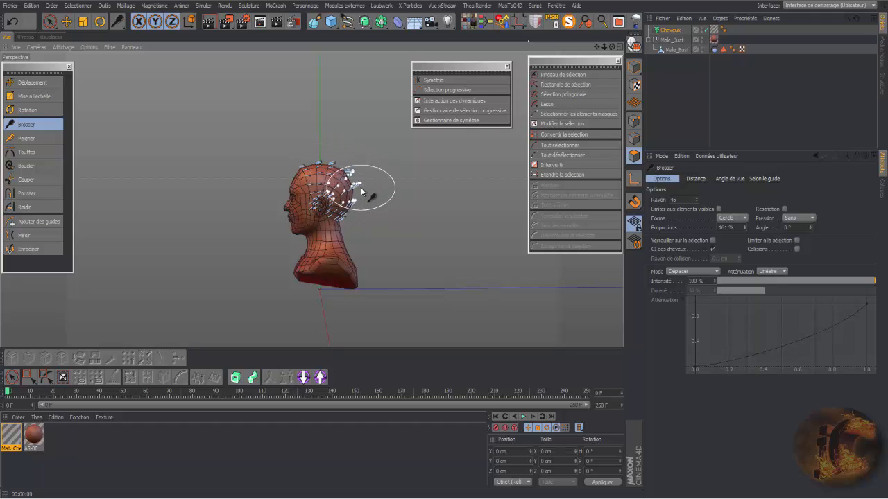
pyautogui.moveTo(350, 172)
pyautogui.mouseDown()
pyautogui.moveTo(337, 154)
pyautogui.moveTo(353, 155)
pyautogui.moveTo(357, 174)
pyautogui.mouseUp()
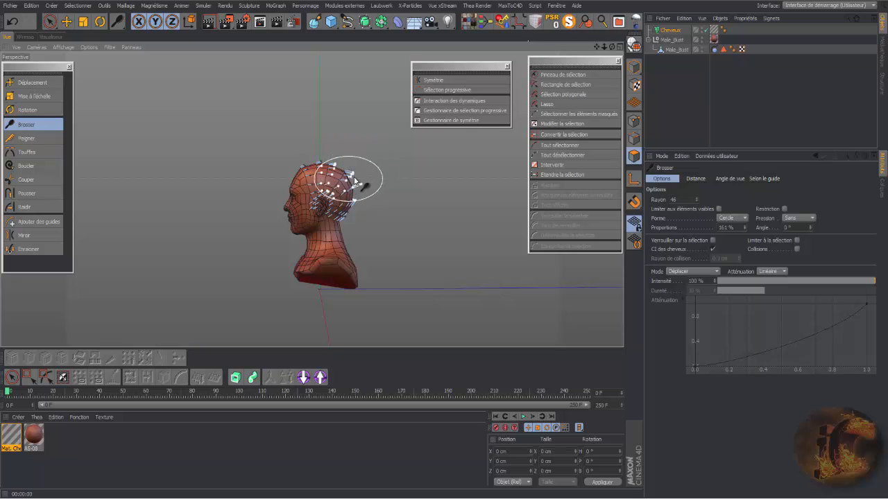
# Brush the short guides at the nape and back of the head from a raised rear view.
pyautogui.moveTo(615, 47); pyautogui.dragTo(500, 146)
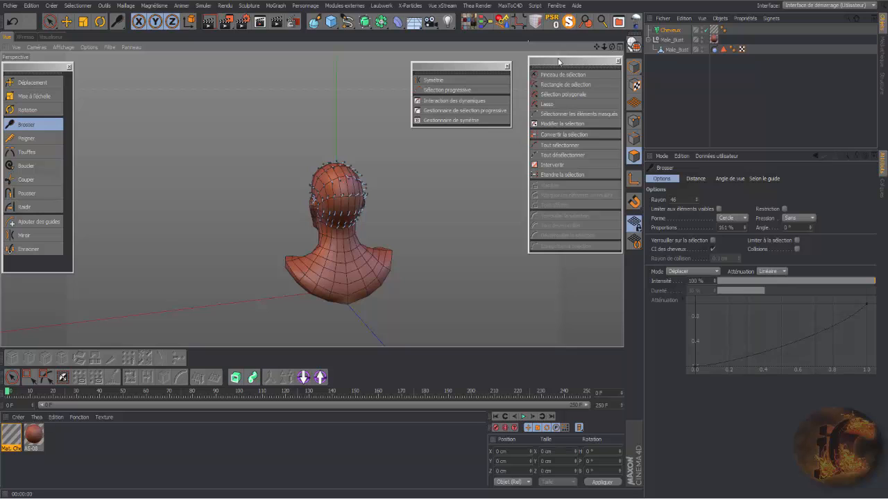
pyautogui.moveTo(612, 47)
pyautogui.mouseDown()
pyautogui.moveTo(586, 111)
pyautogui.moveTo(565, 129)
pyautogui.mouseUp()
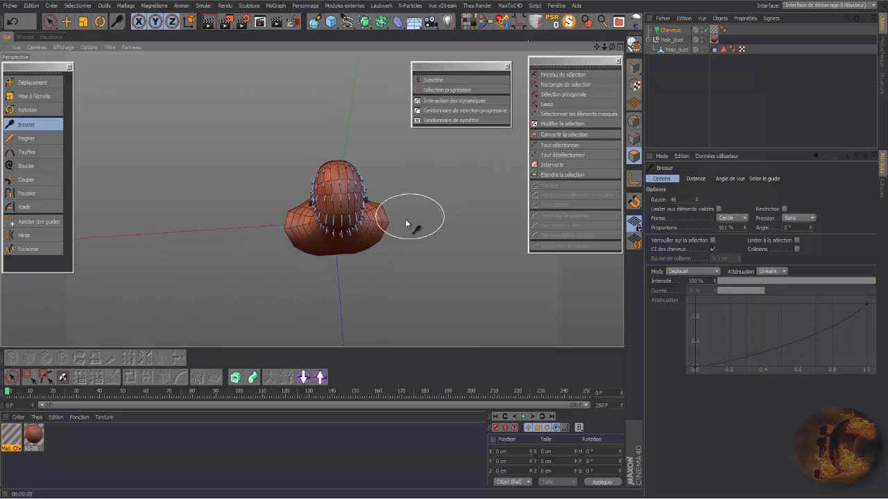
pyautogui.moveTo(371, 232)
pyautogui.mouseDown()
pyautogui.moveTo(320, 224)
pyautogui.moveTo(314, 202)
pyautogui.moveTo(326, 187)
pyautogui.mouseUp()
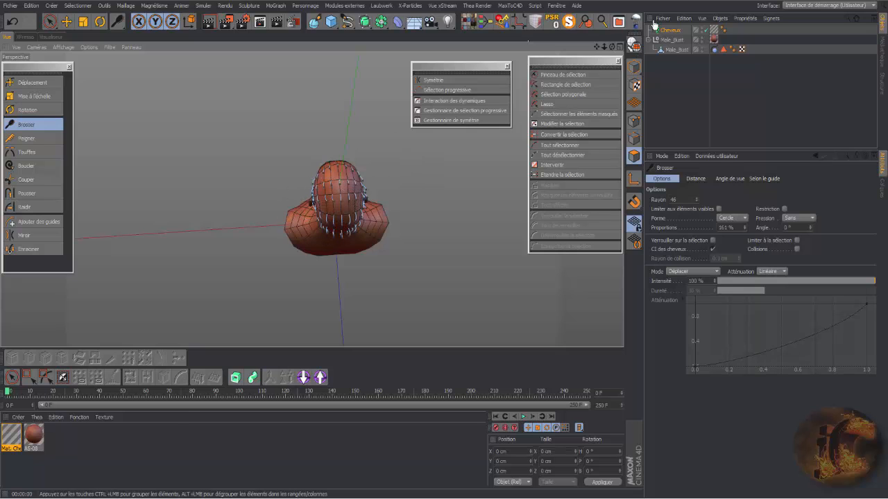
# Clump the brushed short guides lightly with Touffes, working from the front of the bust.
pyautogui.moveTo(612, 47); pyautogui.dragTo(750, 28)
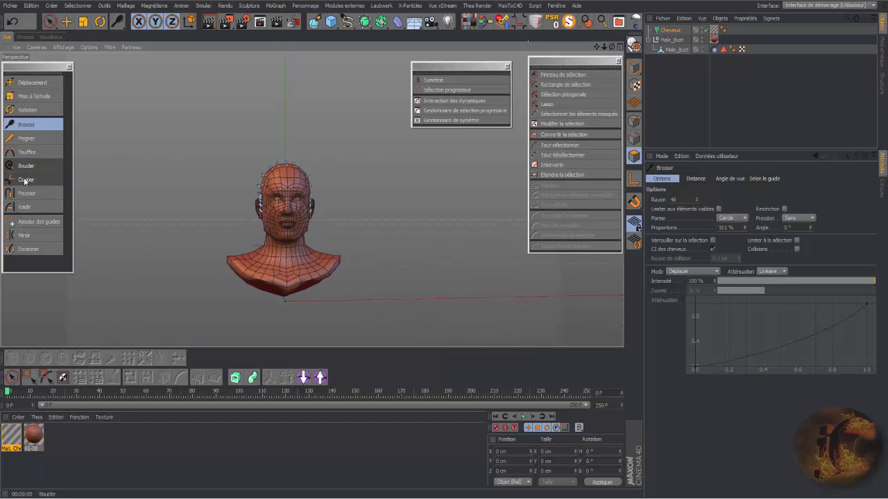
pyautogui.click(25, 152)
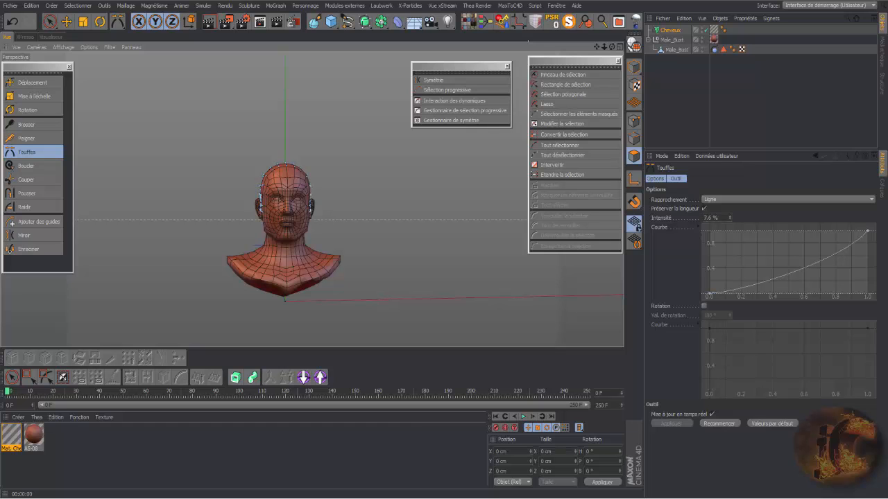
pyautogui.moveTo(612, 47); pyautogui.dragTo(589, 59)
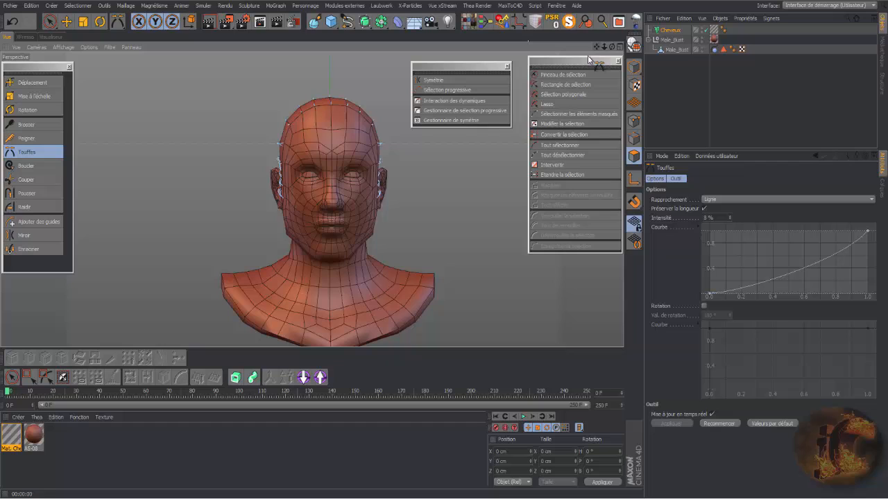
# Push the guides off the scalp with Pousser at a 1 cm surface distance, using the normals.
pyautogui.click(28, 192)
pyautogui.click(670, 430)
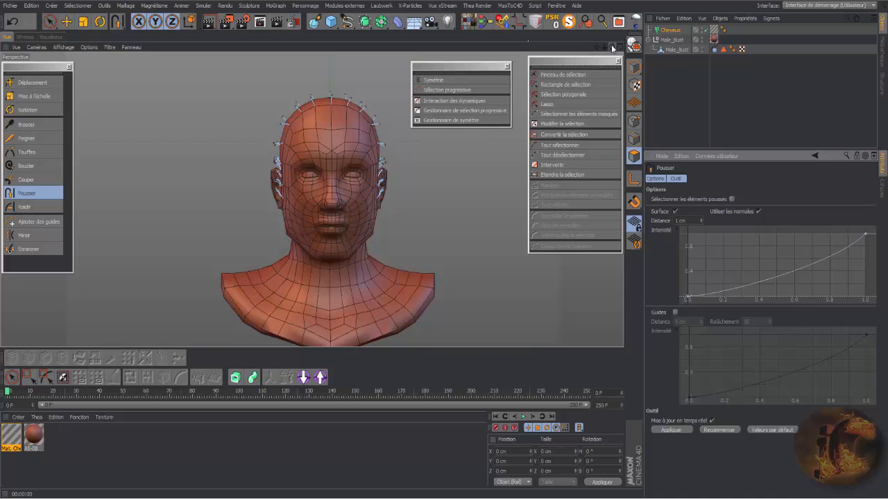
# Render previews of the short hair in the viewport from the rear profile and from a three-quarter front view.
pyautogui.moveTo(613, 48); pyautogui.dragTo(458, 50)
pyautogui.moveTo(604, 50); pyautogui.dragTo(596, 47)
pyautogui.click(209, 21)
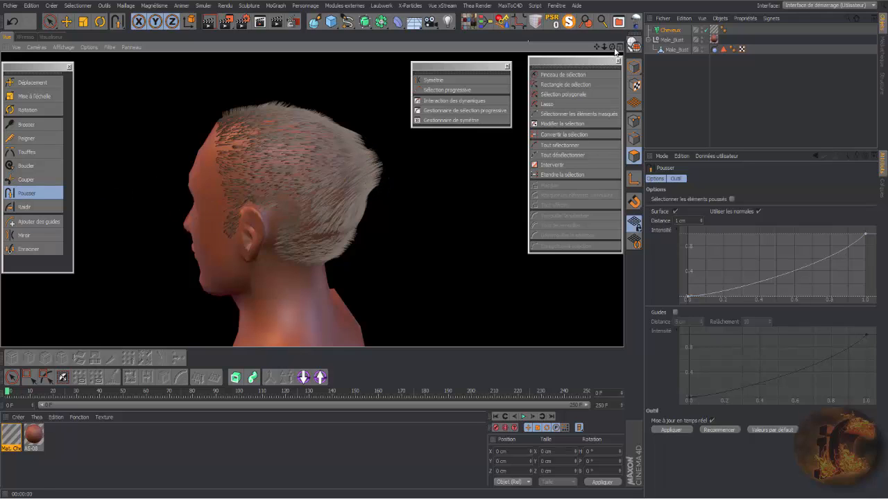
pyautogui.moveTo(613, 47); pyautogui.dragTo(683, 54)
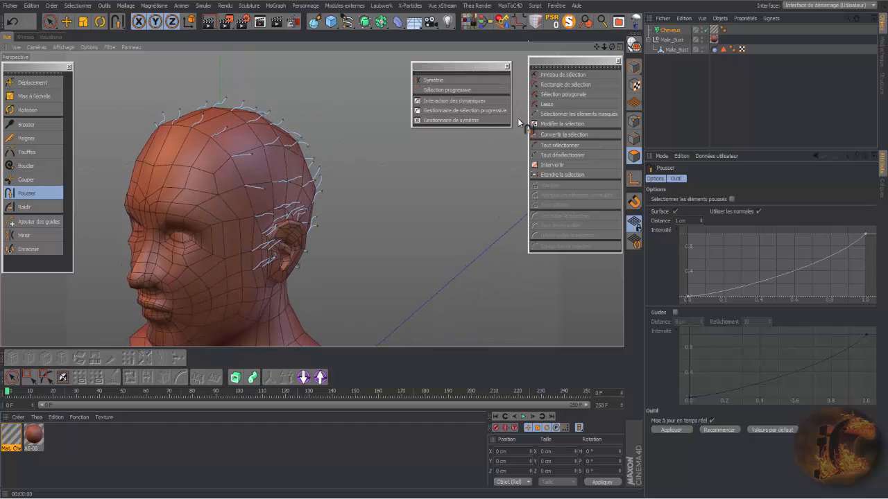
pyautogui.click(209, 23)
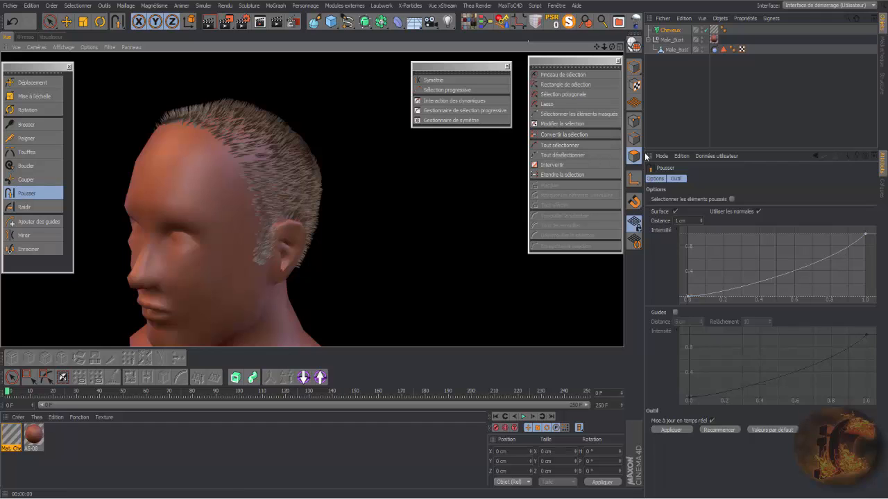
# Set the guide length of the Cheveux object to 11 cm.
pyautogui.click(678, 32)
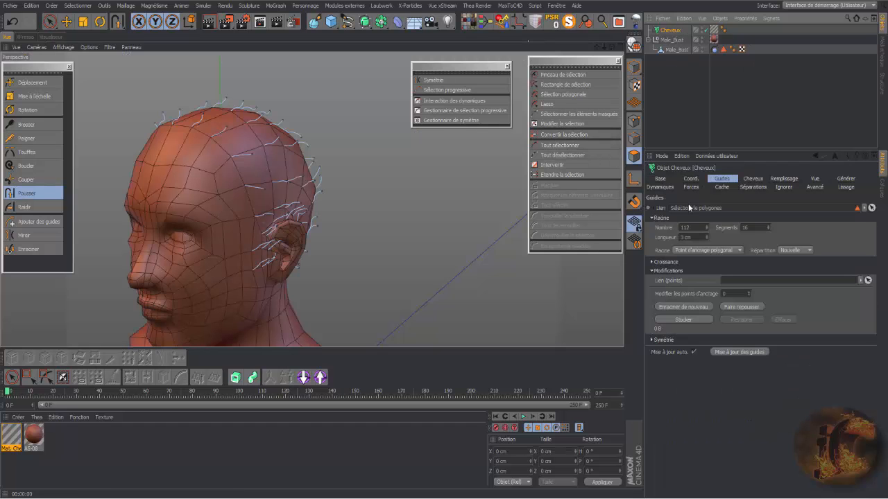
pyautogui.click(706, 240)
pyautogui.click(707, 239)
pyautogui.click(707, 239)
pyautogui.moveTo(707, 239); pyautogui.dragTo(707, 226)
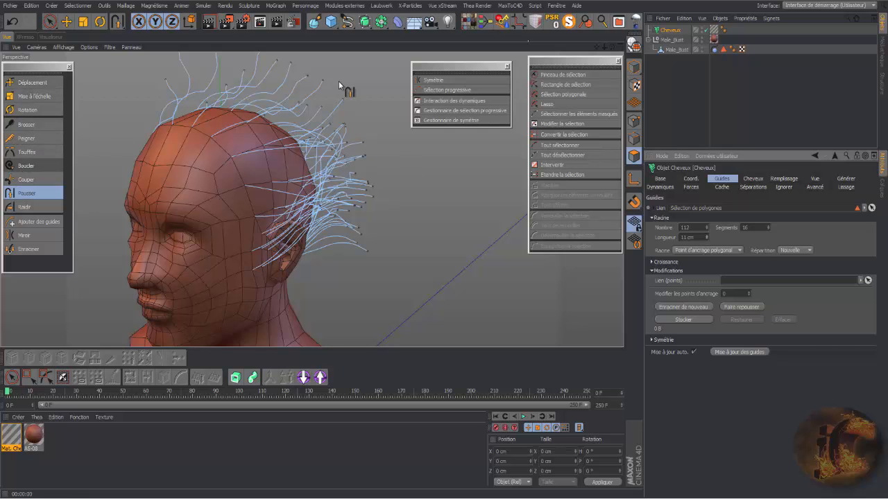
# Clump the lengthened guides with Touffes at 41.1 % intensity from the front, and render a preview from the side.
pyautogui.moveTo(612, 50); pyautogui.dragTo(566, 74)
pyautogui.click(35, 156)
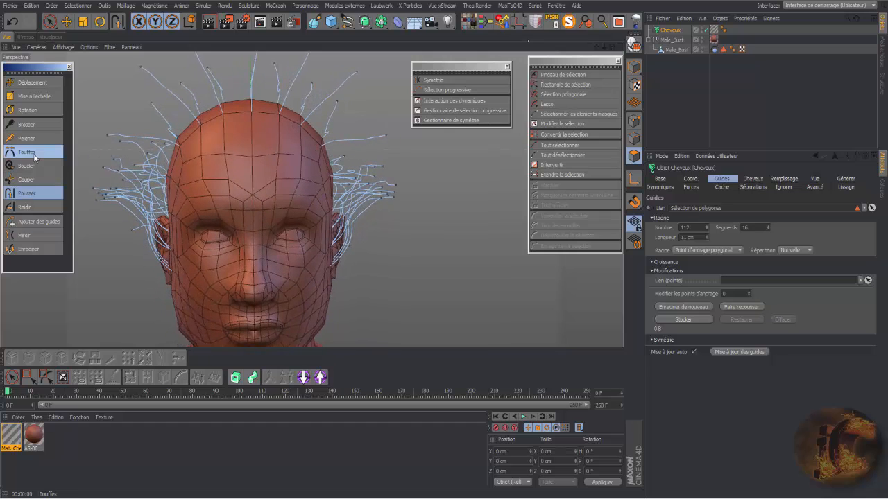
pyautogui.moveTo(402, 208); pyautogui.dragTo(539, 208)
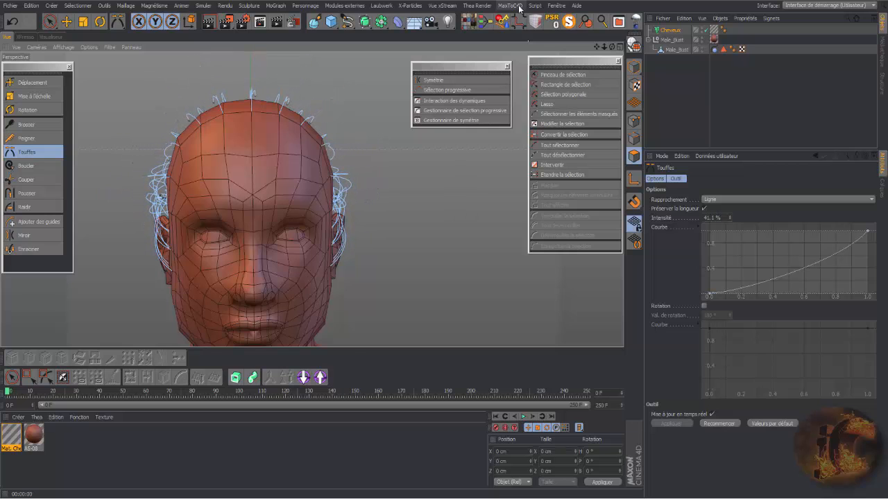
pyautogui.moveTo(612, 46); pyautogui.dragTo(486, 49)
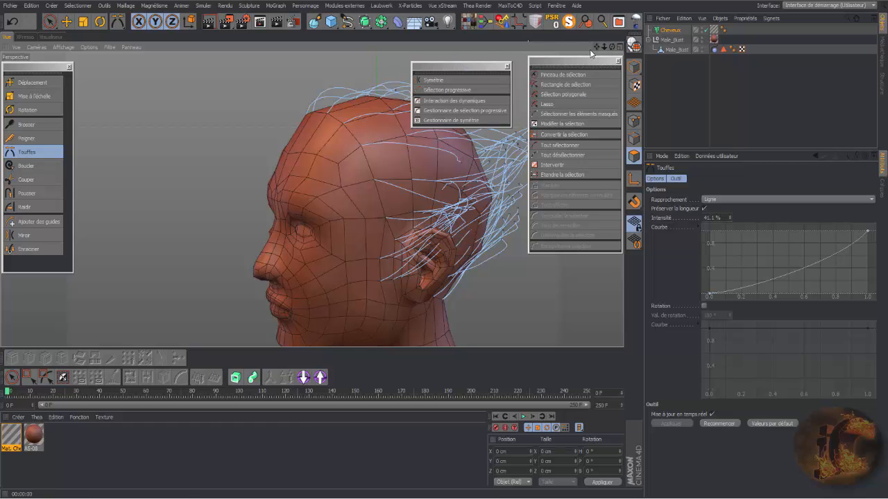
pyautogui.moveTo(599, 49)
pyautogui.mouseDown()
pyautogui.moveTo(627, 45)
pyautogui.moveTo(606, 54)
pyautogui.mouseUp()
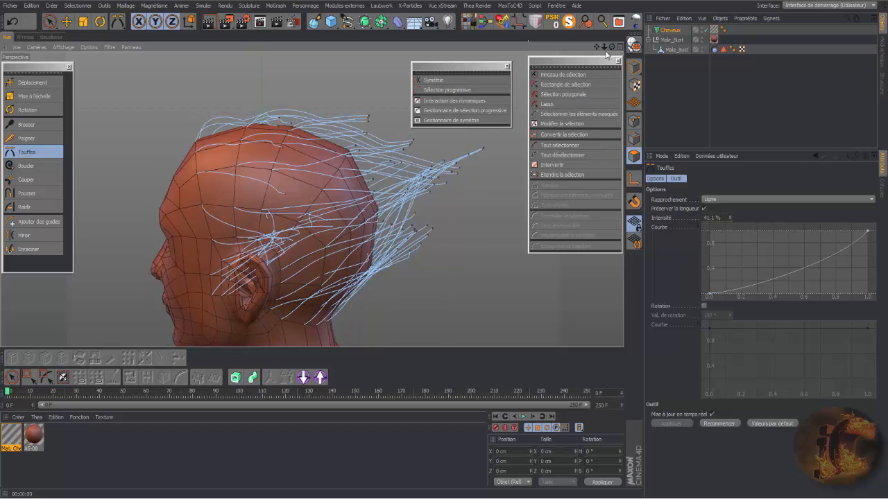
pyautogui.click(208, 21)
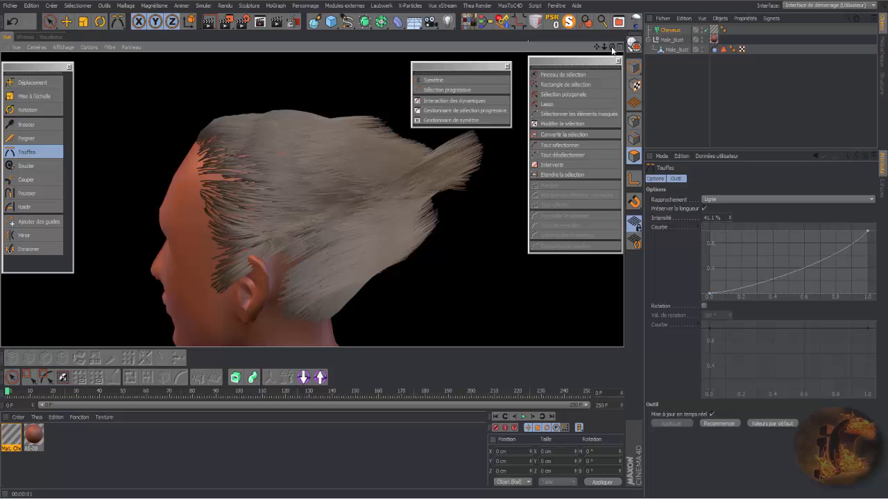
pyautogui.moveTo(612, 46); pyautogui.dragTo(633, 43)
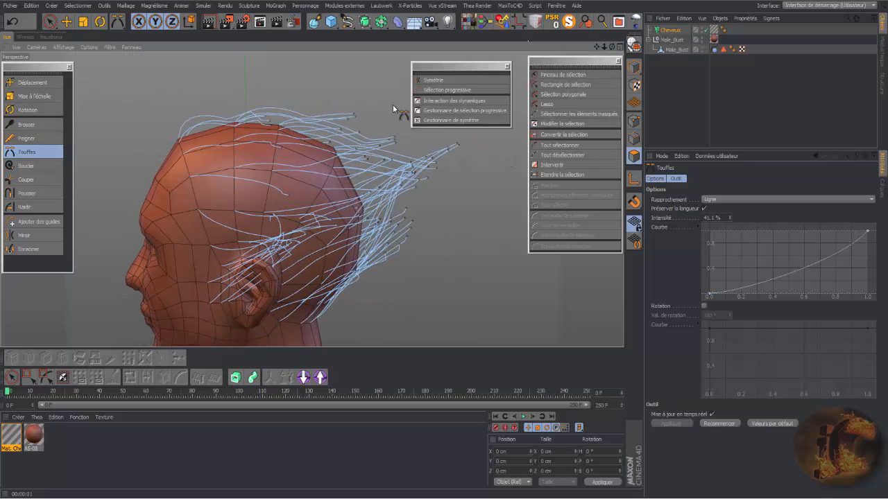
# Enable Sélection progressive, paint-select the guide tips at the back of the head, and scale them to about 40 %.
pyautogui.click(456, 111)
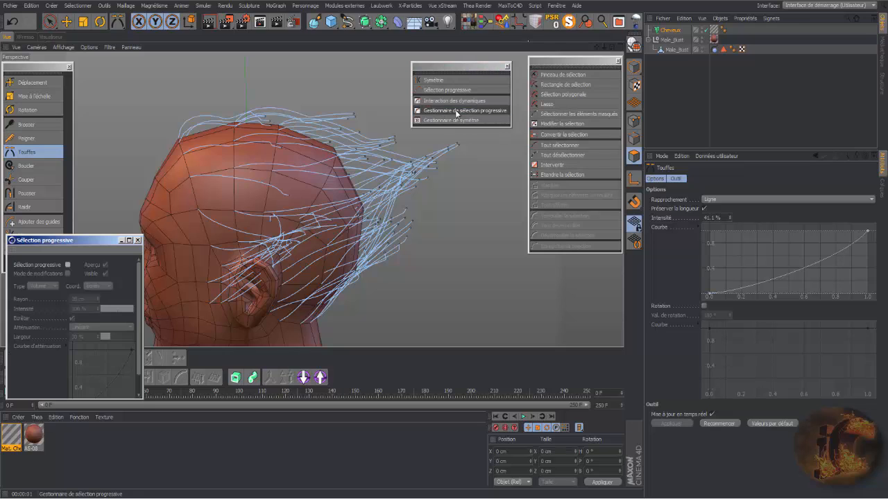
pyautogui.click(68, 265)
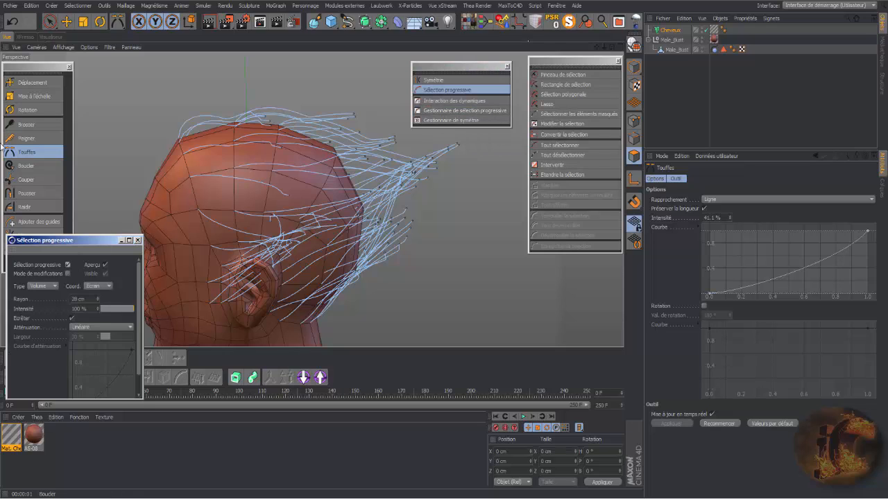
pyautogui.click(554, 76)
pyautogui.moveTo(462, 152)
pyautogui.mouseDown()
pyautogui.moveTo(402, 229)
pyautogui.moveTo(405, 196)
pyautogui.moveTo(354, 133)
pyautogui.moveTo(398, 200)
pyautogui.moveTo(392, 243)
pyautogui.moveTo(442, 175)
pyautogui.moveTo(446, 184)
pyautogui.mouseUp()
pyautogui.click(32, 95)
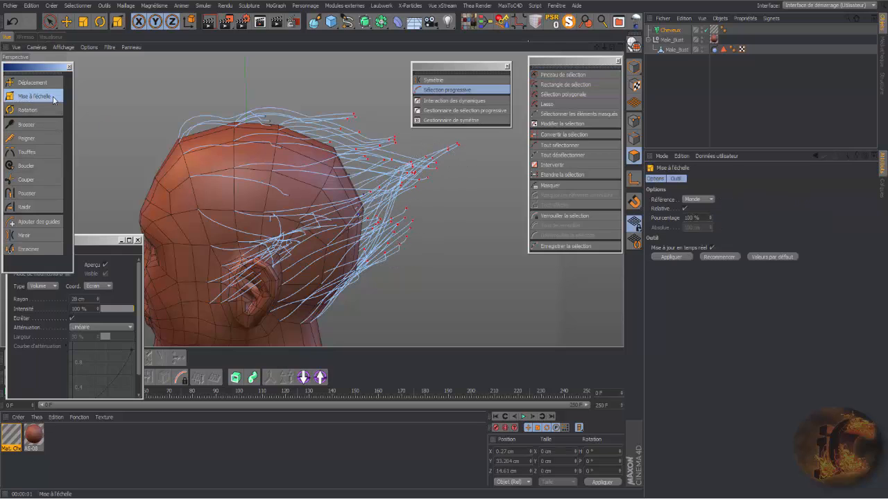
pyautogui.moveTo(344, 74); pyautogui.dragTo(260, 75)
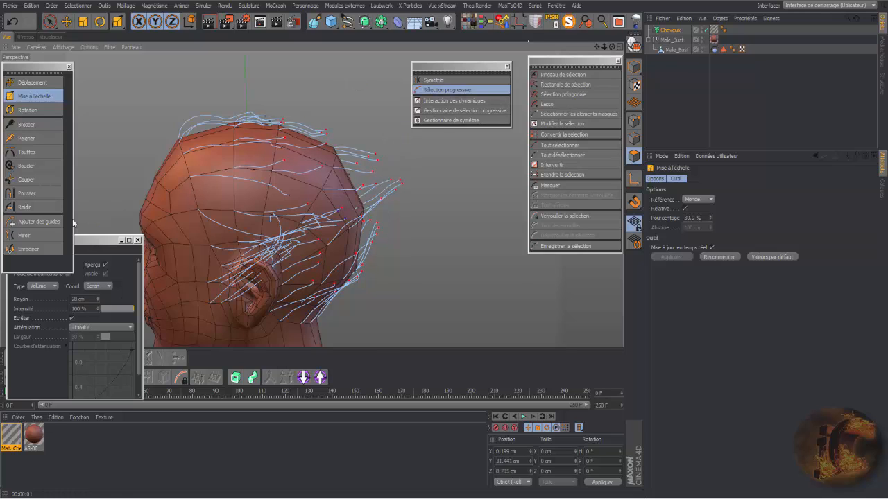
# Set the progressive selection intensity to 30 %, select the tips protruding furthest at the back, and scale them to 0 %.
pyautogui.click(86, 242)
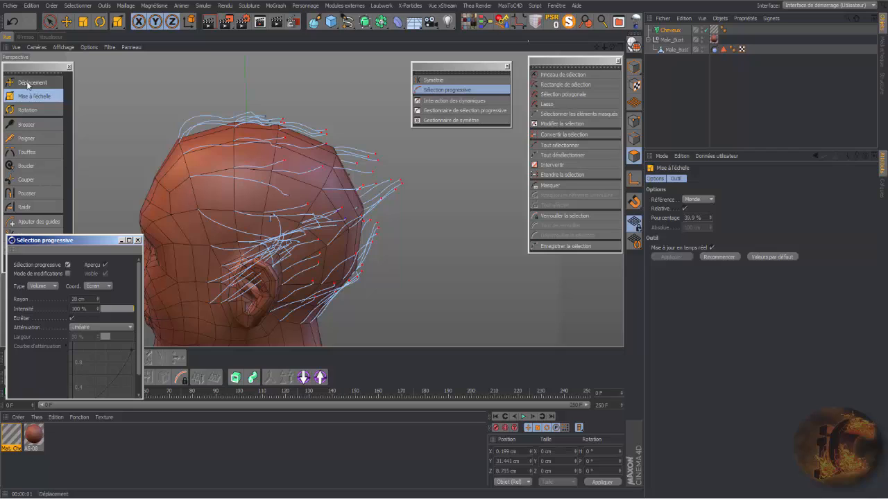
pyautogui.press('9')
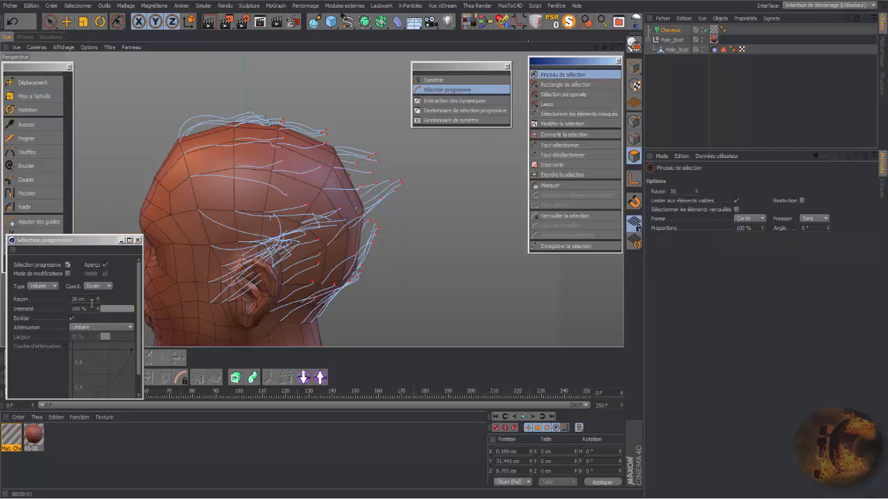
pyautogui.moveTo(123, 314); pyautogui.dragTo(106, 309)
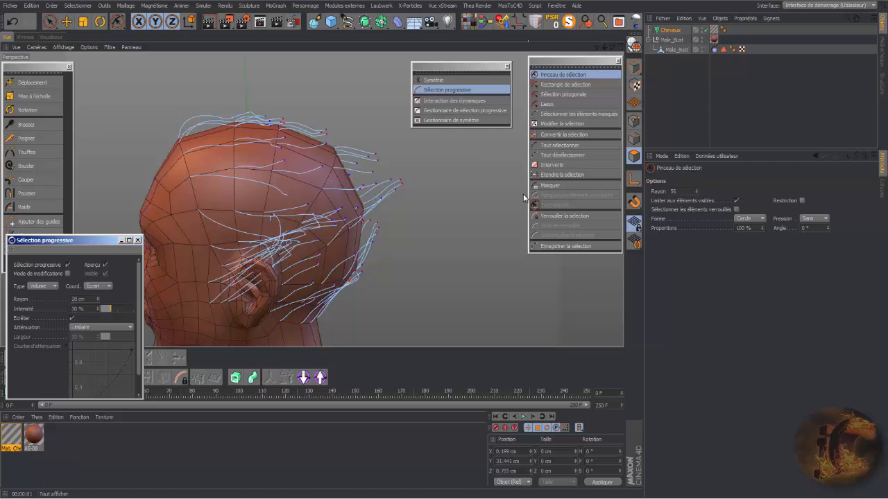
pyautogui.click(400, 179)
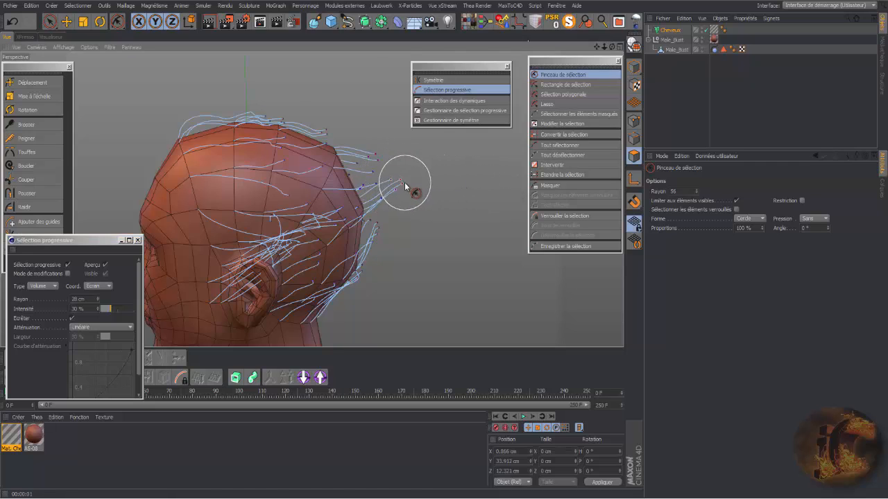
pyautogui.click(36, 97)
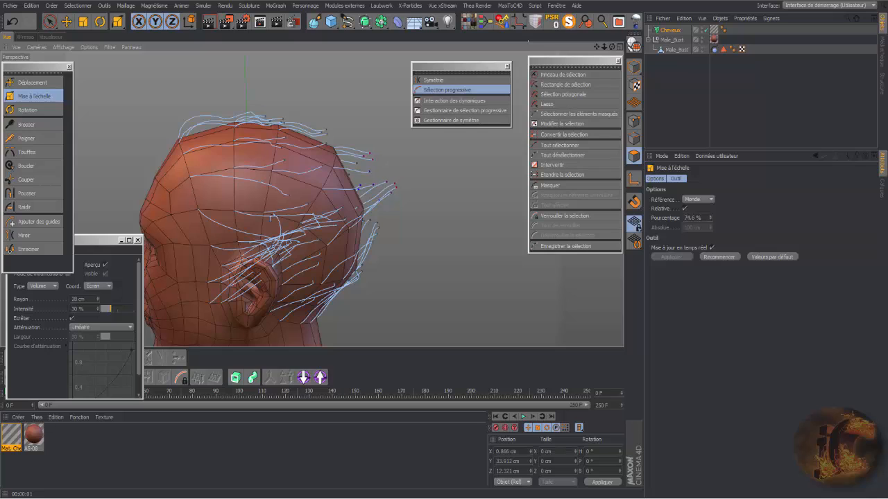
pyautogui.moveTo(430, 201); pyautogui.dragTo(386, 201)
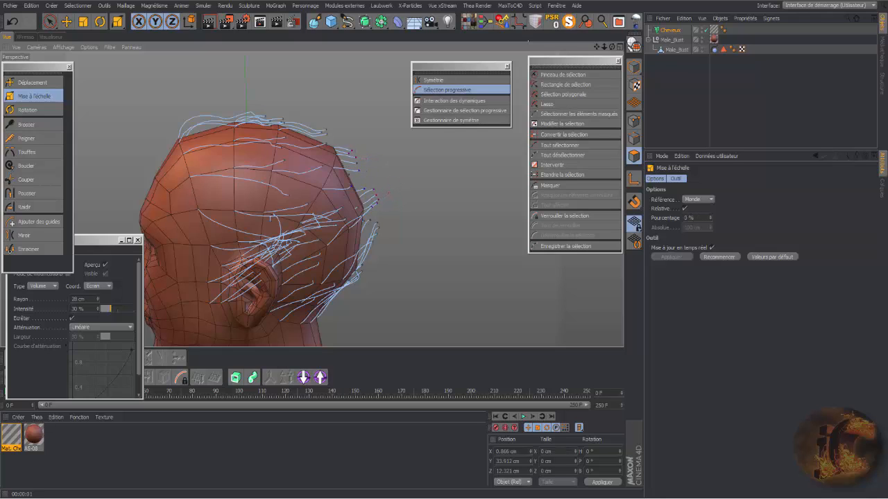
# Render previews of the shortened hair from both profiles and examine the guides around the head and the whole bust.
pyautogui.click(209, 21)
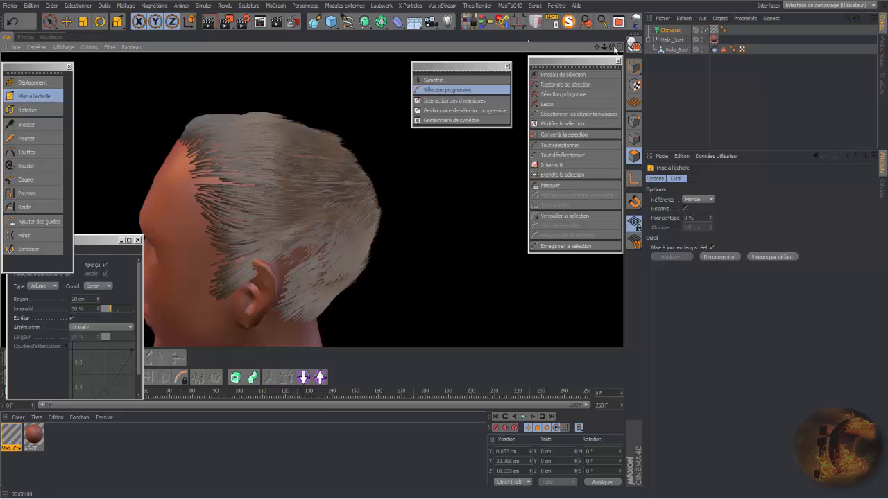
pyautogui.moveTo(611, 47); pyautogui.dragTo(500, 50)
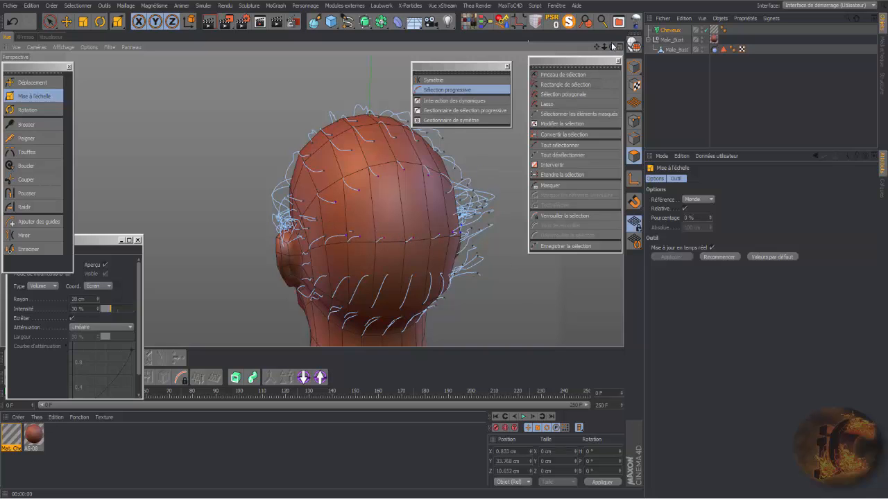
pyautogui.moveTo(611, 47); pyautogui.dragTo(797, 50)
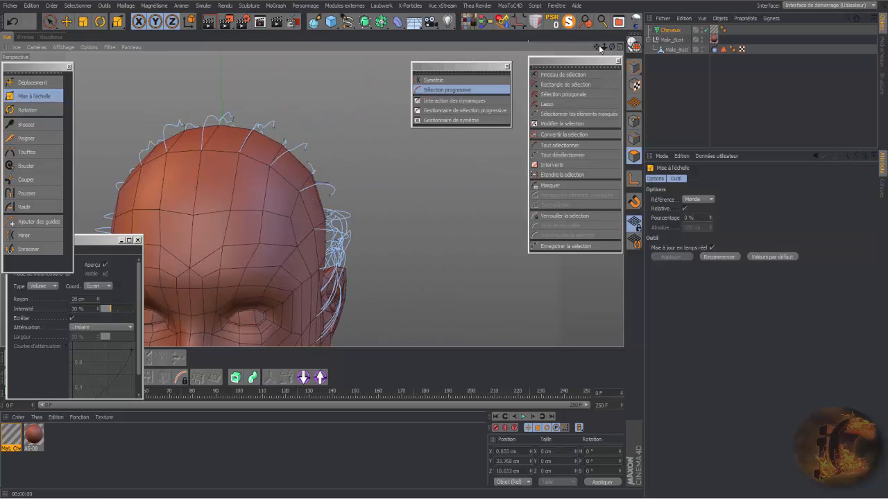
pyautogui.moveTo(597, 48); pyautogui.dragTo(686, 2)
pyautogui.moveTo(603, 47); pyautogui.dragTo(499, 48)
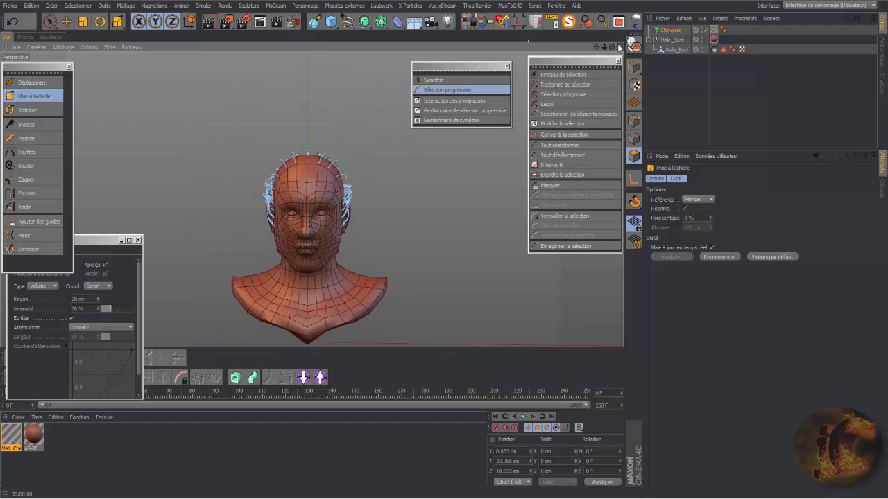
pyautogui.moveTo(619, 47); pyautogui.dragTo(701, 47)
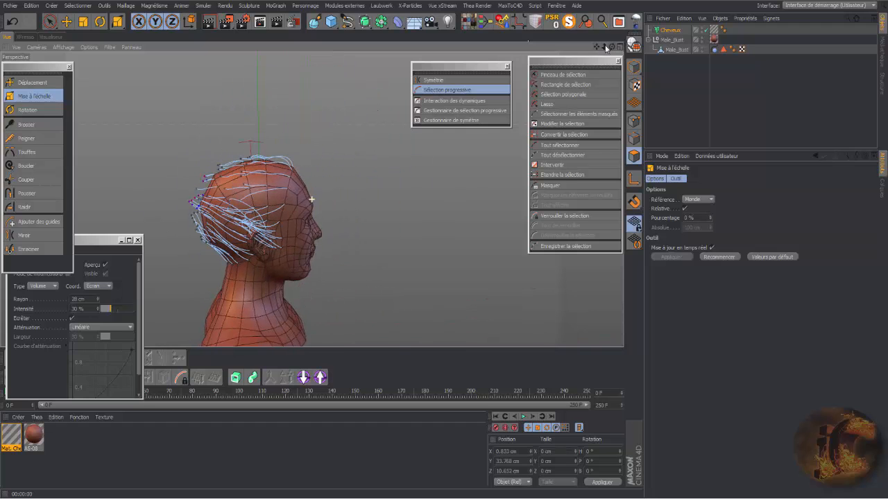
pyautogui.click(211, 24)
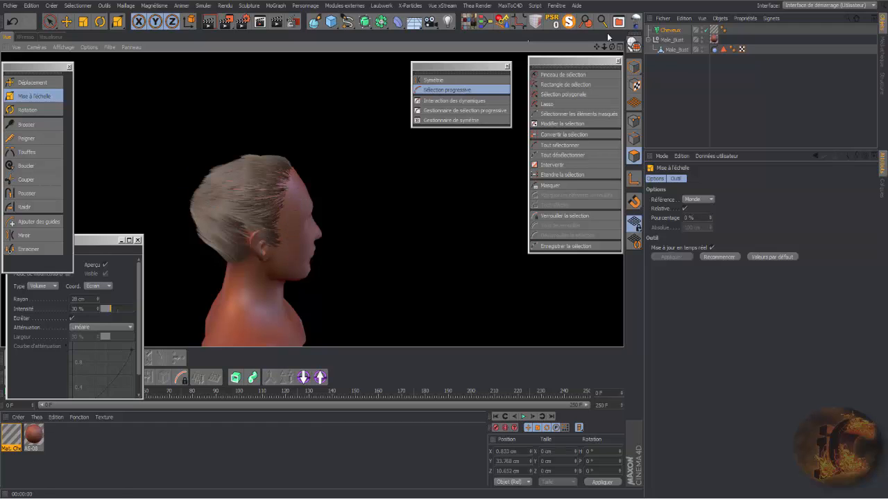
pyautogui.moveTo(606, 47); pyautogui.dragTo(659, 47)
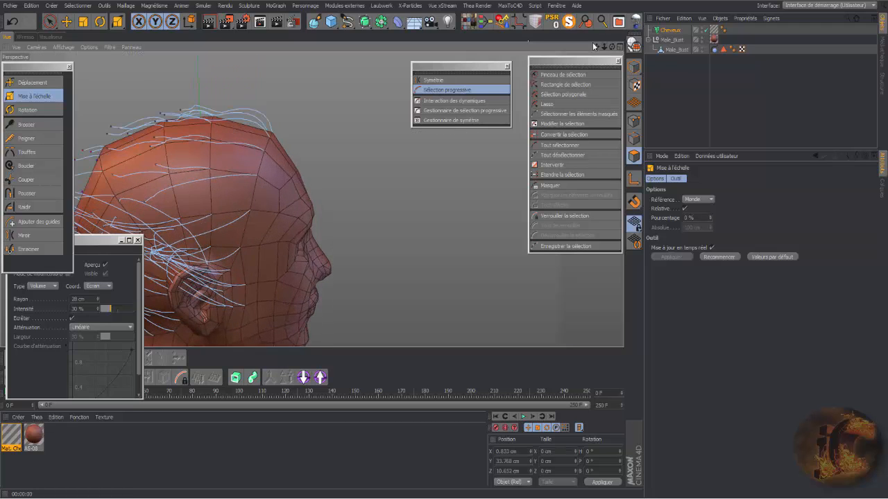
pyautogui.moveTo(597, 47)
pyautogui.mouseDown()
pyautogui.moveTo(686, 18)
pyautogui.moveTo(591, 49)
pyautogui.moveTo(598, 61)
pyautogui.mouseUp()
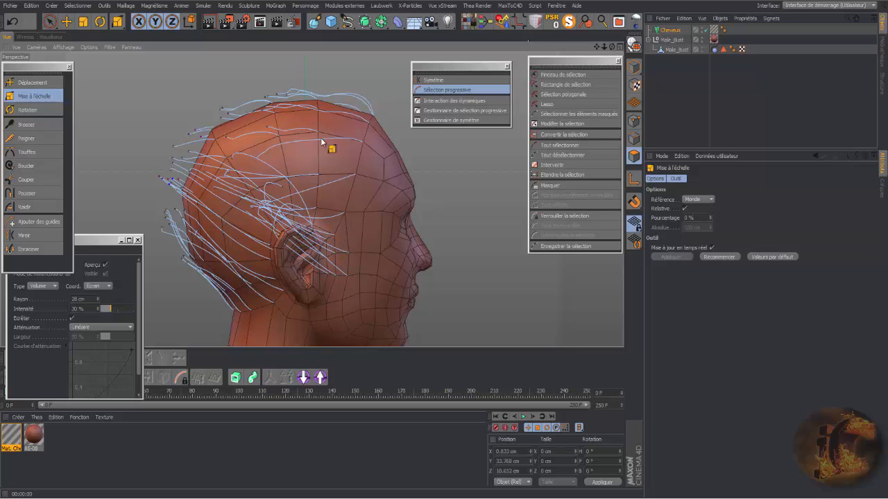
pyautogui.moveTo(612, 48); pyautogui.dragTo(430, 102)
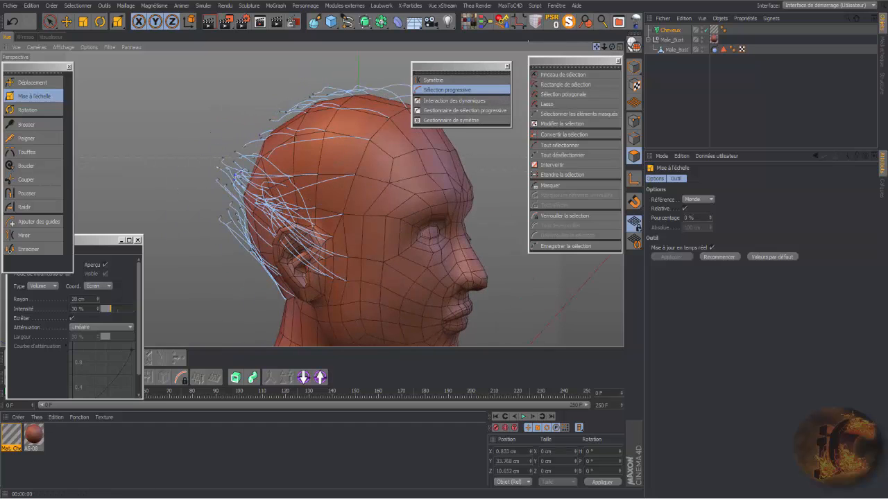
pyautogui.moveTo(596, 47); pyautogui.dragTo(350, 109)
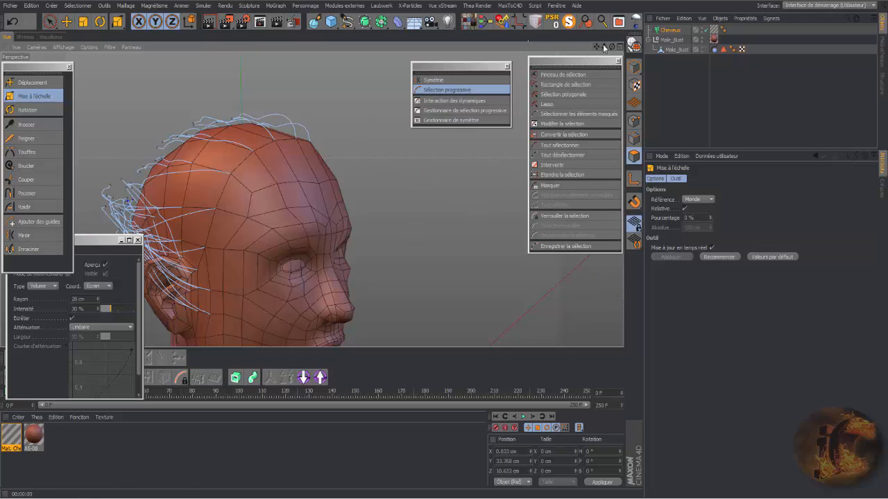
pyautogui.moveTo(603, 46); pyautogui.dragTo(618, 14)
pyautogui.moveTo(612, 48)
pyautogui.mouseDown()
pyautogui.moveTo(634, 47)
pyautogui.moveTo(603, 50)
pyautogui.mouseUp()
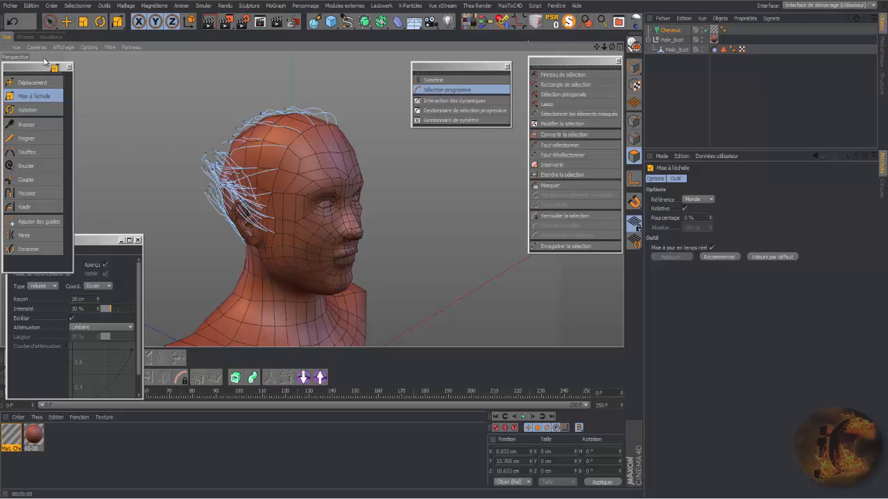
# Close the floating hair tools palette and turn off Sélection progressive.
pyautogui.moveTo(34, 66); pyautogui.dragTo(94, 62)
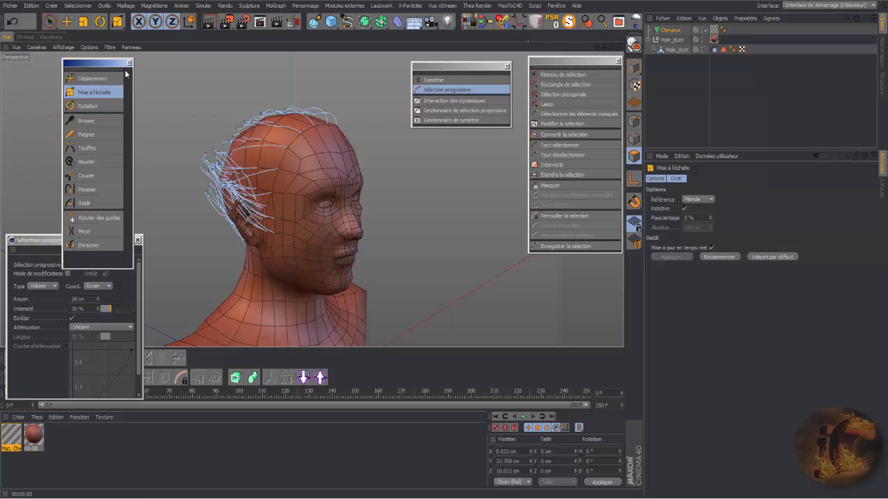
pyautogui.click(129, 64)
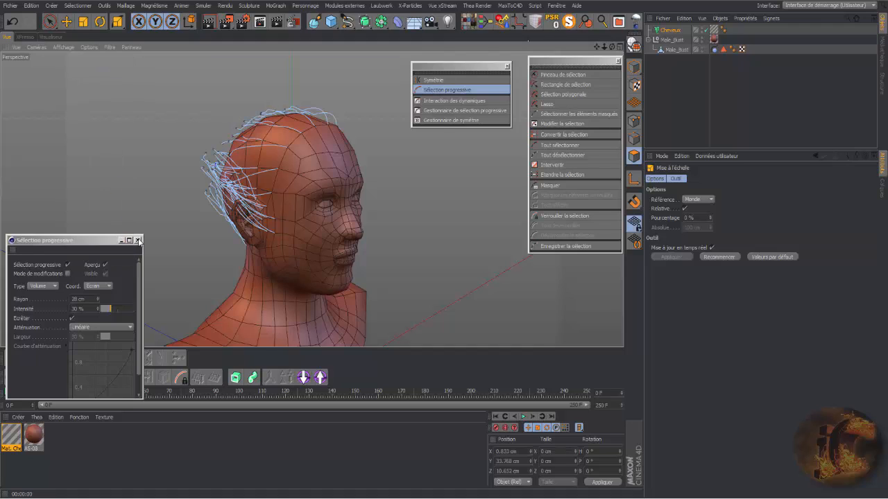
pyautogui.click(68, 265)
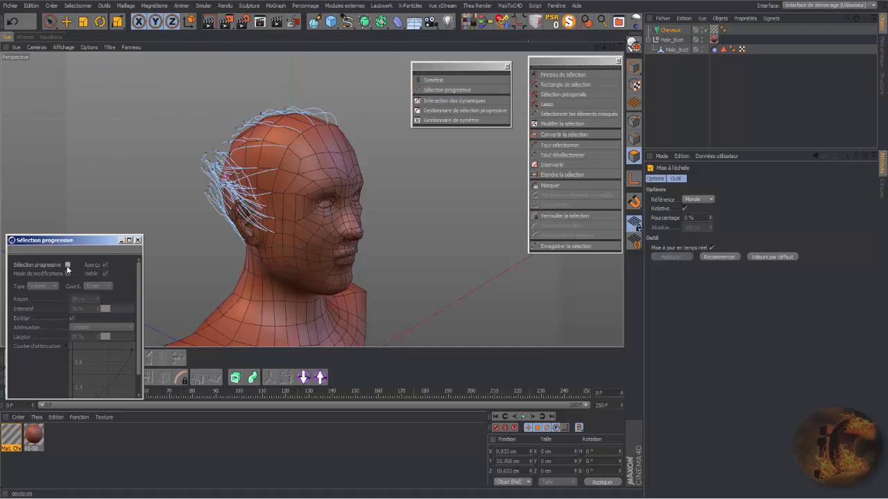
# Close the floating Sélection progressive manager and inspect the hair guides around the side of the head.
pyautogui.click(138, 241)
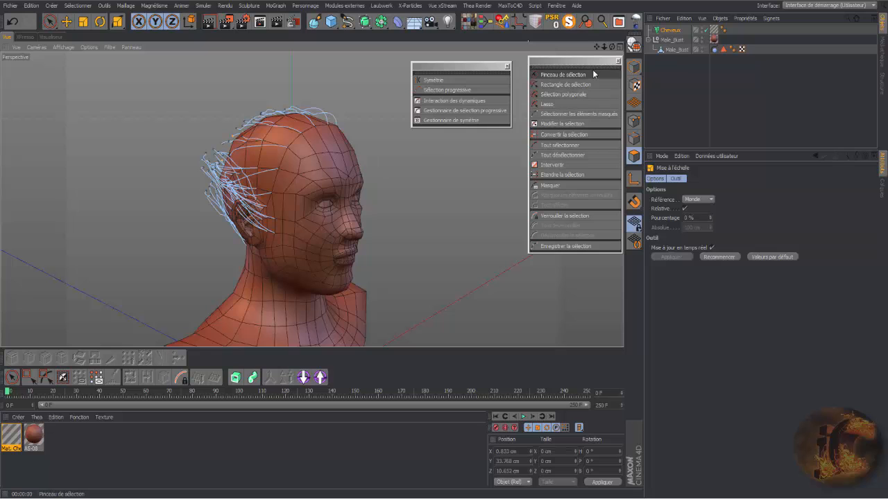
pyautogui.moveTo(613, 48); pyautogui.dragTo(591, 13)
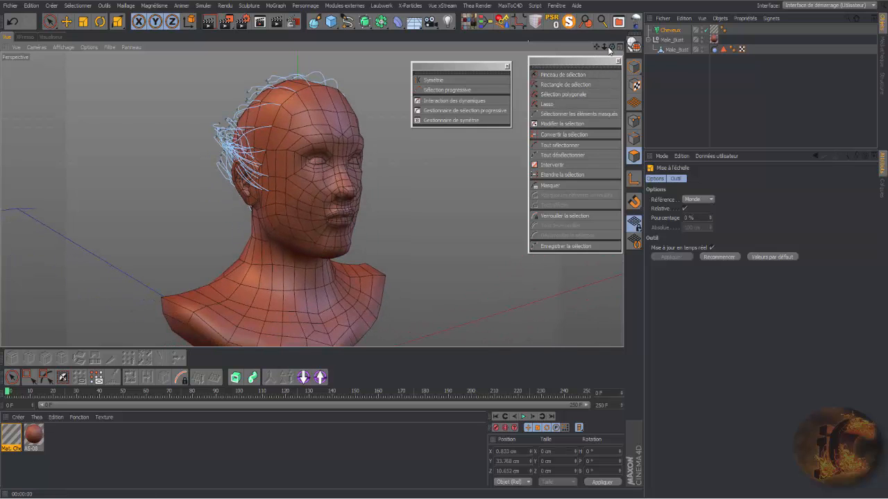
pyautogui.moveTo(610, 49); pyautogui.dragTo(65, 337)
# Enable the Densité channel in the Mat. Cheveux hair material, then close the material editor.
pyautogui.click(14, 439)
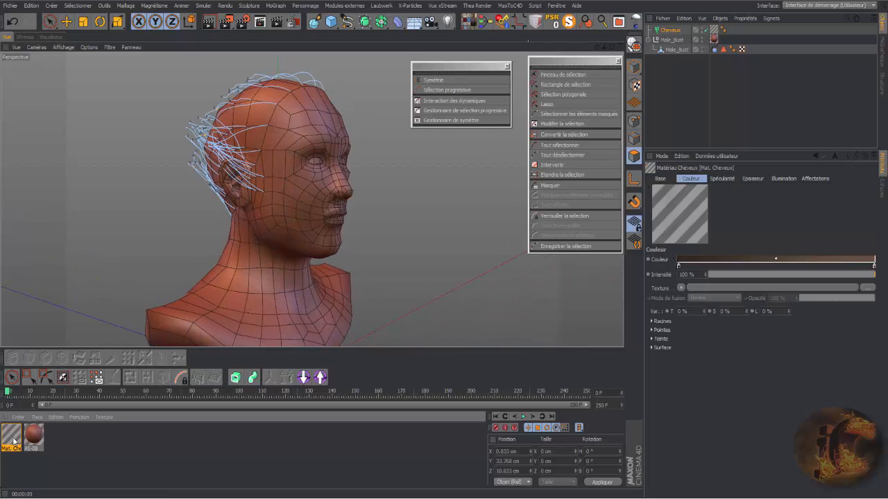
pyautogui.doubleClick(13, 440)
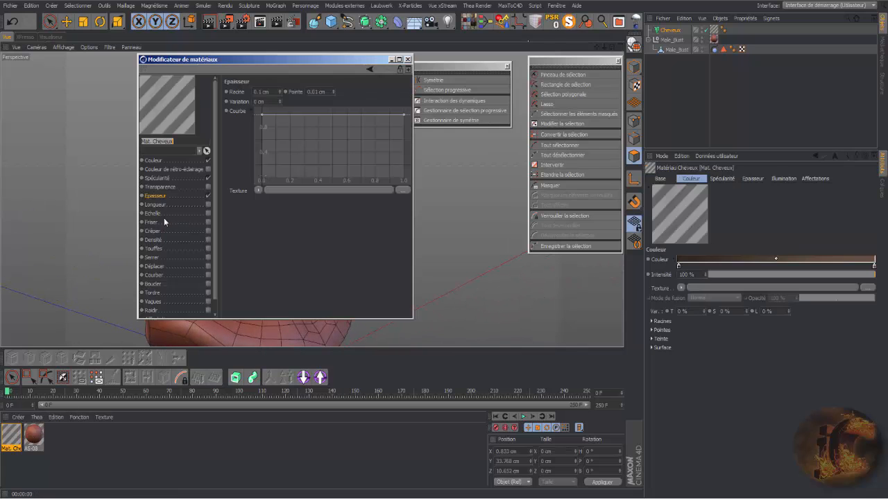
pyautogui.click(207, 240)
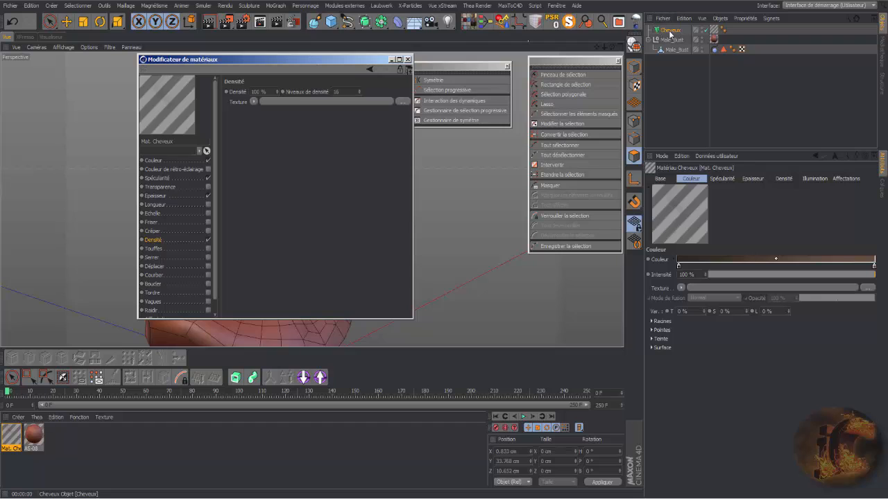
pyautogui.click(407, 59)
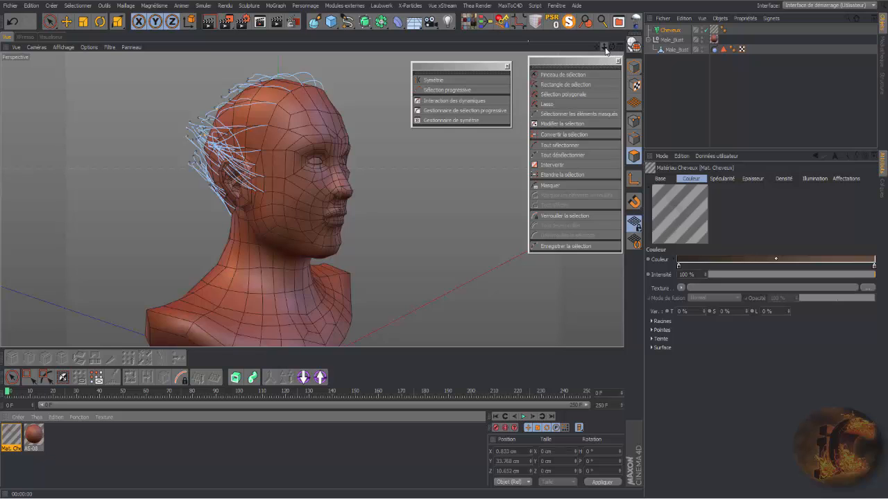
pyautogui.moveTo(606, 51); pyautogui.dragTo(591, 48)
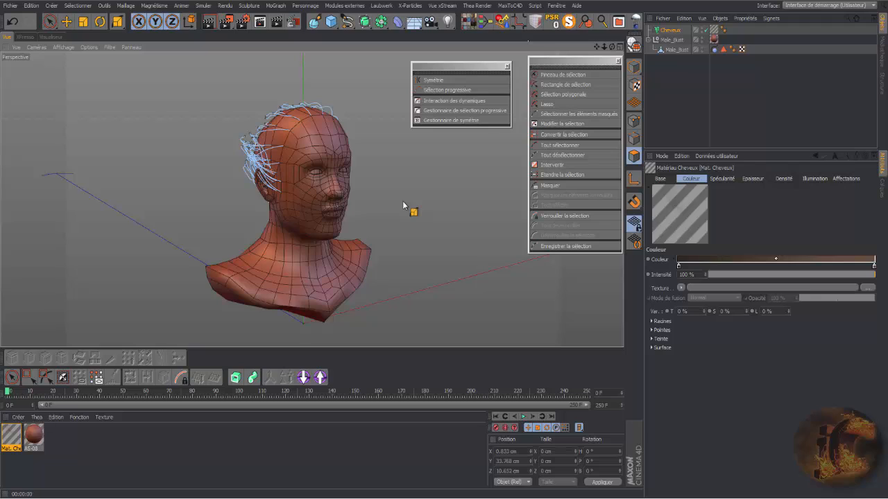